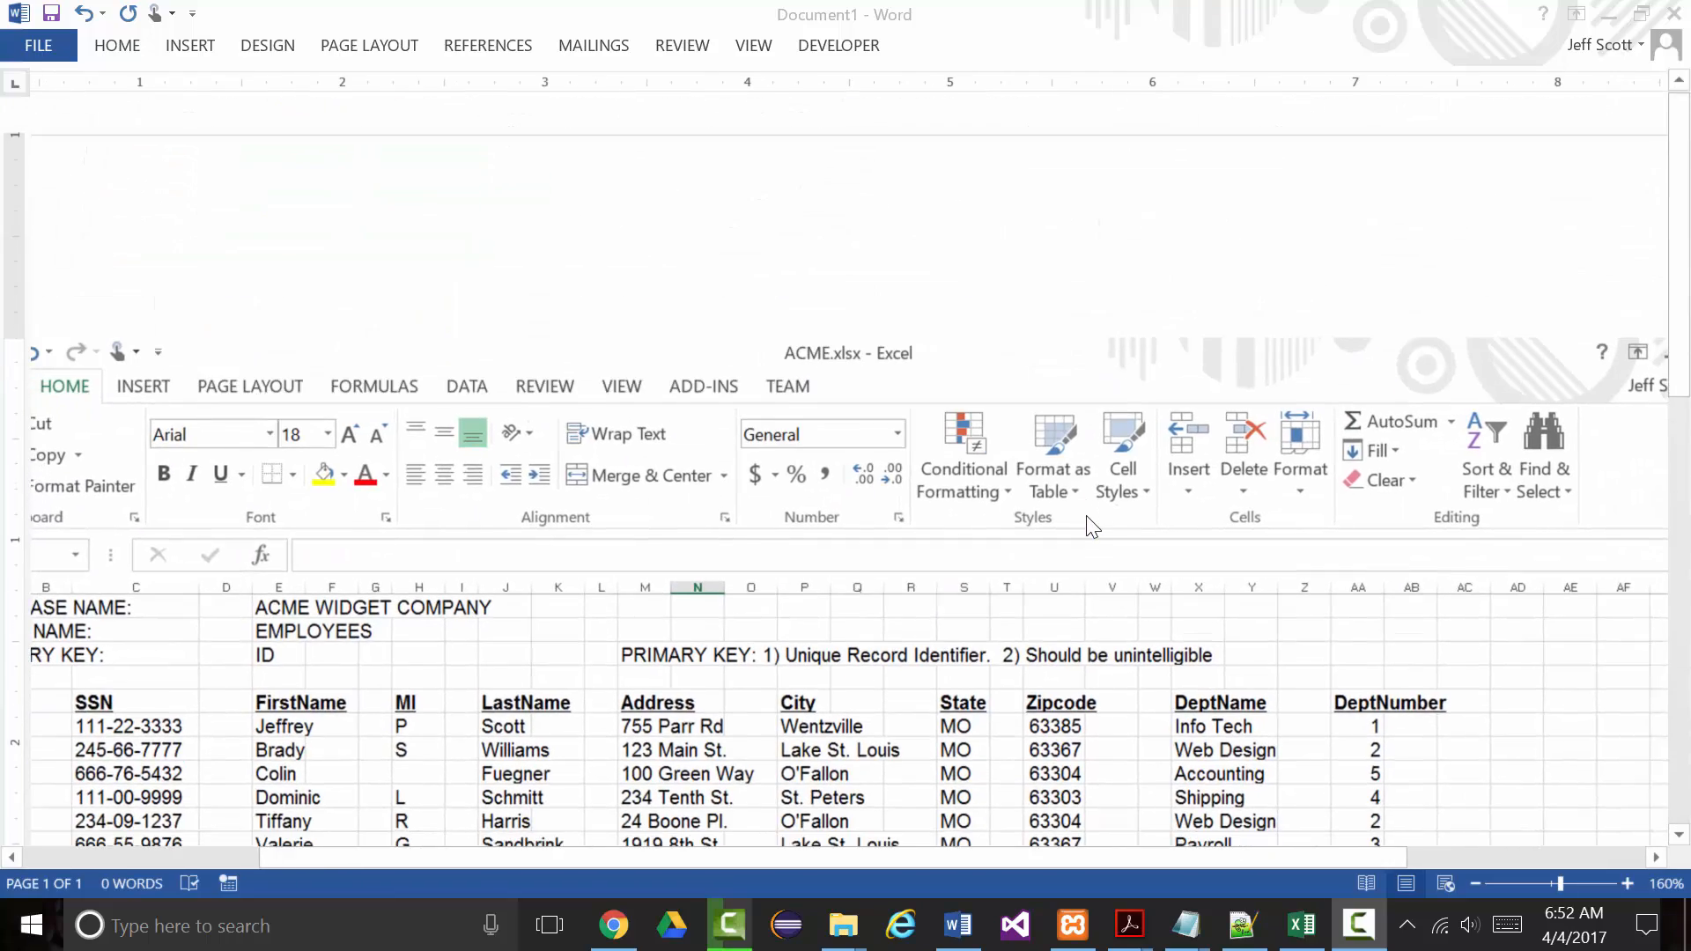
# Check the XAMPP Control Panel, then return to the Chrome window.
pyautogui.scroll(-3, 1093, 525)
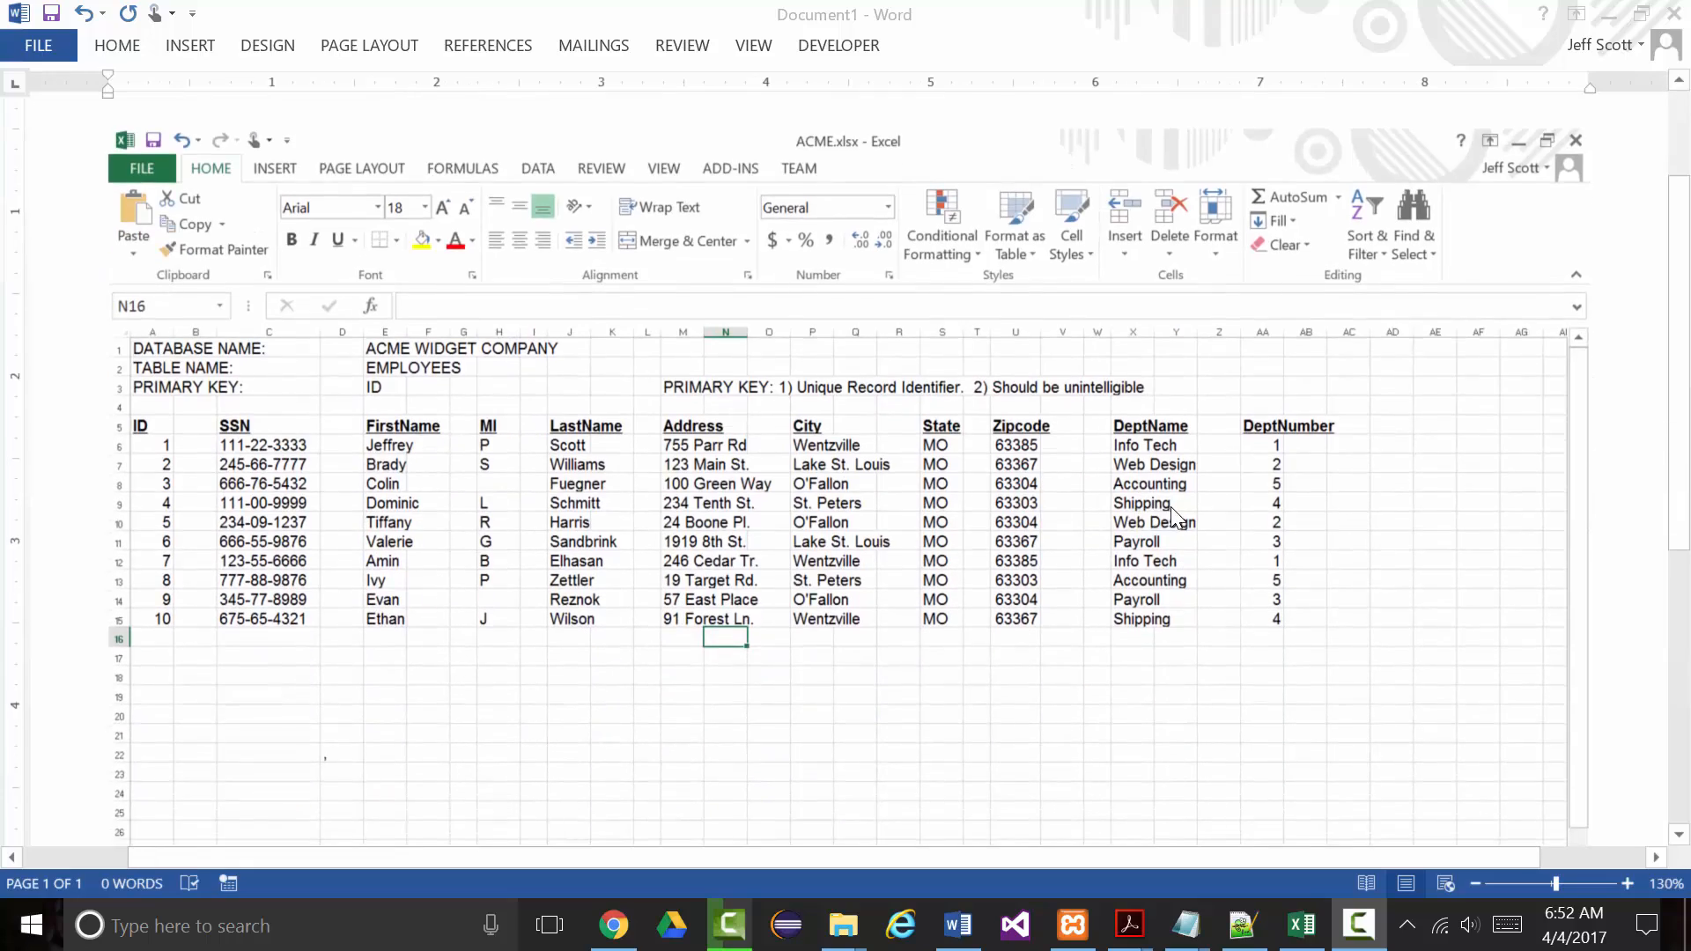
pyautogui.scroll(-3, 1163, 515)
pyautogui.scroll(1, 1169, 518)
pyautogui.scroll(2, 1161, 519)
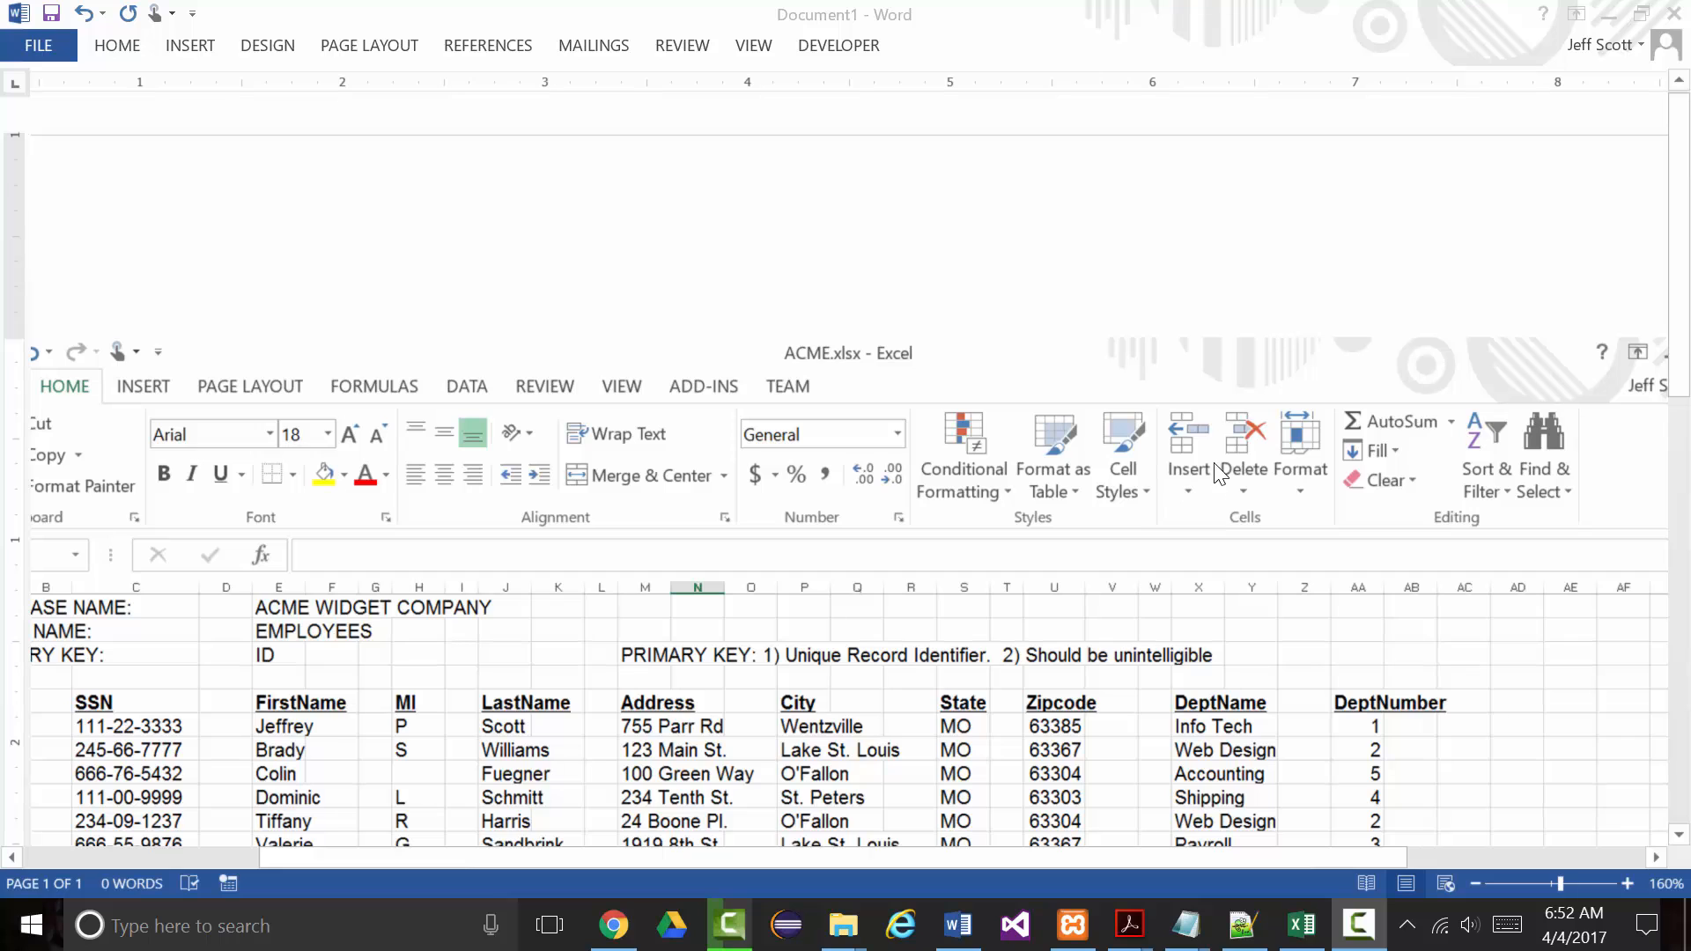
pyautogui.scroll(-1, 1215, 475)
pyautogui.scroll(-3, 1189, 476)
pyautogui.scroll(-3, 1330, 475)
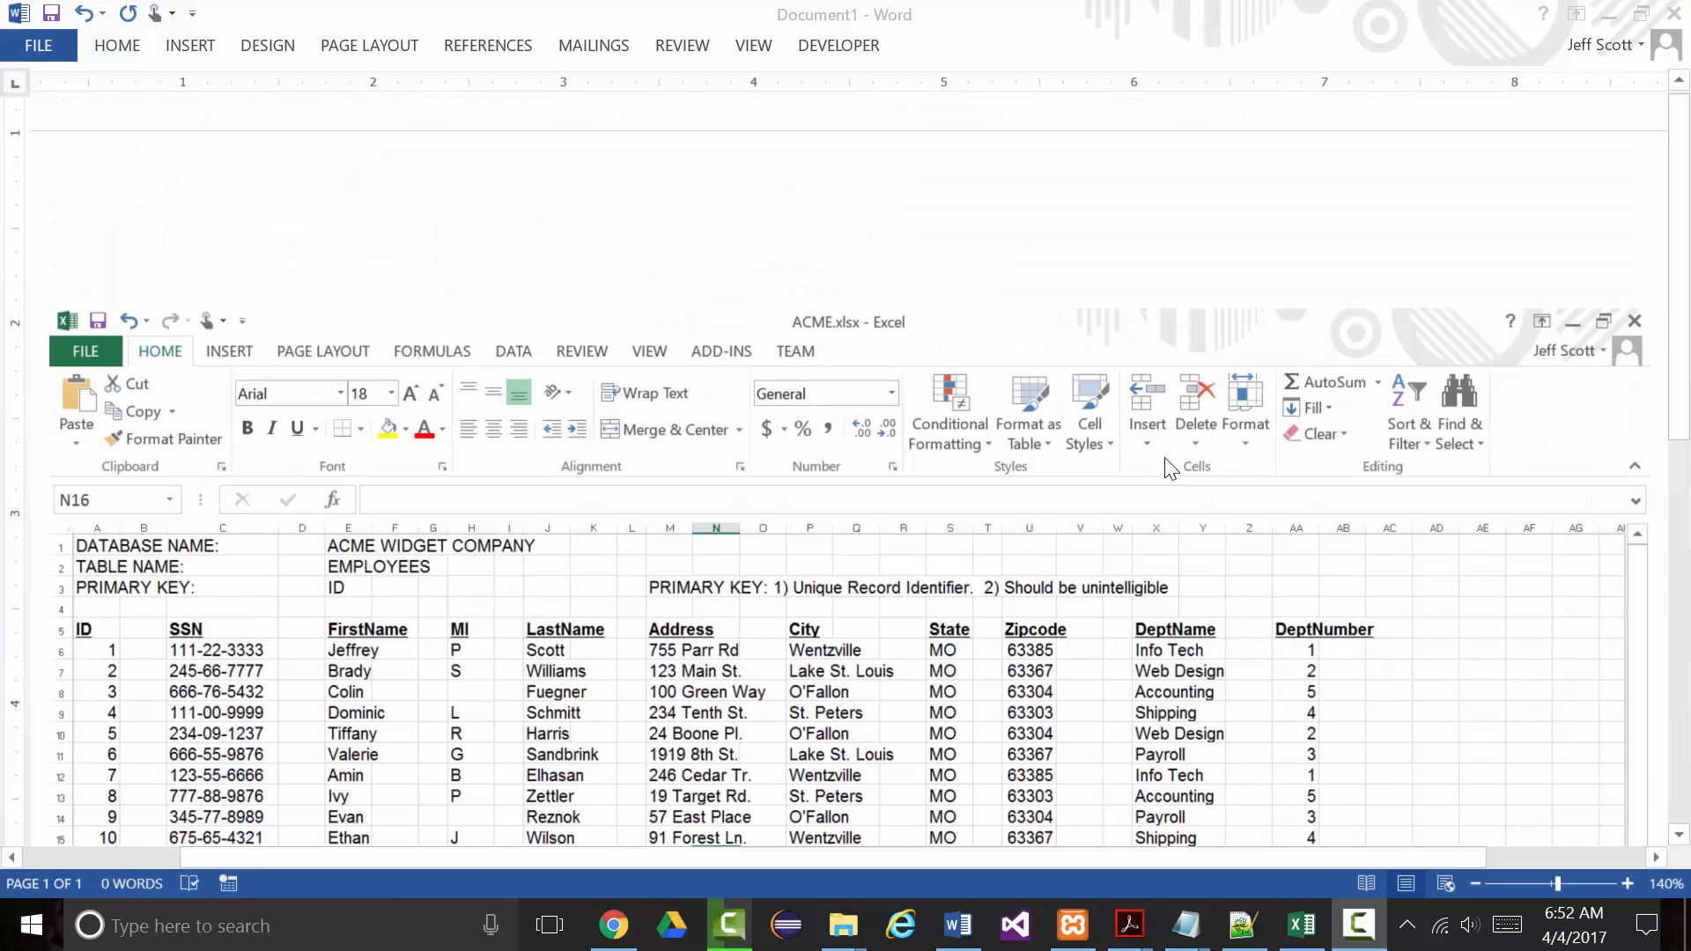
pyautogui.scroll(-3, 1302, 369)
pyautogui.scroll(-1, 1295, 368)
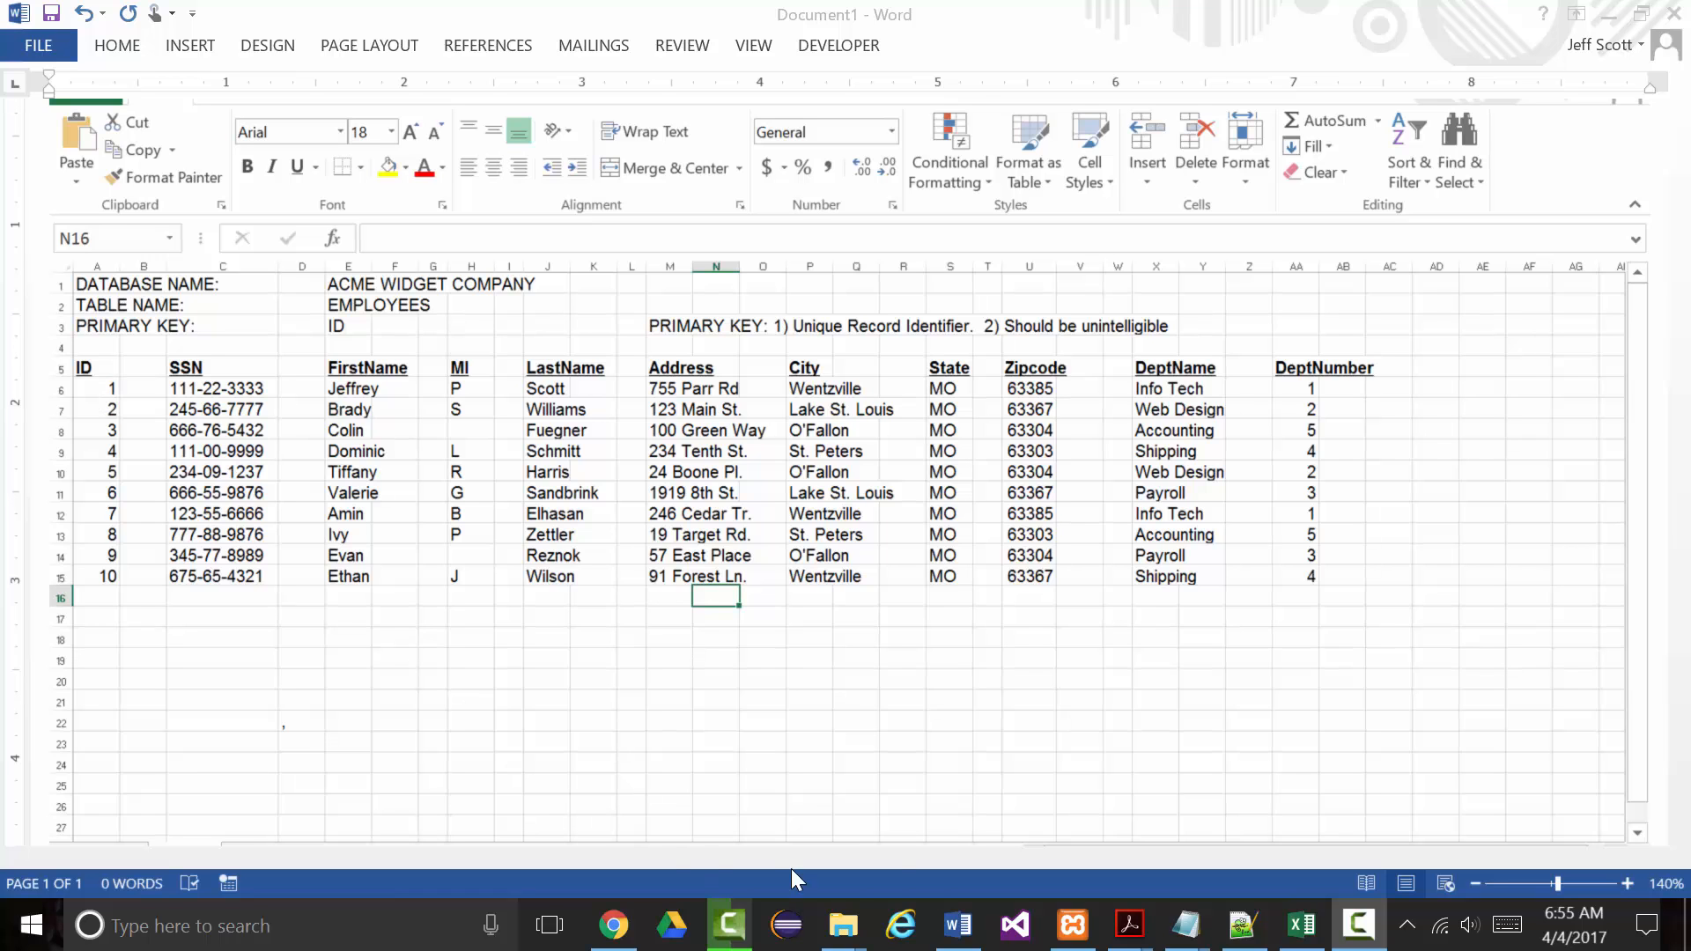
pyautogui.click(1073, 925)
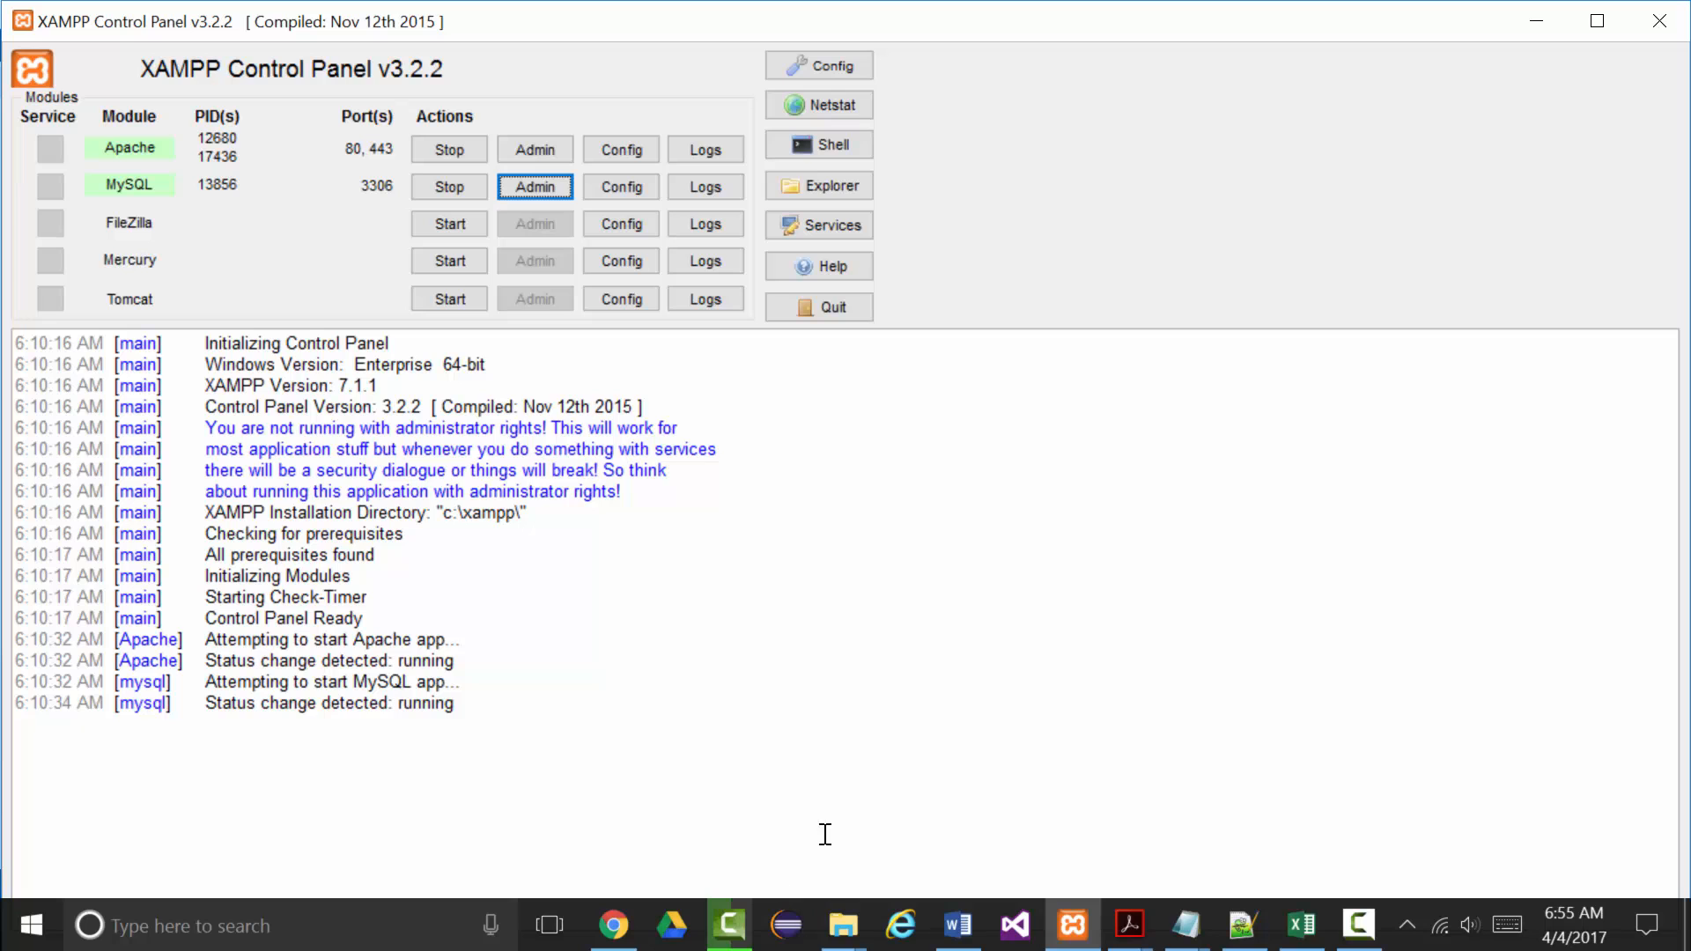
pyautogui.click(614, 925)
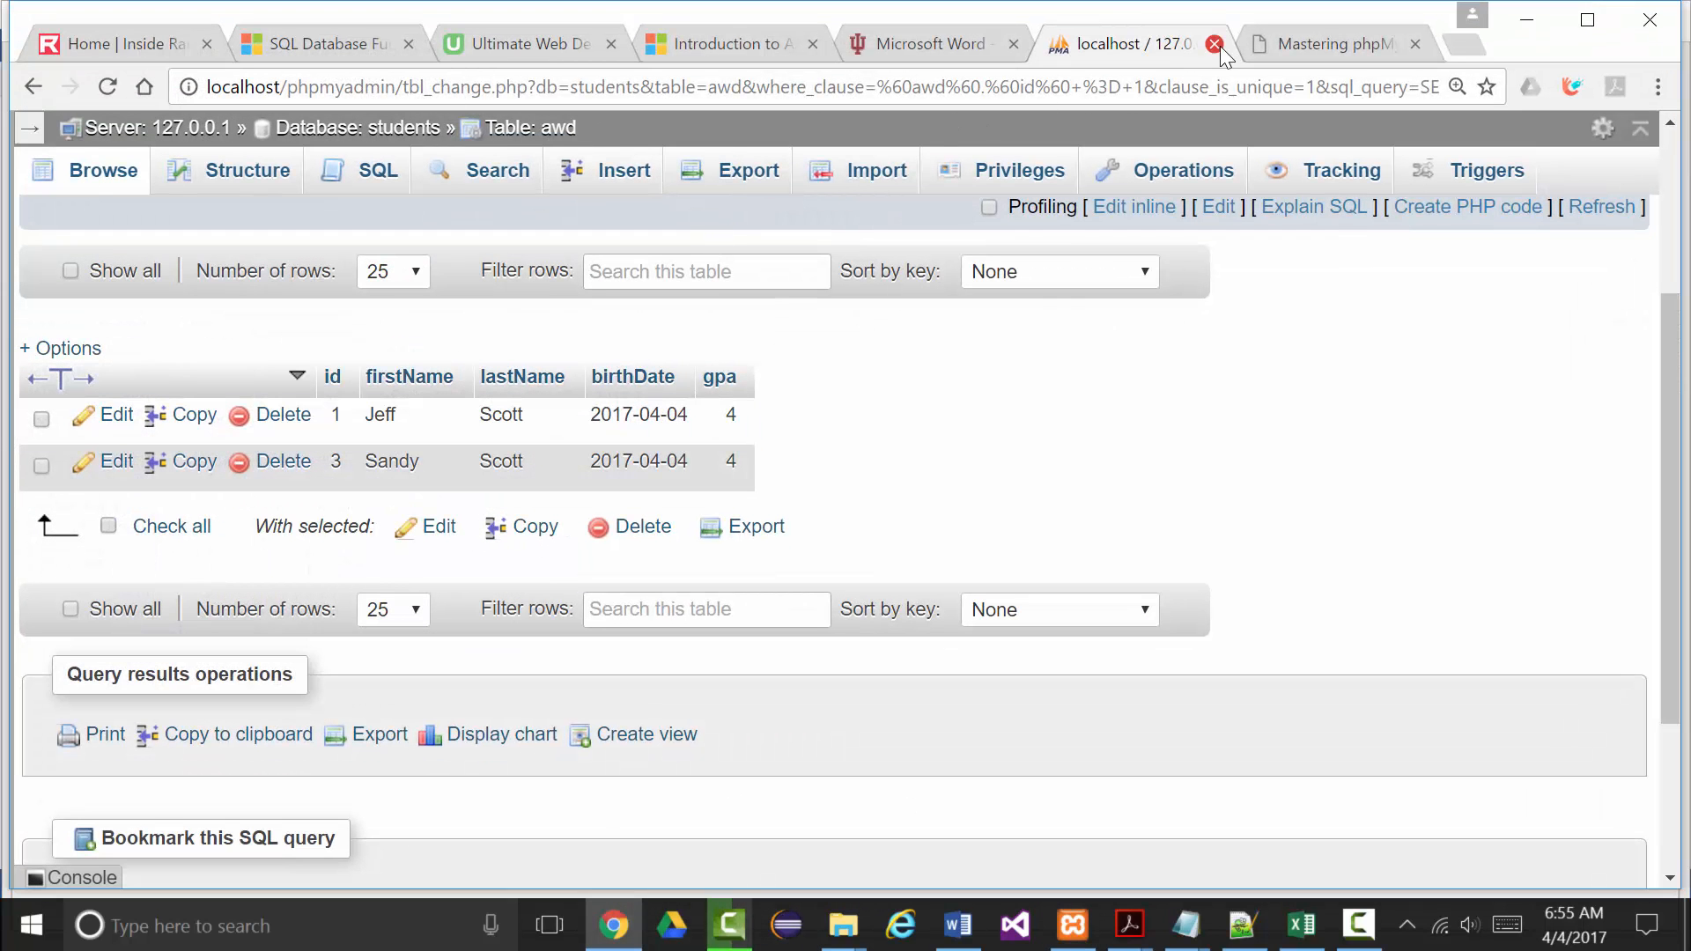
# Close the localhost phpMyAdmin, phpMyAdmin manual and MySQL intro tabs, then minimize Chrome.
pyautogui.click(1215, 44)
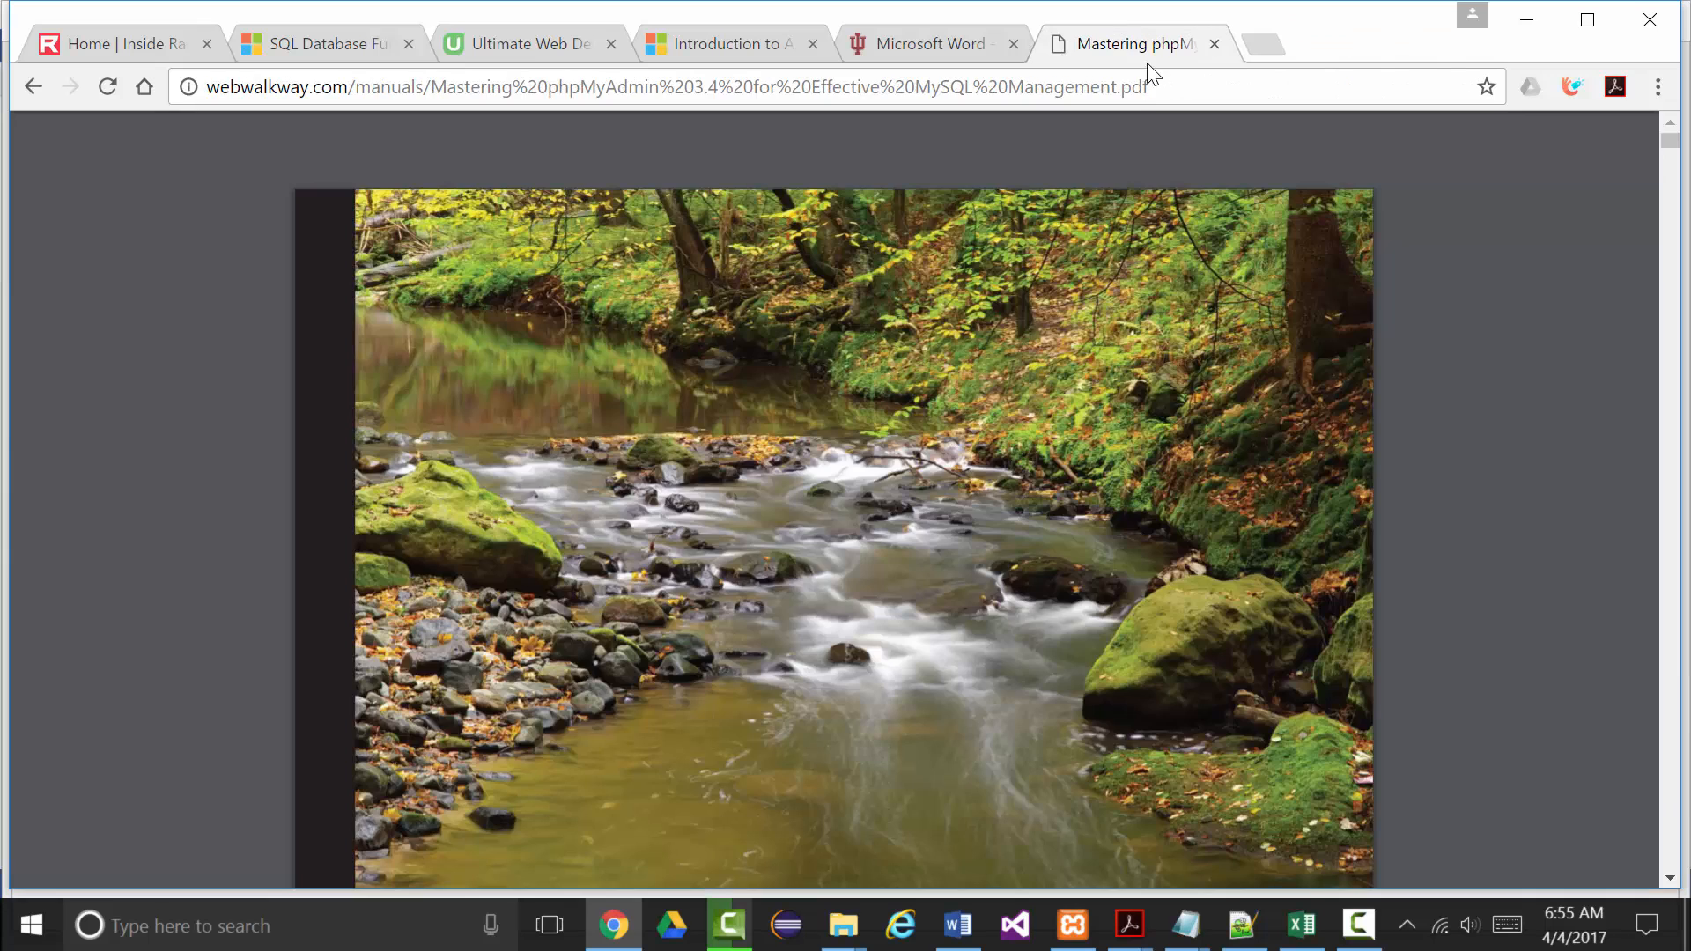
pyautogui.click(1215, 44)
pyautogui.click(1214, 44)
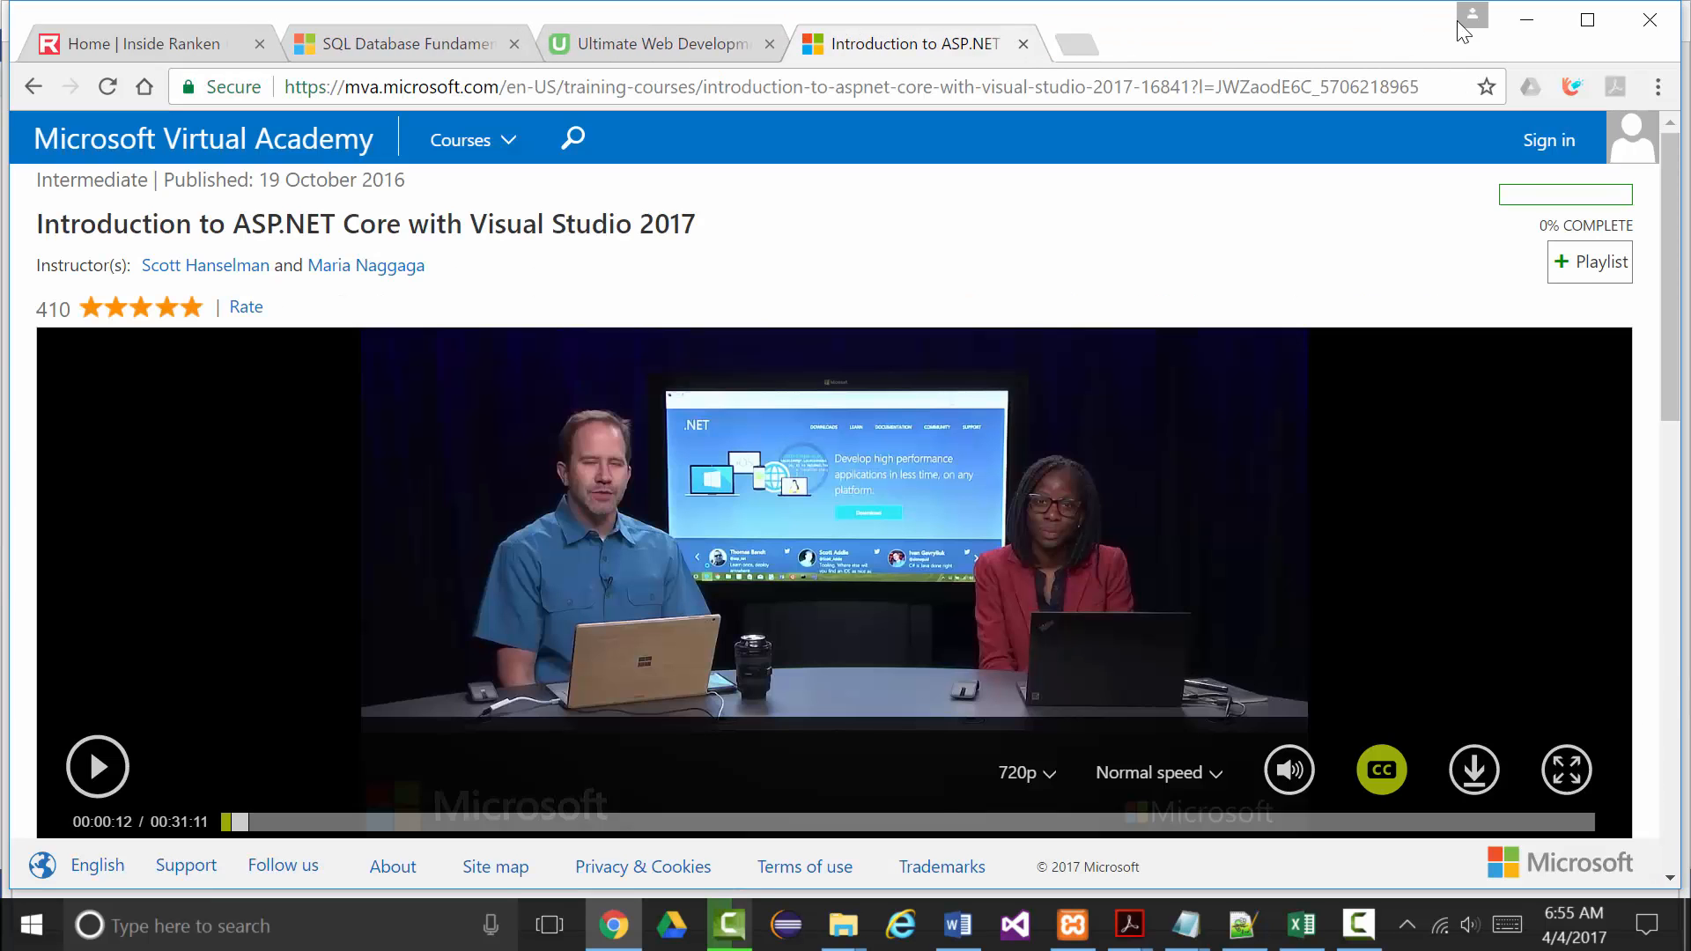
pyautogui.click(1527, 19)
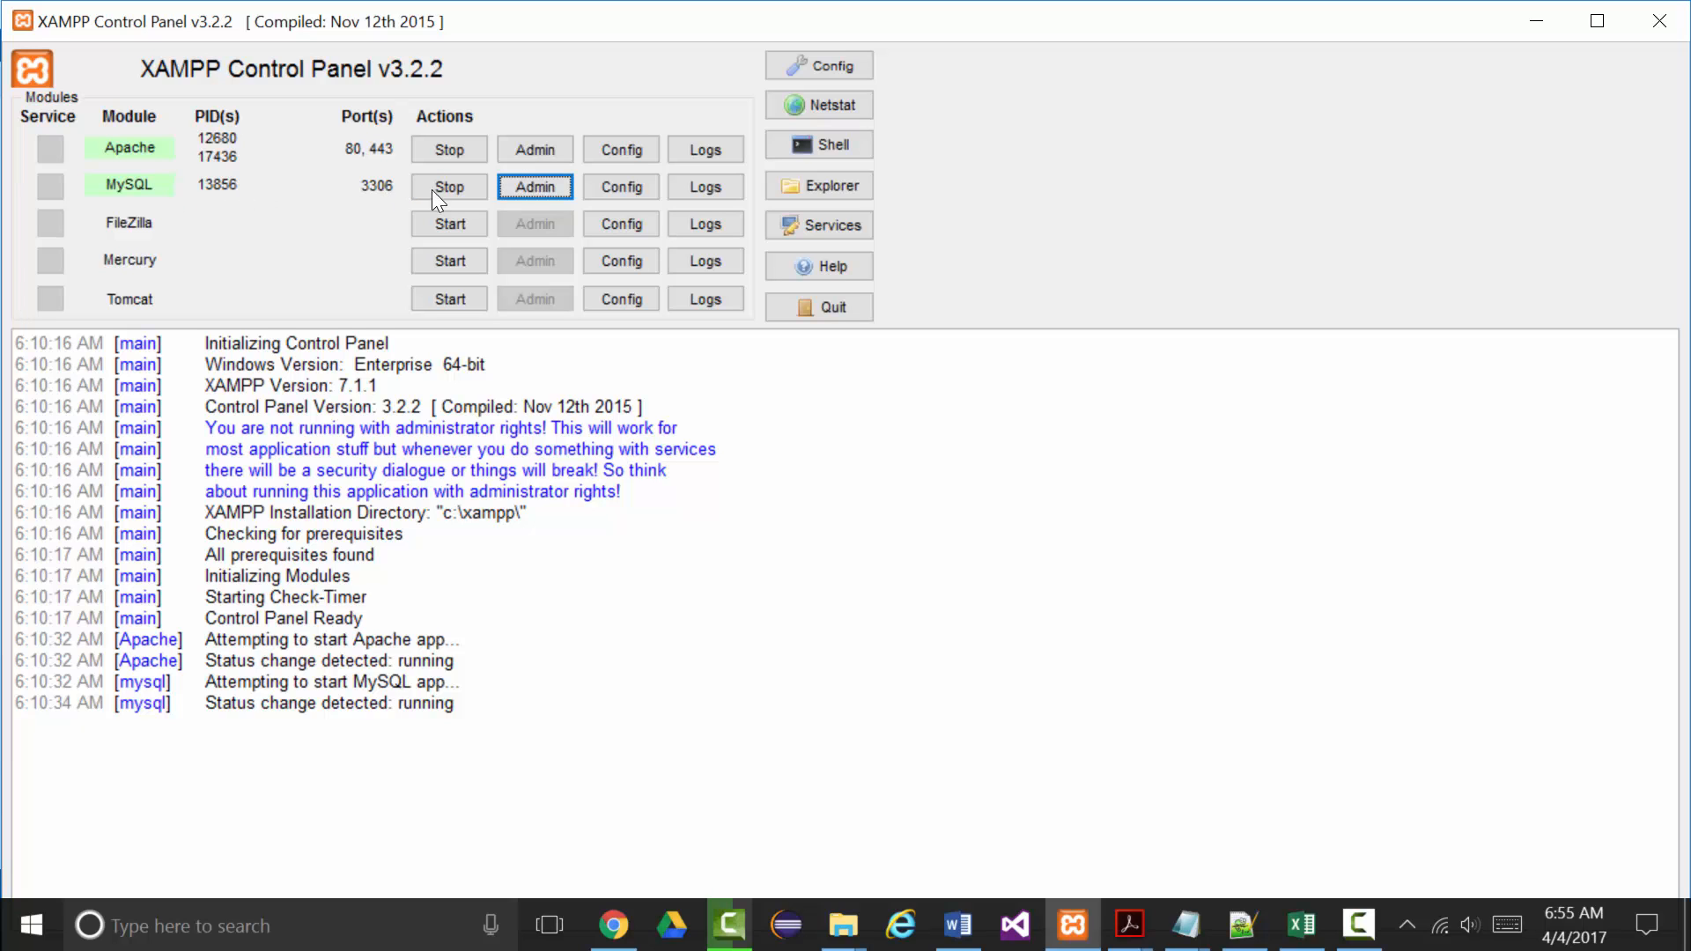
# Launch phpMyAdmin in Edge from the MySQL row's Admin button in XAMPP.
pyautogui.click(529, 187)
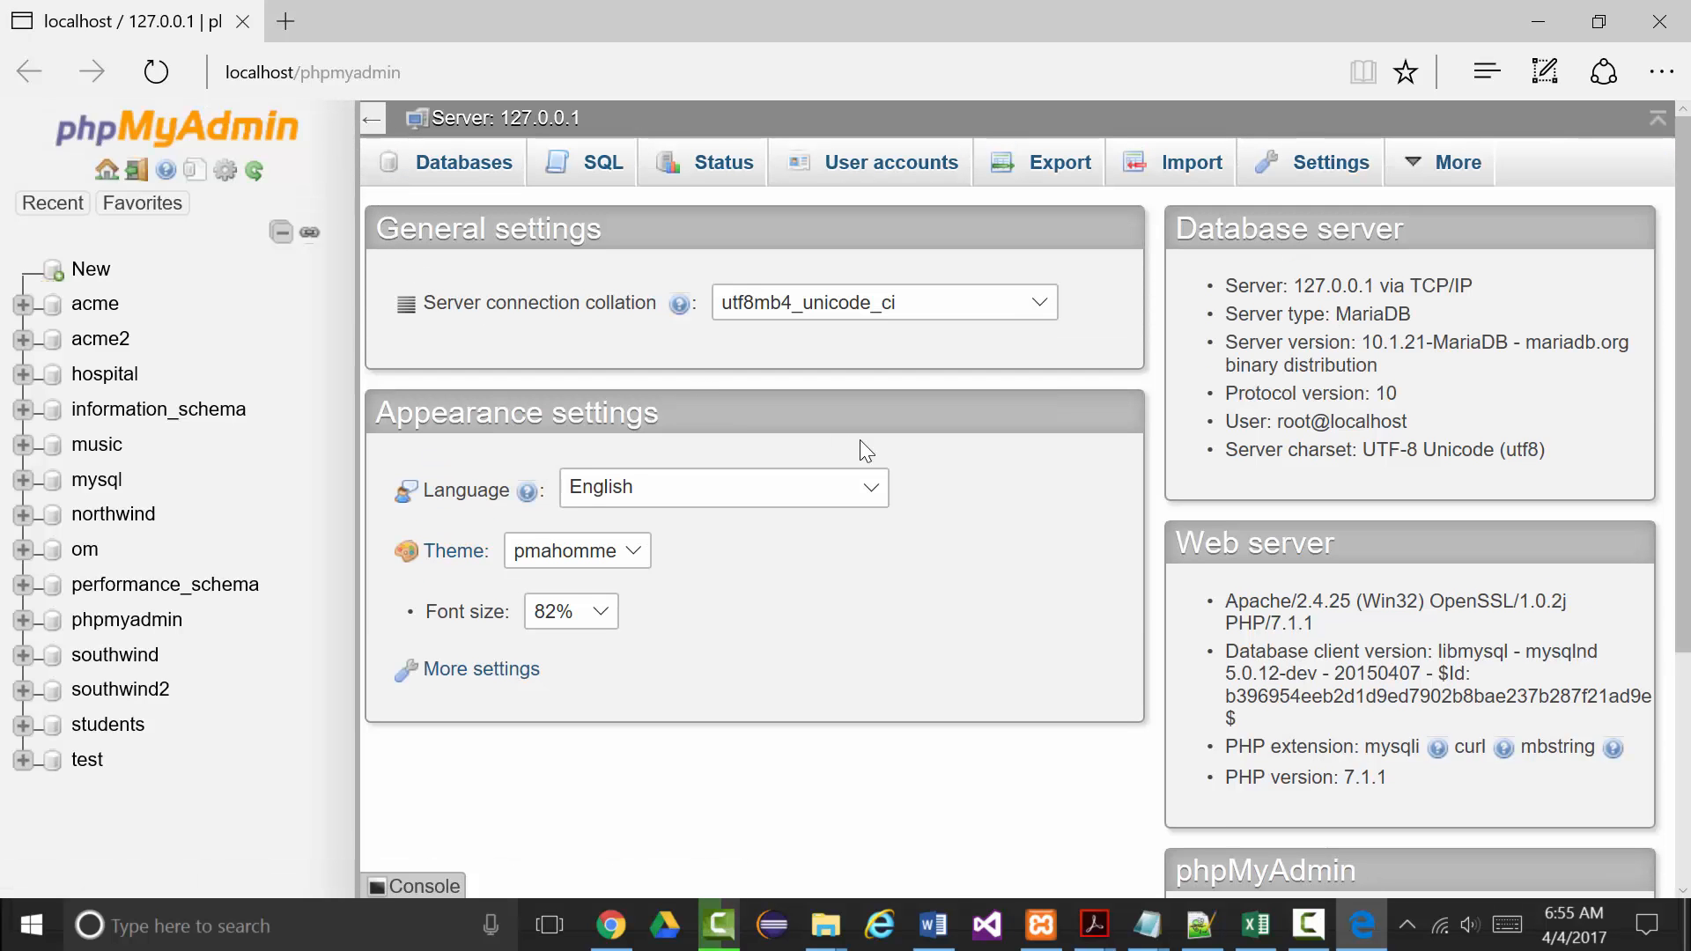
# Create a new database named acme_widget_company from the Databases page.
pyautogui.click(1367, 932)
pyautogui.click(1363, 936)
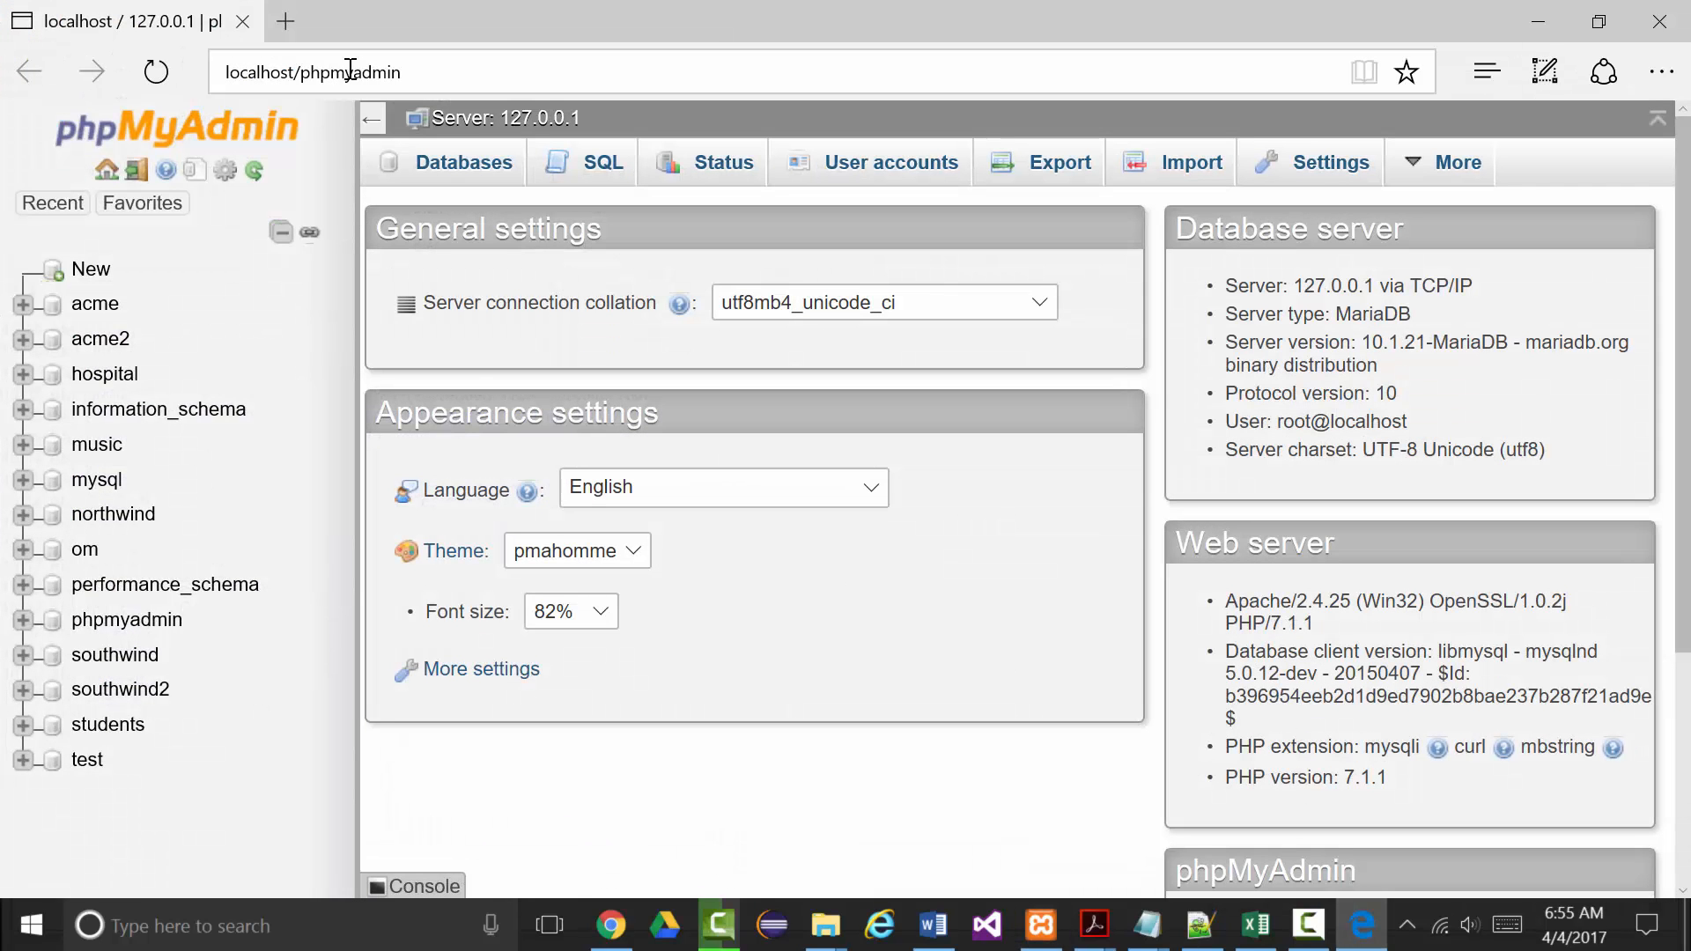
pyautogui.click(459, 172)
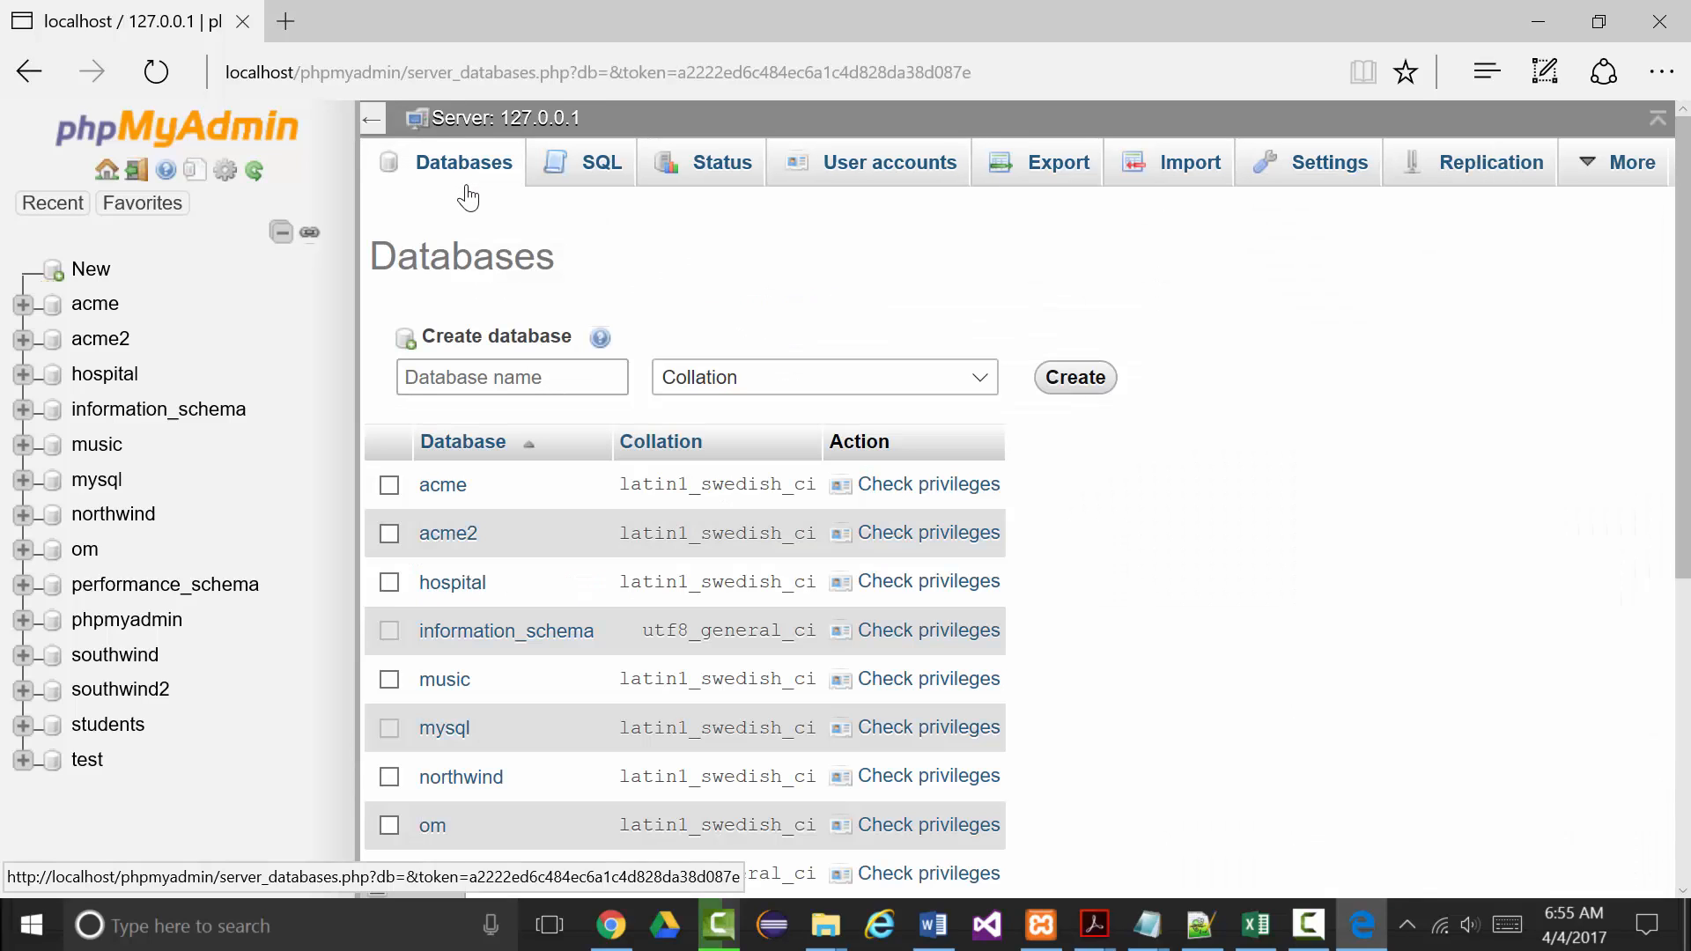
pyautogui.click(475, 379)
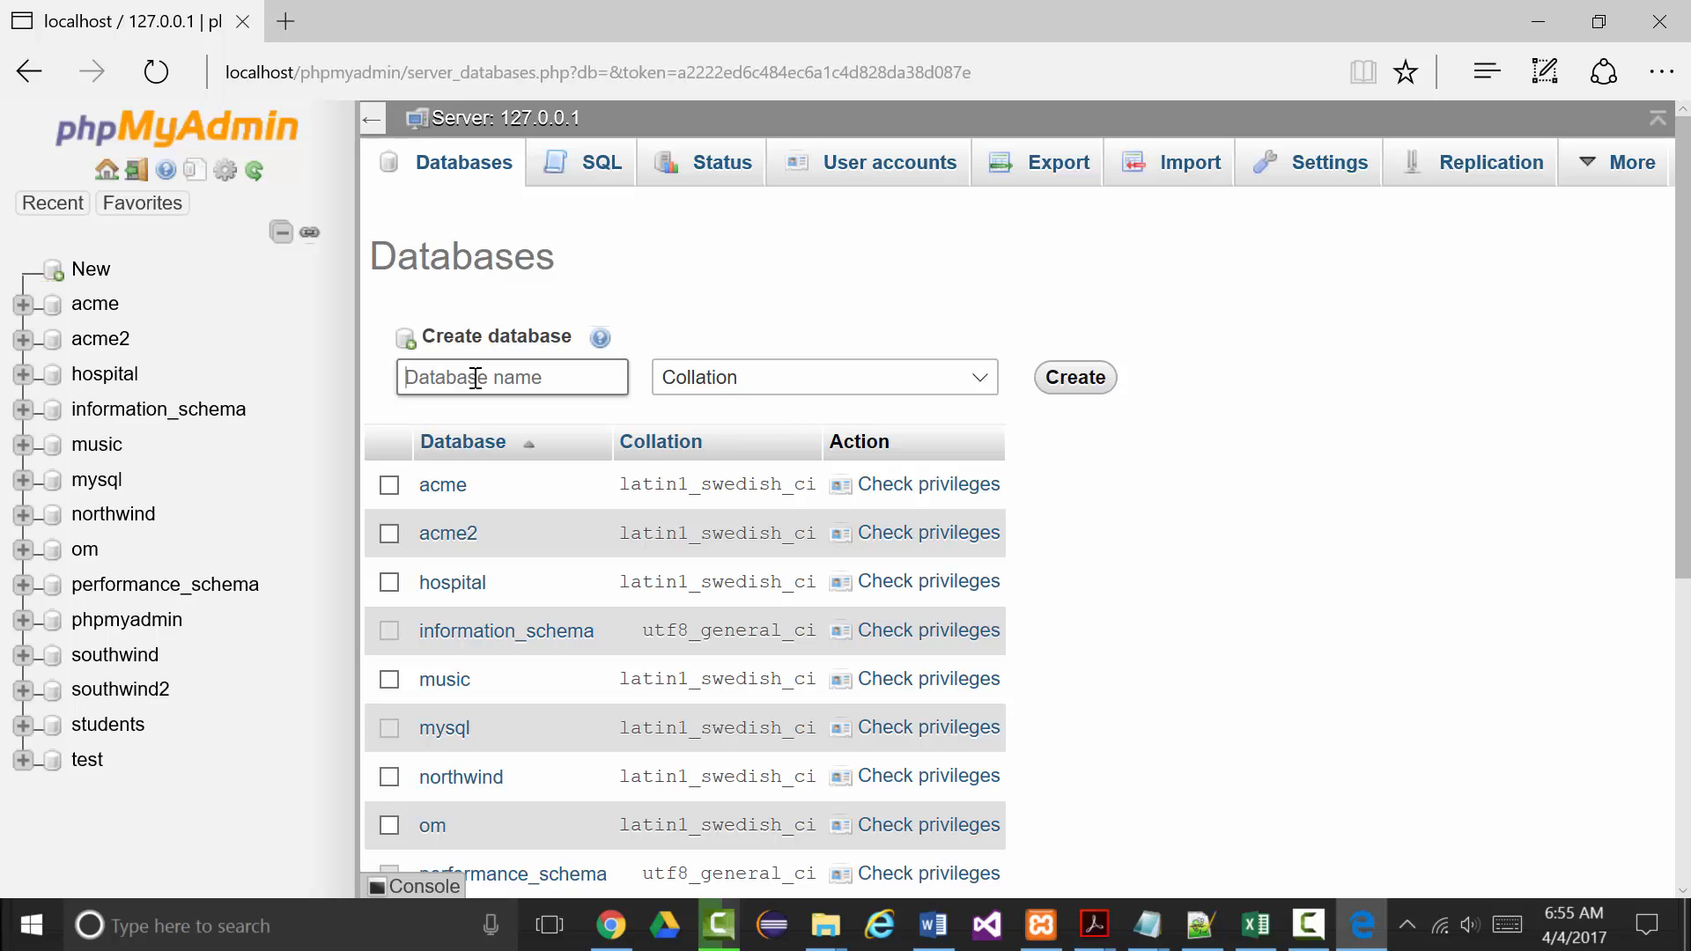
pyautogui.write('a')
pyautogui.write('cme_widget_company')
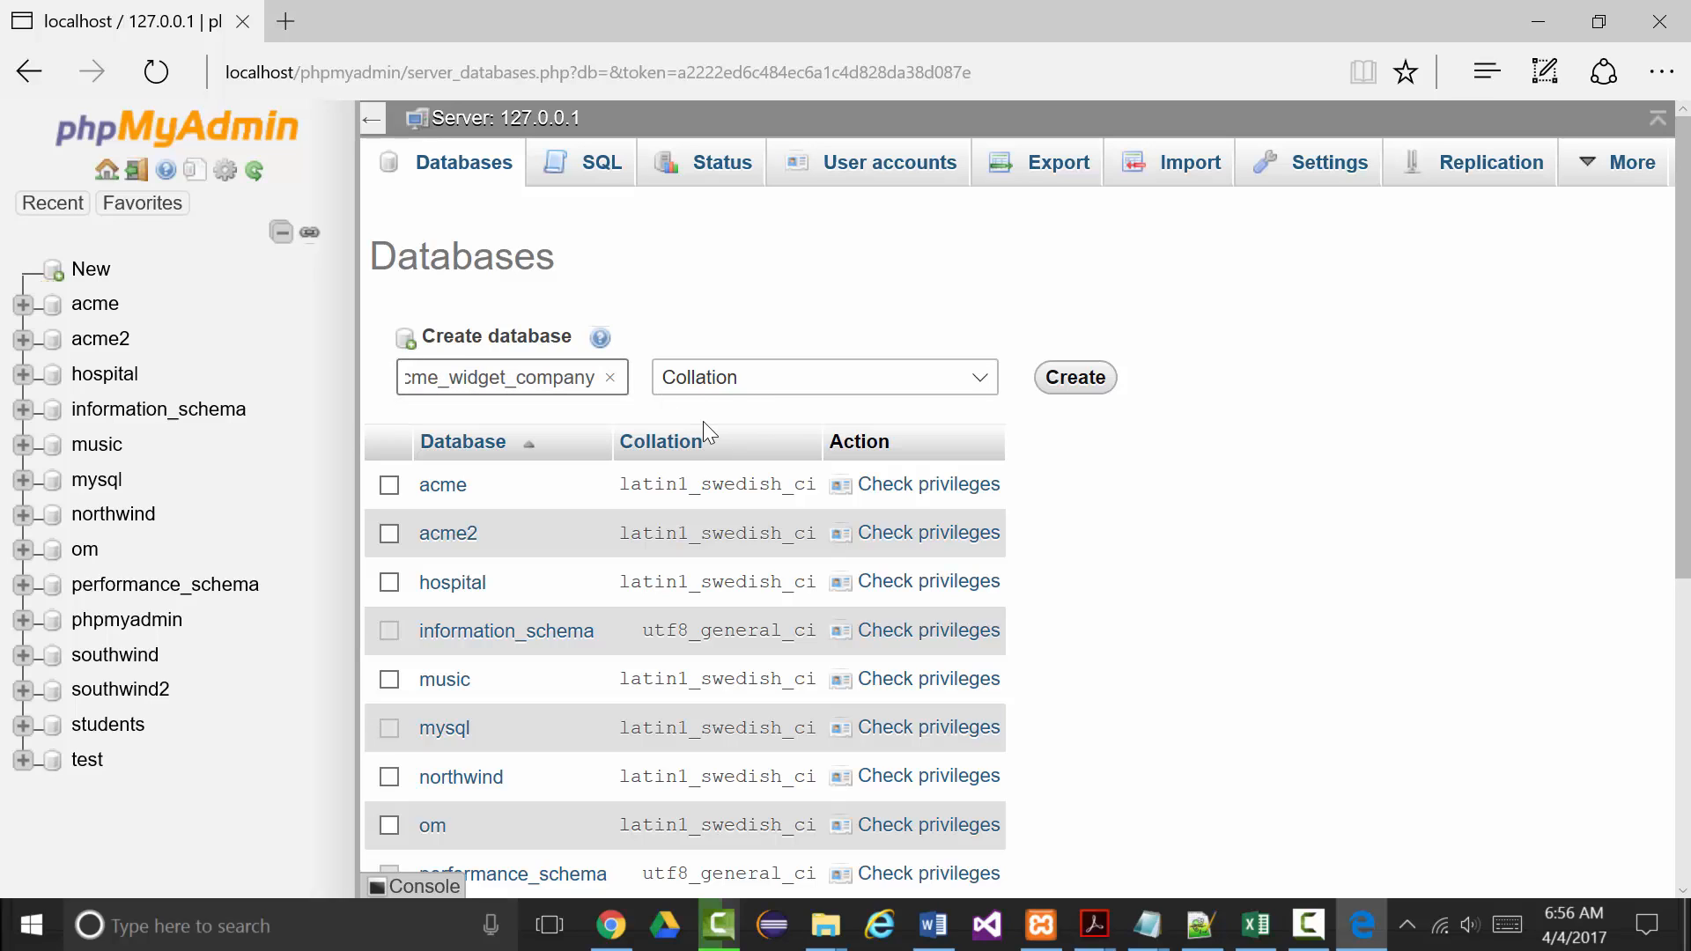
pyautogui.press('Home')
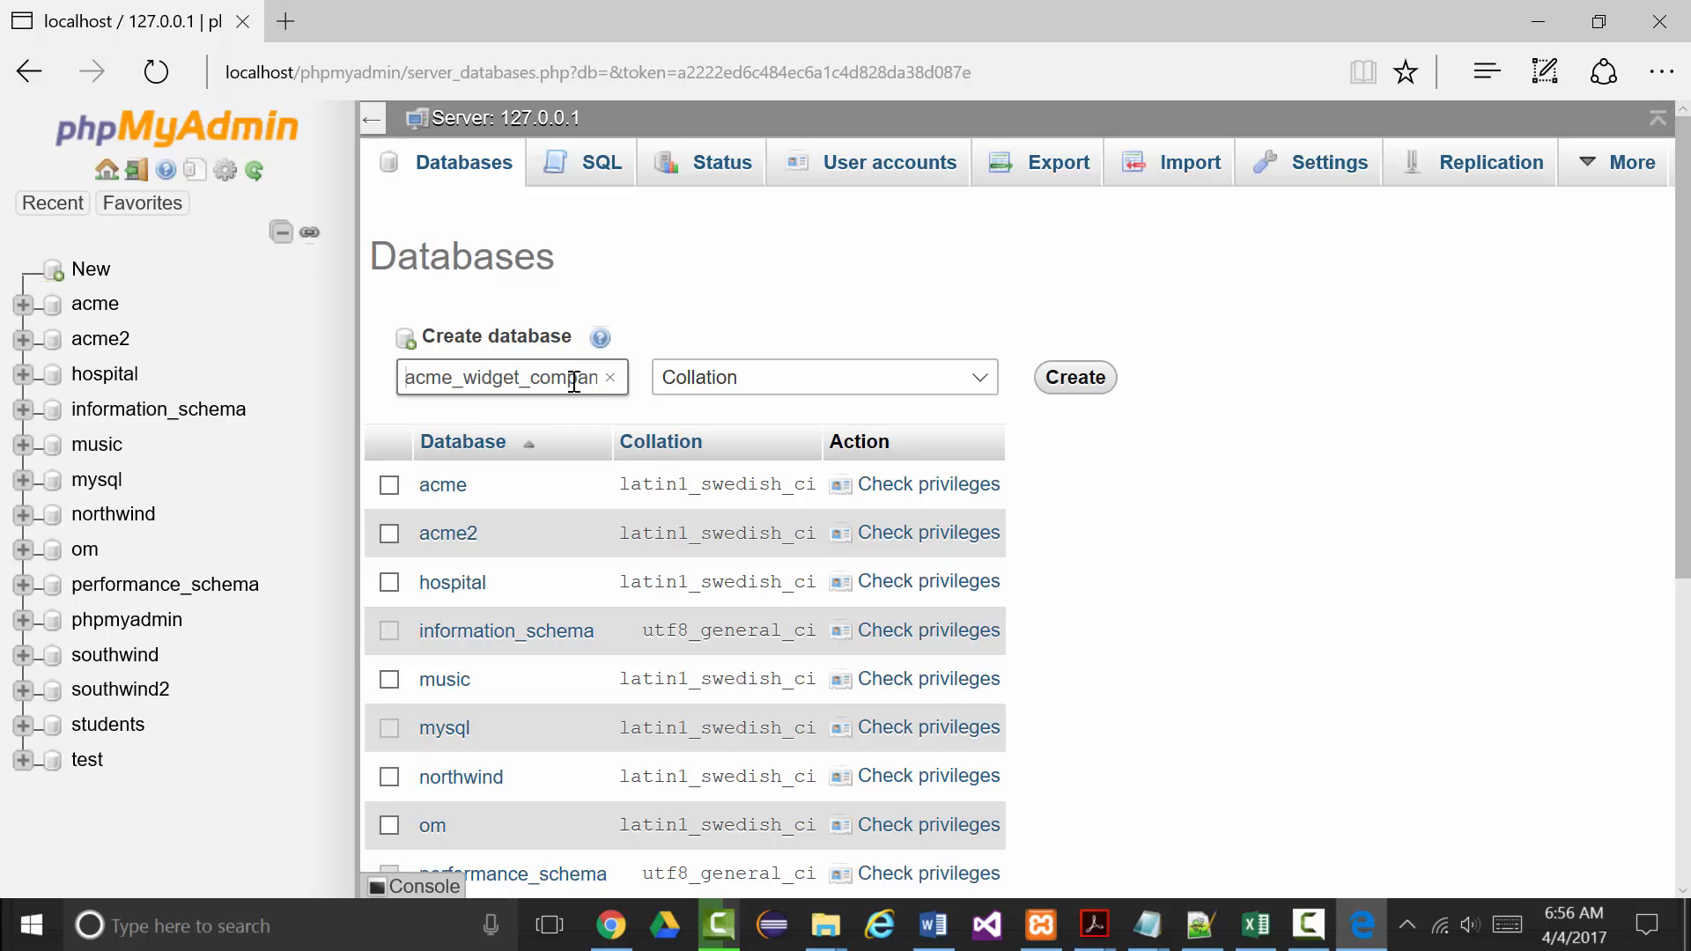
pyautogui.press('End')
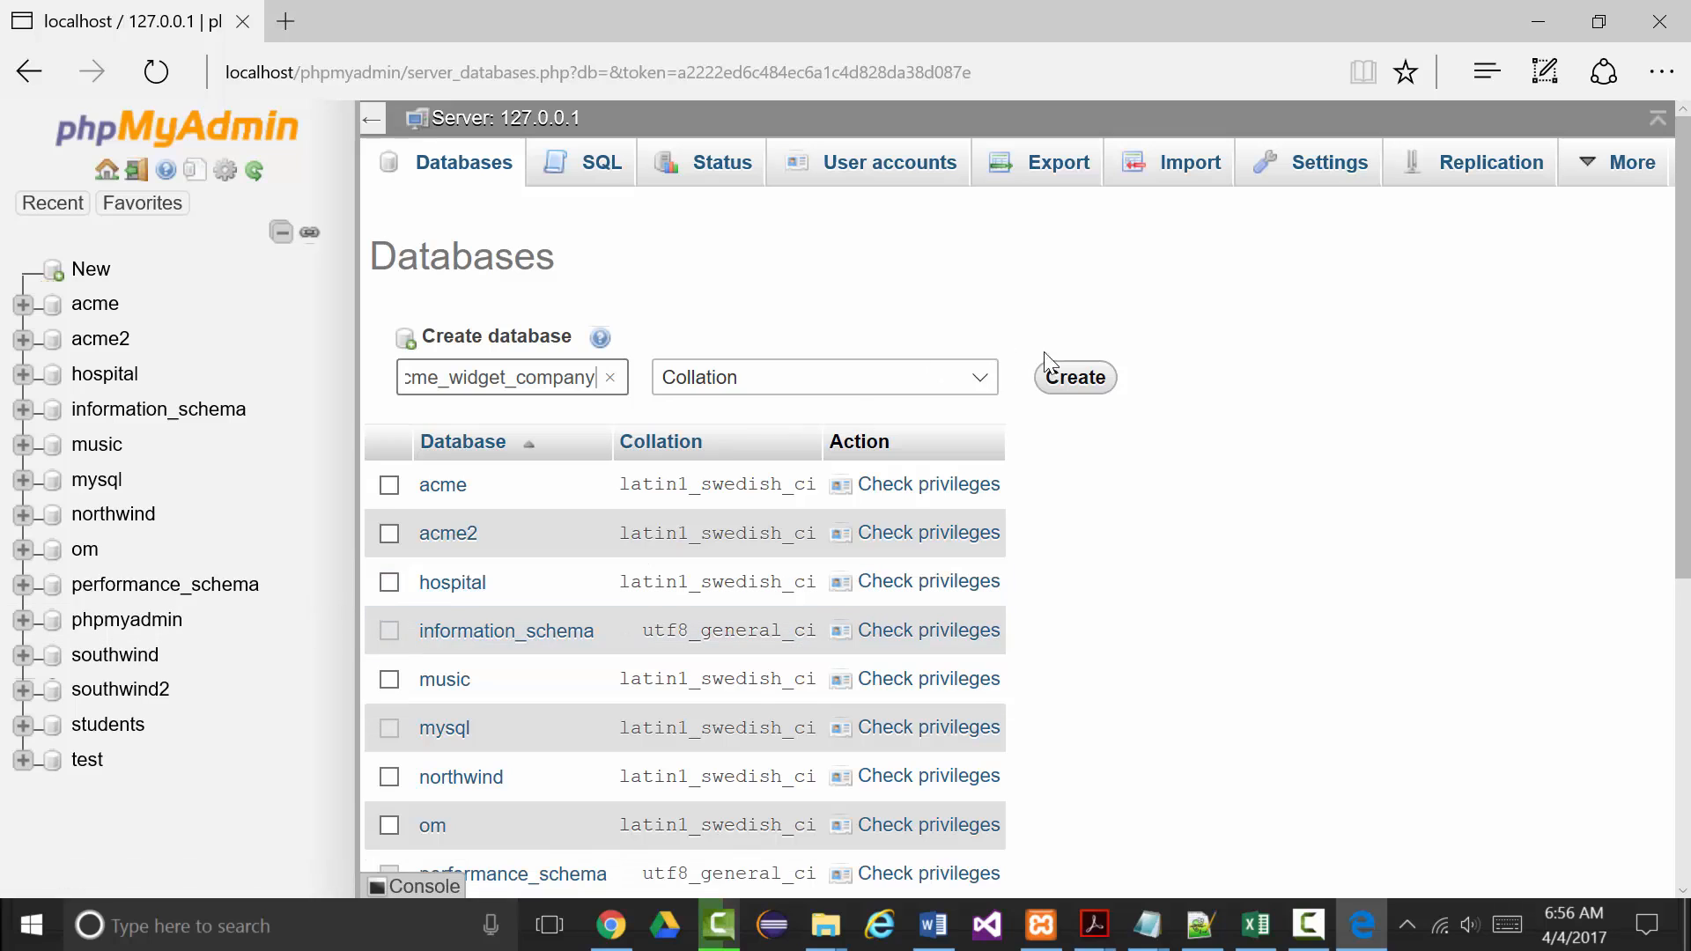
pyautogui.click(1080, 383)
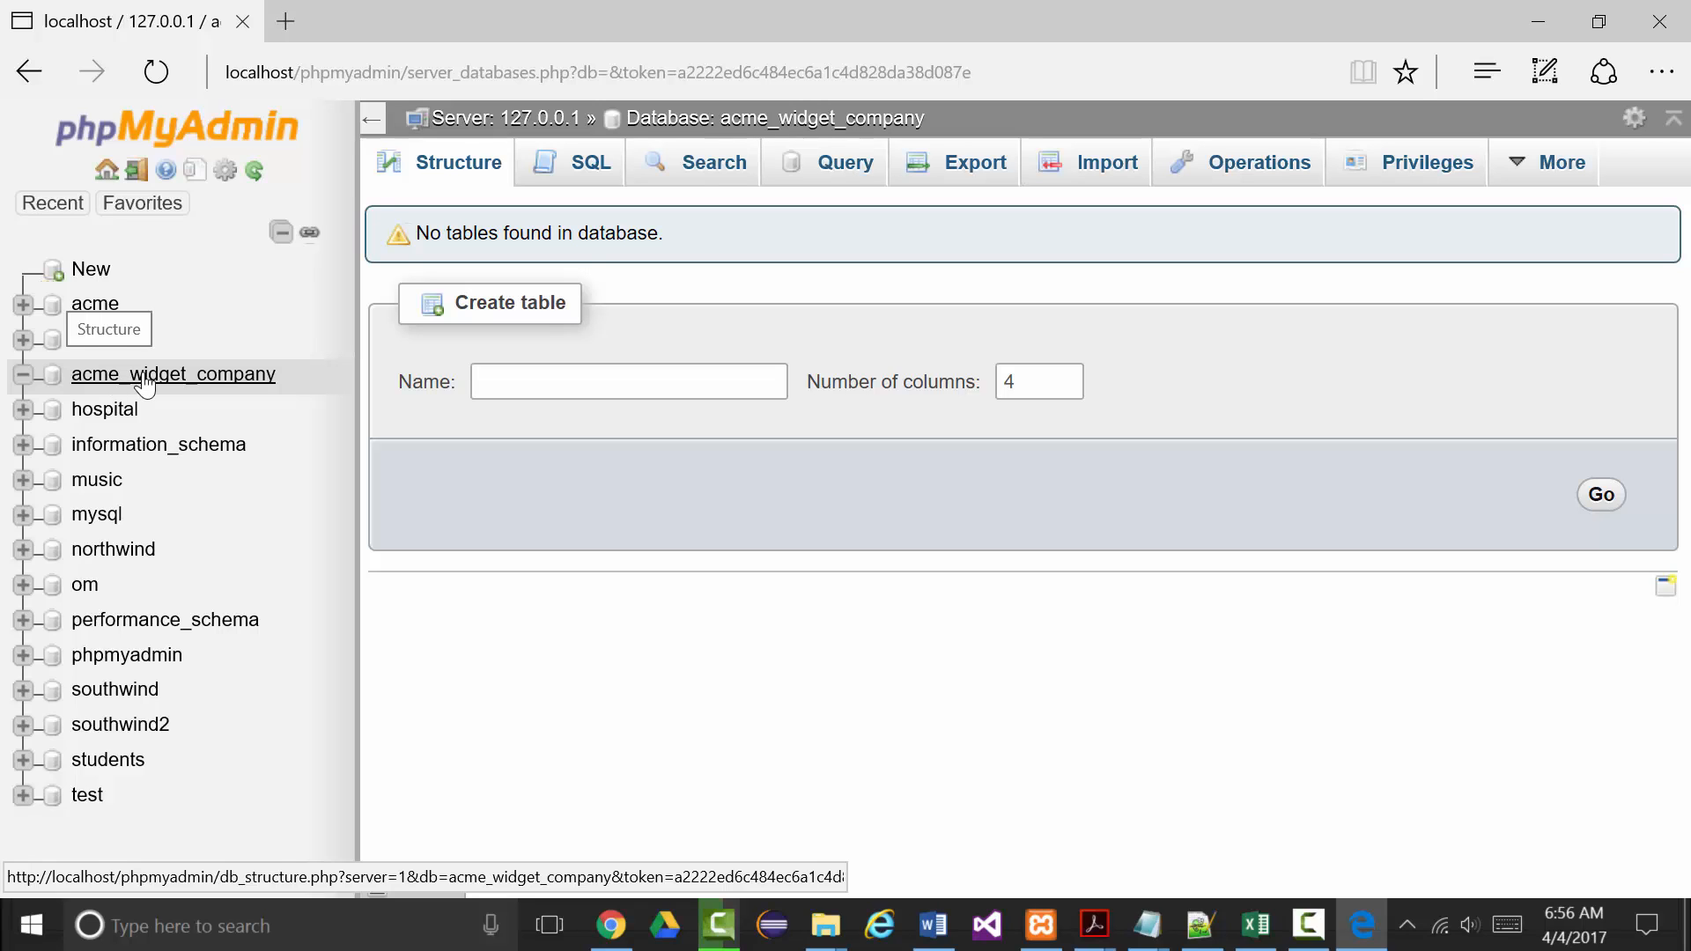
# Start a new table named employees with 11 columns.
pyautogui.click(516, 373)
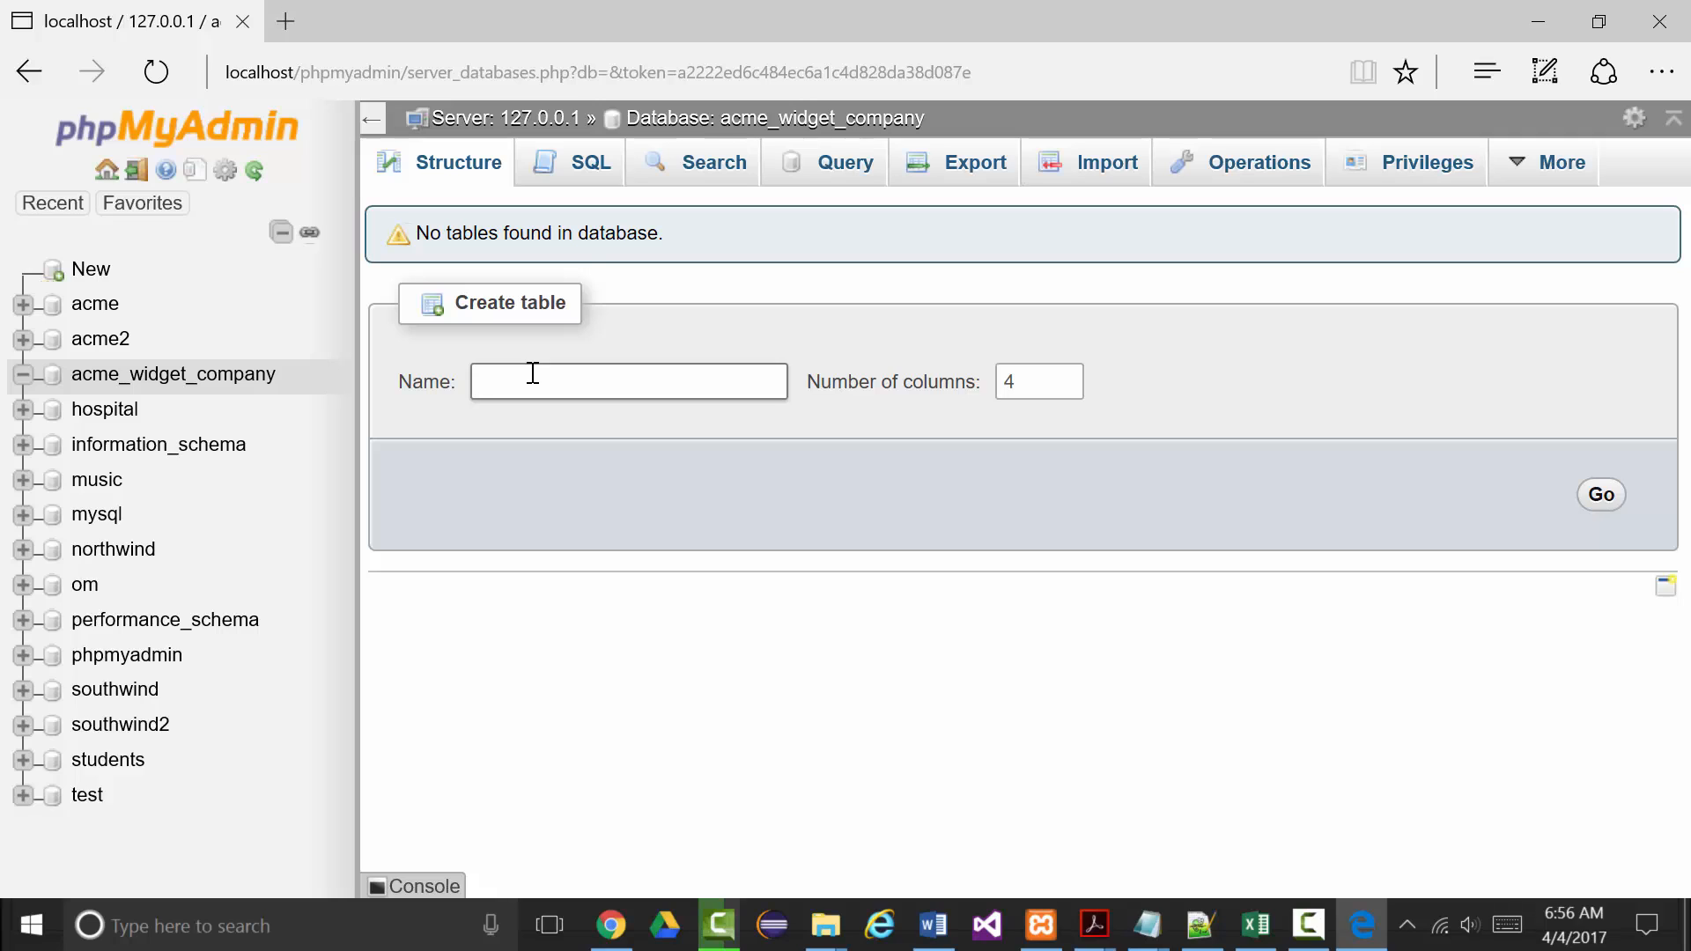
pyautogui.write('employees')
pyautogui.doubleClick(1028, 366)
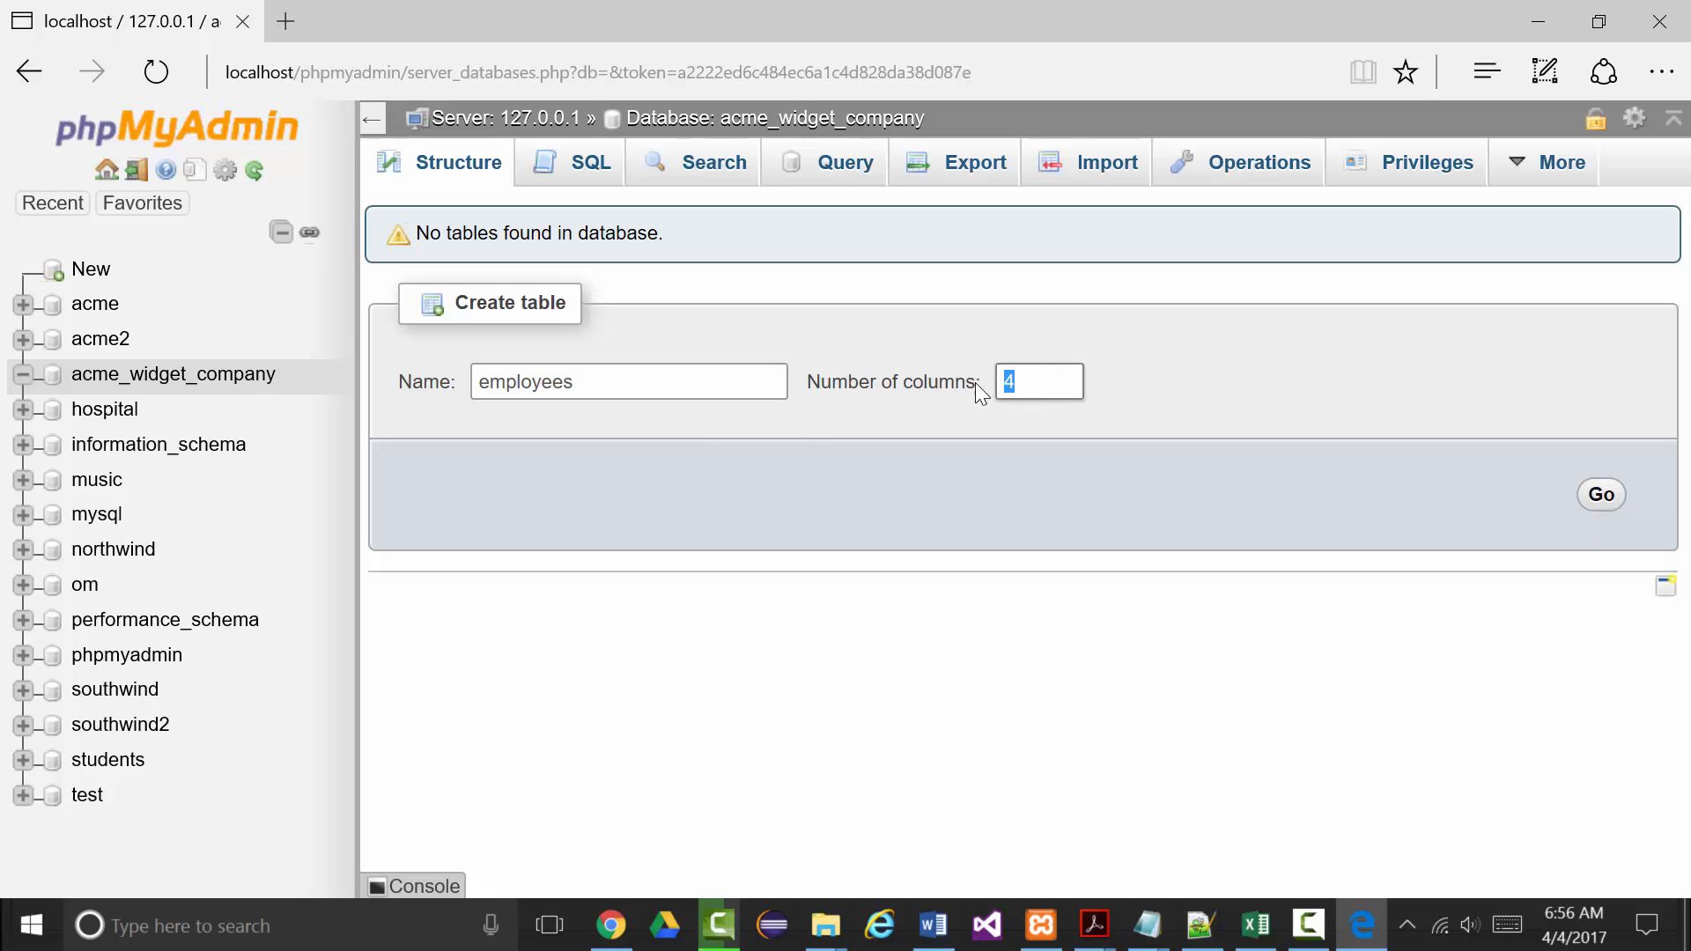
pyautogui.write('11')
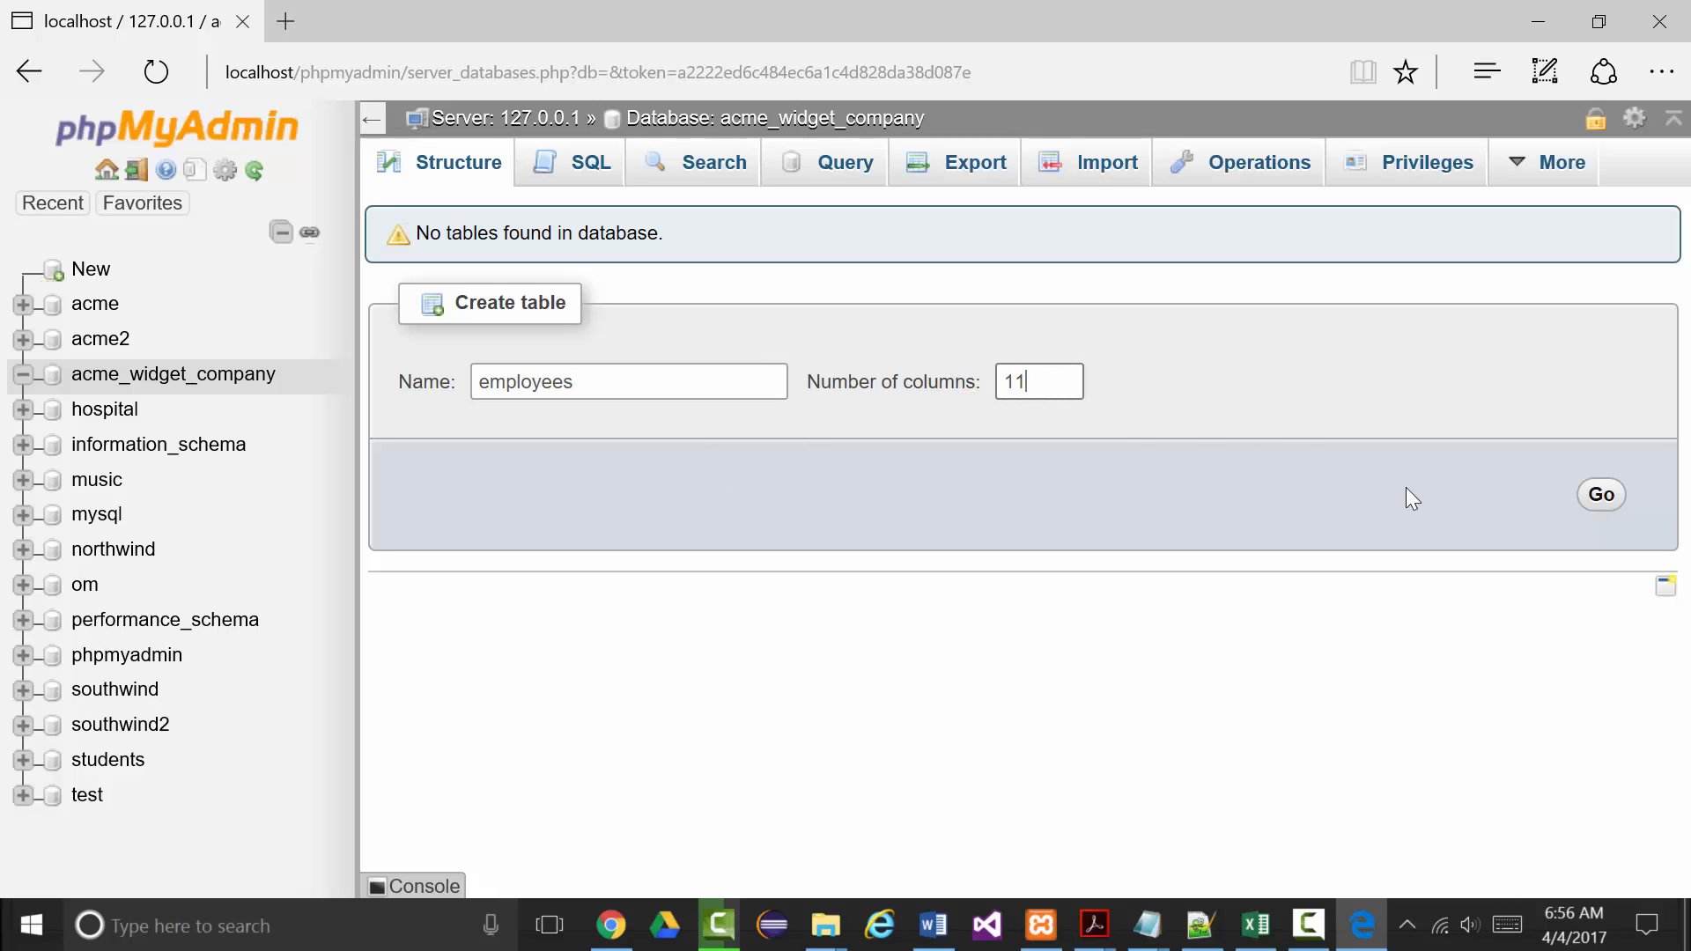
pyautogui.click(1594, 498)
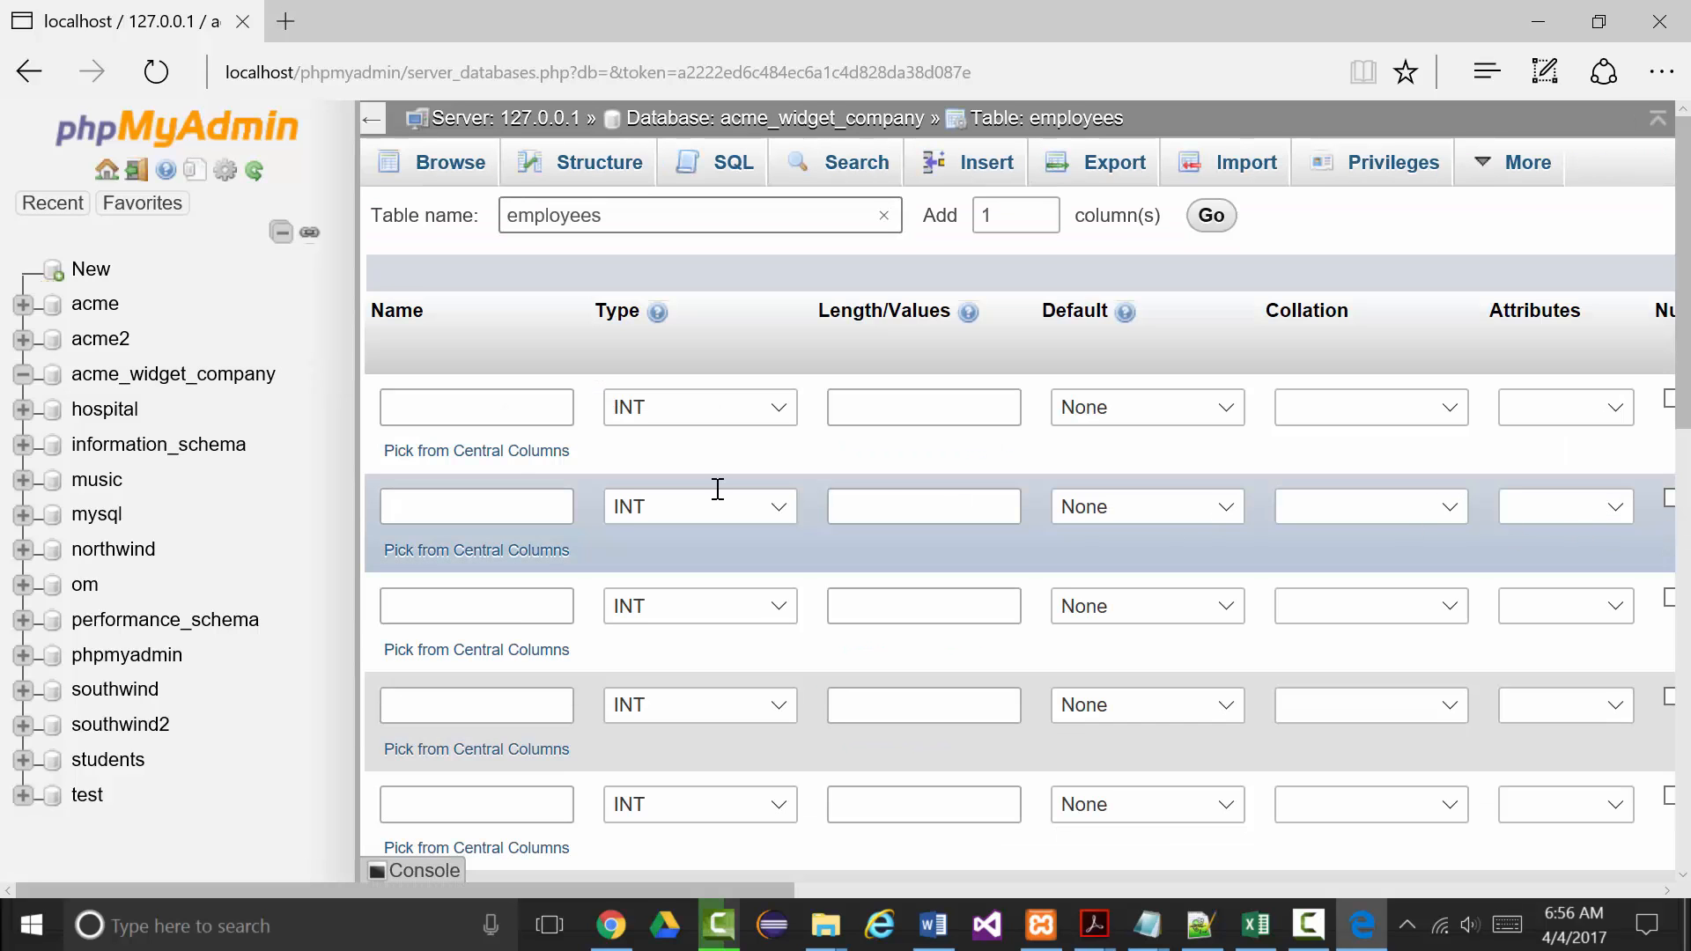
# Define the first column as id, INT, primary key with auto-increment.
pyautogui.click(417, 401)
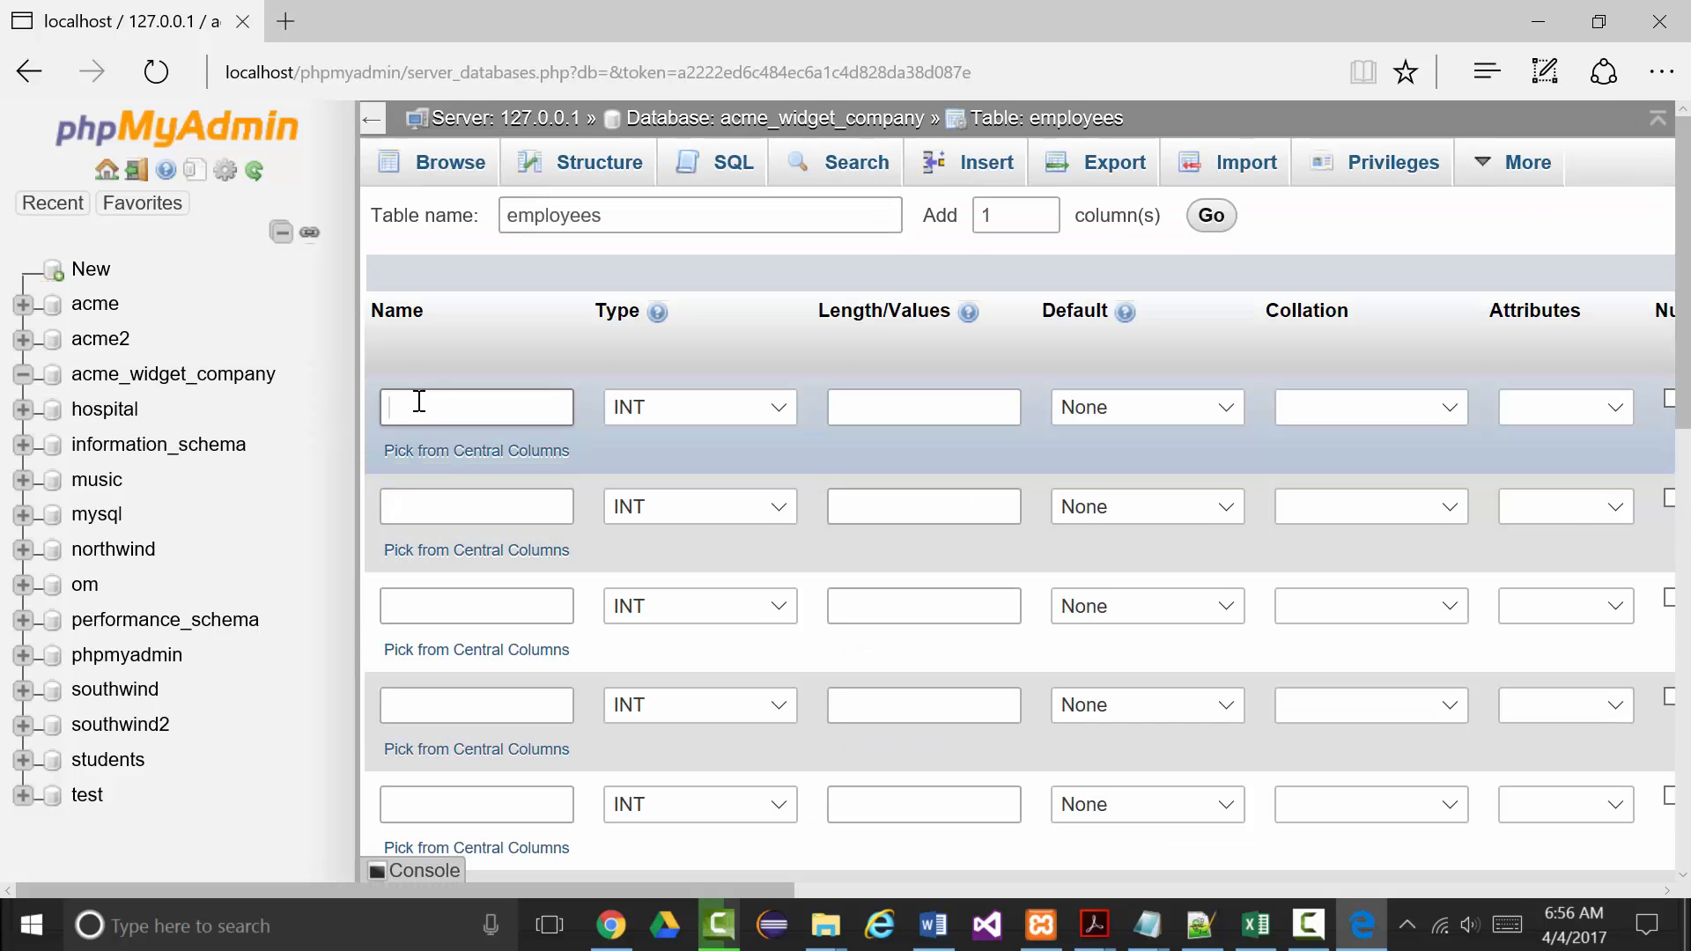
pyautogui.write('id')
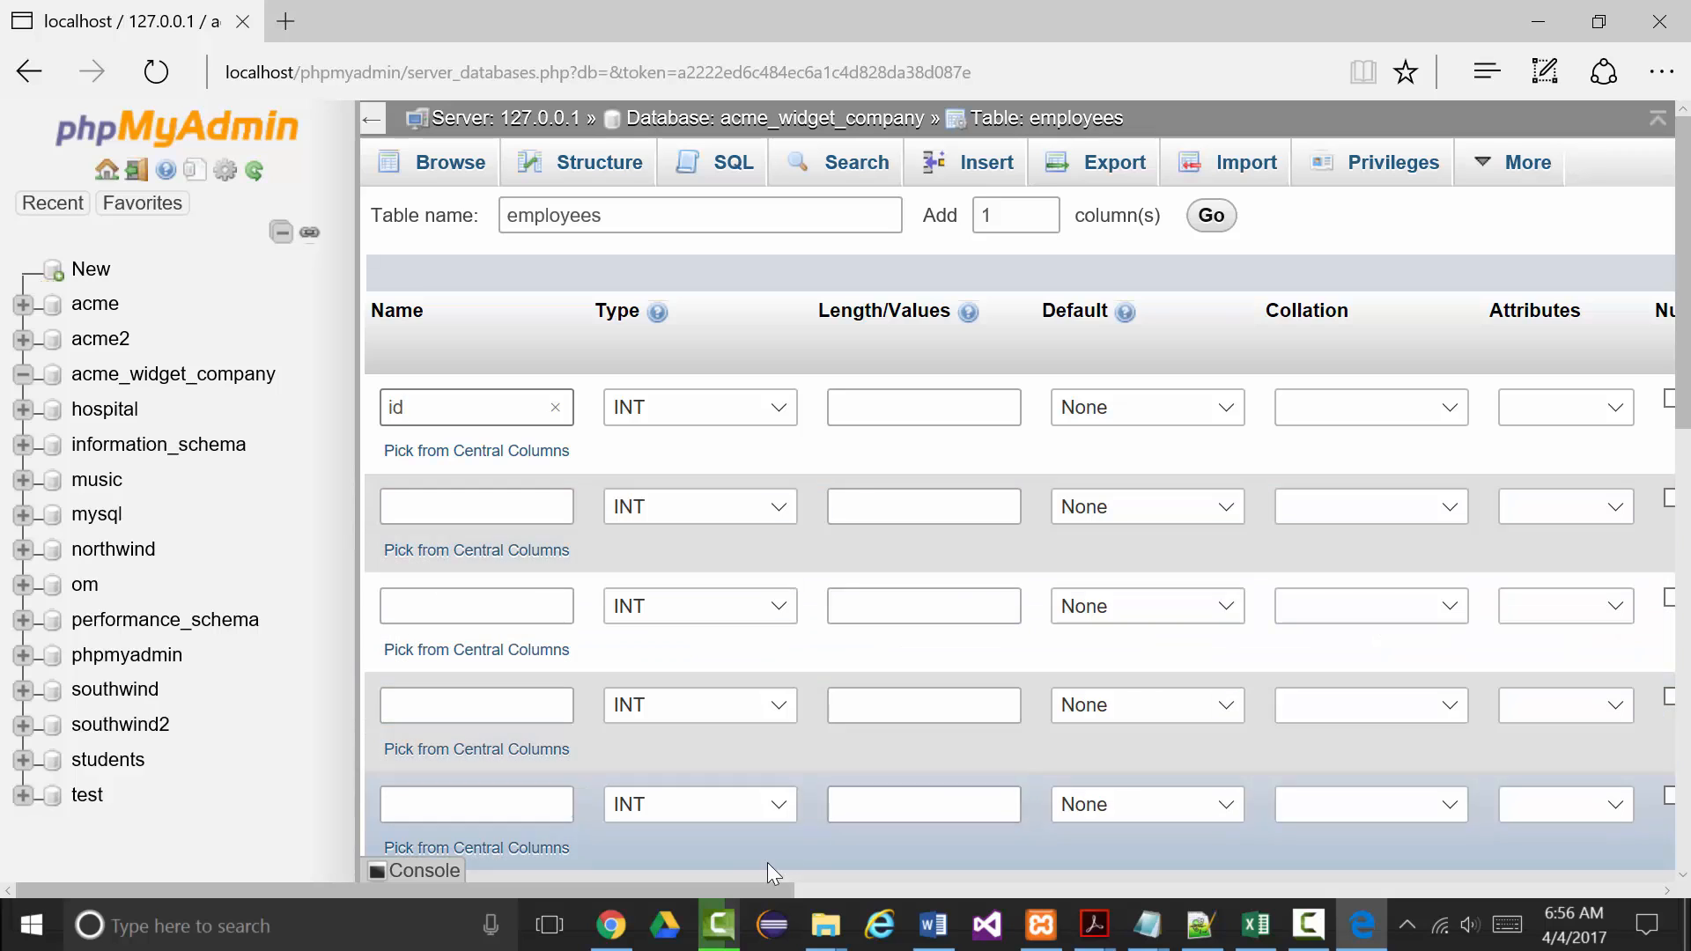
pyautogui.moveTo(737, 884); pyautogui.dragTo(1031, 877)
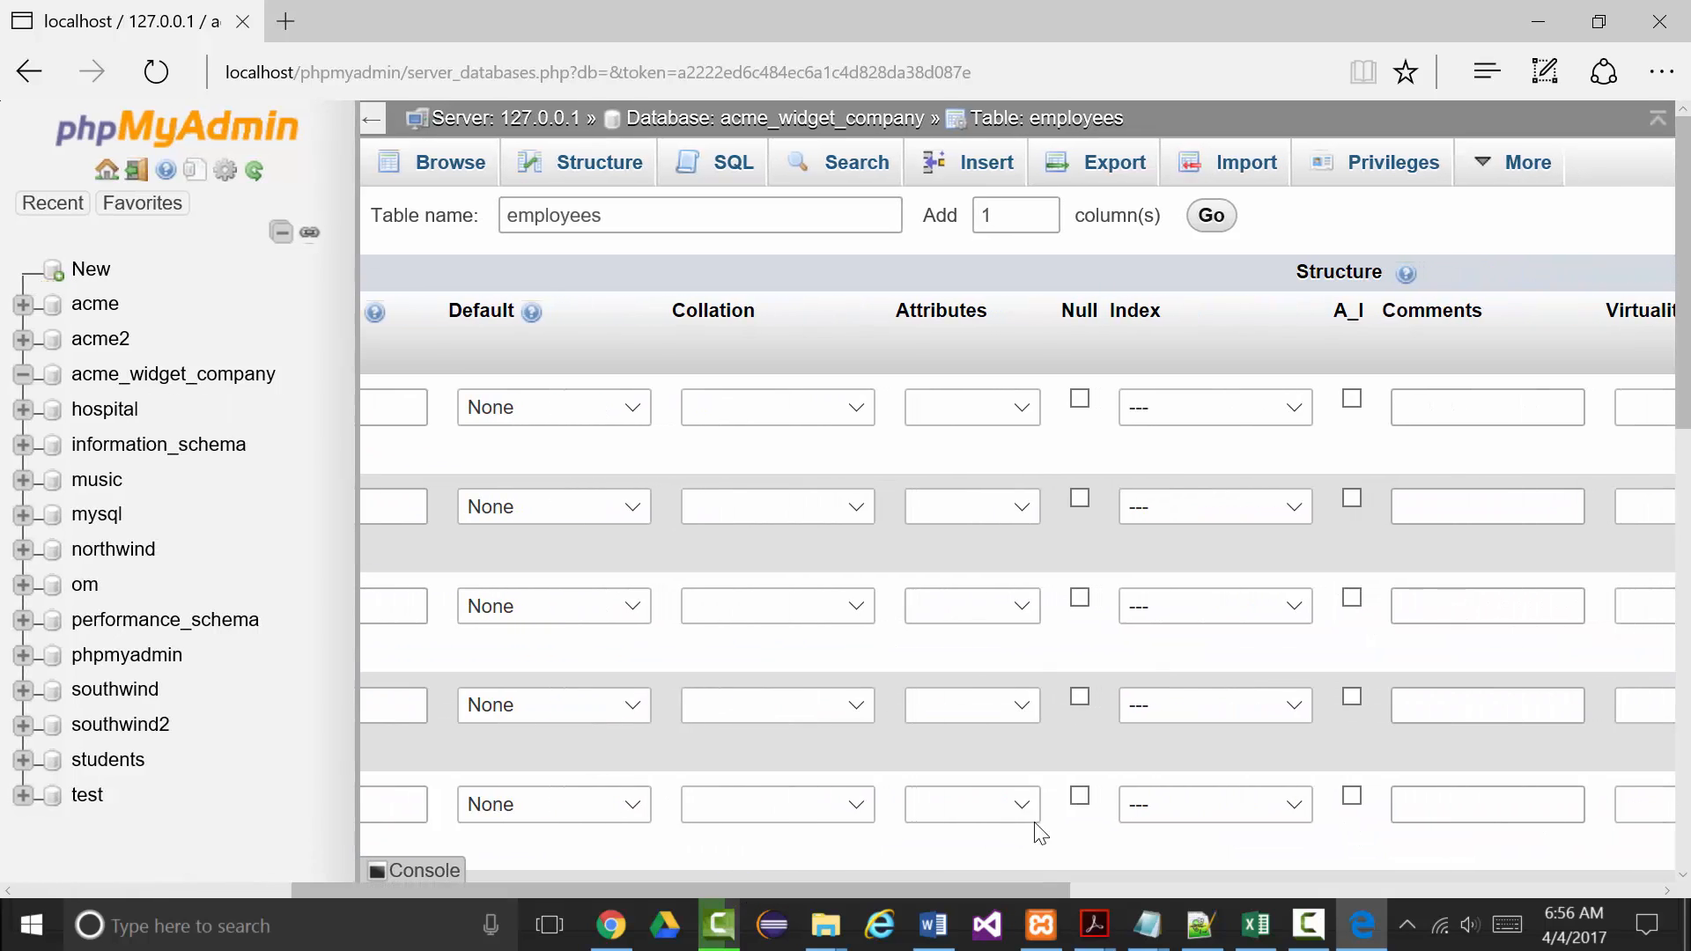
pyautogui.click(1293, 416)
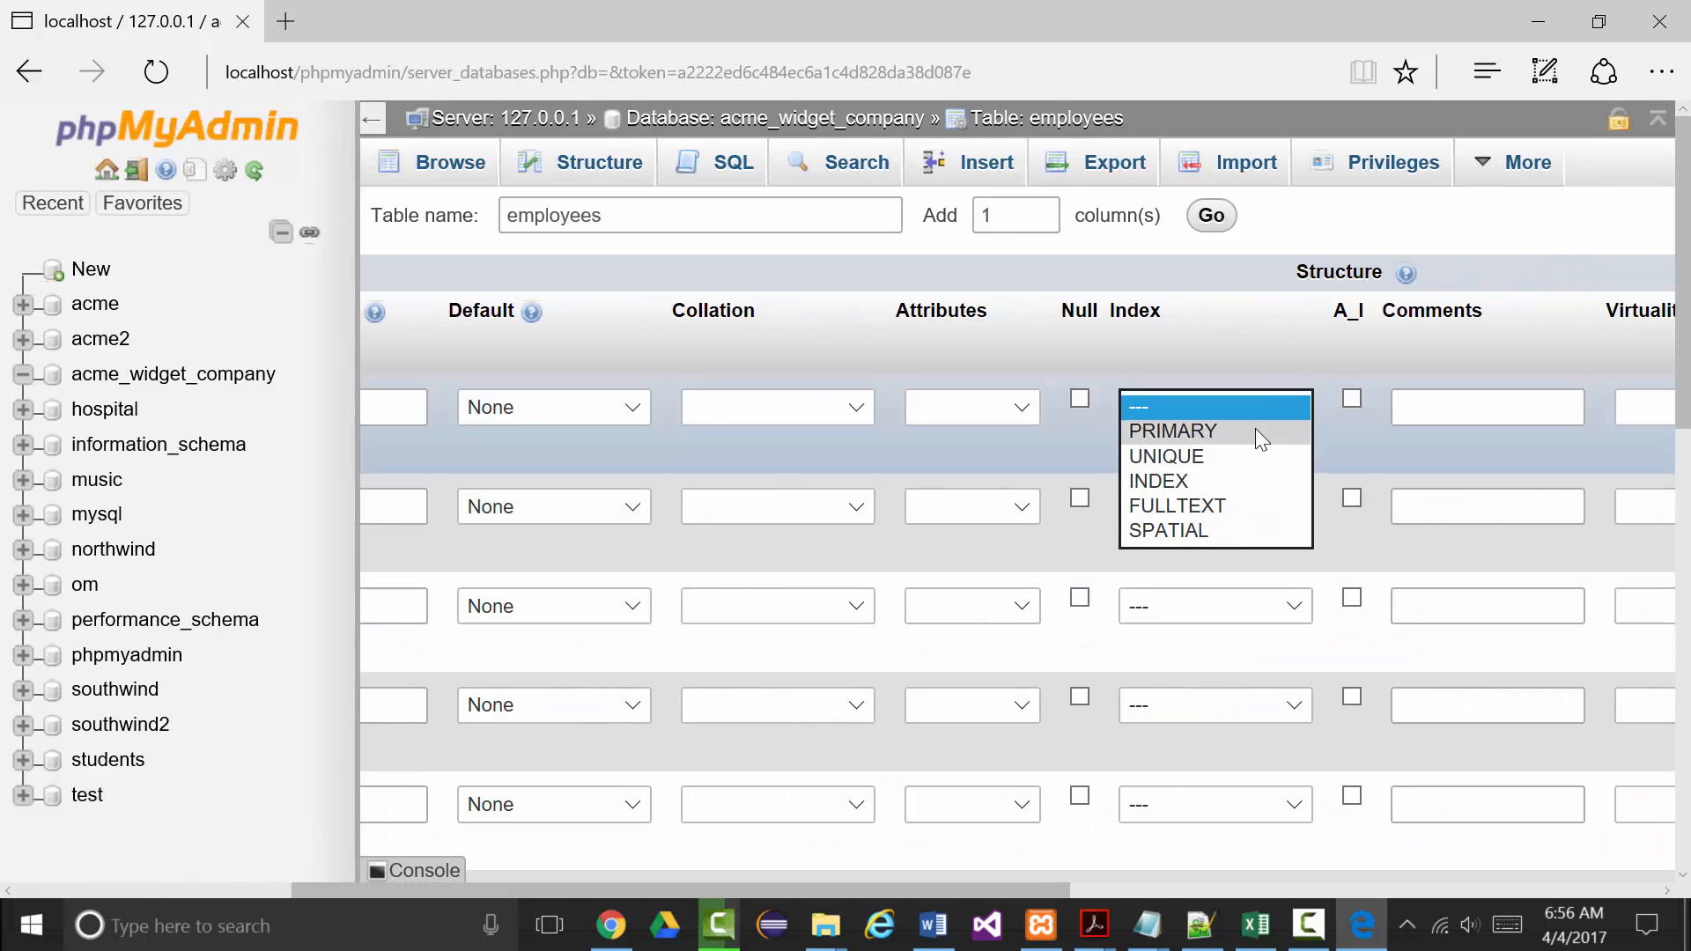
pyautogui.click(1255, 430)
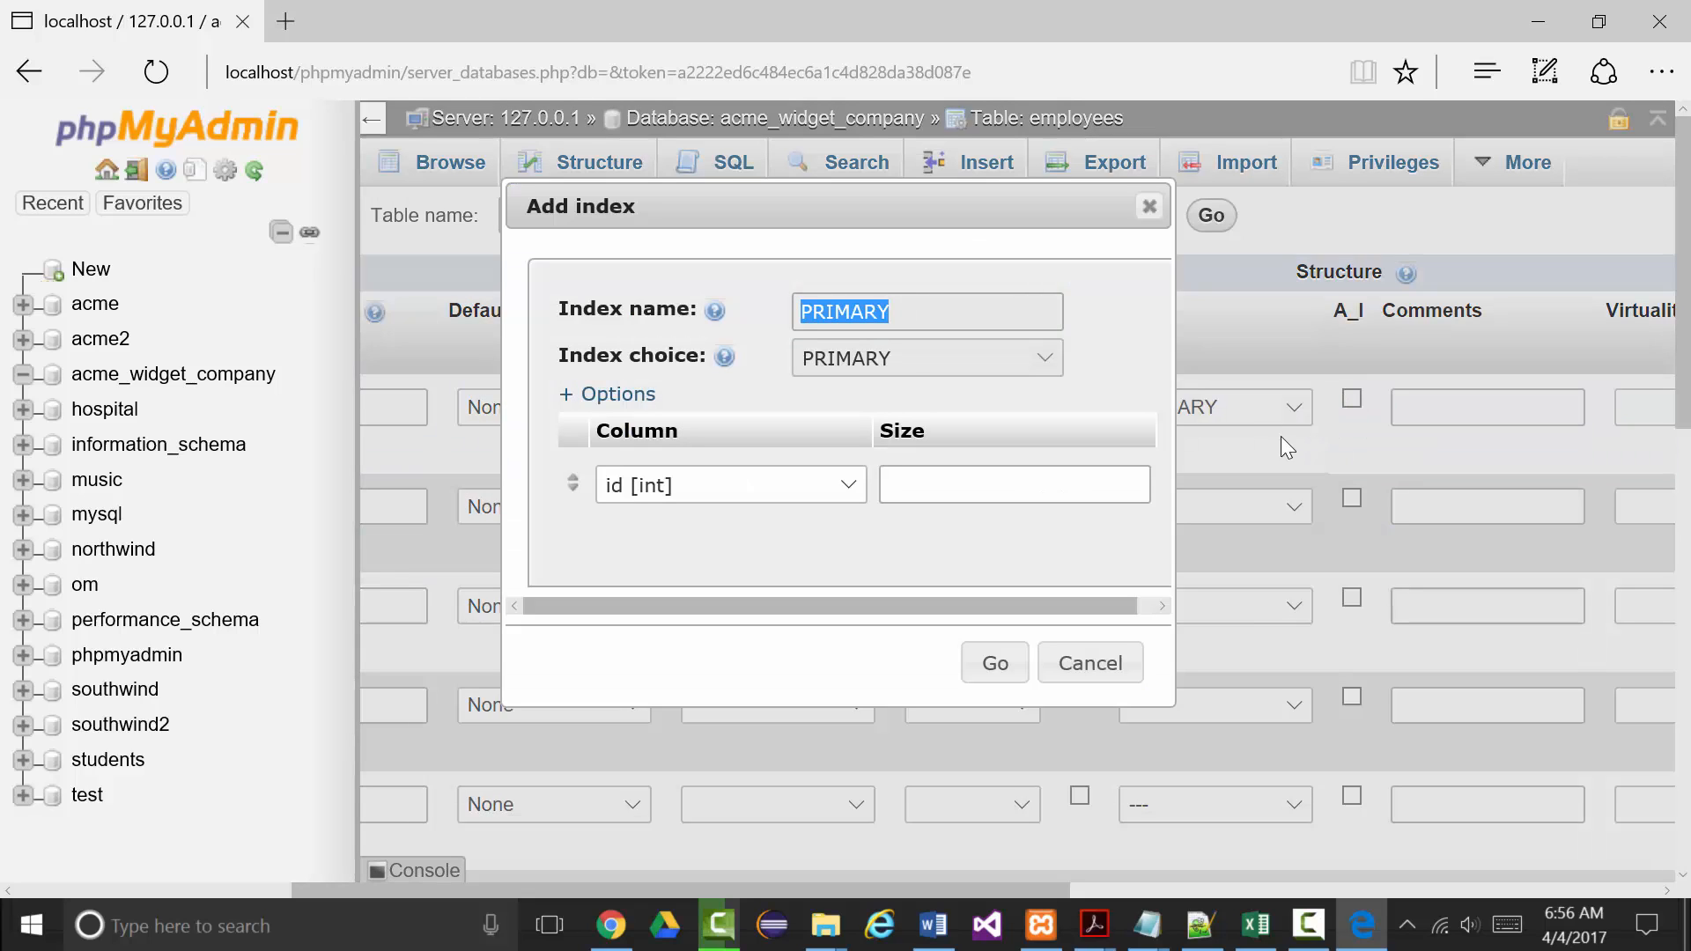
pyautogui.click(992, 662)
pyautogui.click(1352, 399)
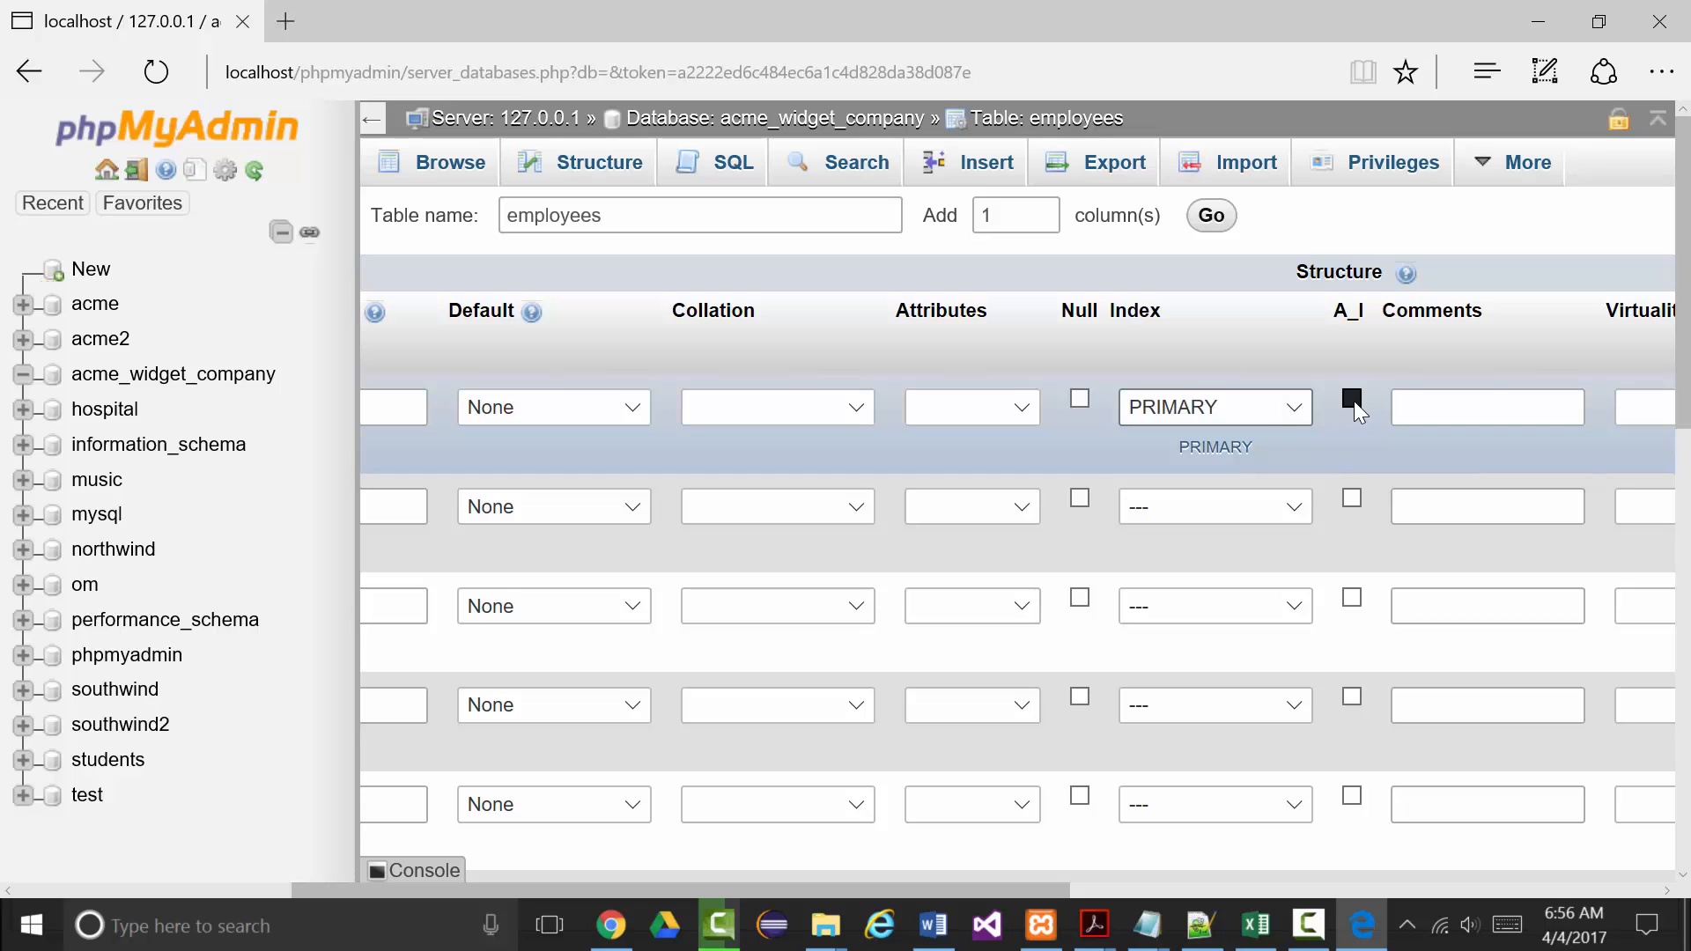
pyautogui.moveTo(923, 884); pyautogui.dragTo(591, 850)
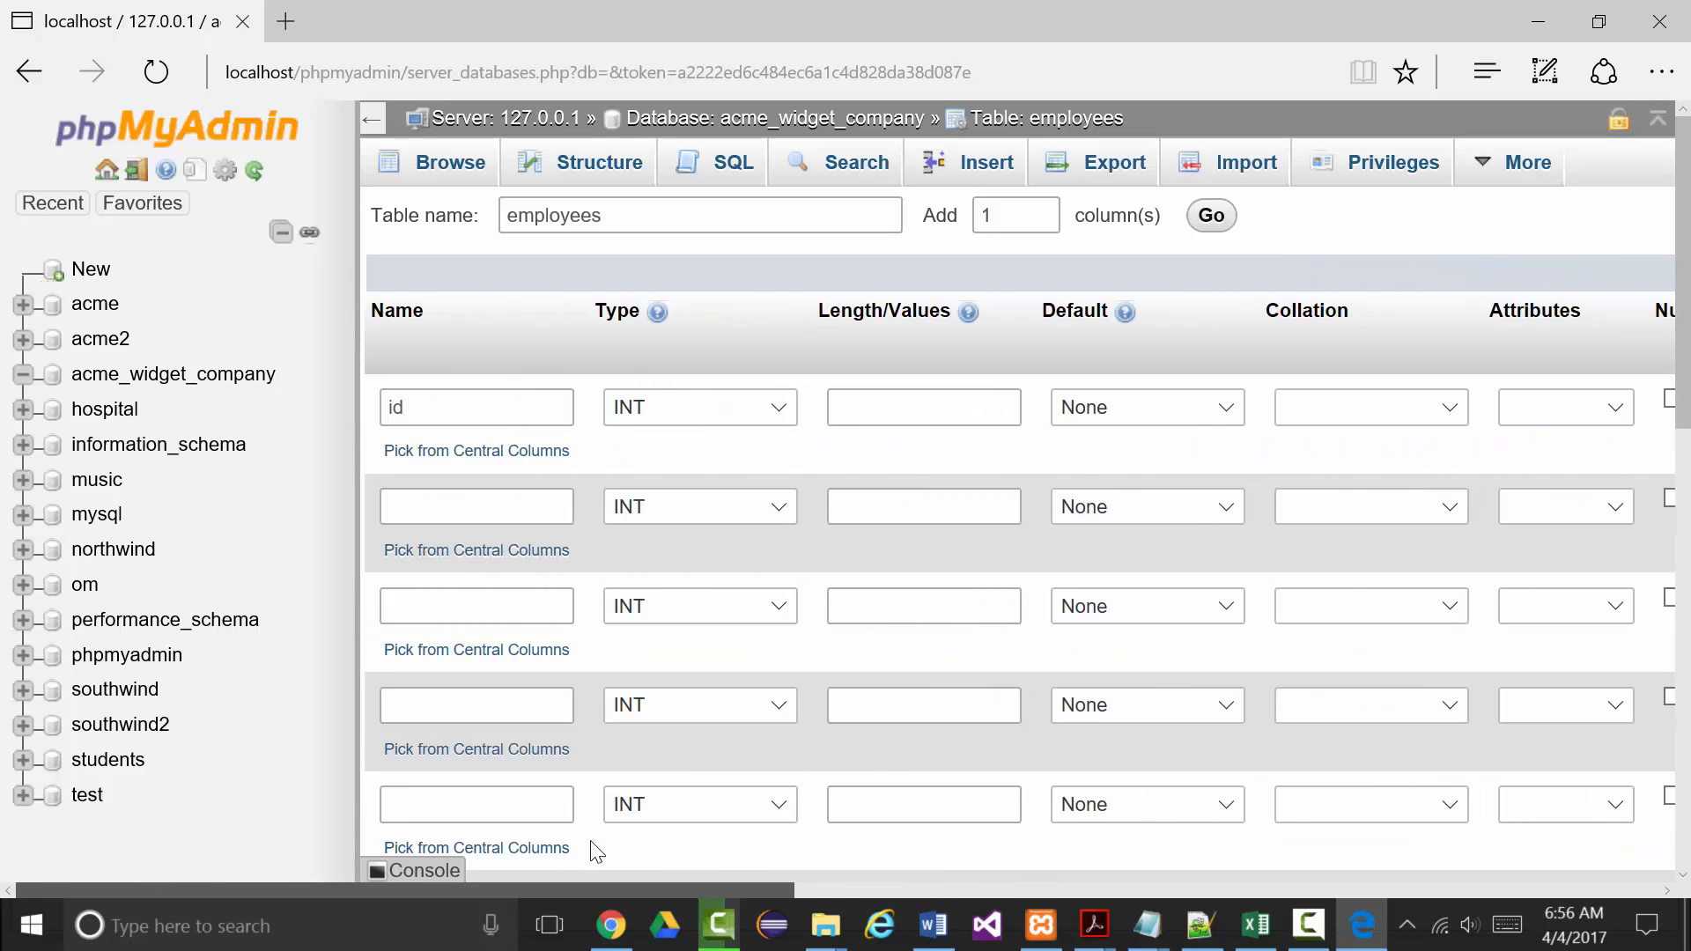
# Name the second column ssn with type CHAR and length 11.
pyautogui.click(382, 510)
pyautogui.write('ssn')
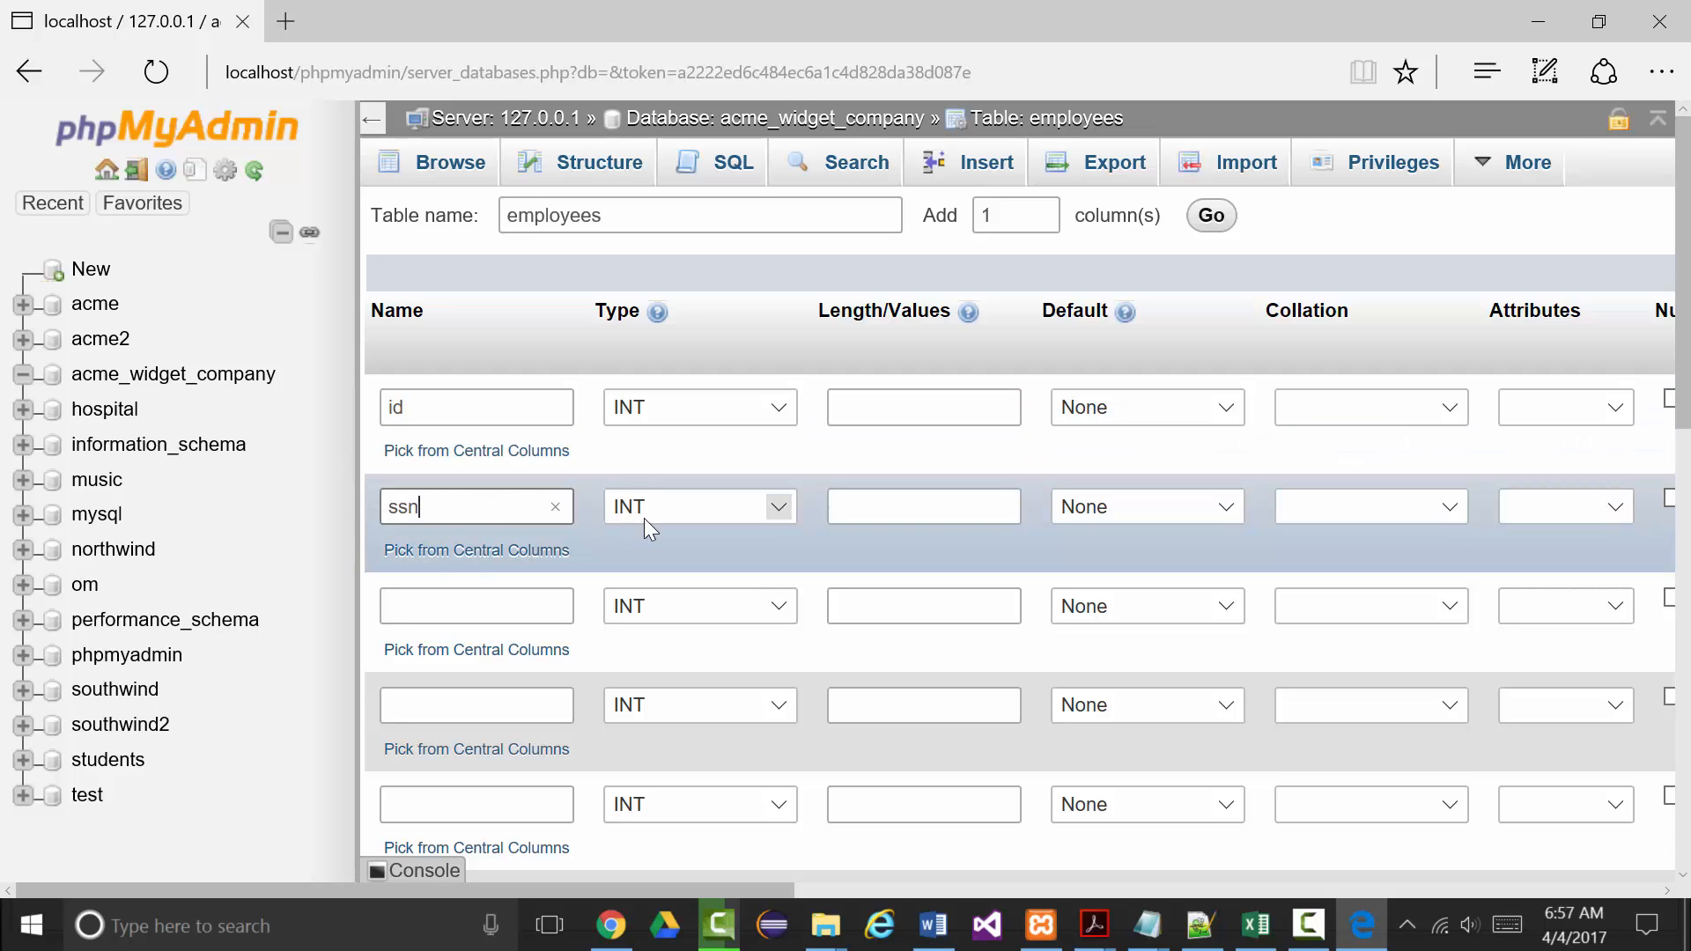
pyautogui.click(784, 508)
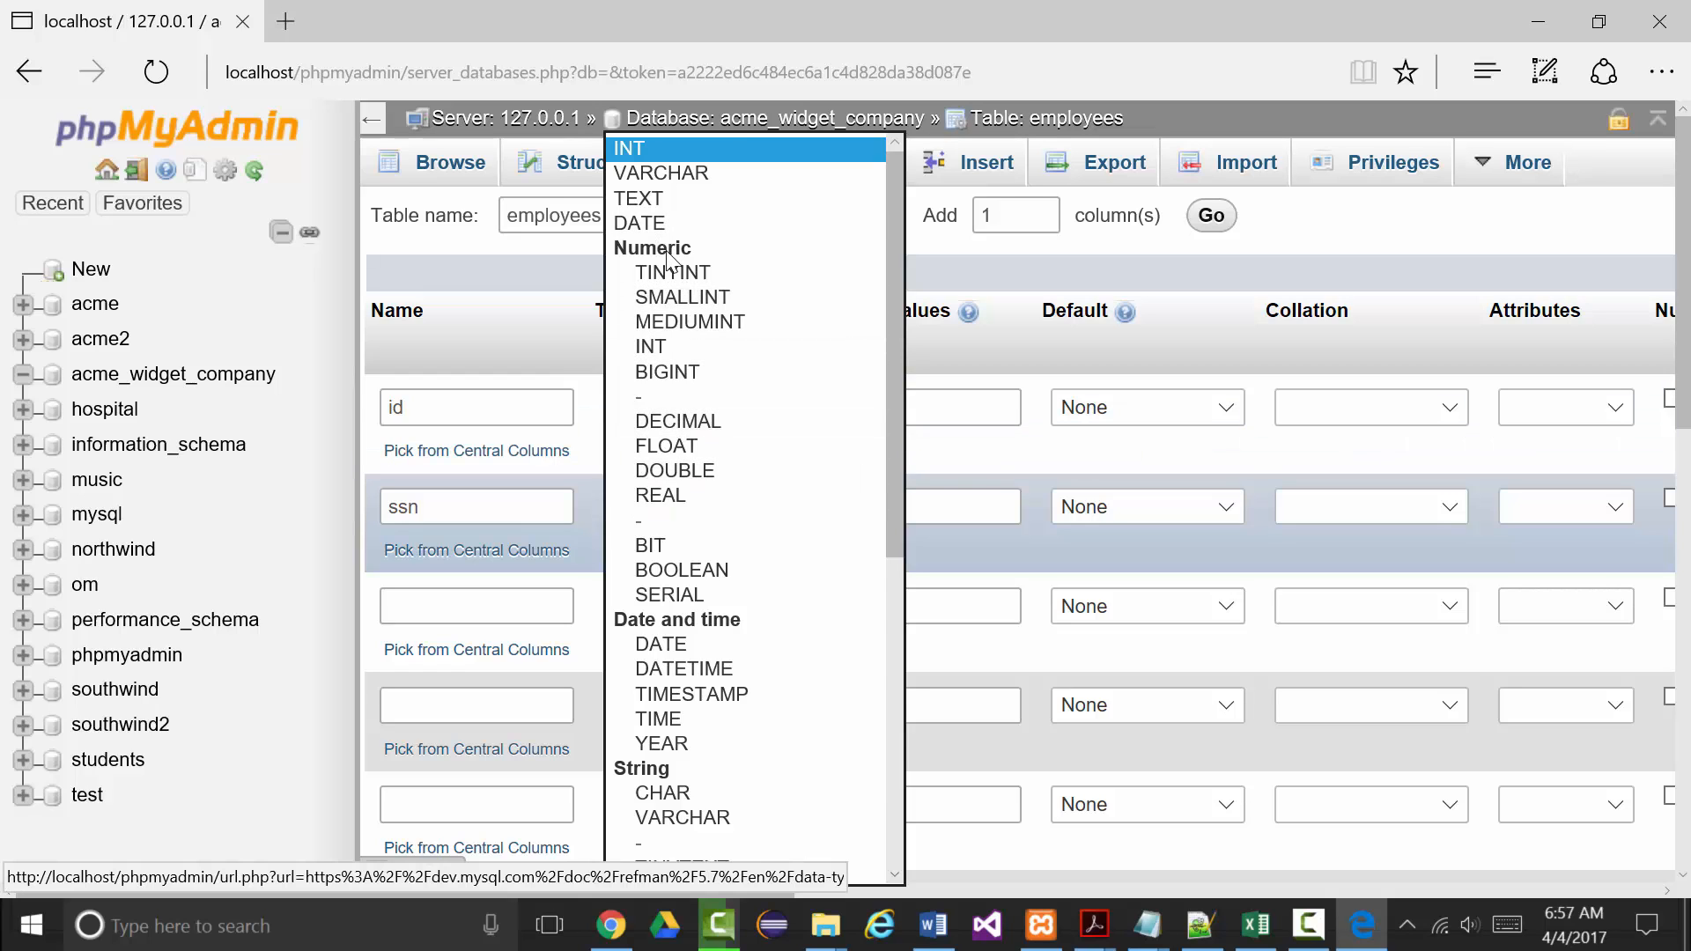
pyautogui.scroll(-2, 674, 434)
pyautogui.scroll(3, 675, 357)
pyautogui.scroll(-4, 652, 365)
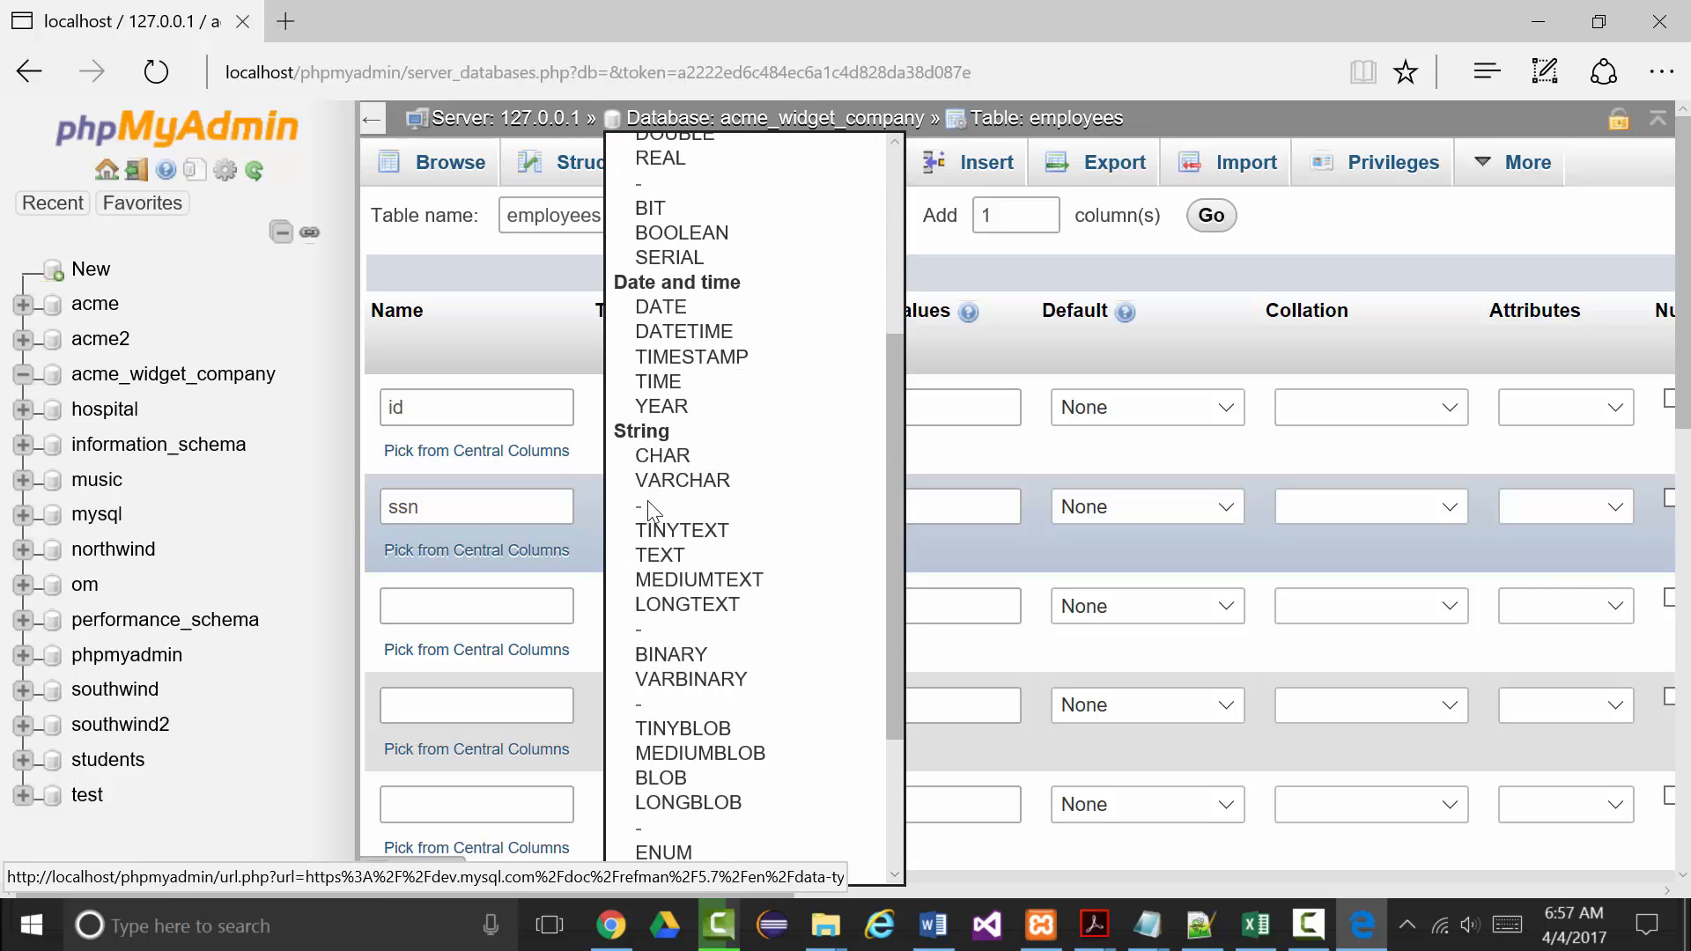
pyautogui.click(663, 458)
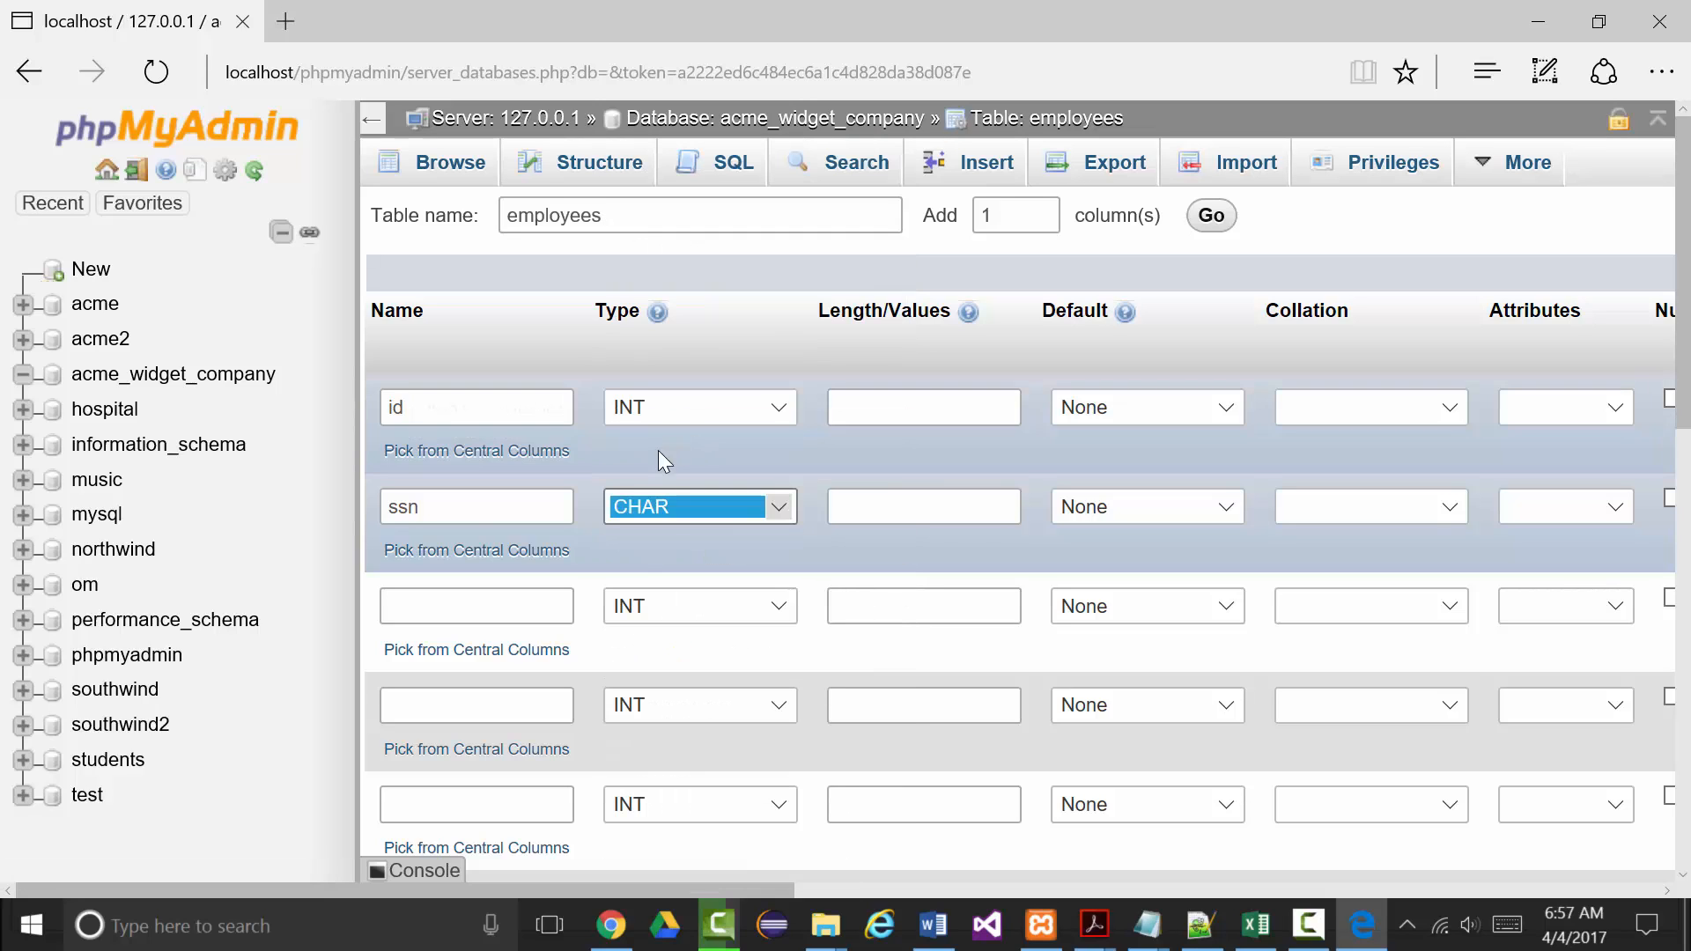
pyautogui.click(875, 504)
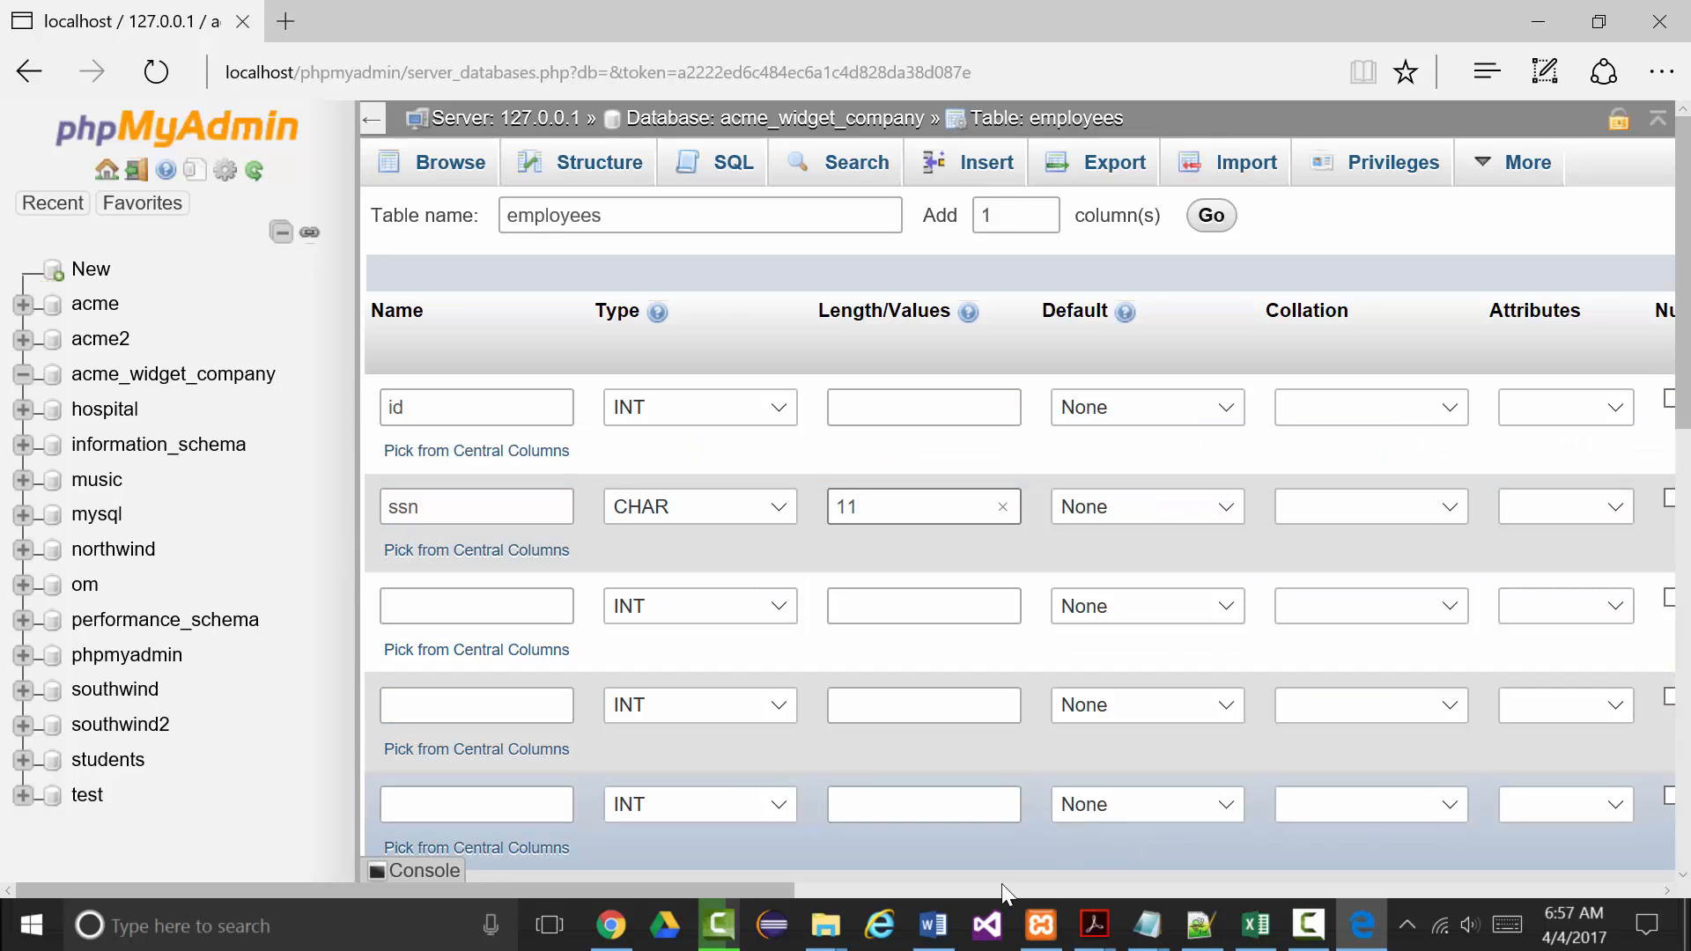
pyautogui.moveTo(785, 890); pyautogui.dragTo(1049, 890)
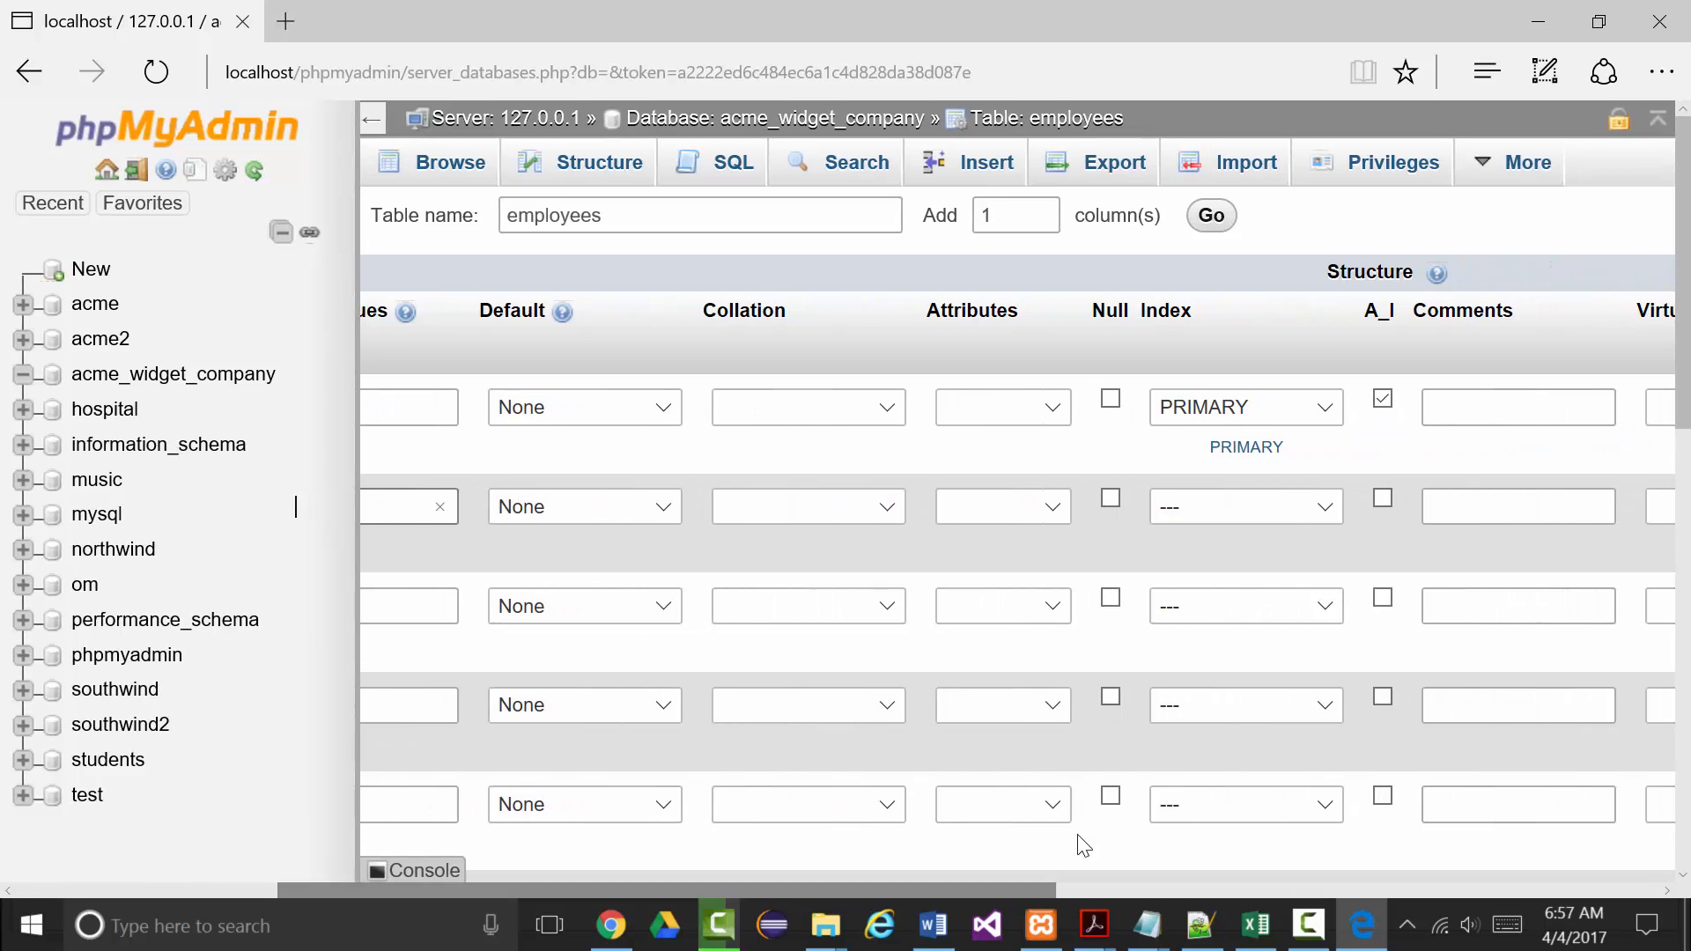
# Give ssn a UNIQUE index named idx_ssn.
pyautogui.click(1324, 500)
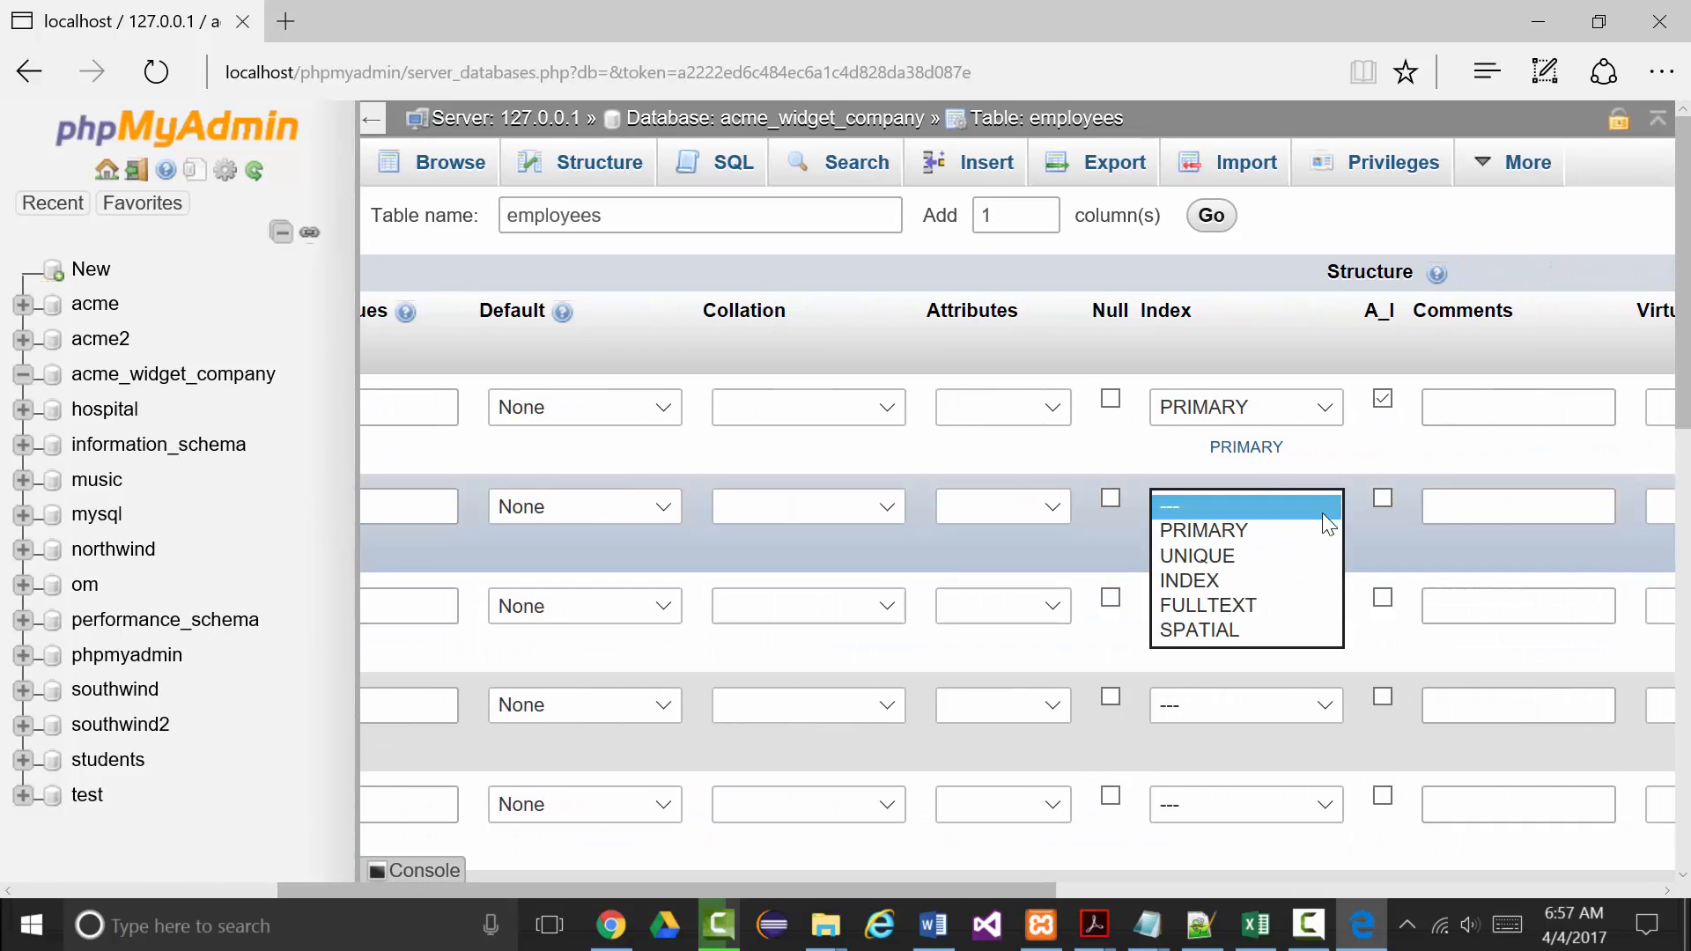
pyautogui.click(1254, 557)
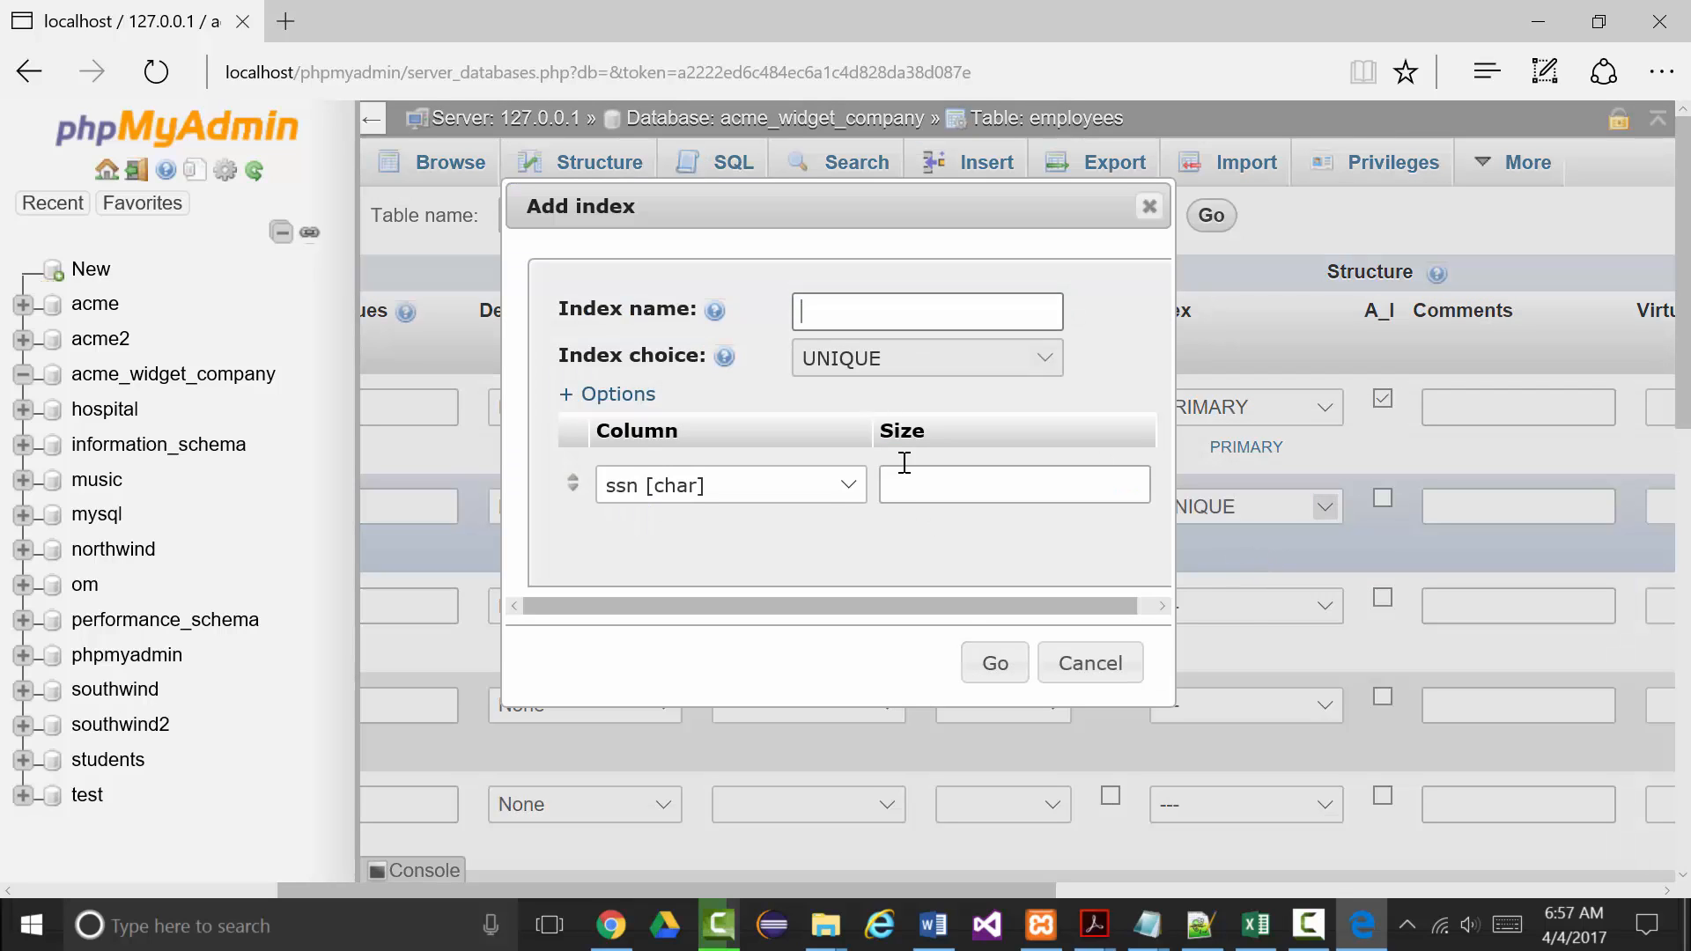
pyautogui.click(820, 322)
pyautogui.write('ssn_i')
pyautogui.press('BackSpace')
pyautogui.press('BackSpace')
pyautogui.press('BackSpace')
pyautogui.press('BackSpace')
pyautogui.write('idx_ssn')
pyautogui.click(1008, 669)
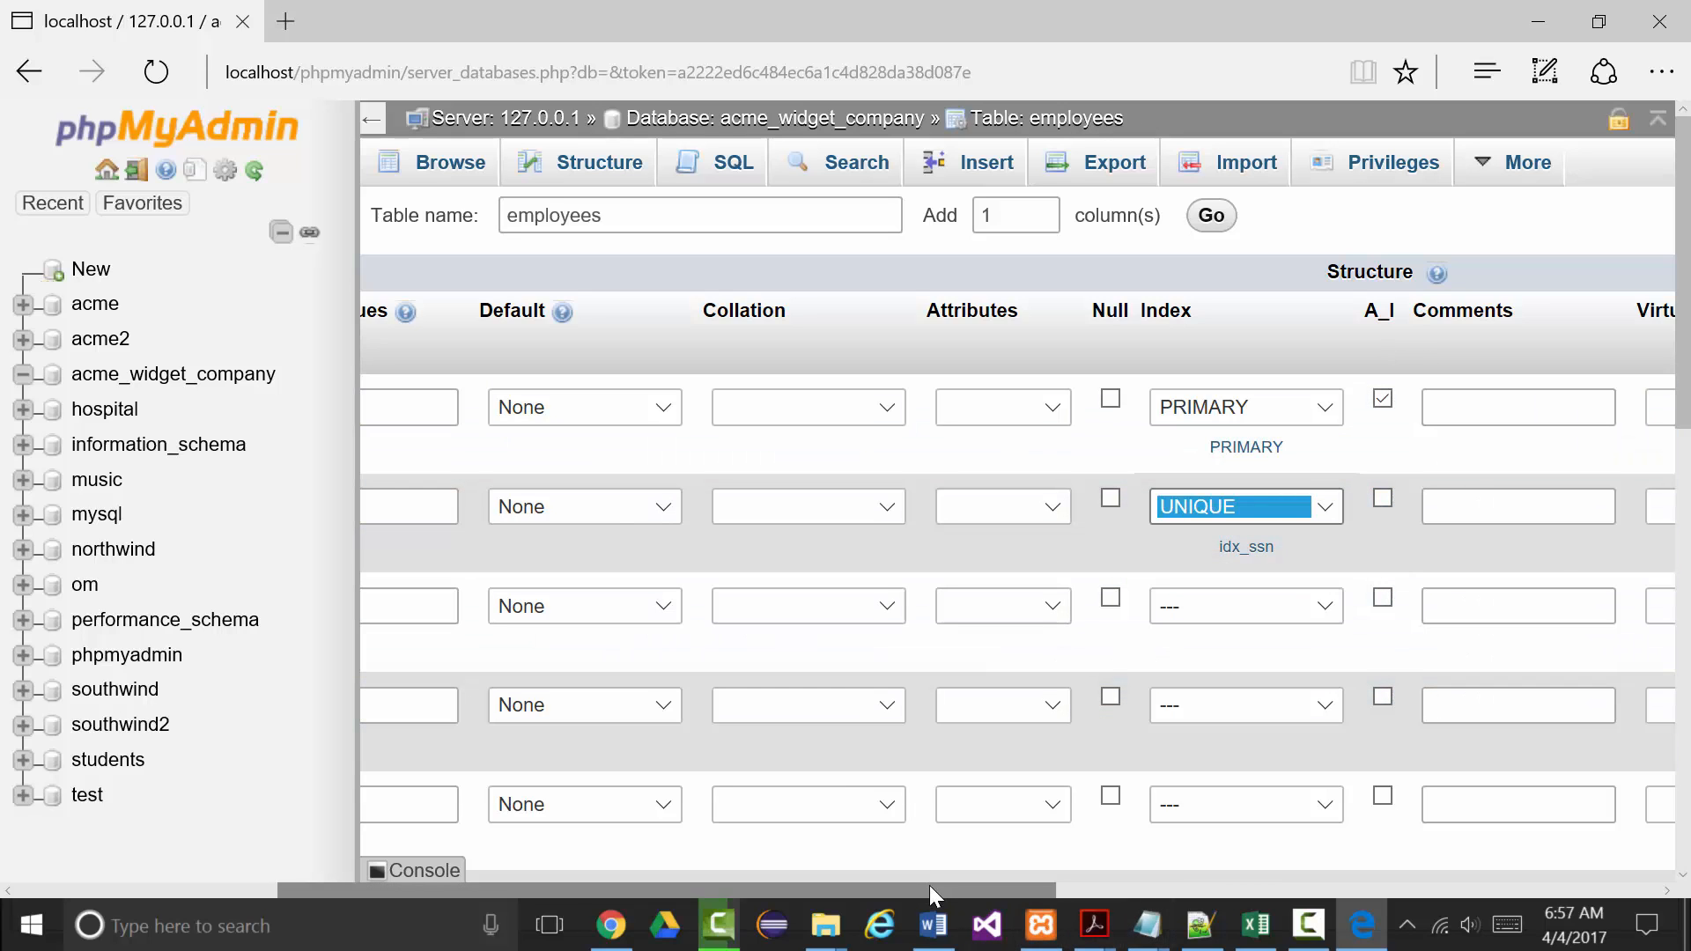
pyautogui.moveTo(928, 885); pyautogui.dragTo(535, 835)
pyautogui.click(458, 616)
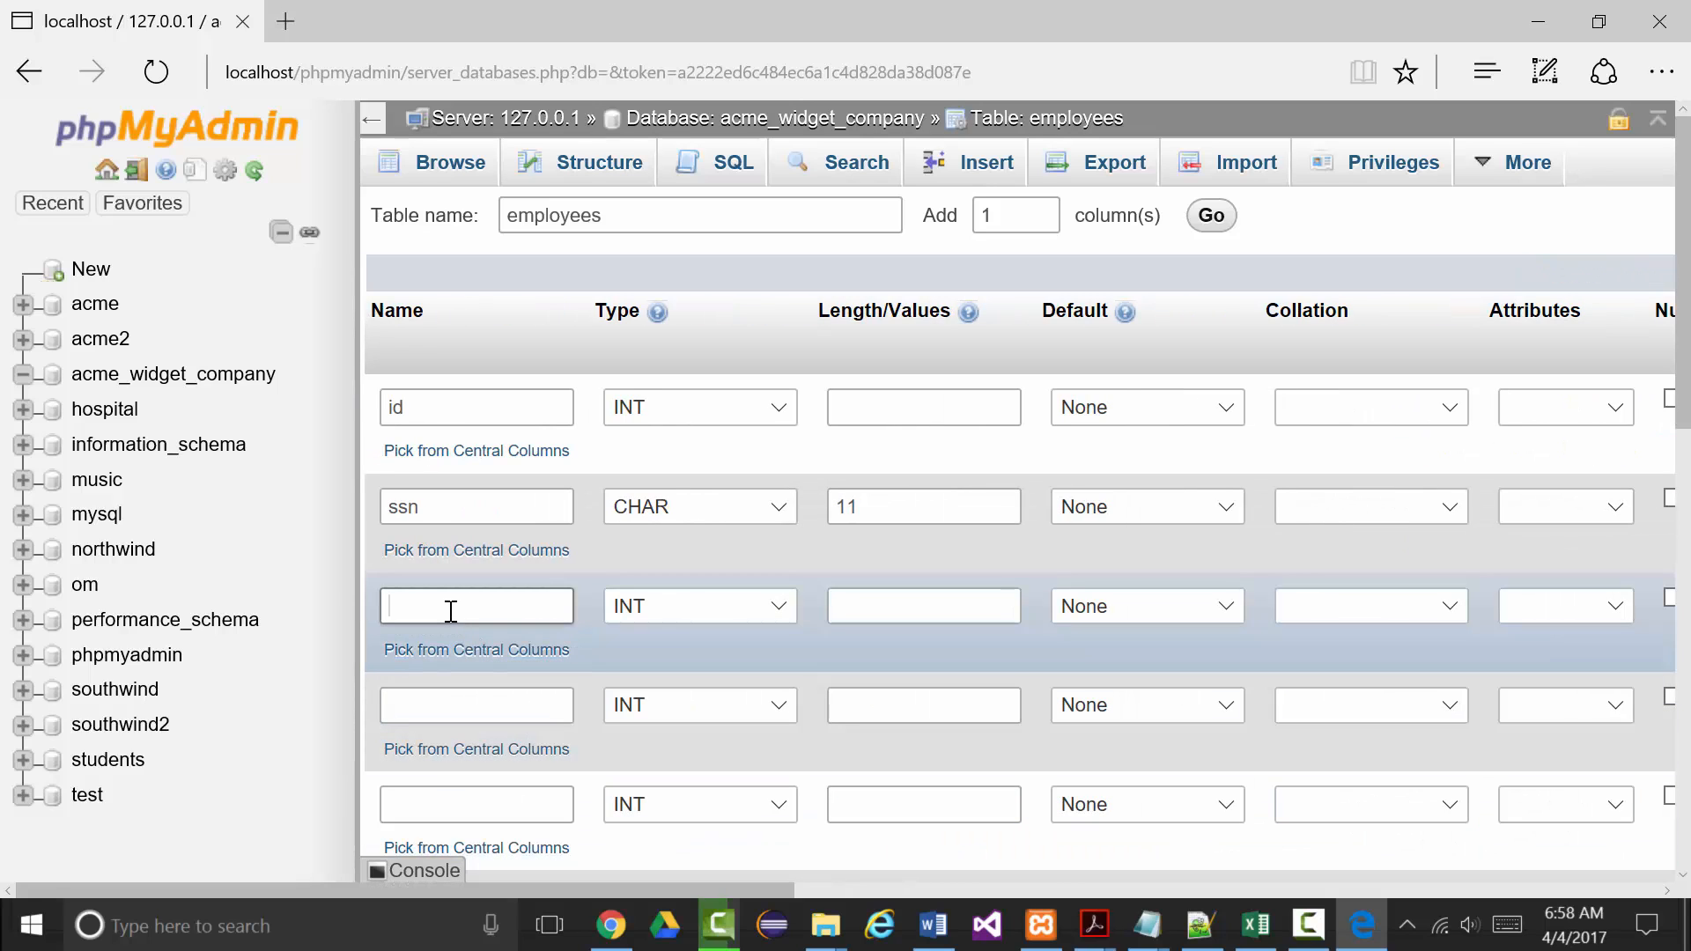
# Define the third column as firstName, VARCHAR with length 20.
pyautogui.write('firt')
pyautogui.write('tName')
pyautogui.click(780, 606)
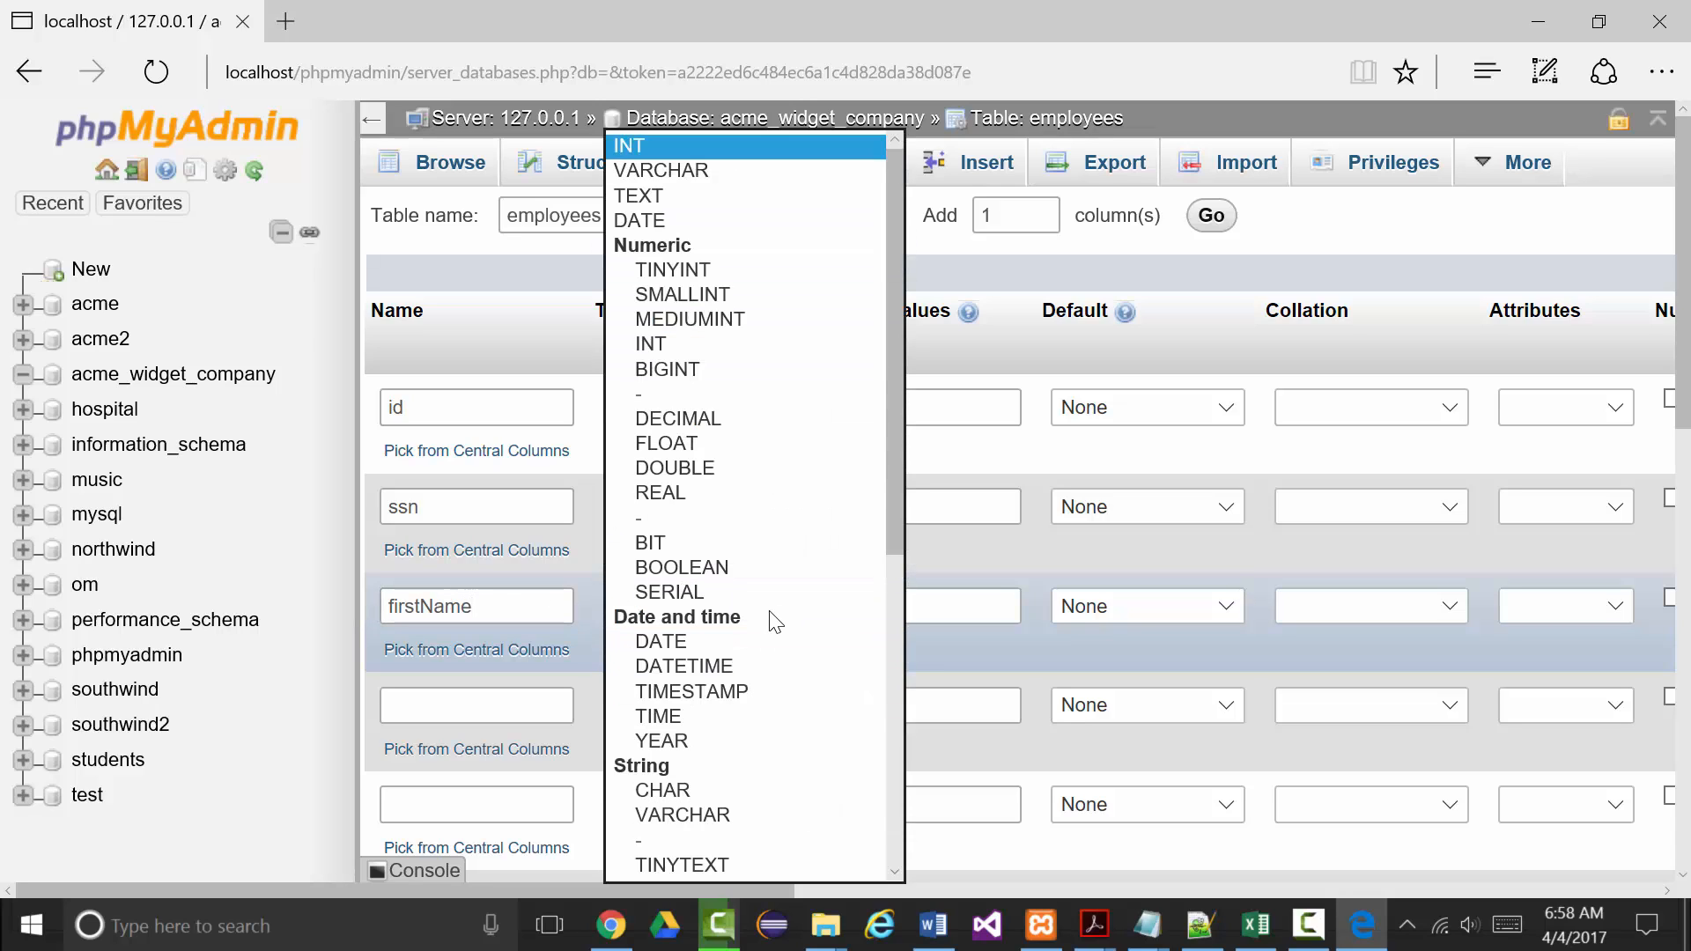
pyautogui.scroll(-4, 780, 435)
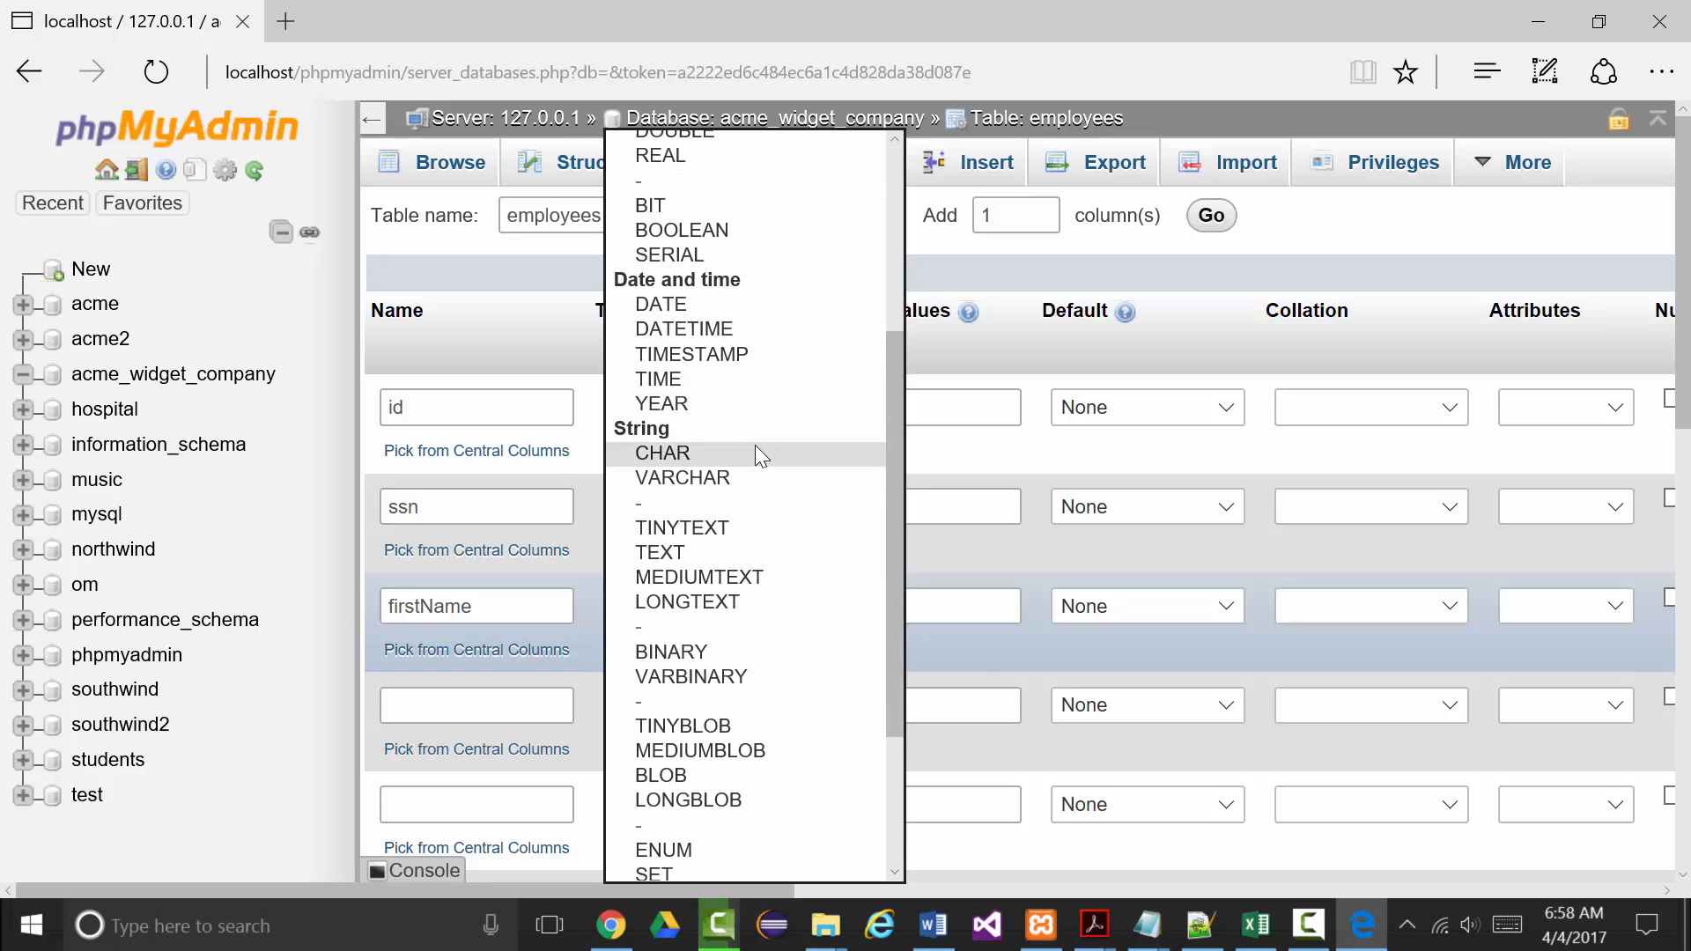
pyautogui.click(673, 481)
pyautogui.click(881, 607)
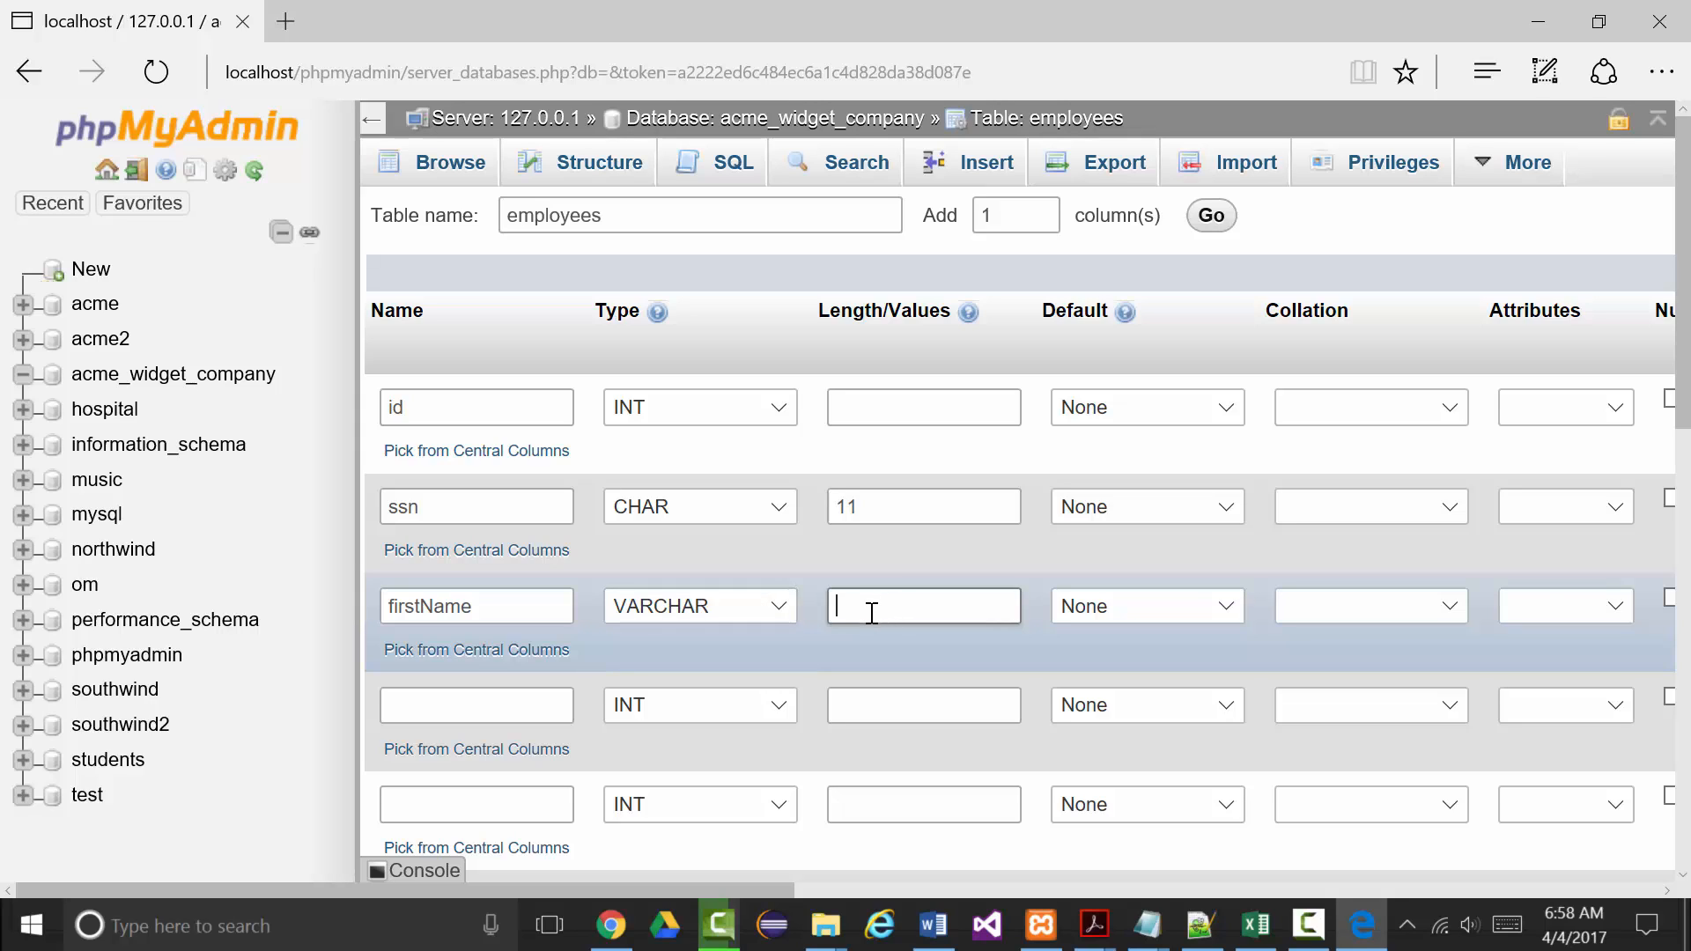
pyautogui.write('20')
pyautogui.moveTo(757, 885); pyautogui.dragTo(867, 881)
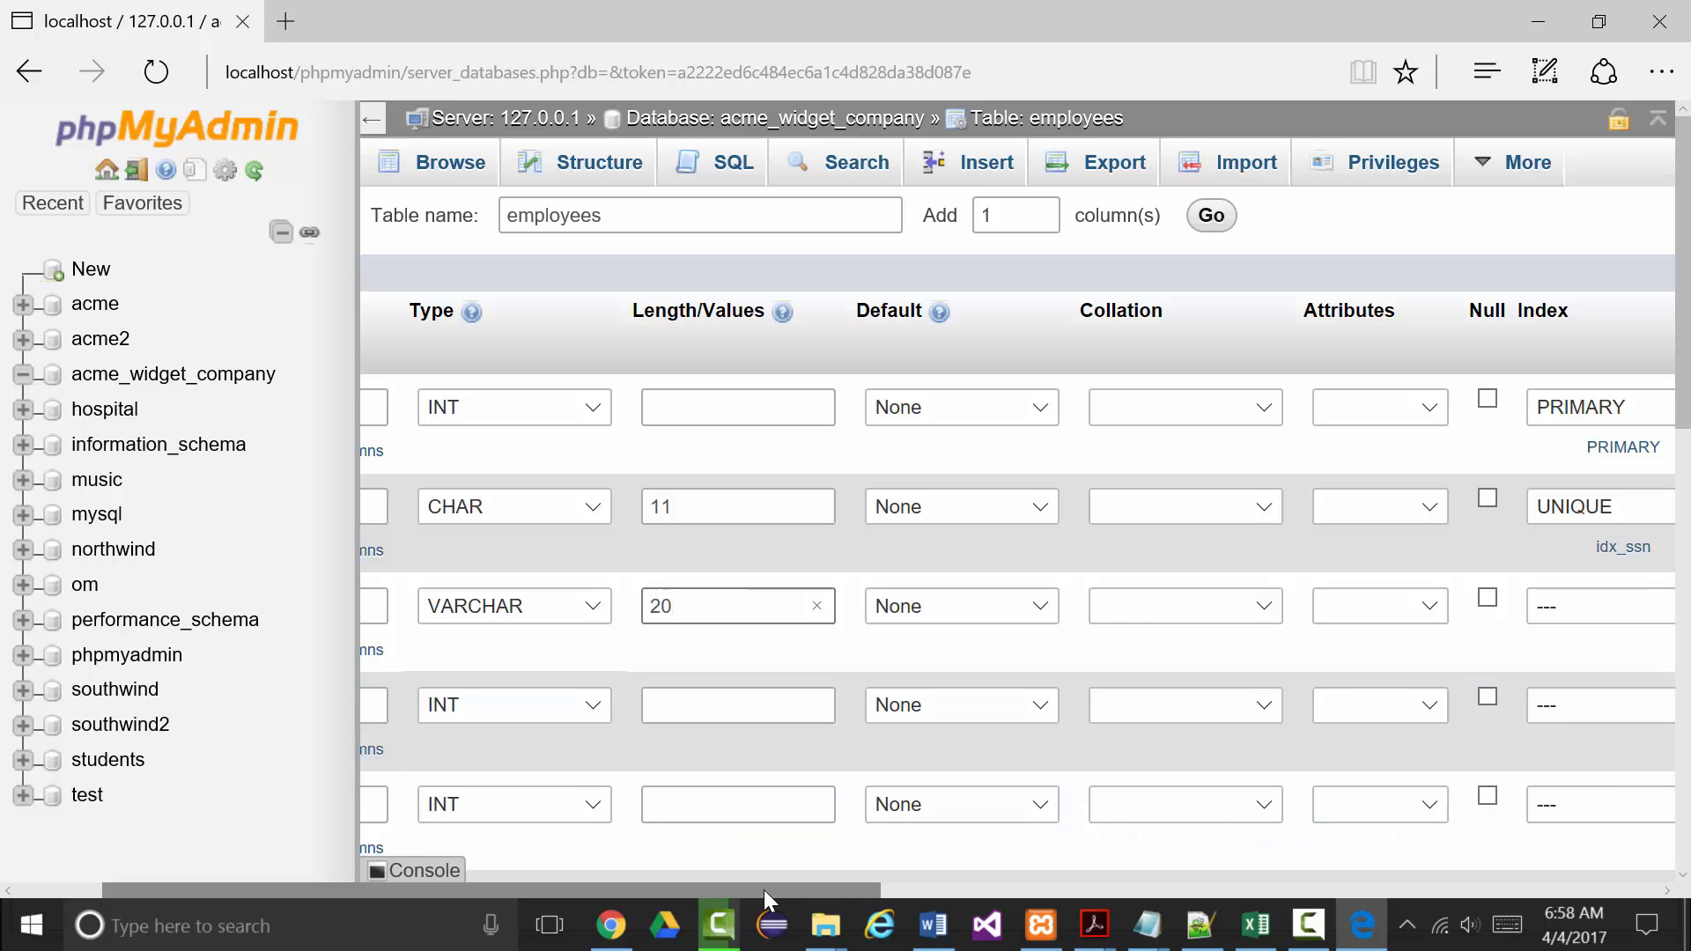
pyautogui.moveTo(764, 890); pyautogui.dragTo(595, 885)
pyautogui.click(408, 704)
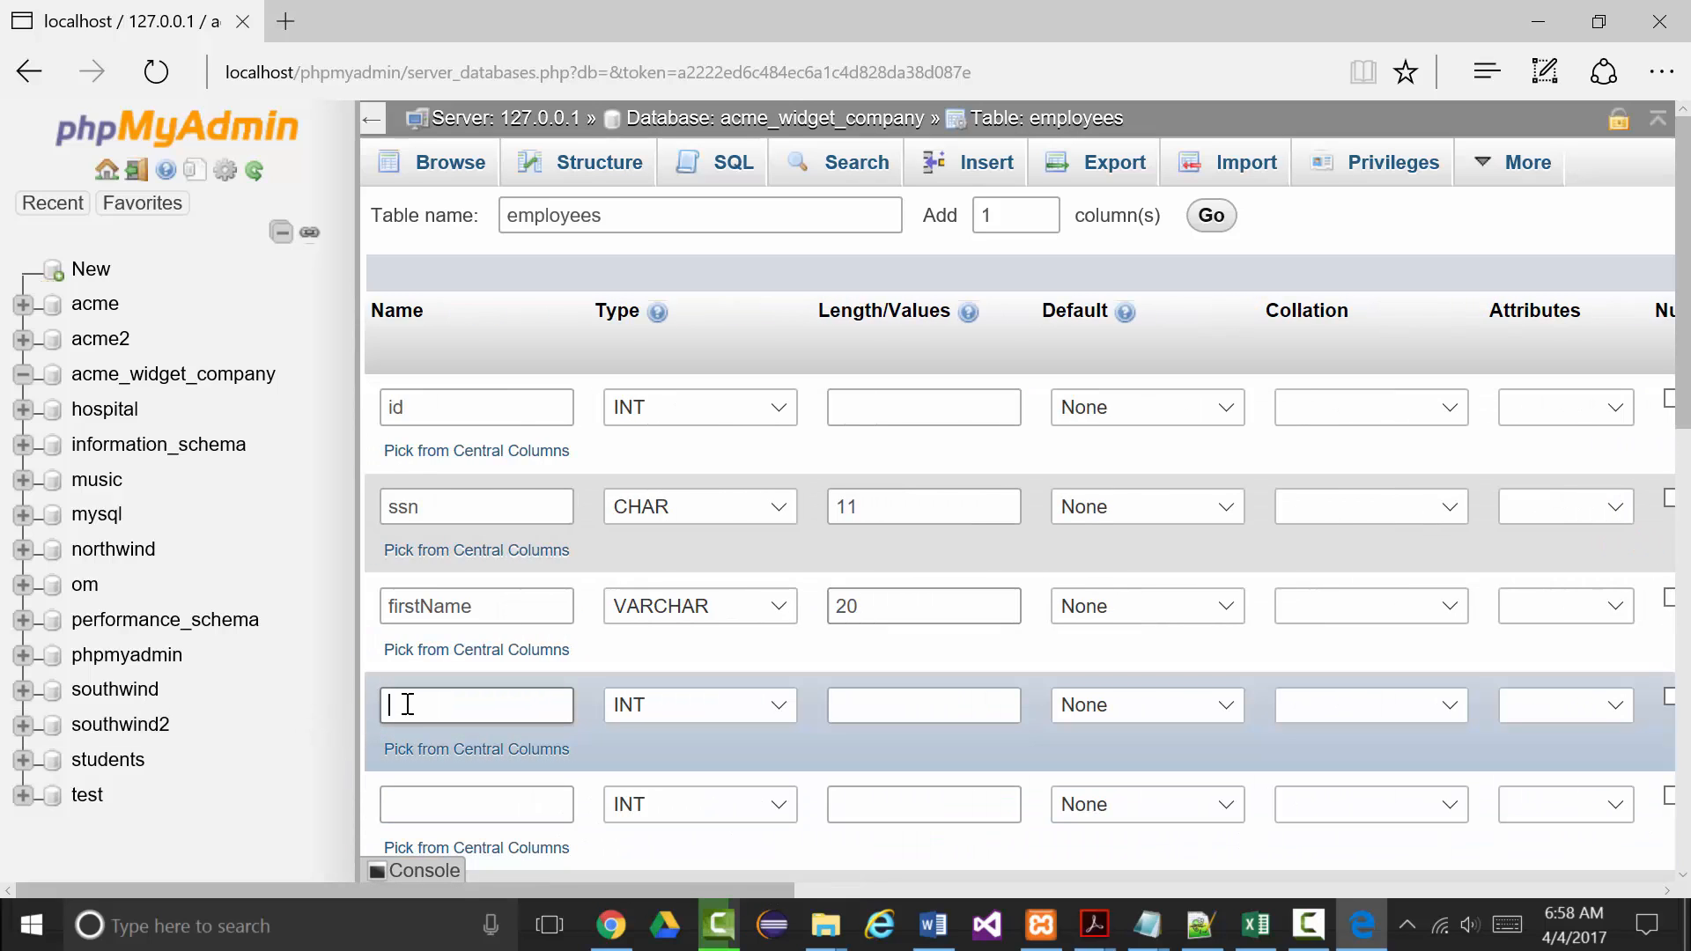
# Define the fourth column as mi, CHAR length 1, allowing NULL.
pyautogui.write('mi')
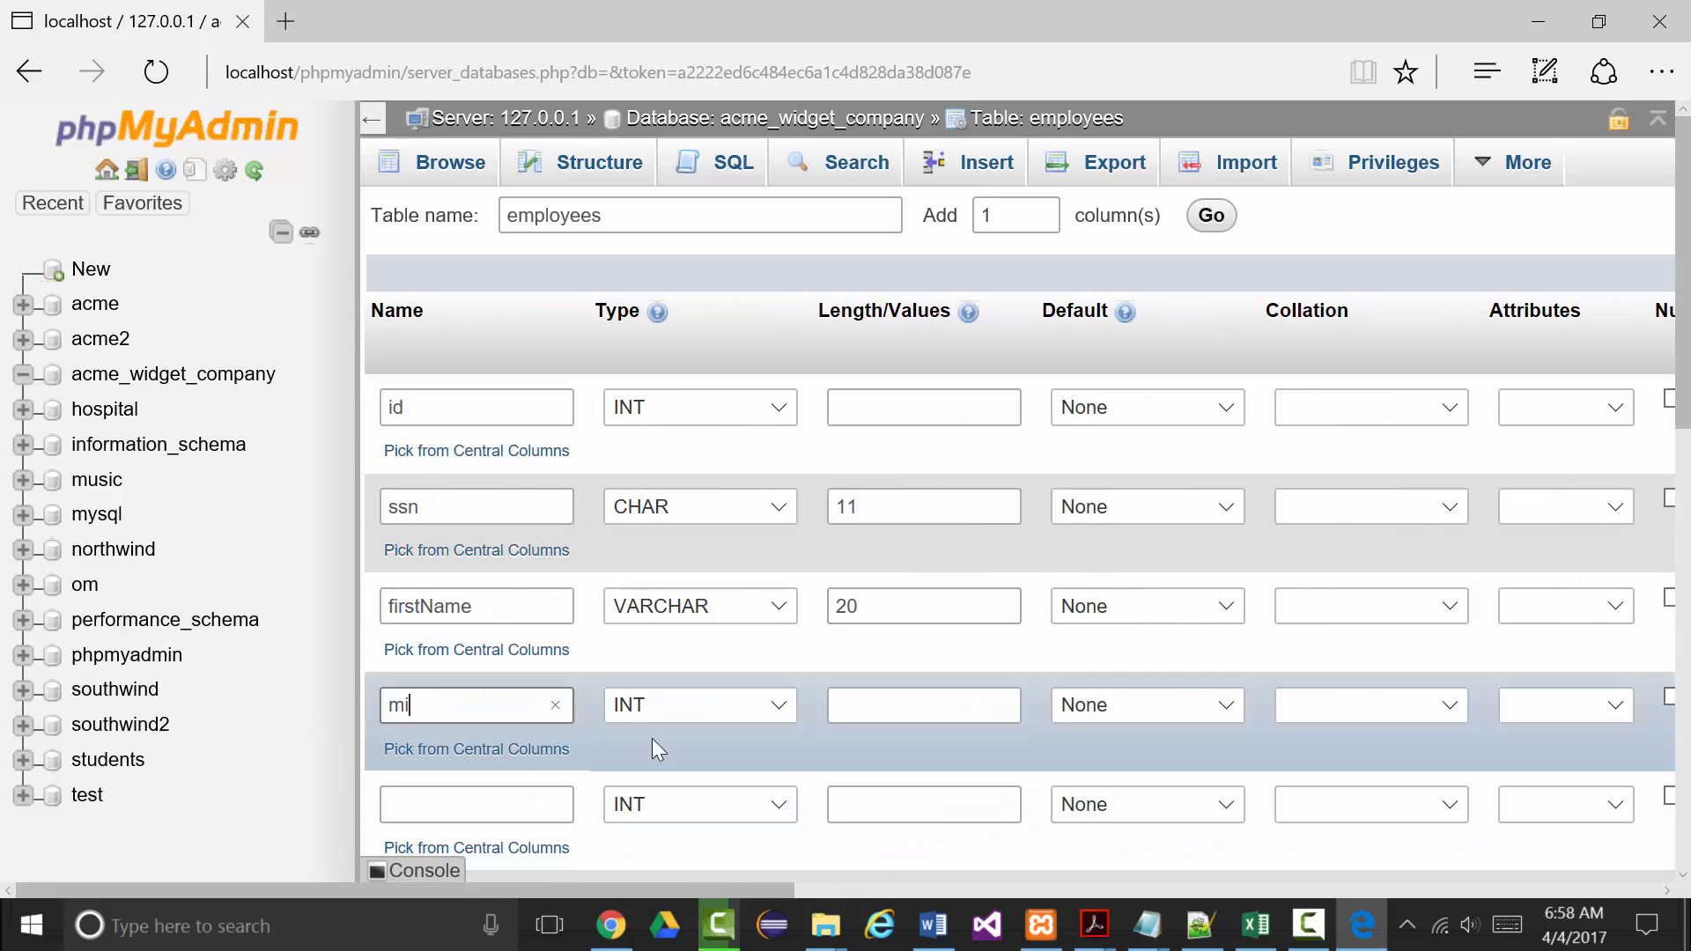
pyautogui.click(786, 705)
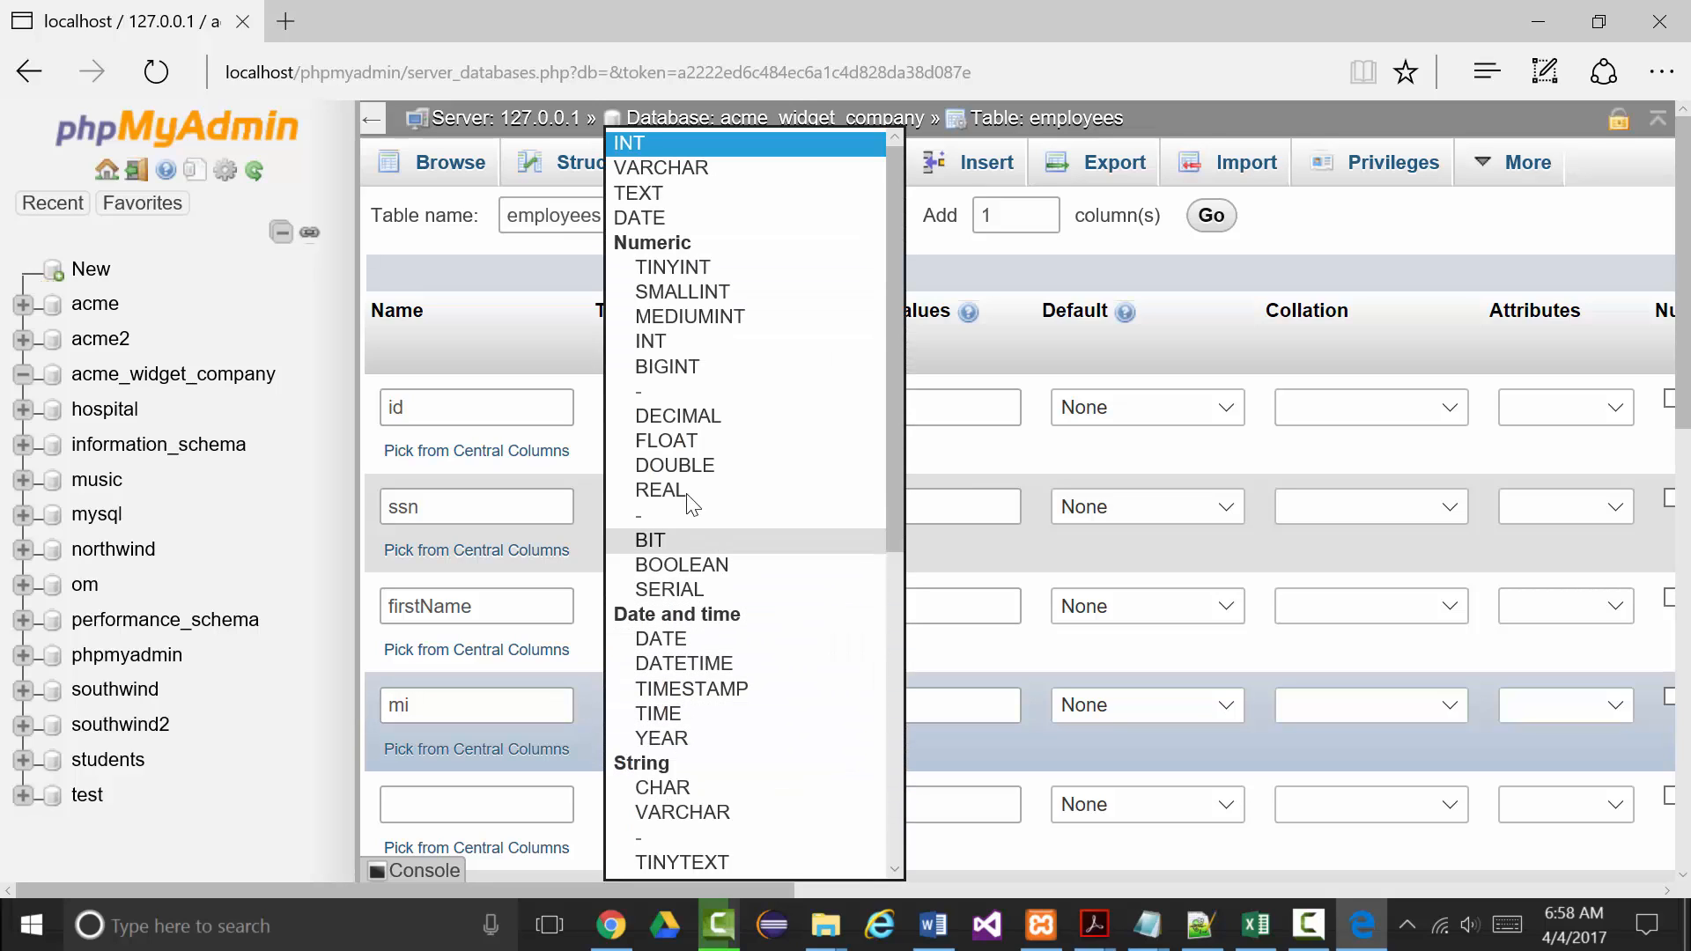
pyautogui.click(652, 787)
pyautogui.click(847, 707)
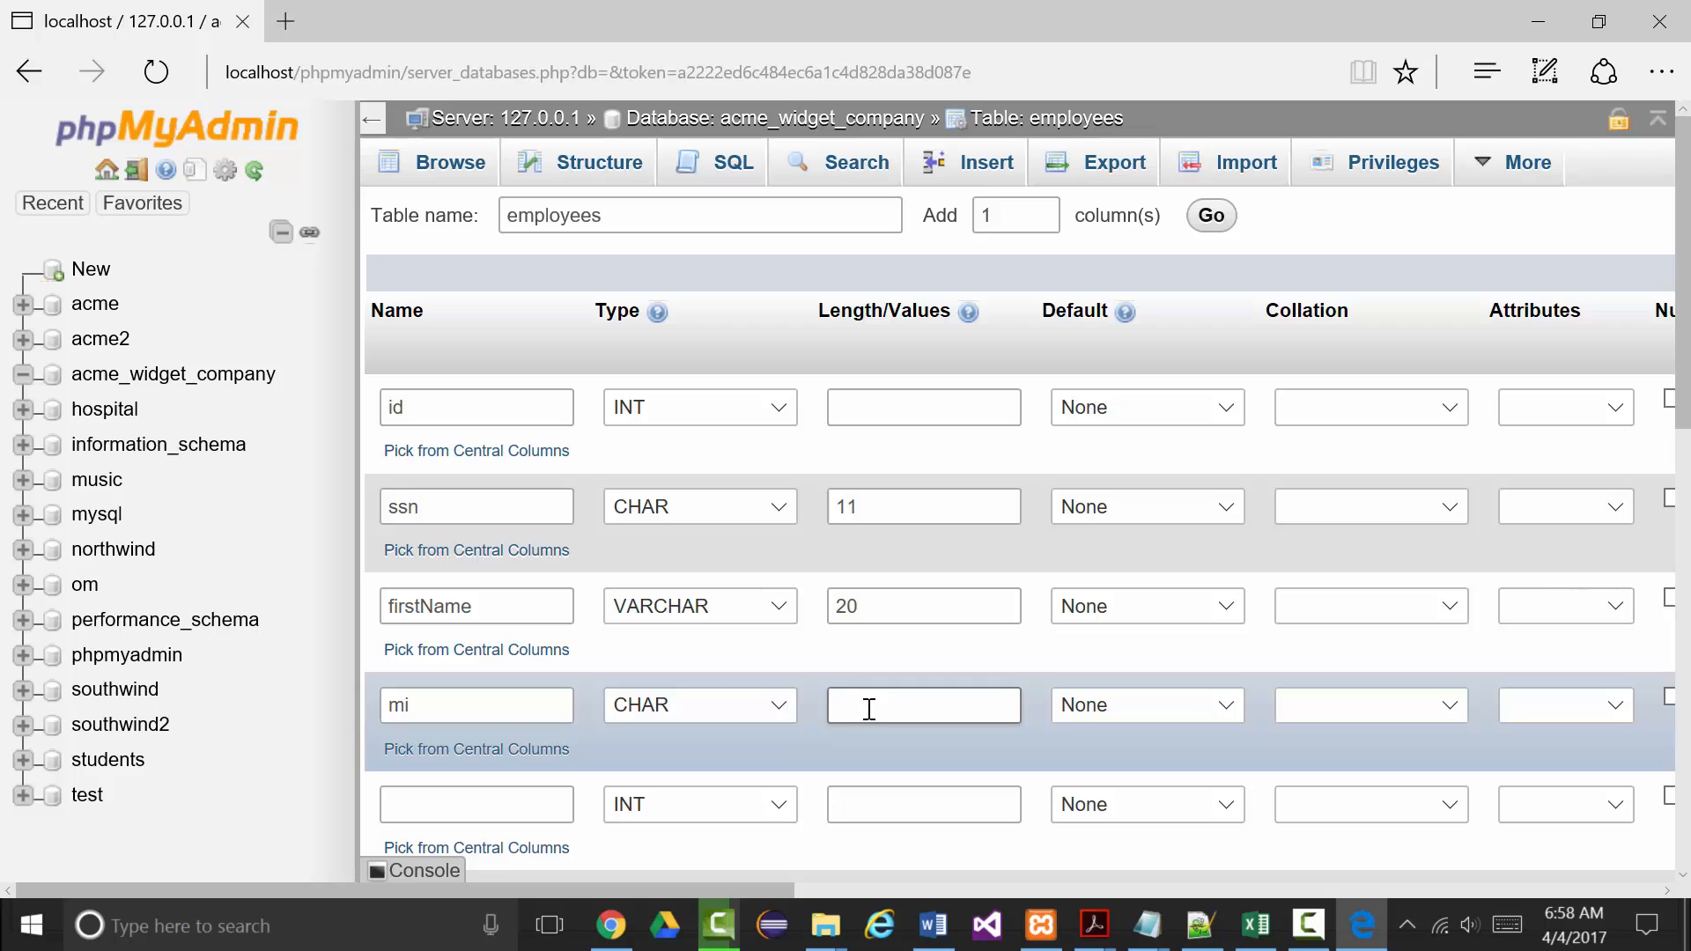
pyautogui.write('1')
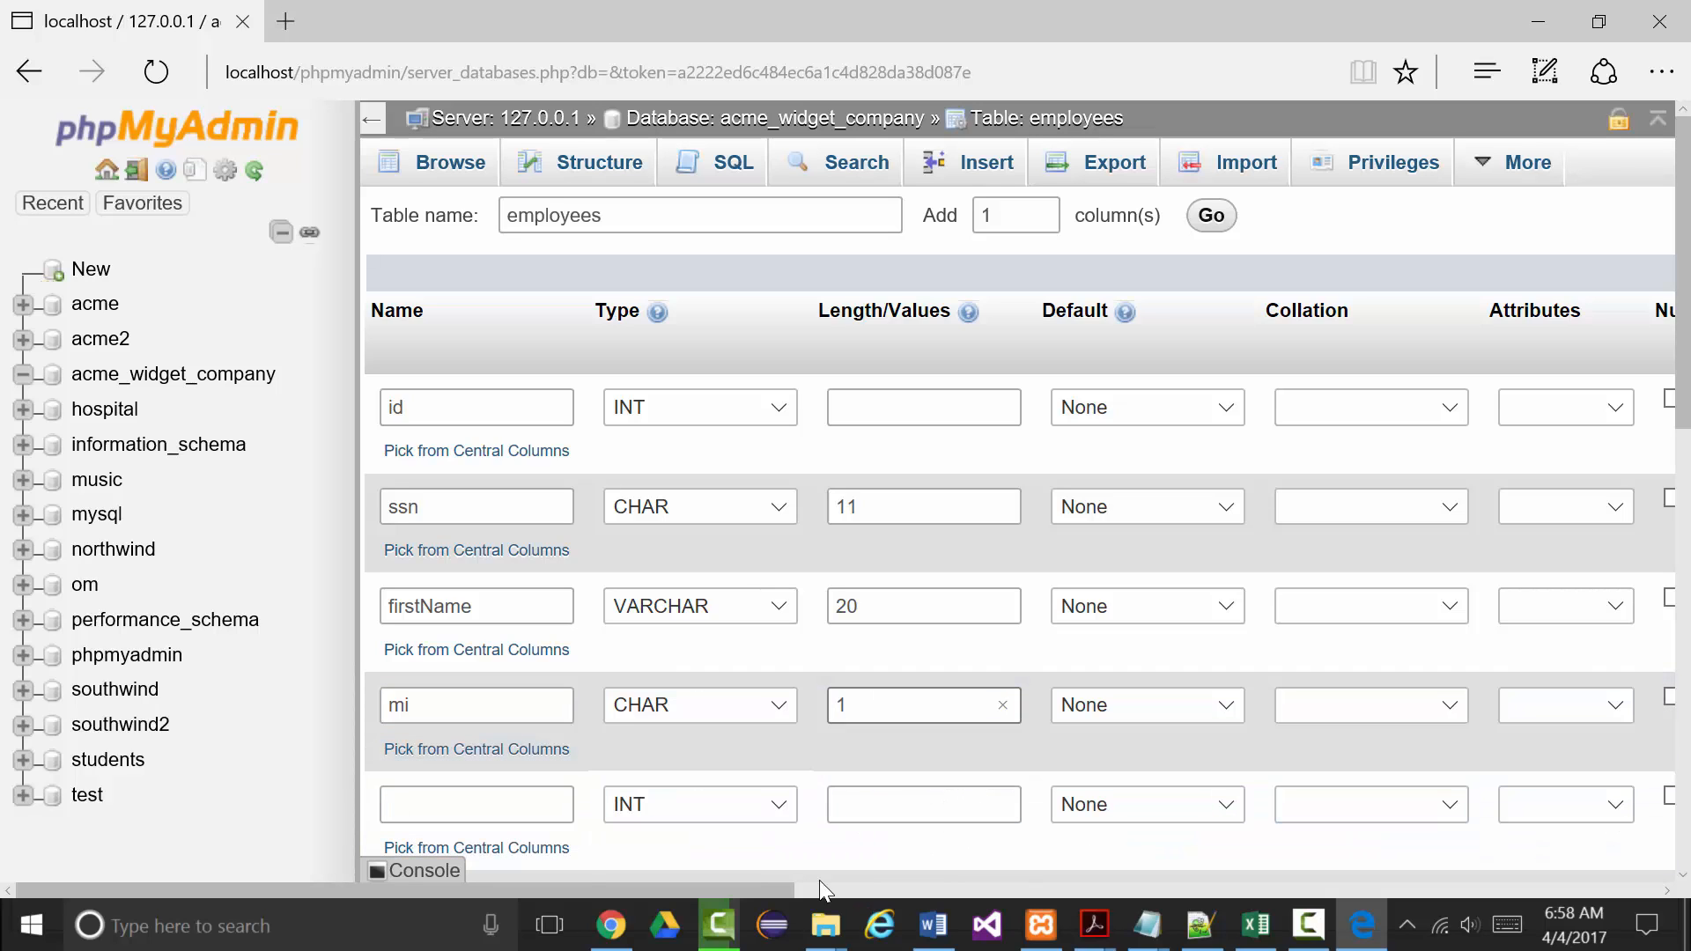
pyautogui.click(728, 881)
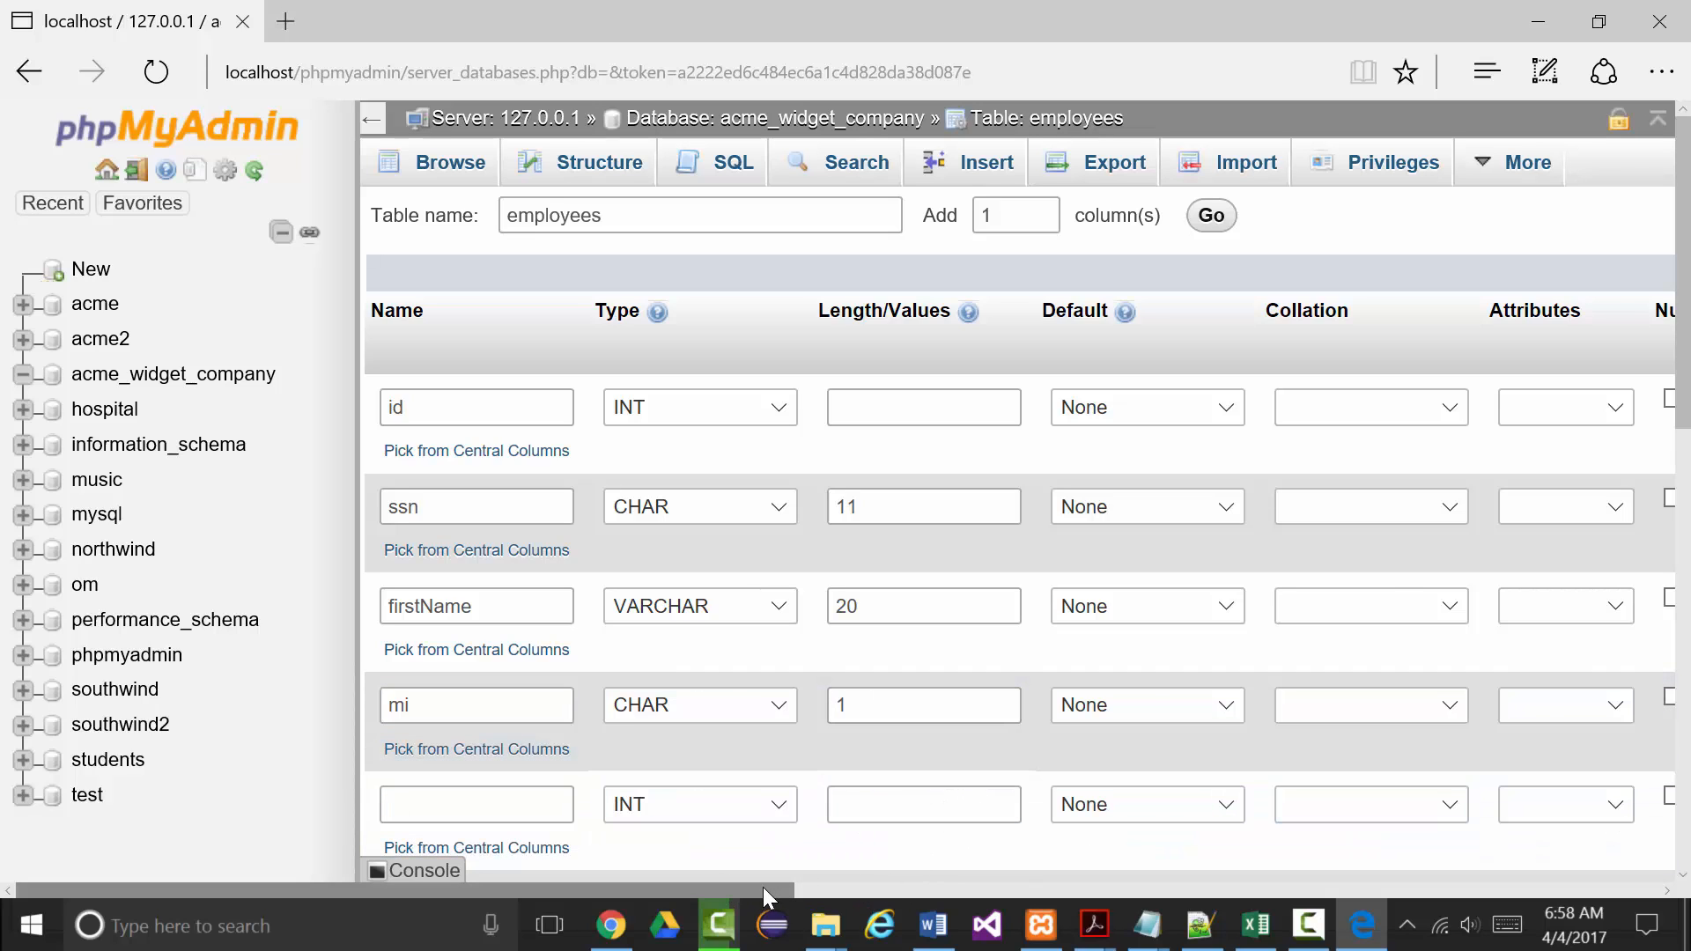
pyautogui.moveTo(763, 886); pyautogui.dragTo(969, 881)
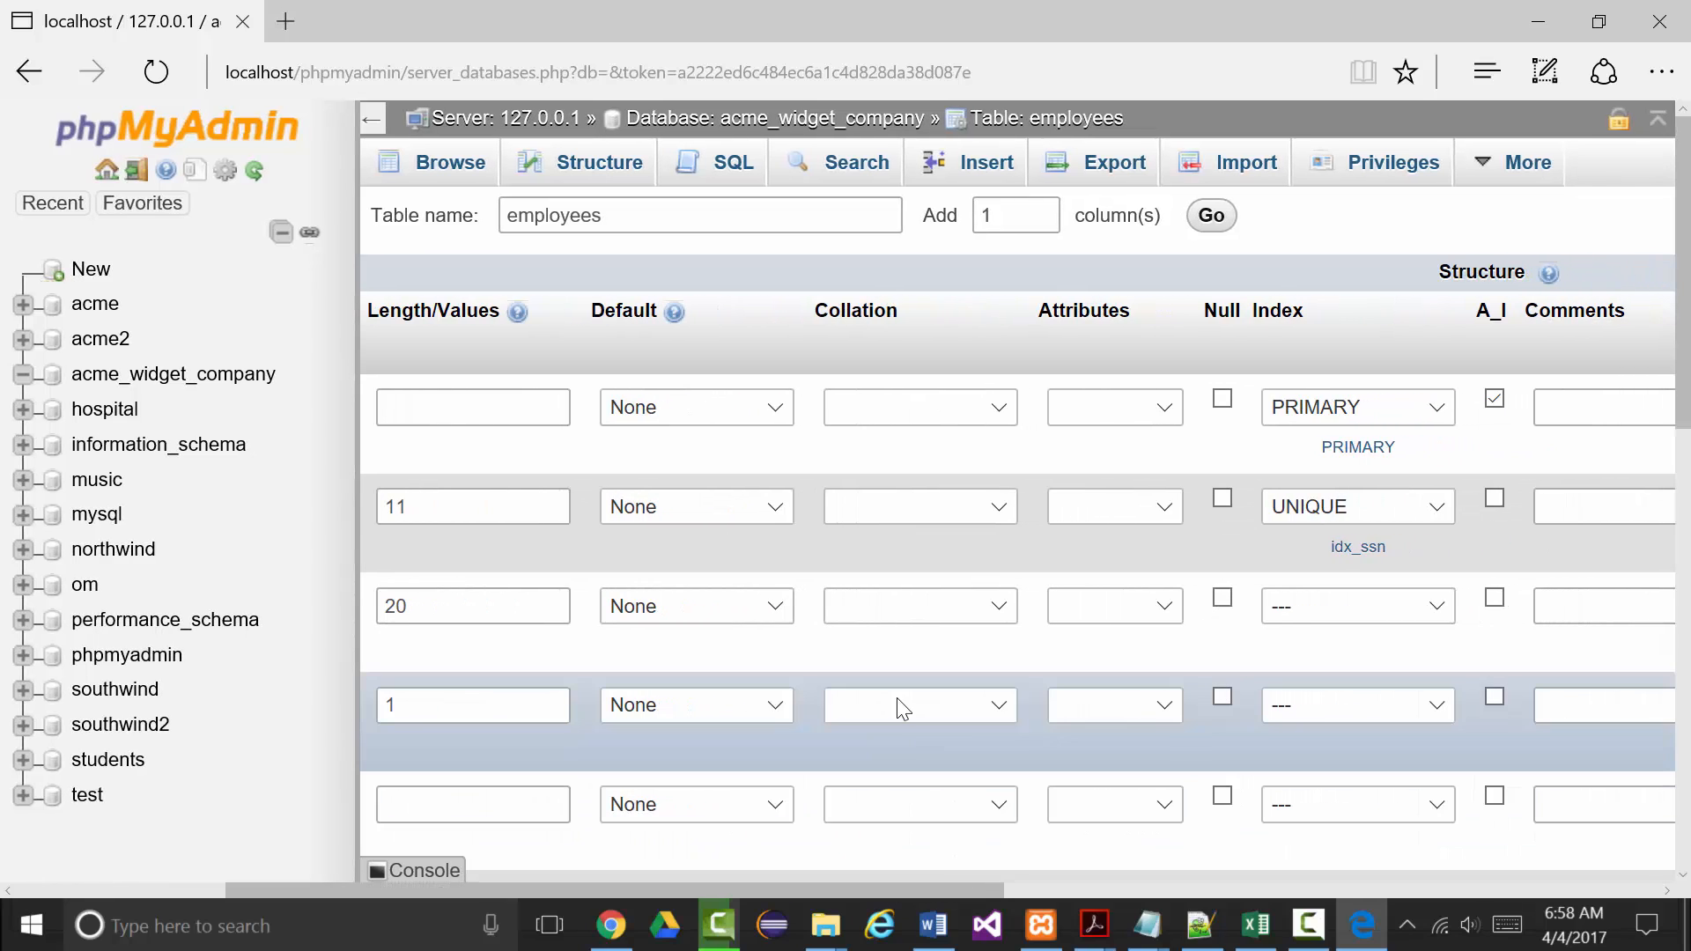
pyautogui.click(1223, 697)
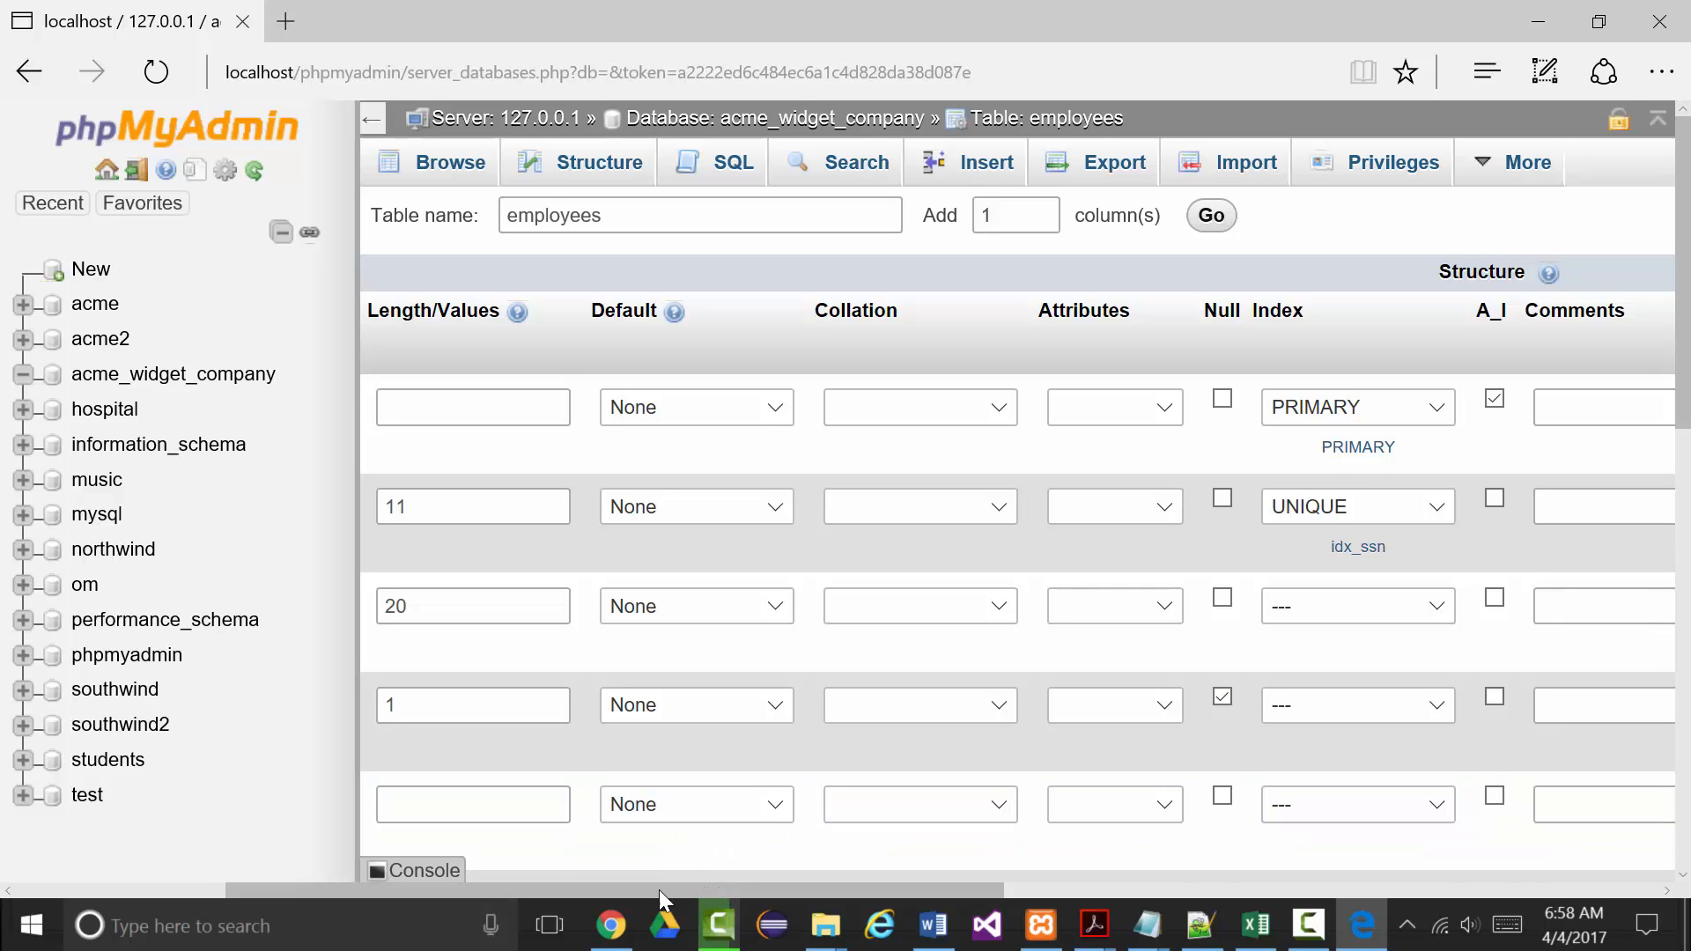
pyautogui.scroll(-1, 659, 890)
pyautogui.moveTo(682, 890); pyautogui.dragTo(371, 847)
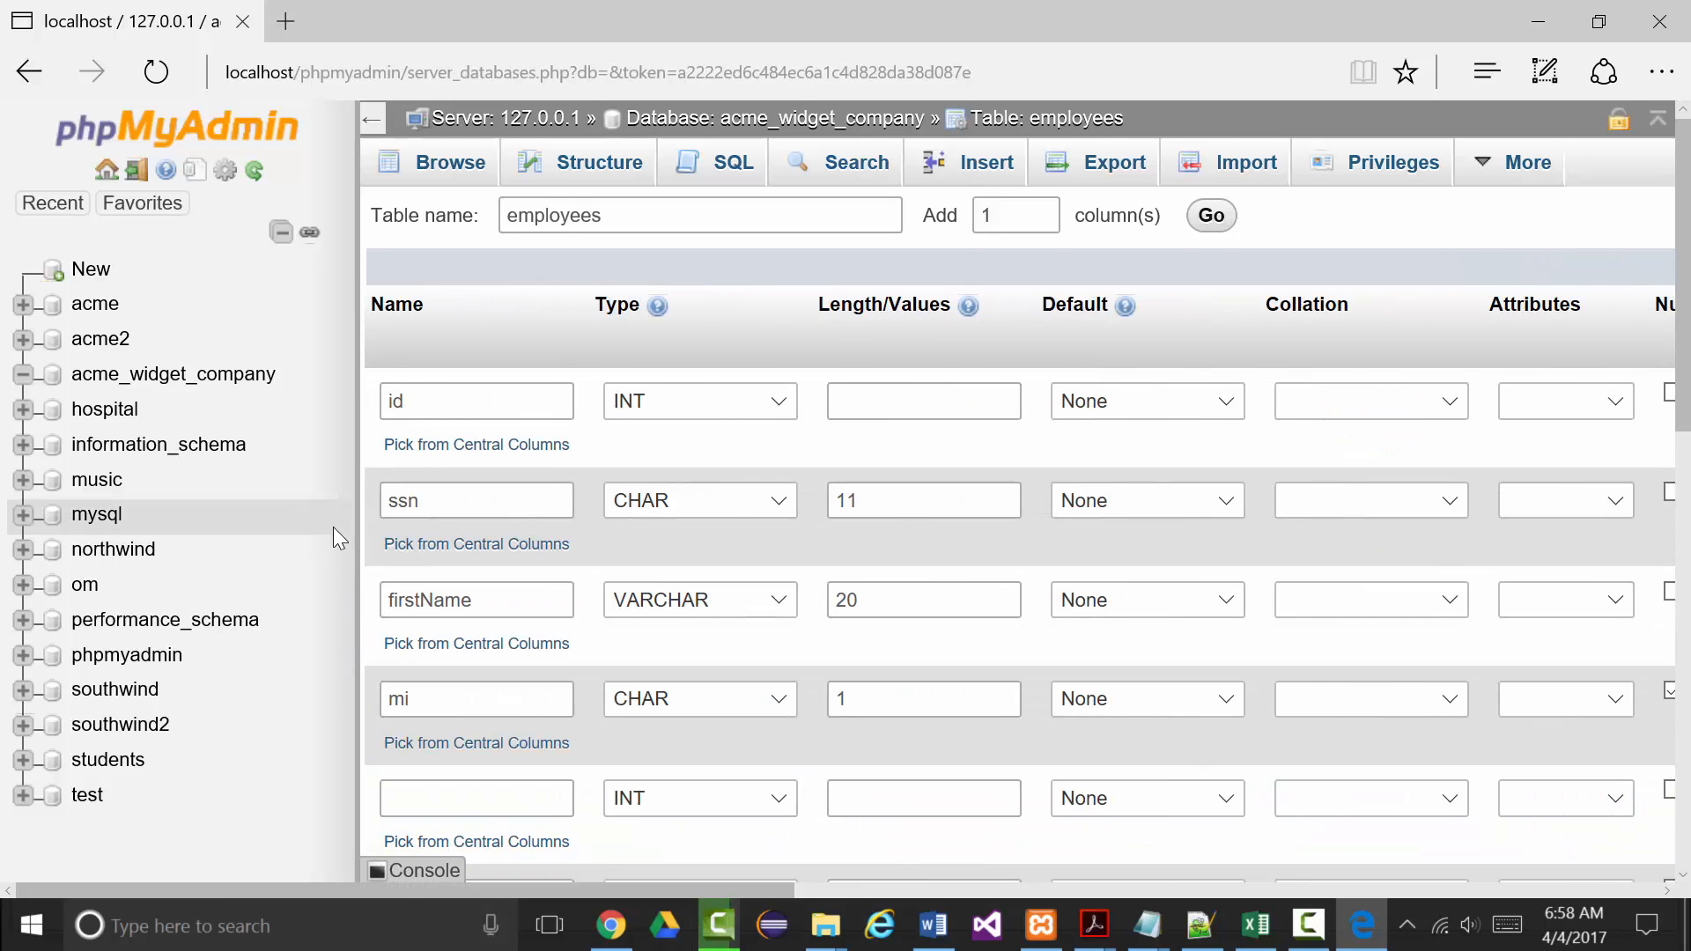
pyautogui.scroll(-2, 331, 519)
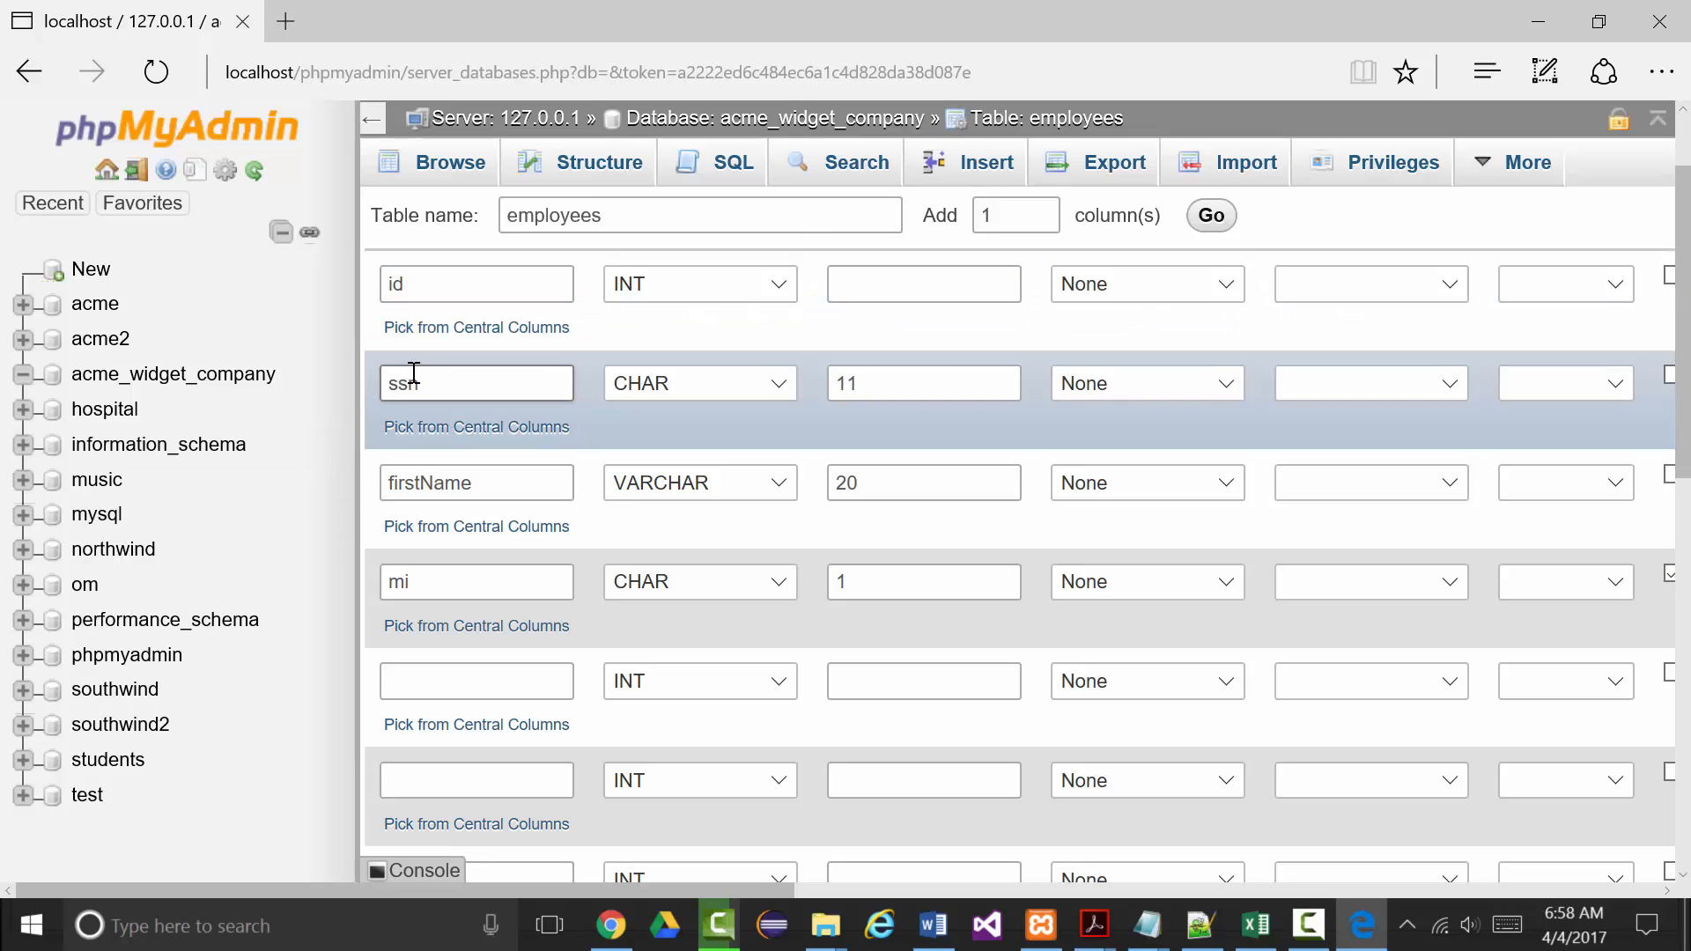
# Add lastName as VARCHAR 20 and address as VARCHAR 40.
pyautogui.scroll(-1, 416, 502)
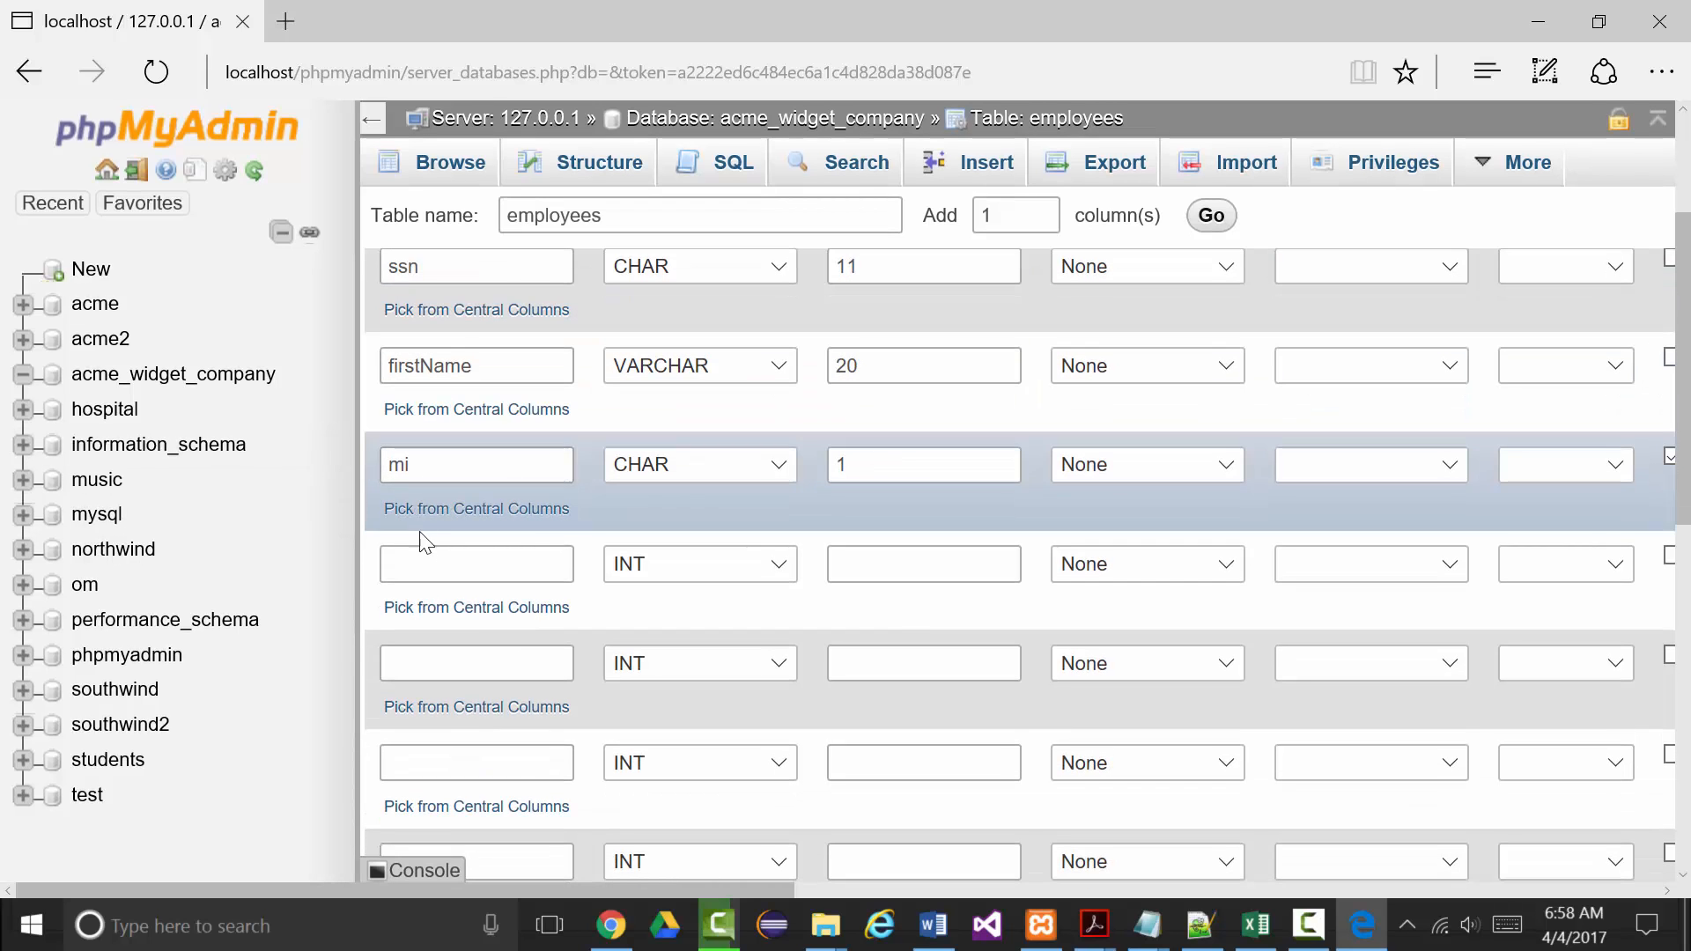
pyautogui.click(414, 563)
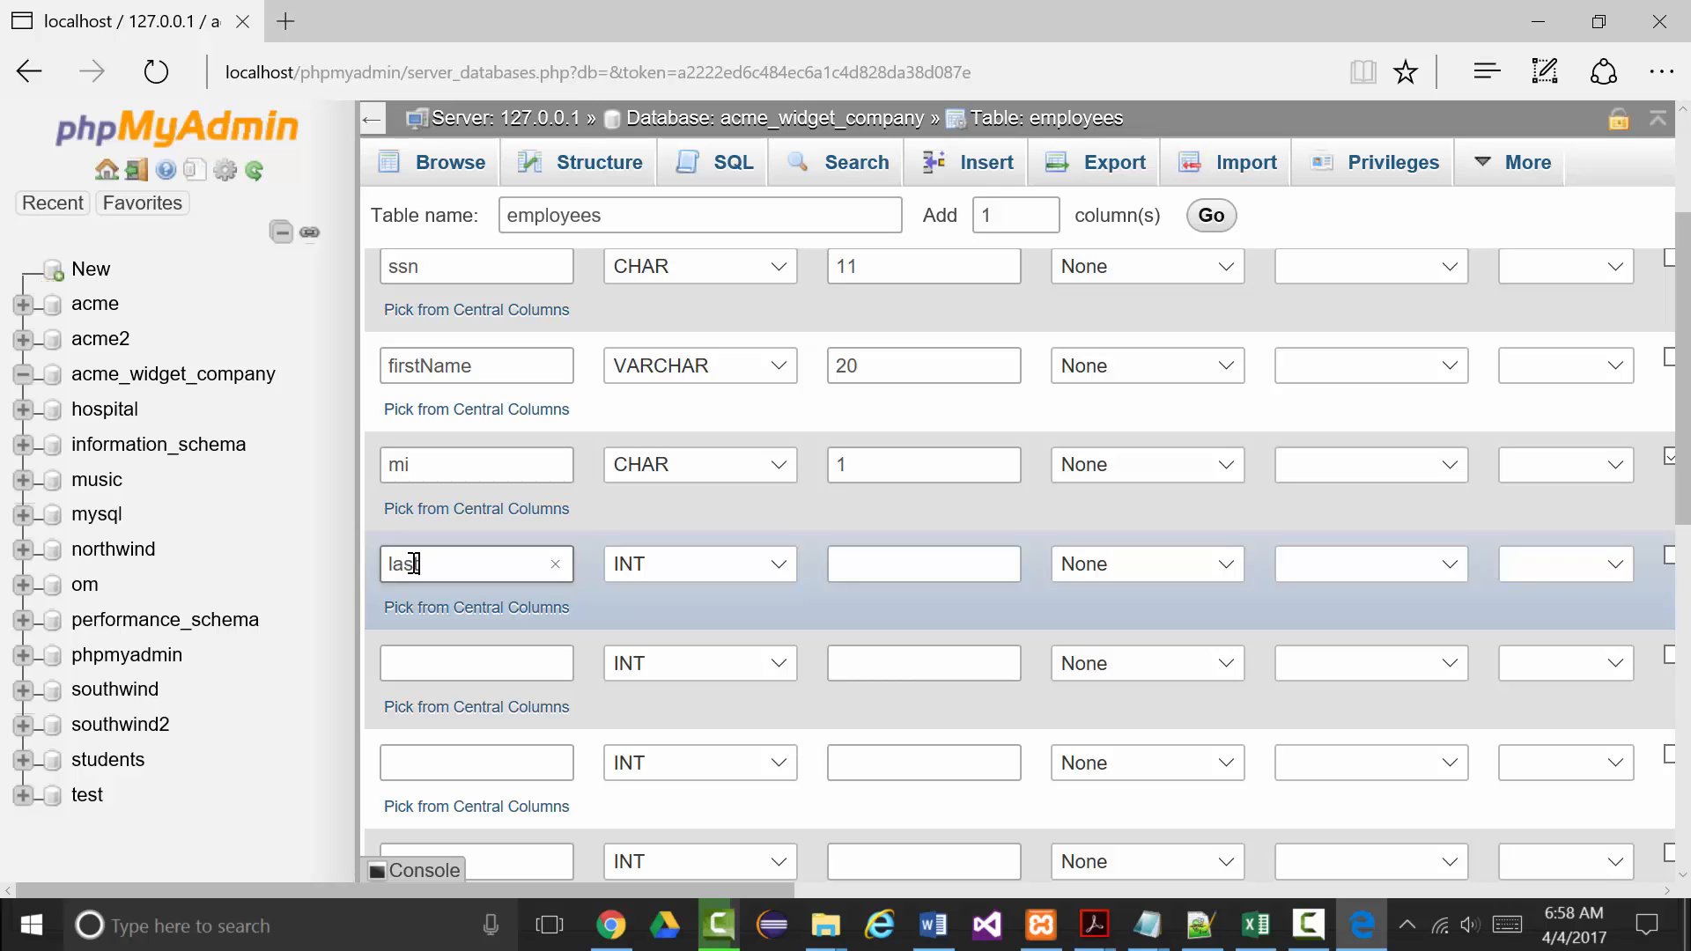
pyautogui.write('lastName')
pyautogui.click(775, 564)
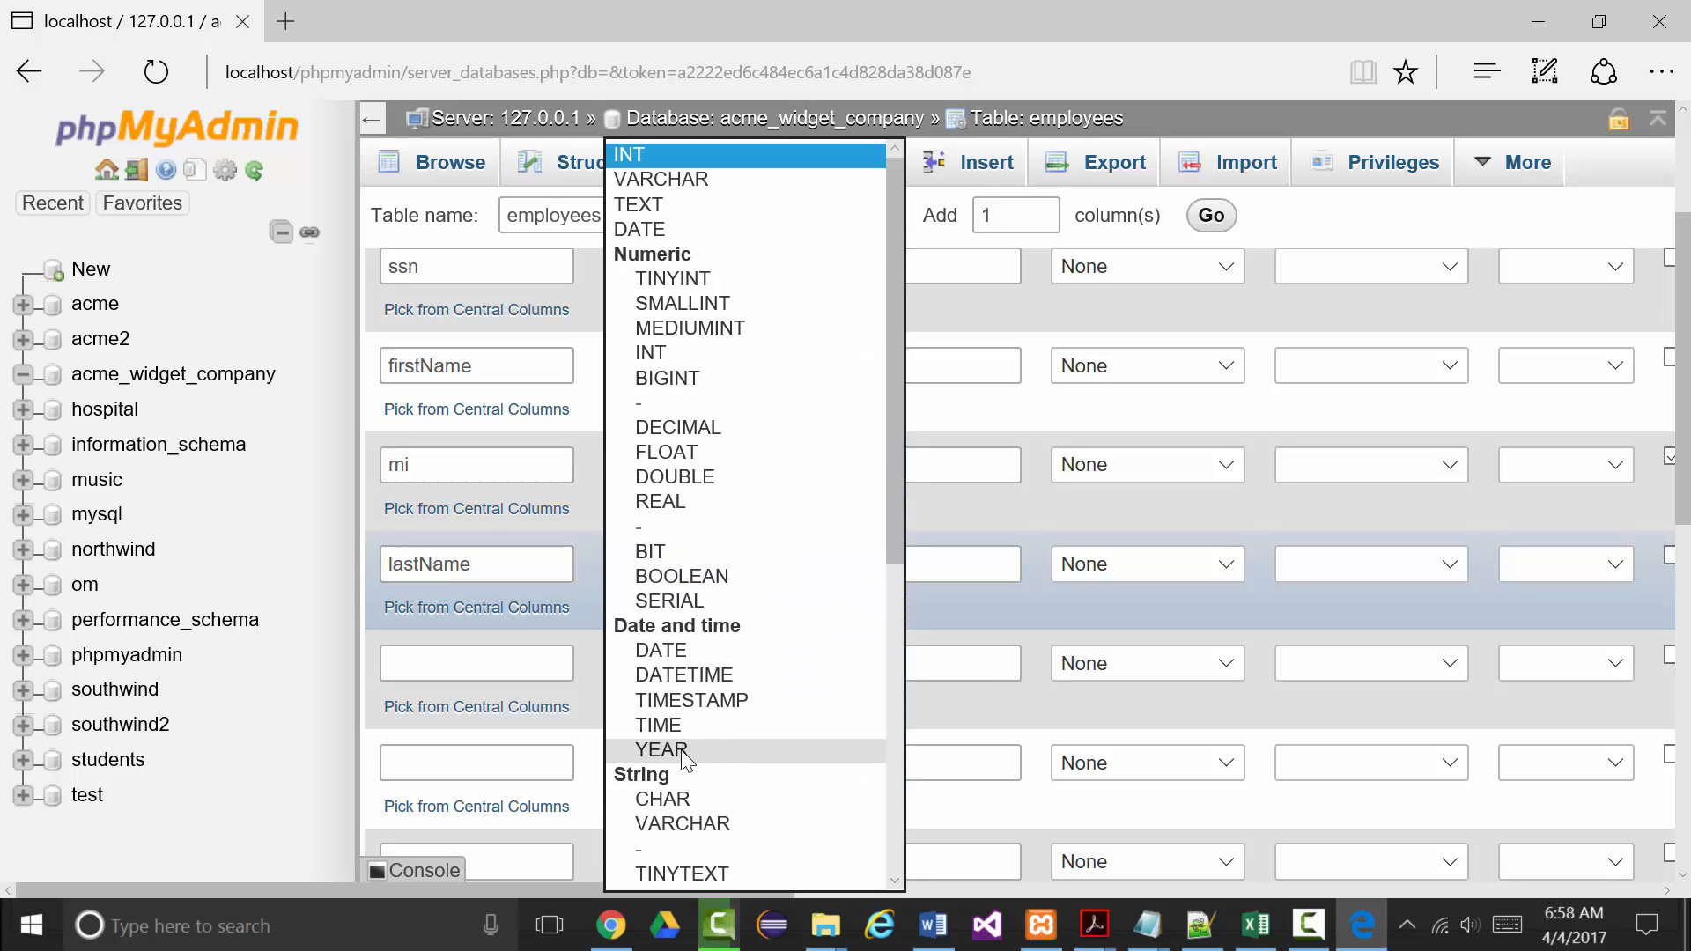
pyautogui.click(696, 824)
pyautogui.click(861, 562)
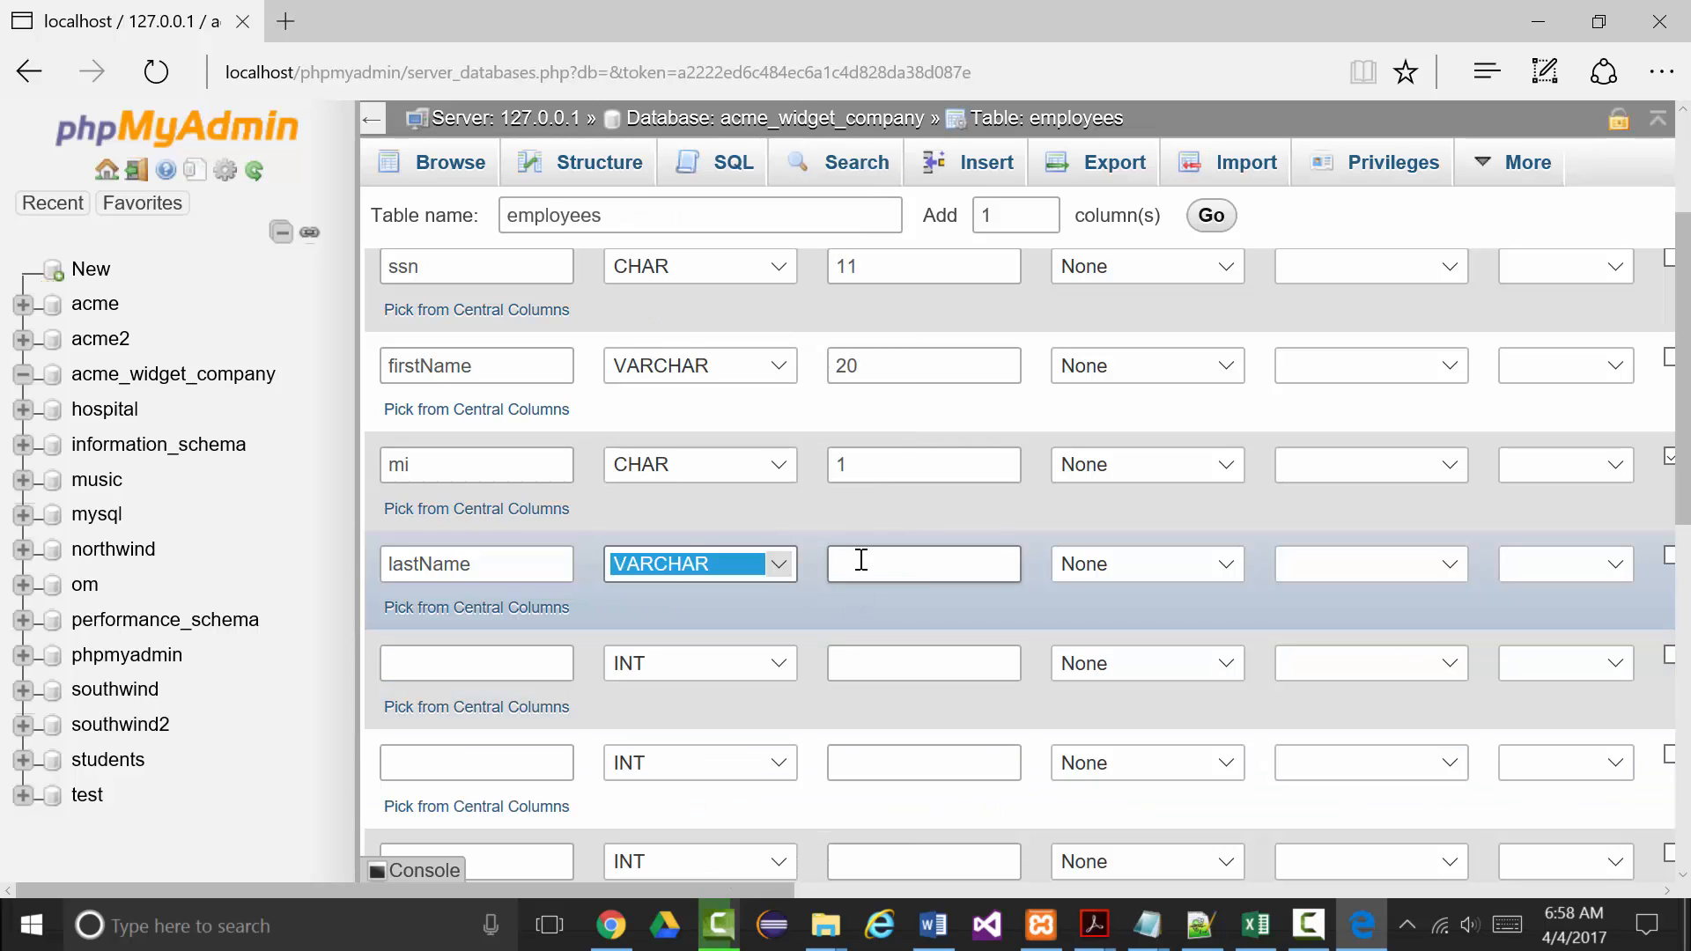
pyautogui.write('20')
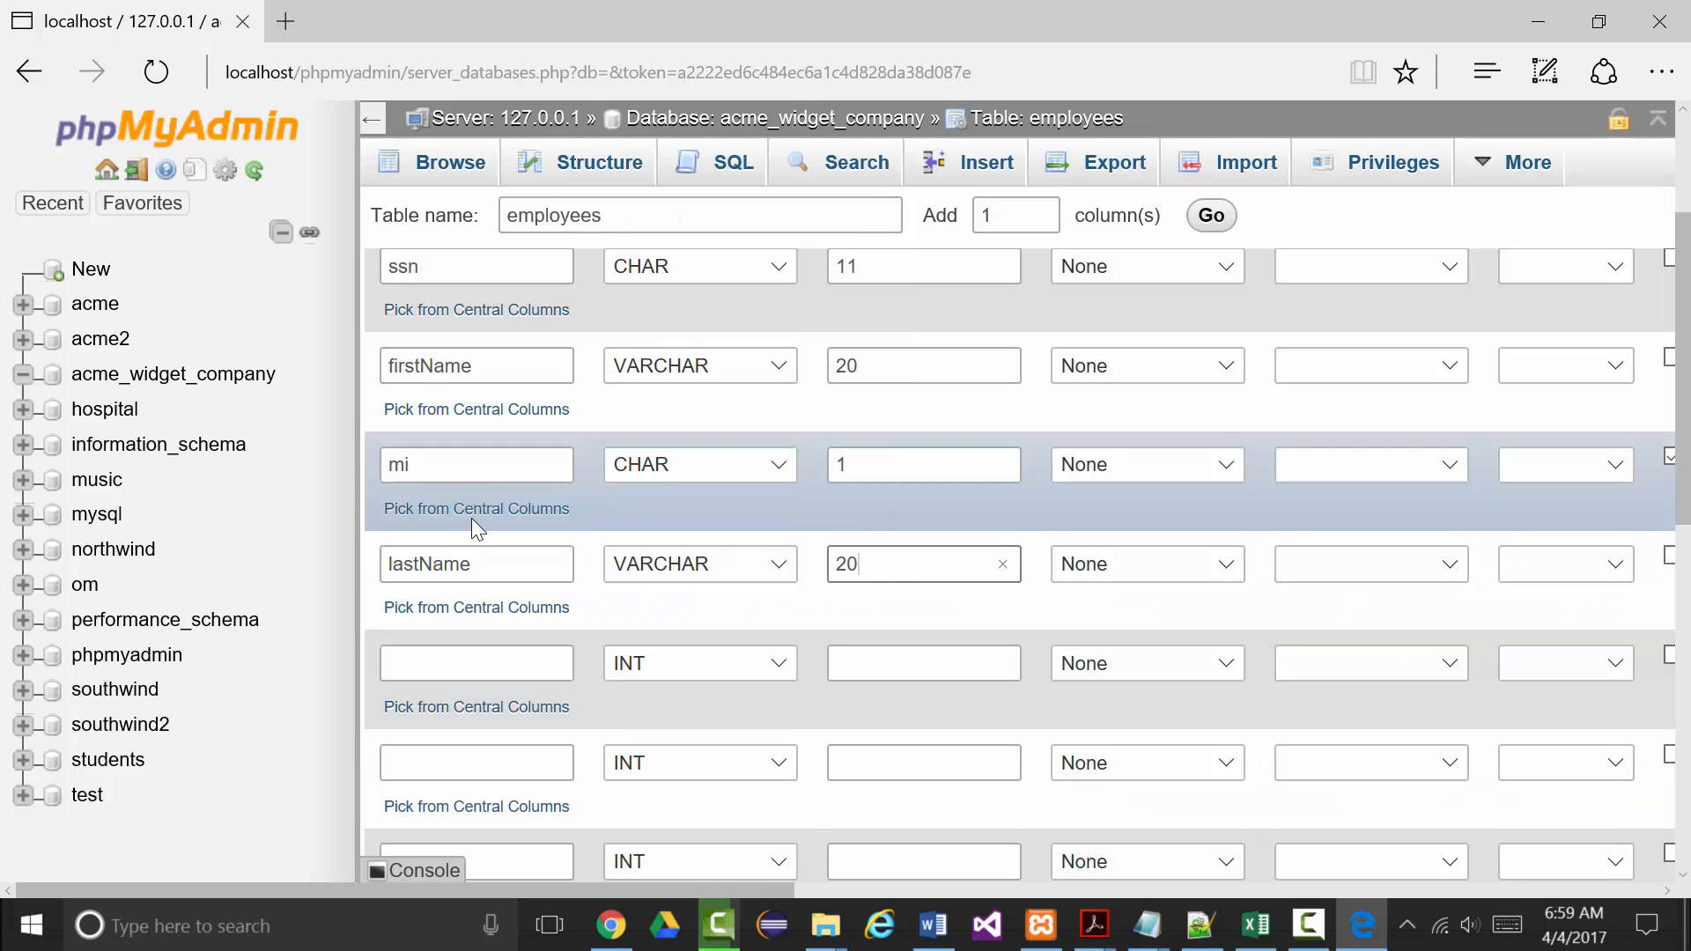
pyautogui.scroll(-2, 585, 461)
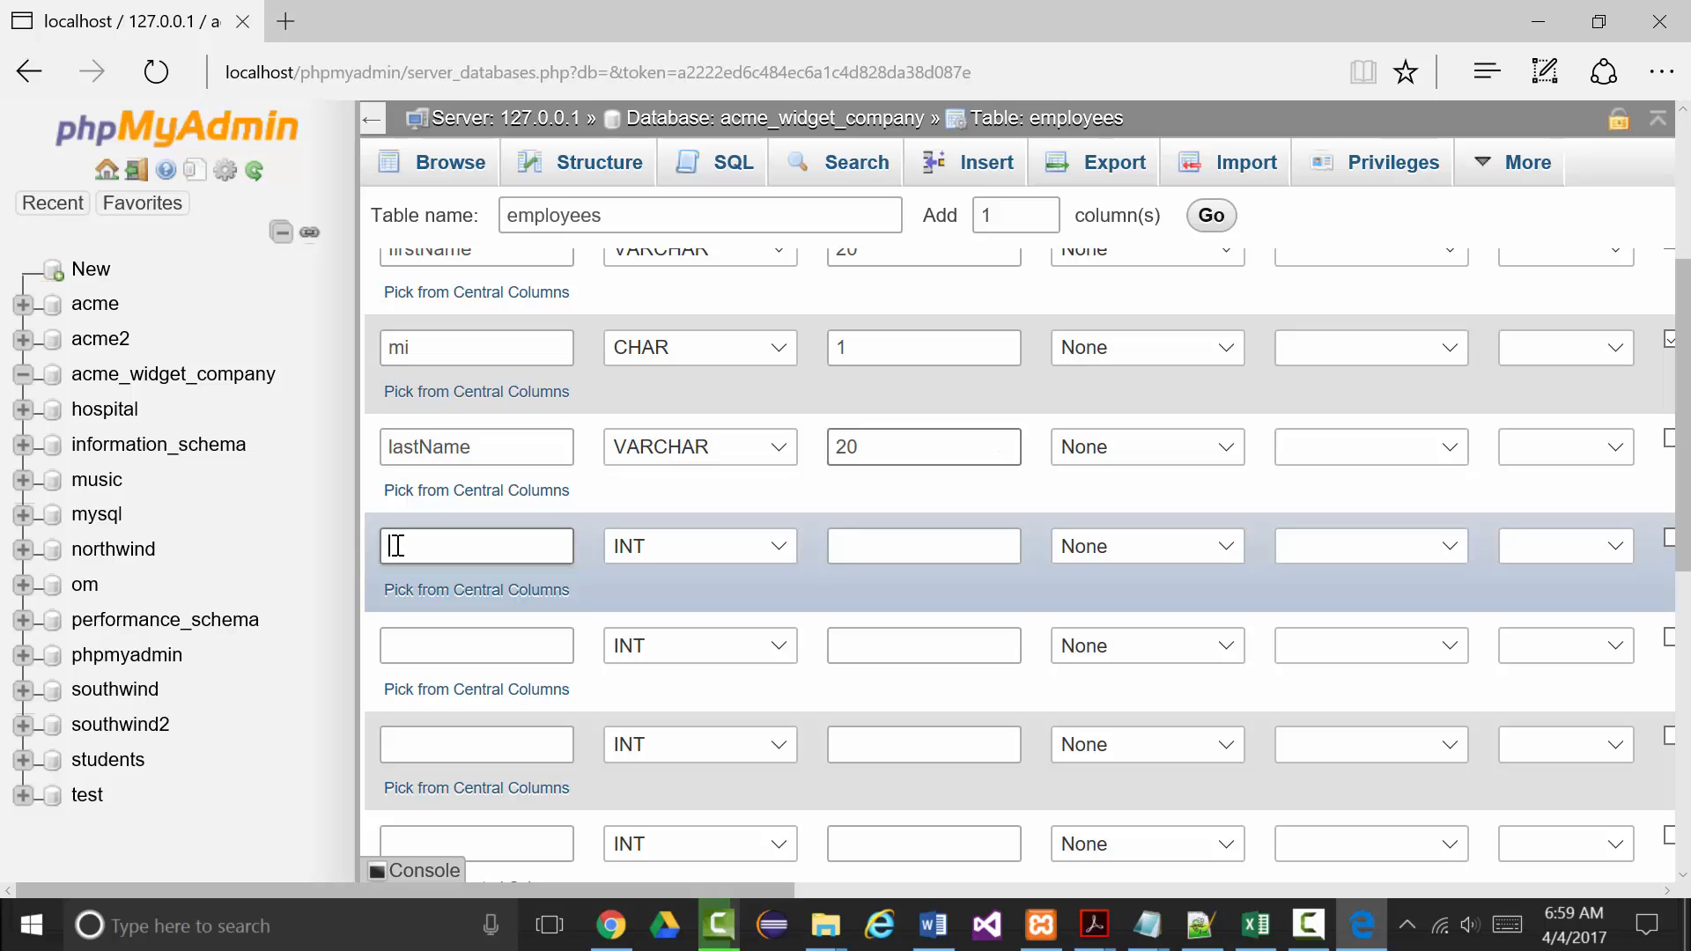
pyautogui.click(394, 546)
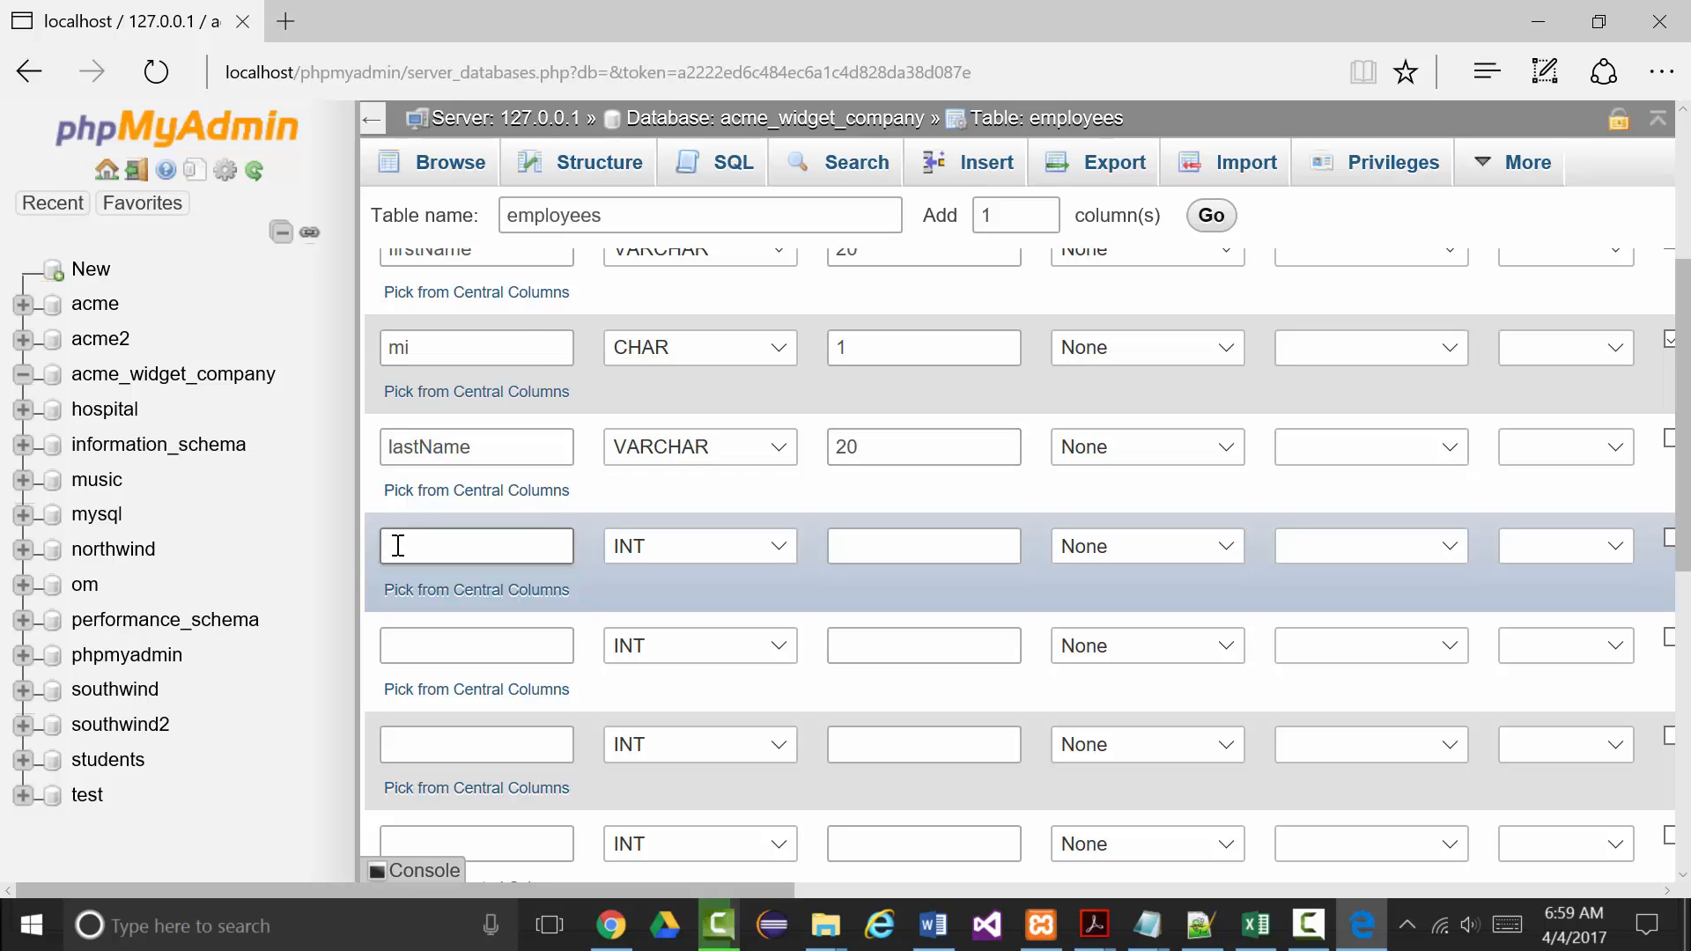
pyautogui.write('address')
pyautogui.click(784, 553)
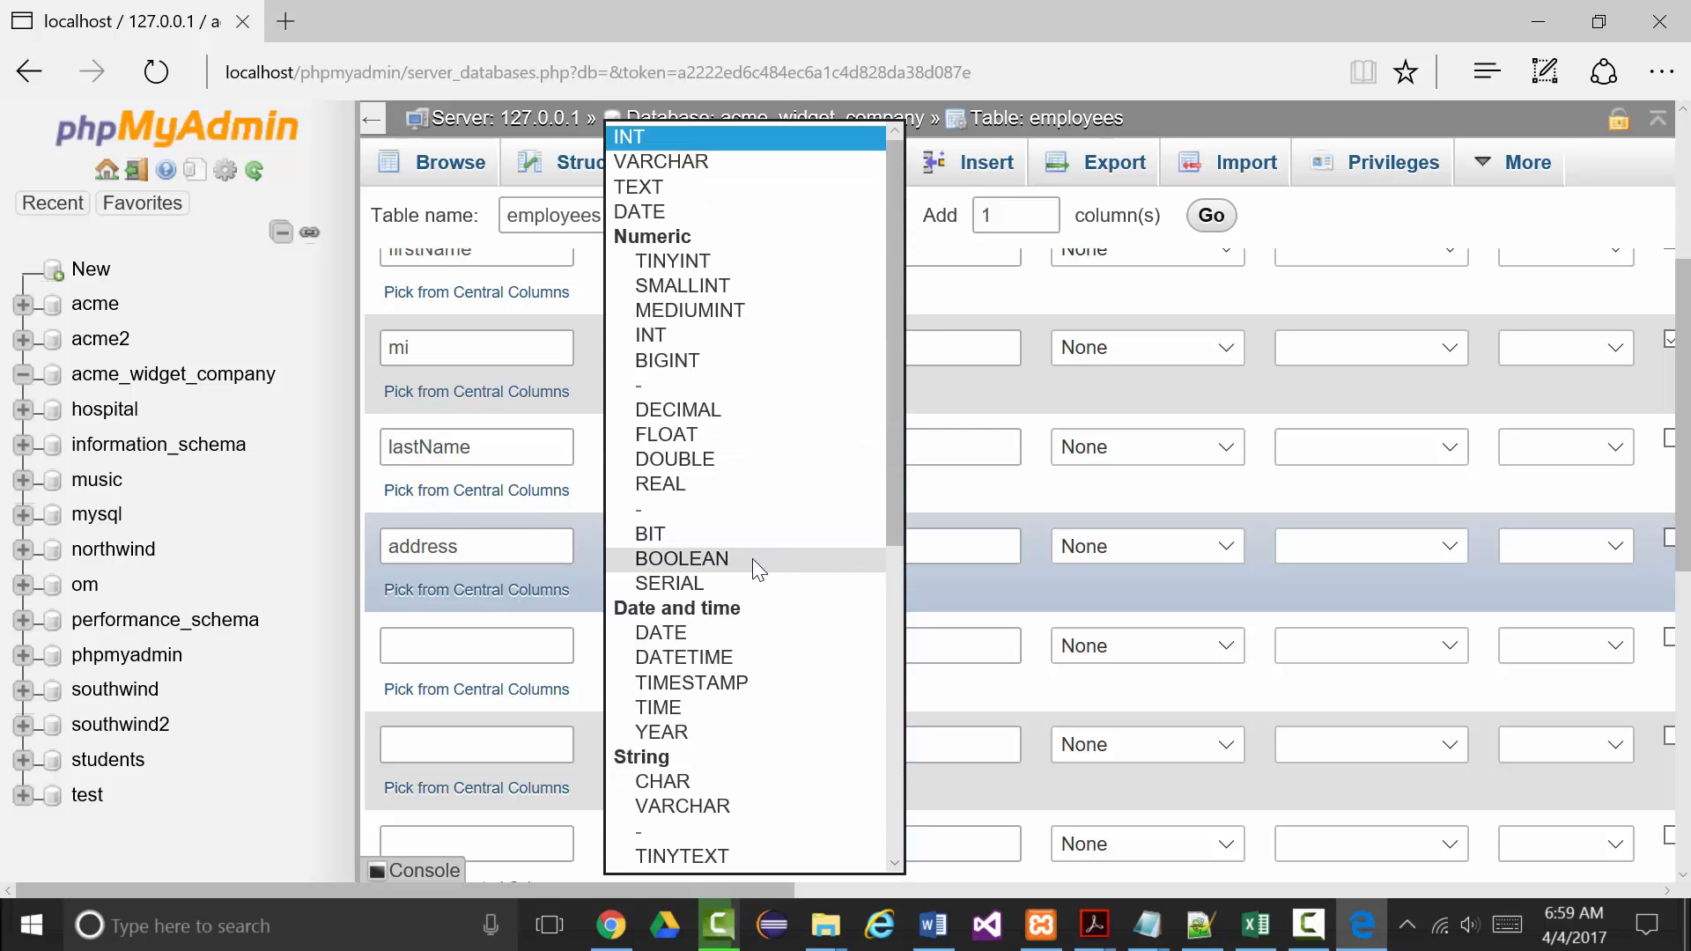
pyautogui.click(679, 803)
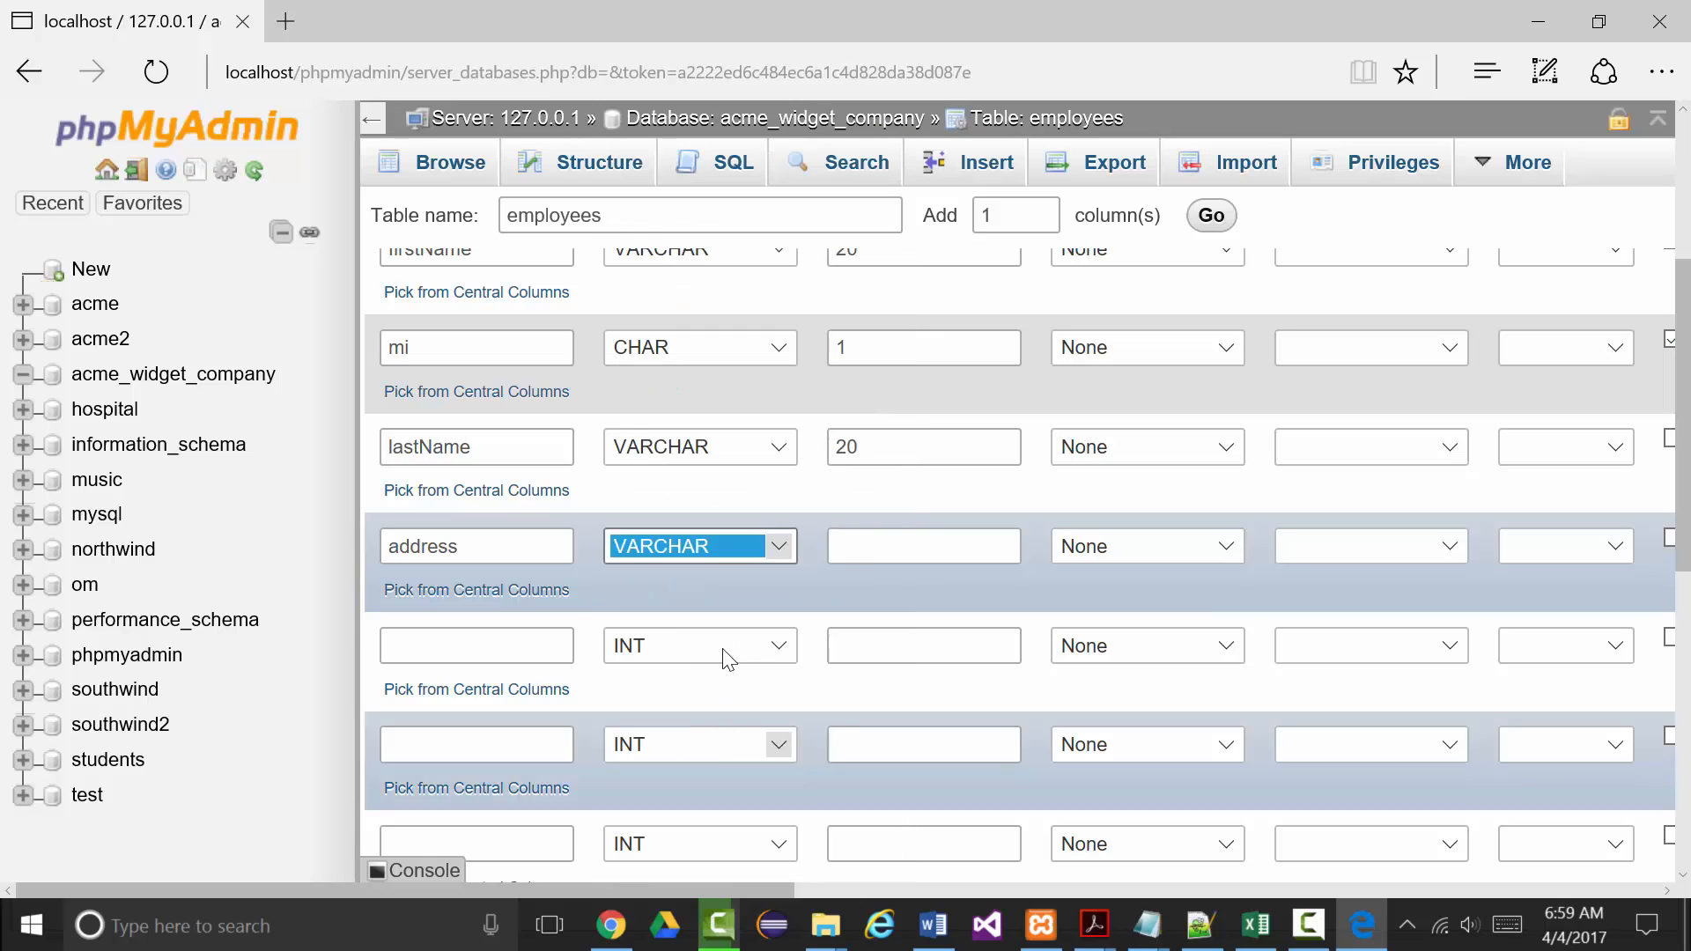
pyautogui.click(868, 555)
pyautogui.write('4')
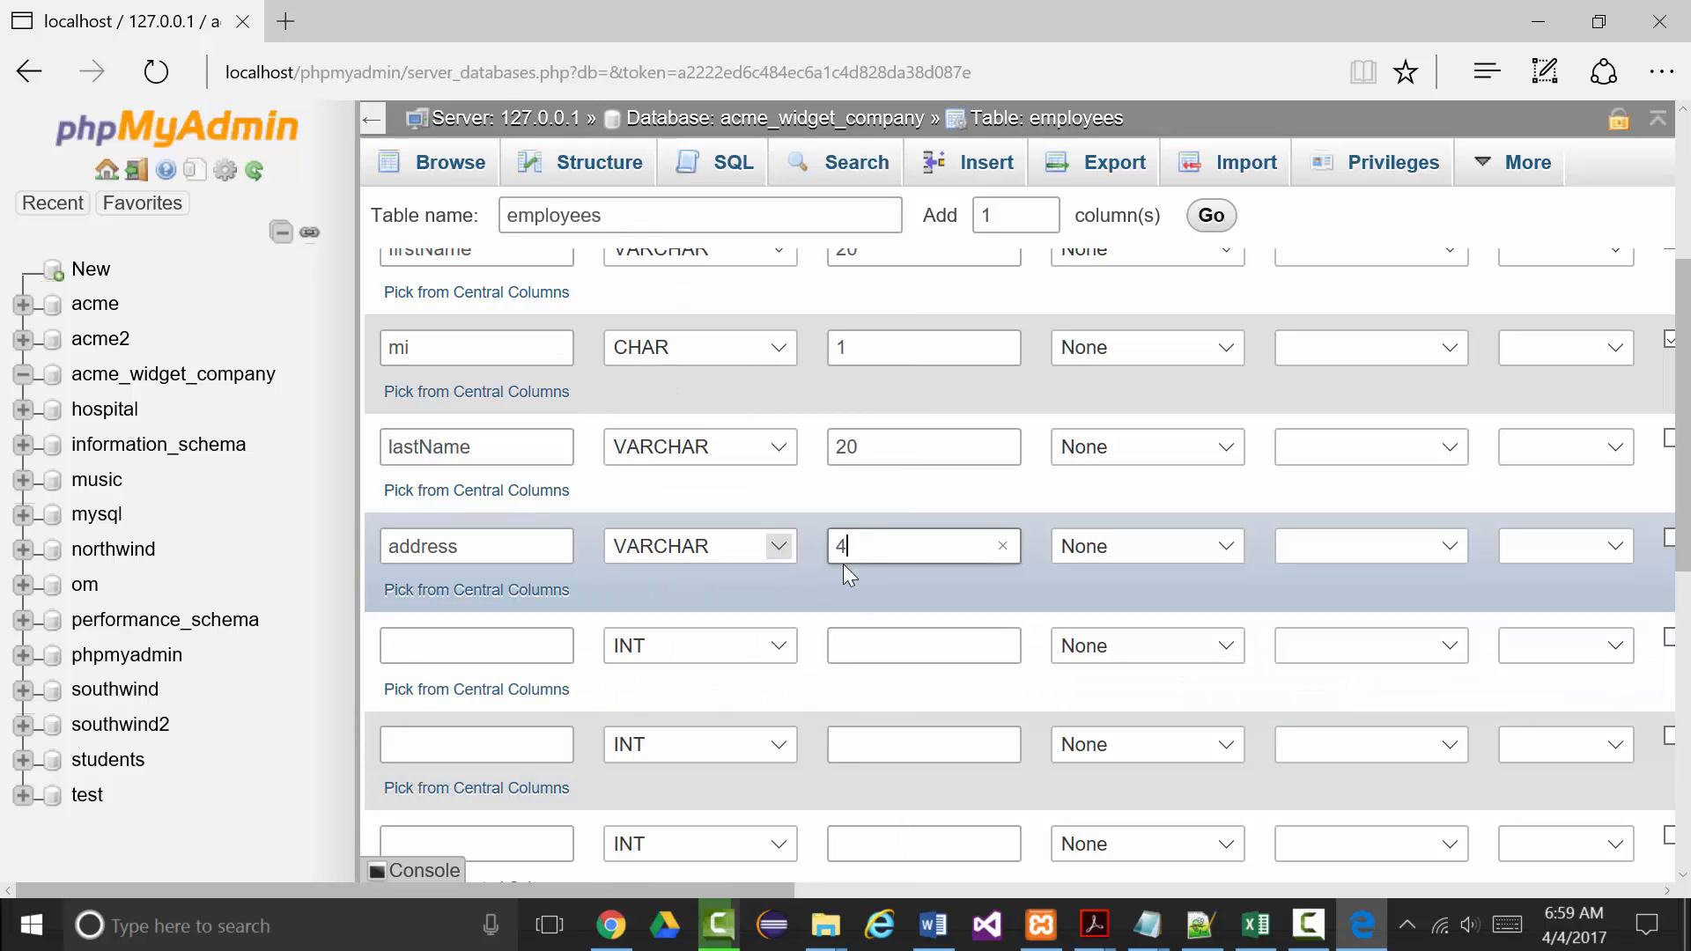
pyautogui.write('0')
pyautogui.scroll(-1, 474, 511)
# Add city as VARCHAR 25 and a state column of type CHAR.
pyautogui.click(424, 524)
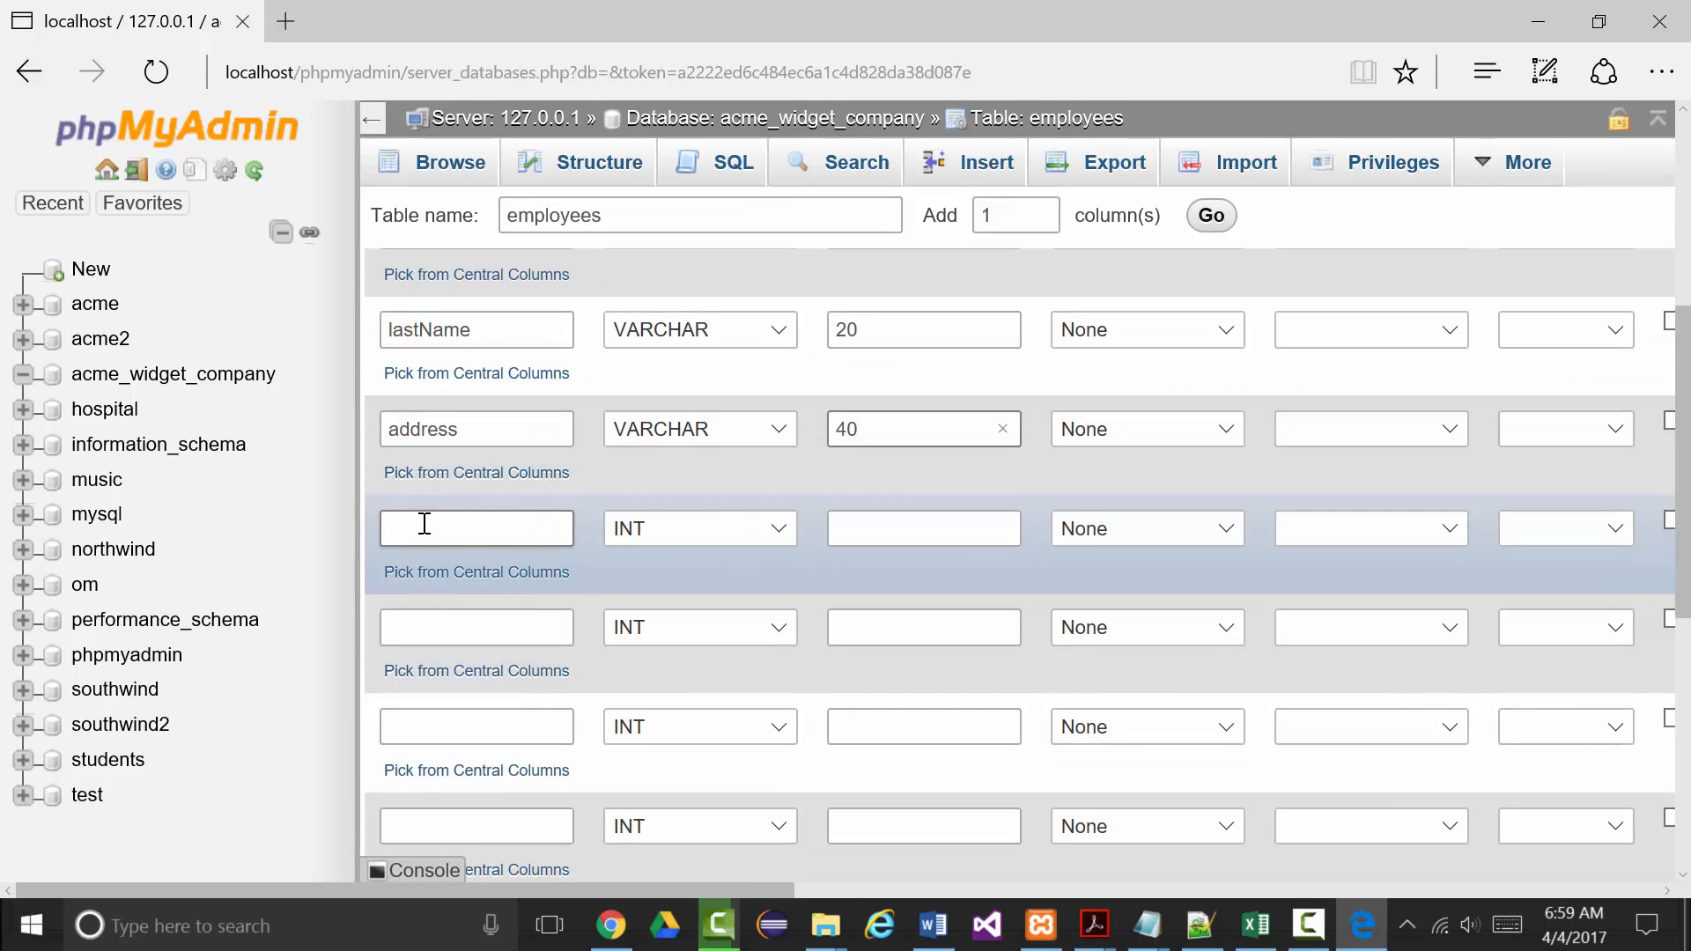
pyautogui.write('city')
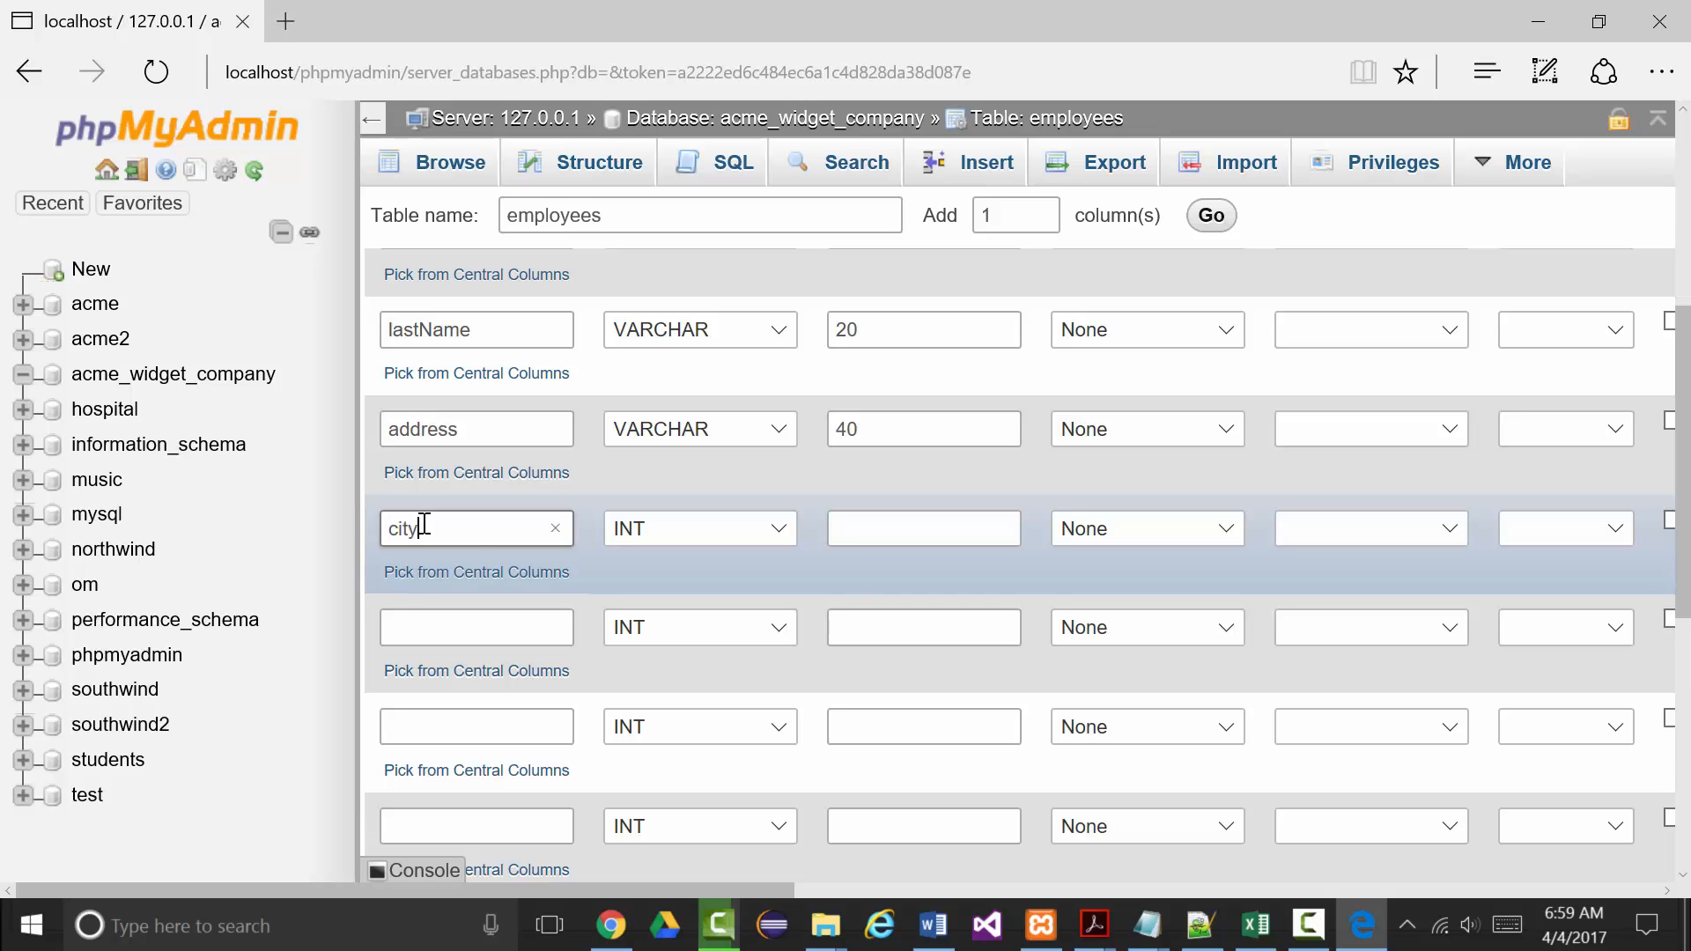
pyautogui.click(776, 532)
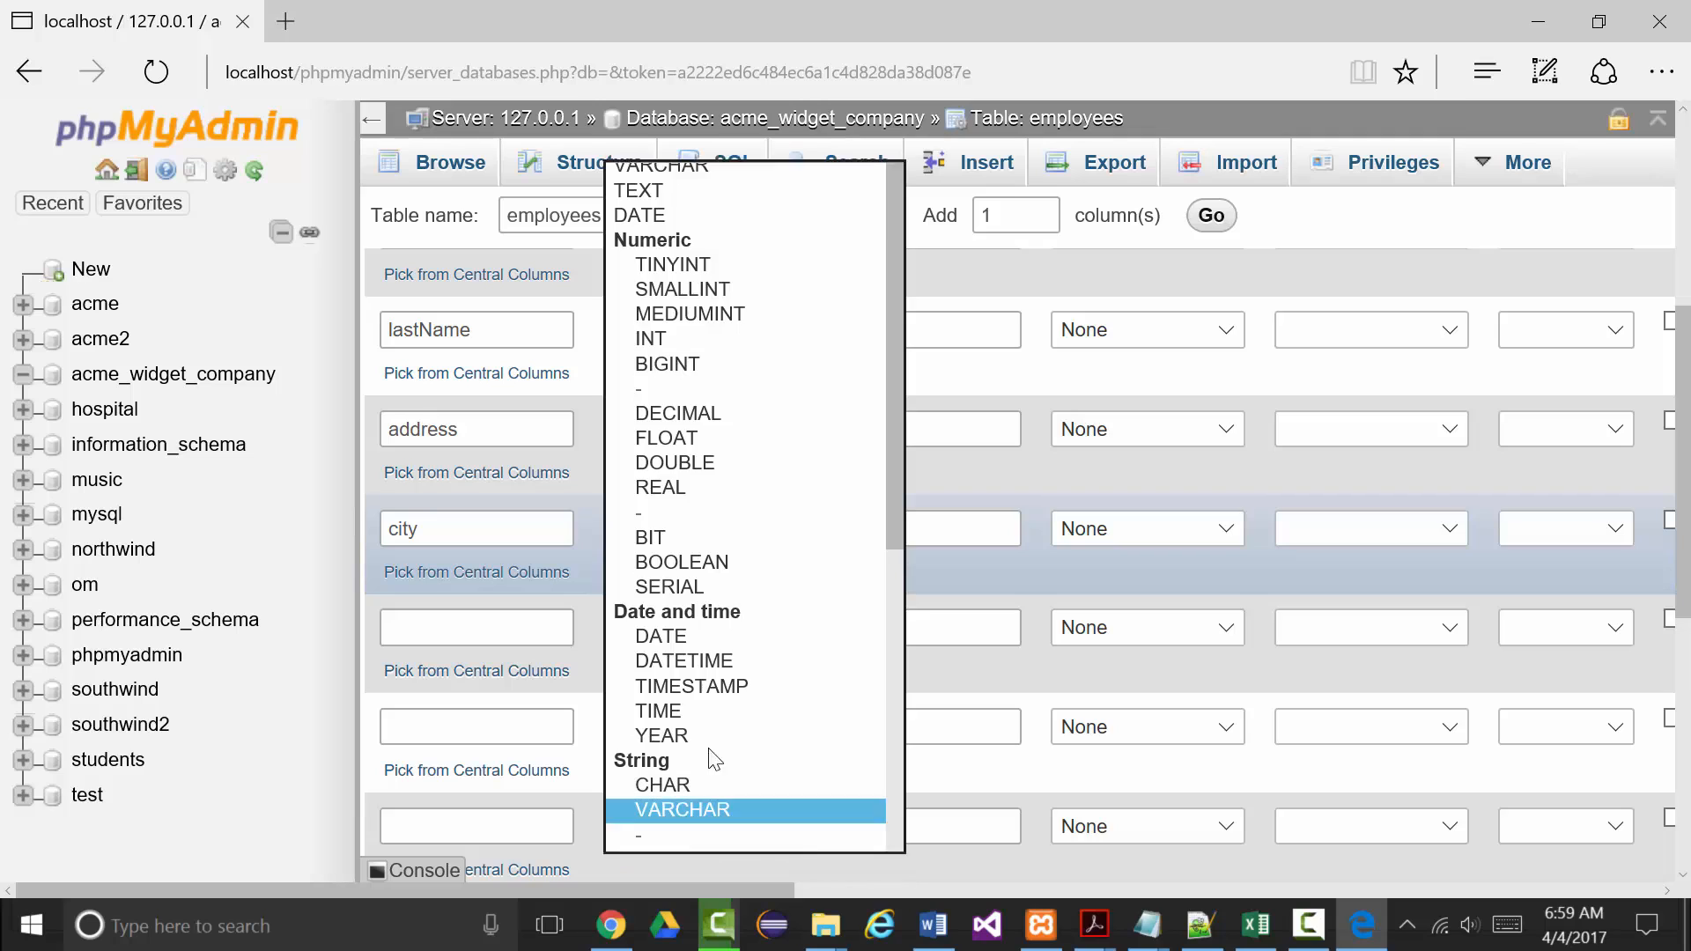
pyautogui.click(667, 812)
pyautogui.click(852, 532)
pyautogui.write('25')
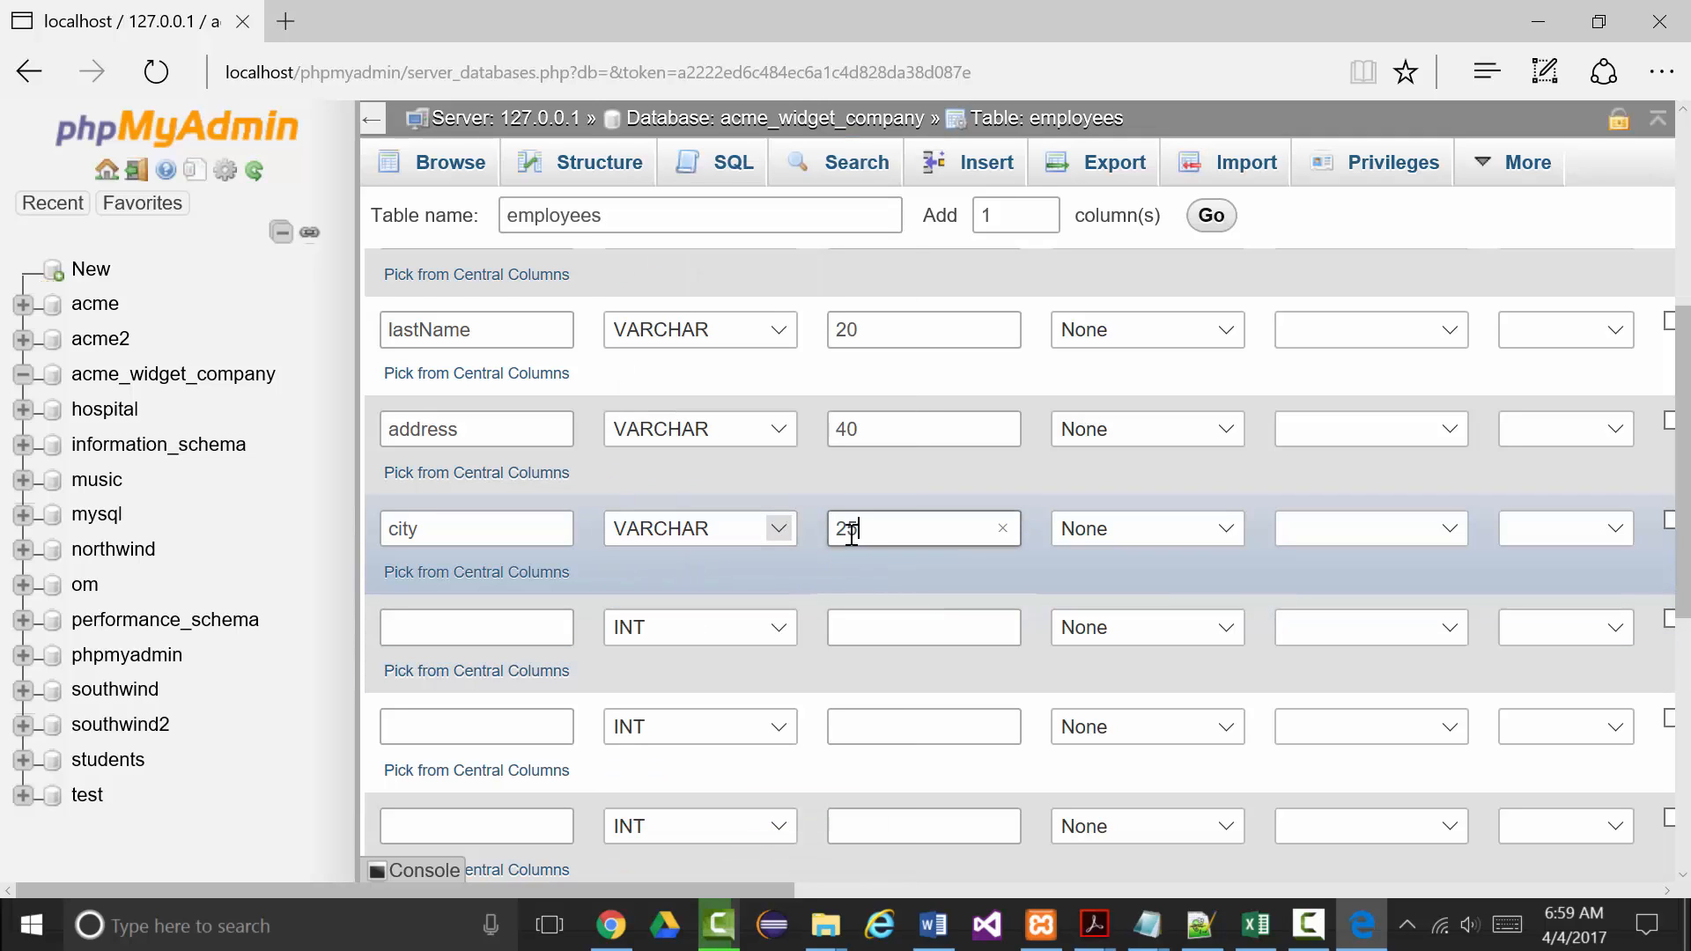
pyautogui.click(445, 626)
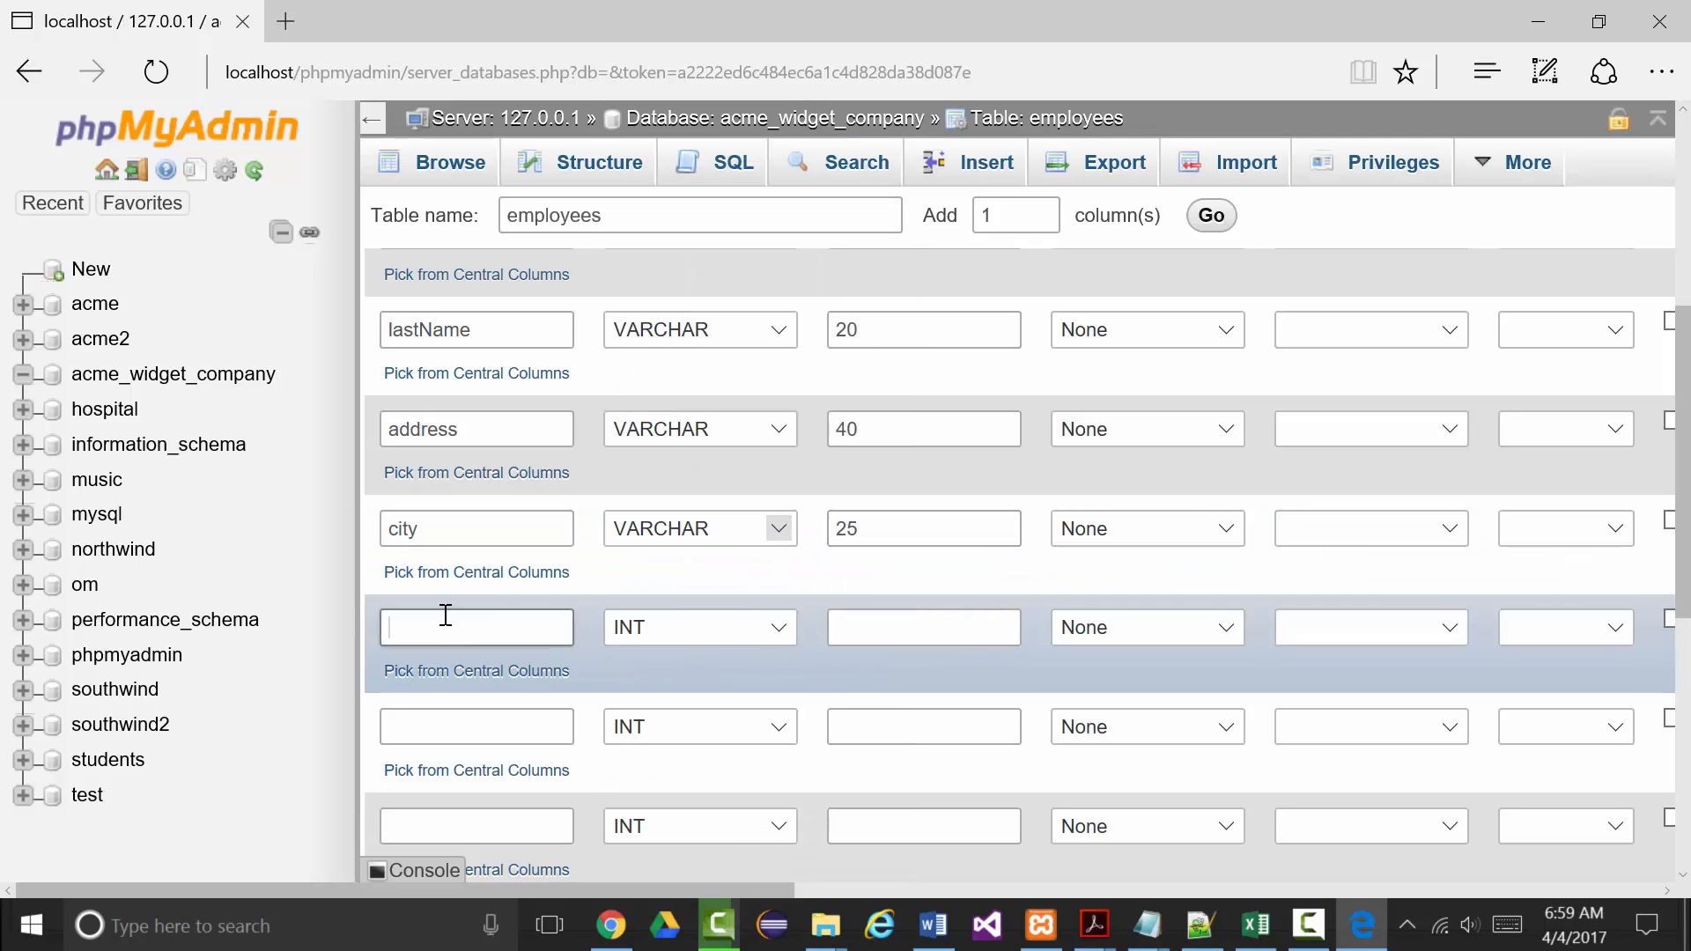
pyautogui.write('state')
pyautogui.click(778, 627)
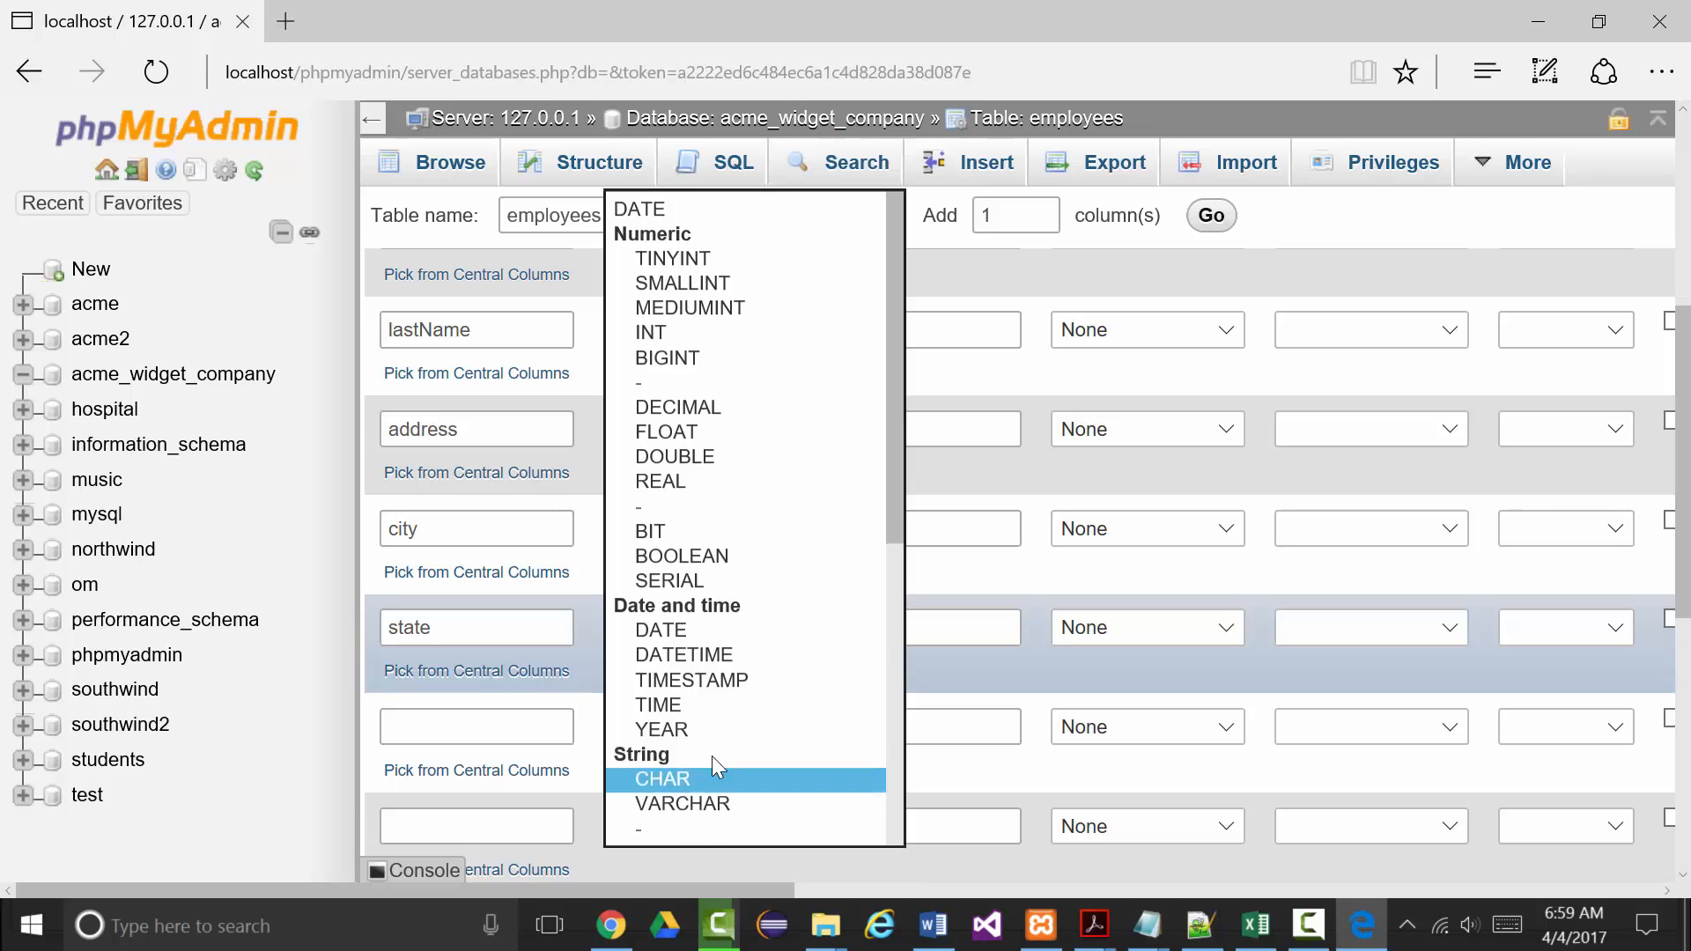
pyautogui.click(711, 781)
pyautogui.click(852, 626)
# Give state length 2 and add zip as VARCHAR 10.
pyautogui.write('2')
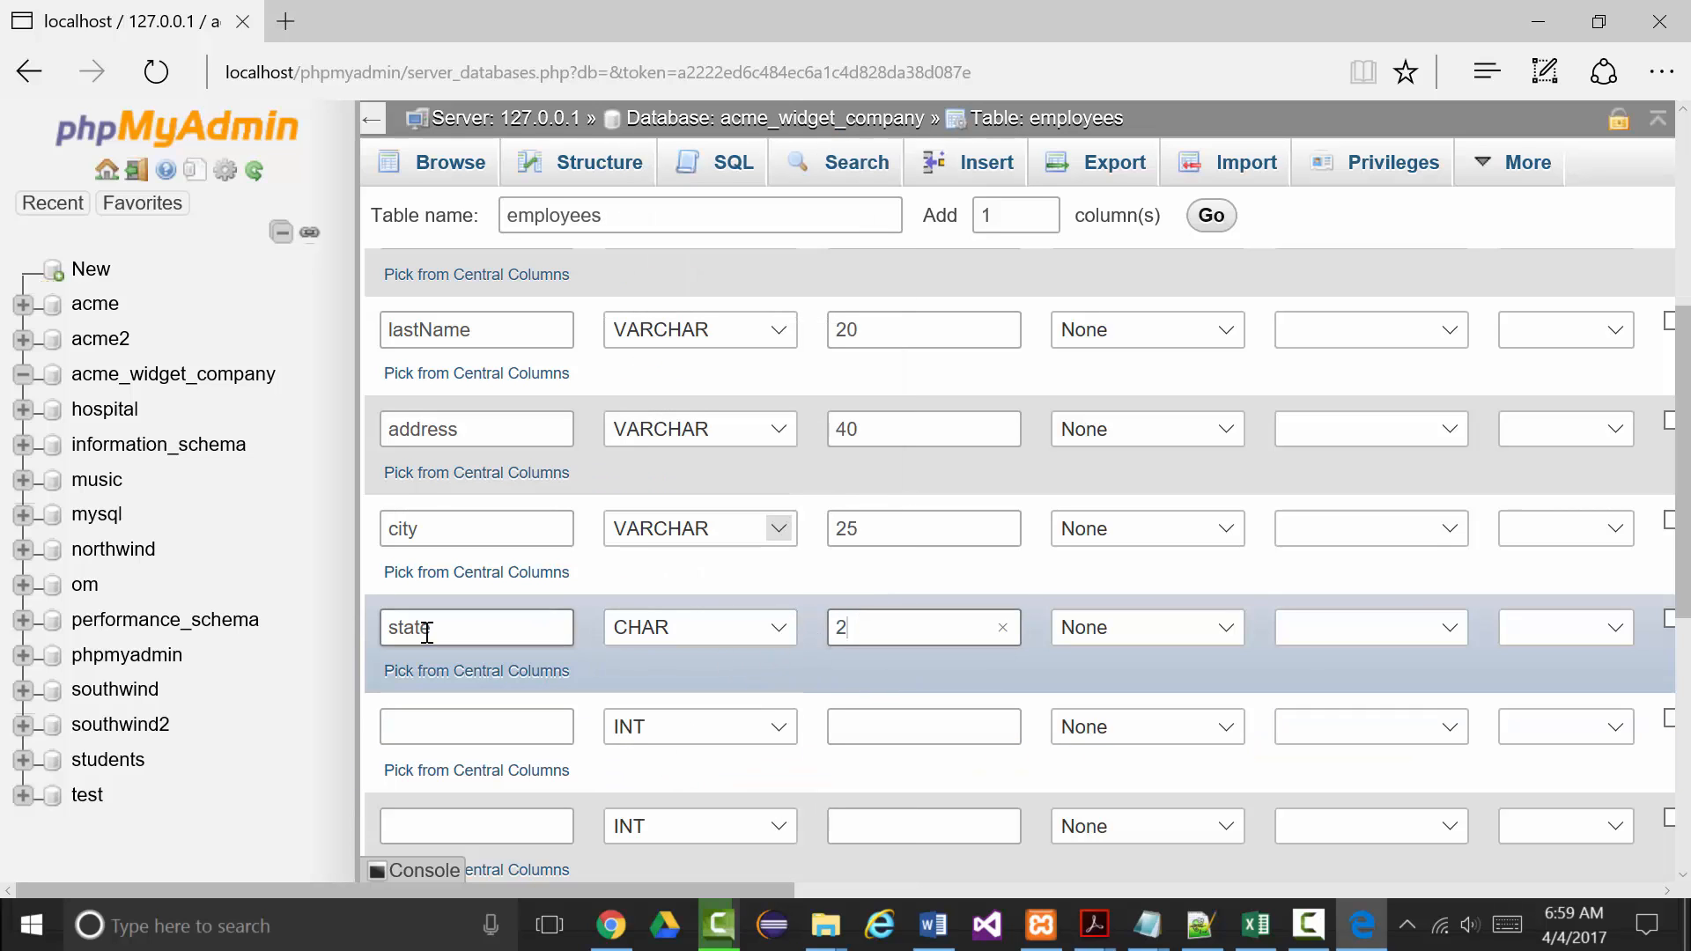
pyautogui.scroll(-3, 370, 616)
pyautogui.click(395, 491)
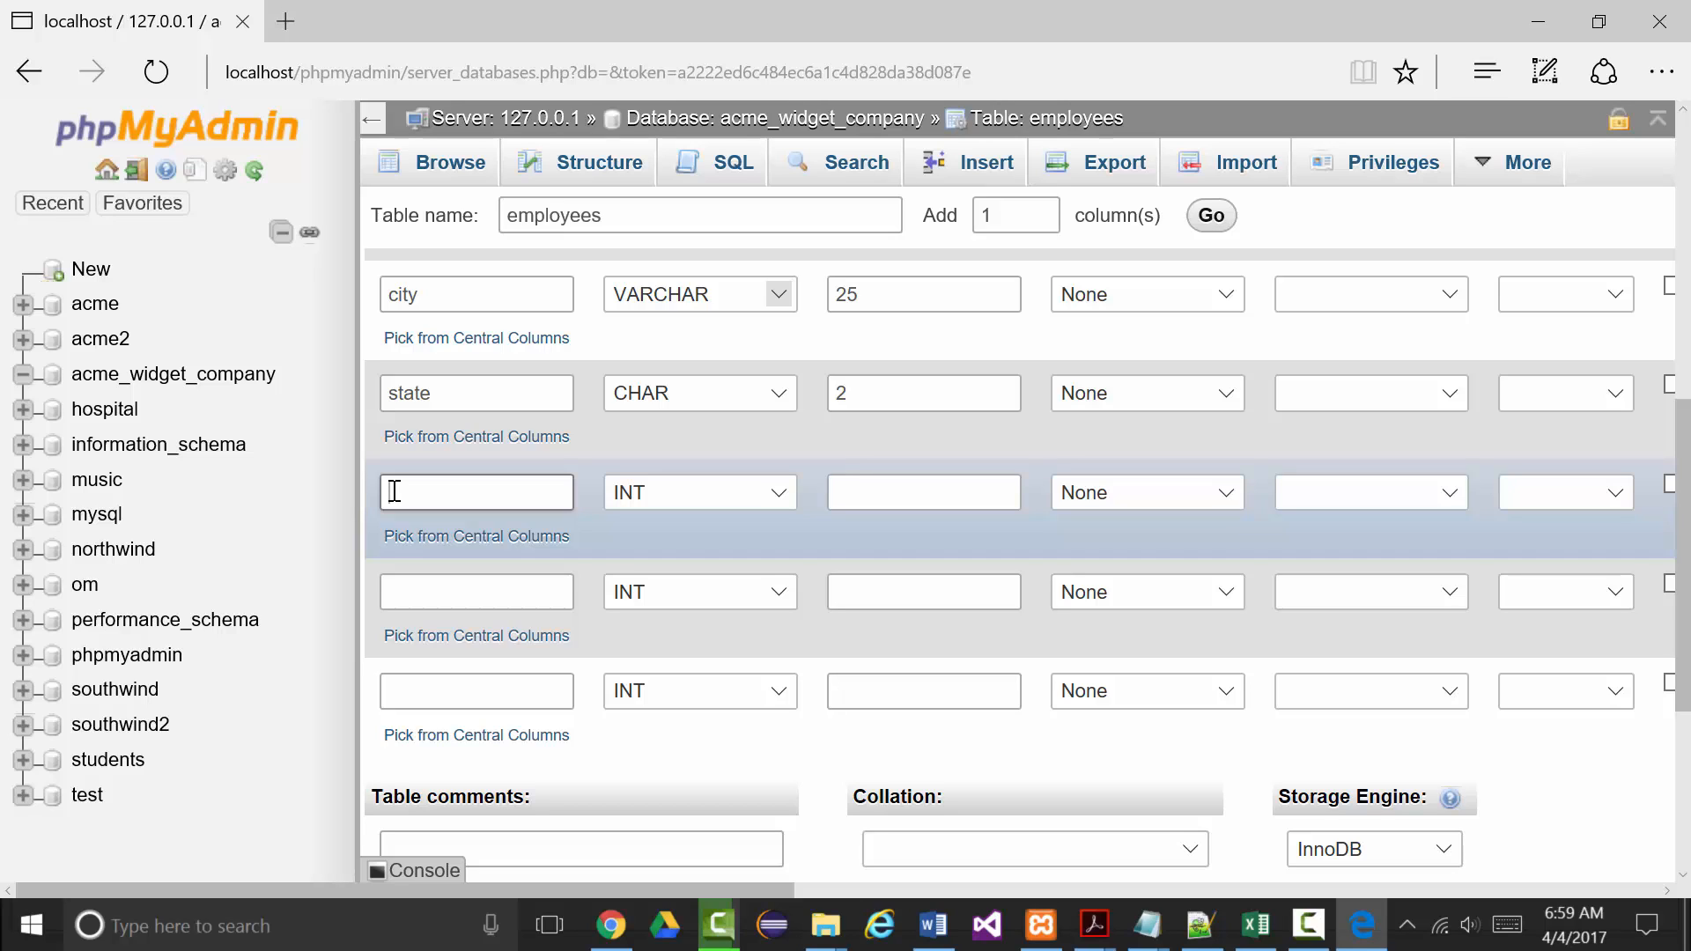
pyautogui.write('zip')
pyautogui.click(780, 494)
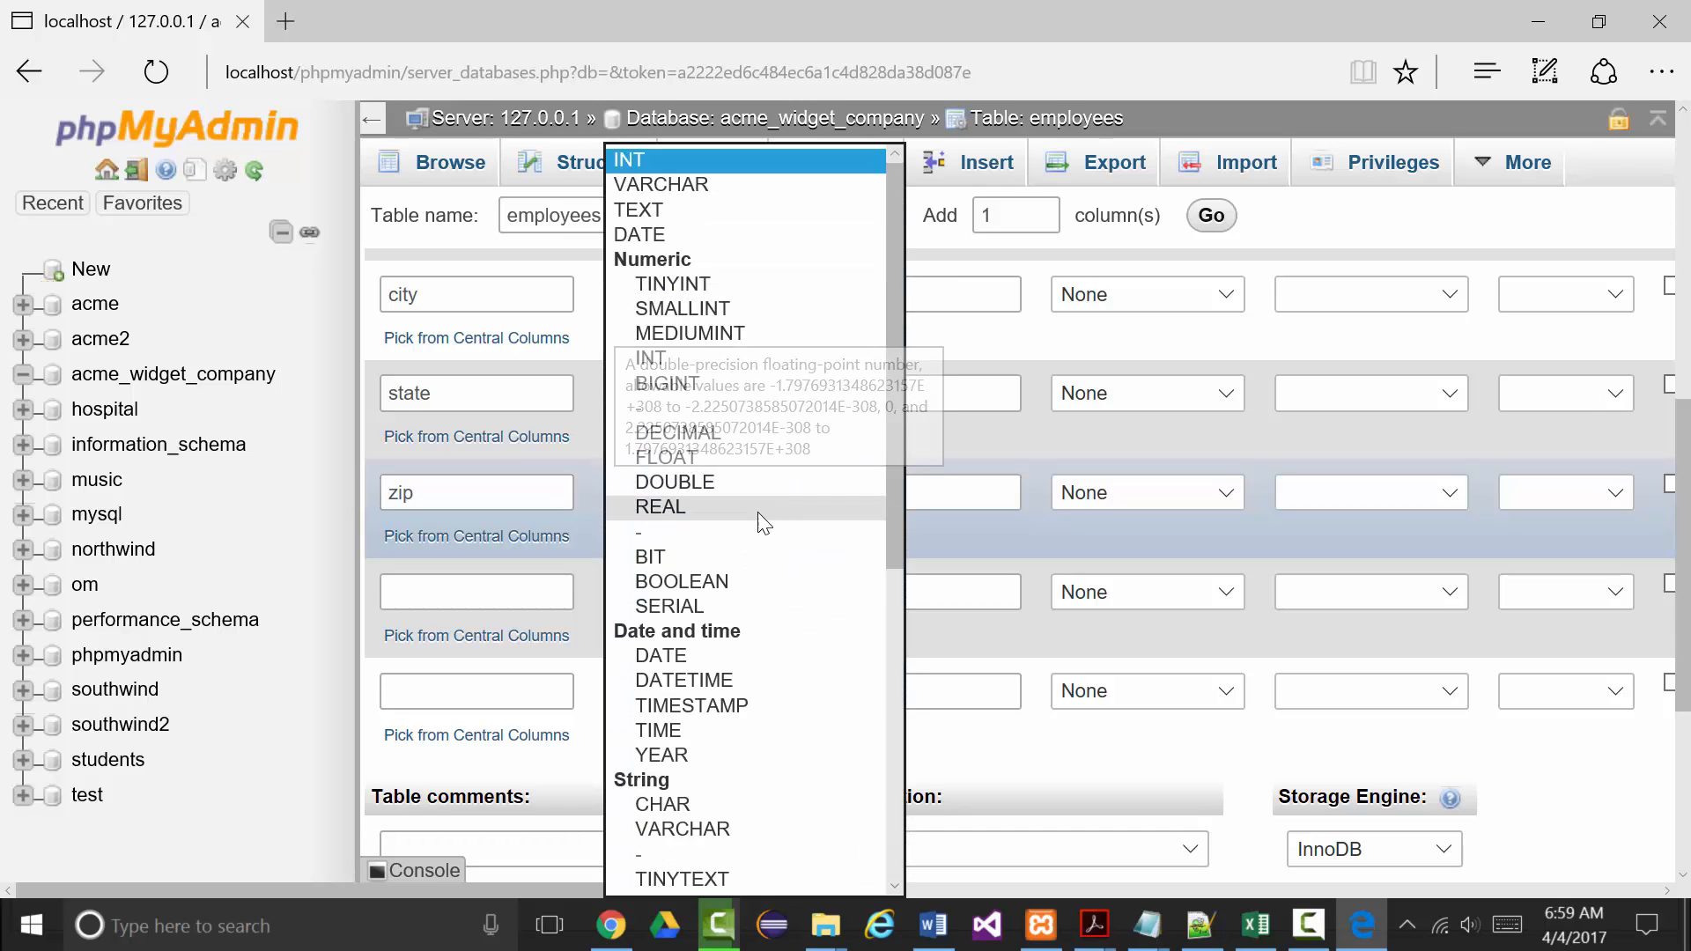
pyautogui.click(682, 829)
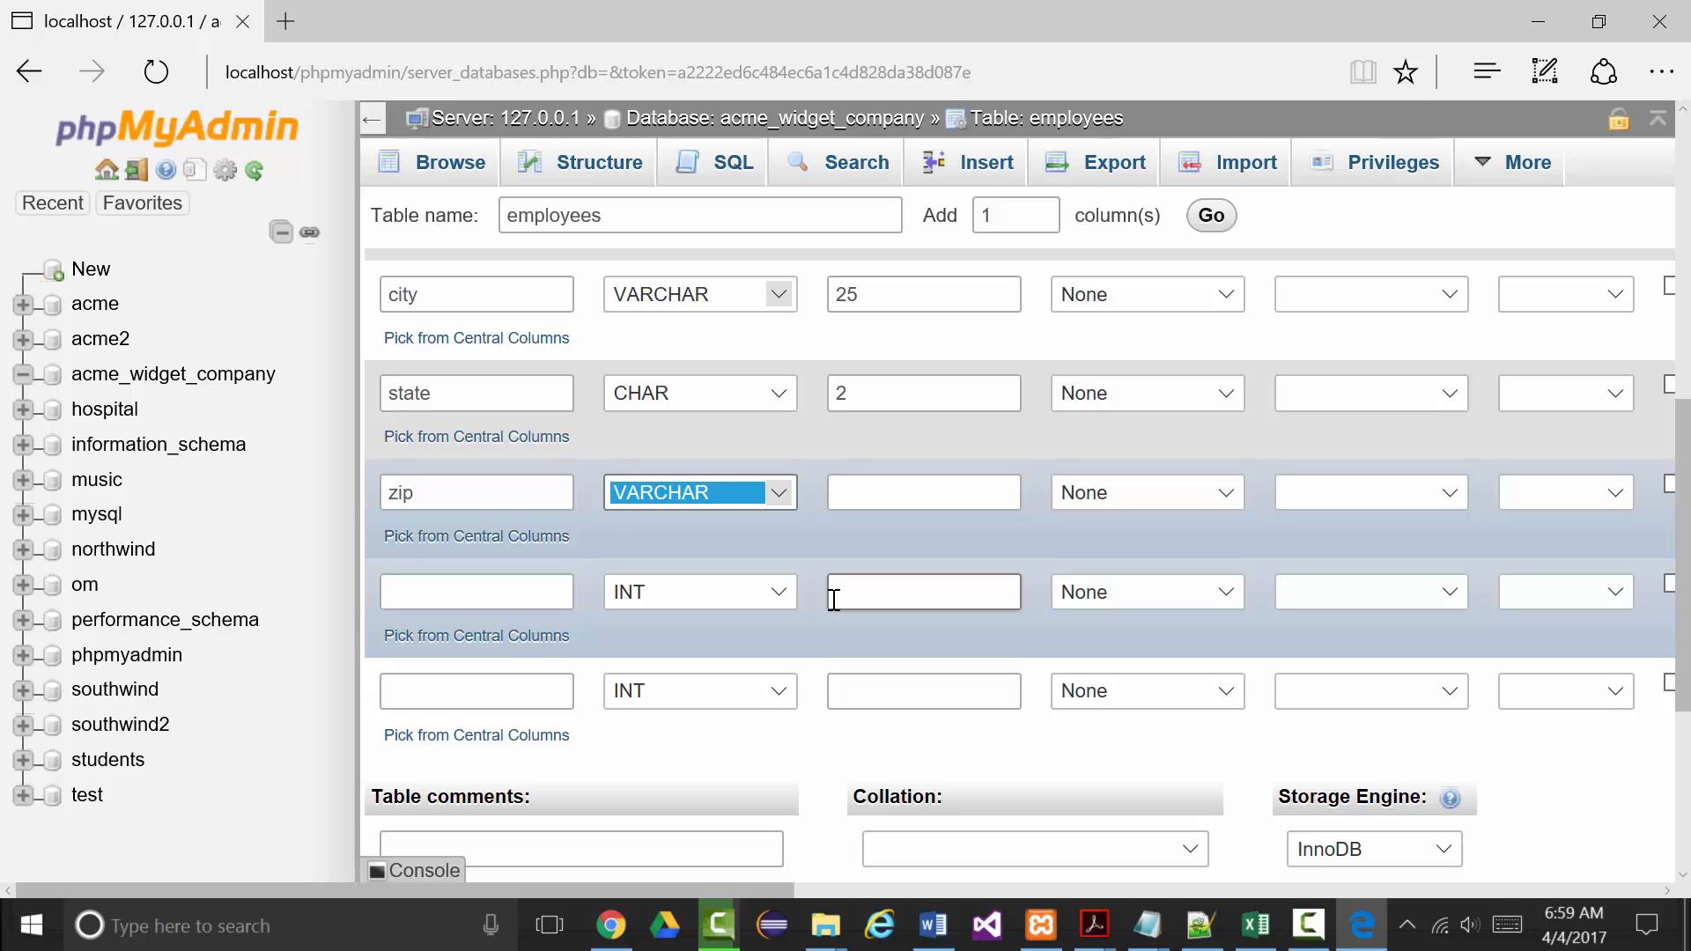
pyautogui.click(845, 490)
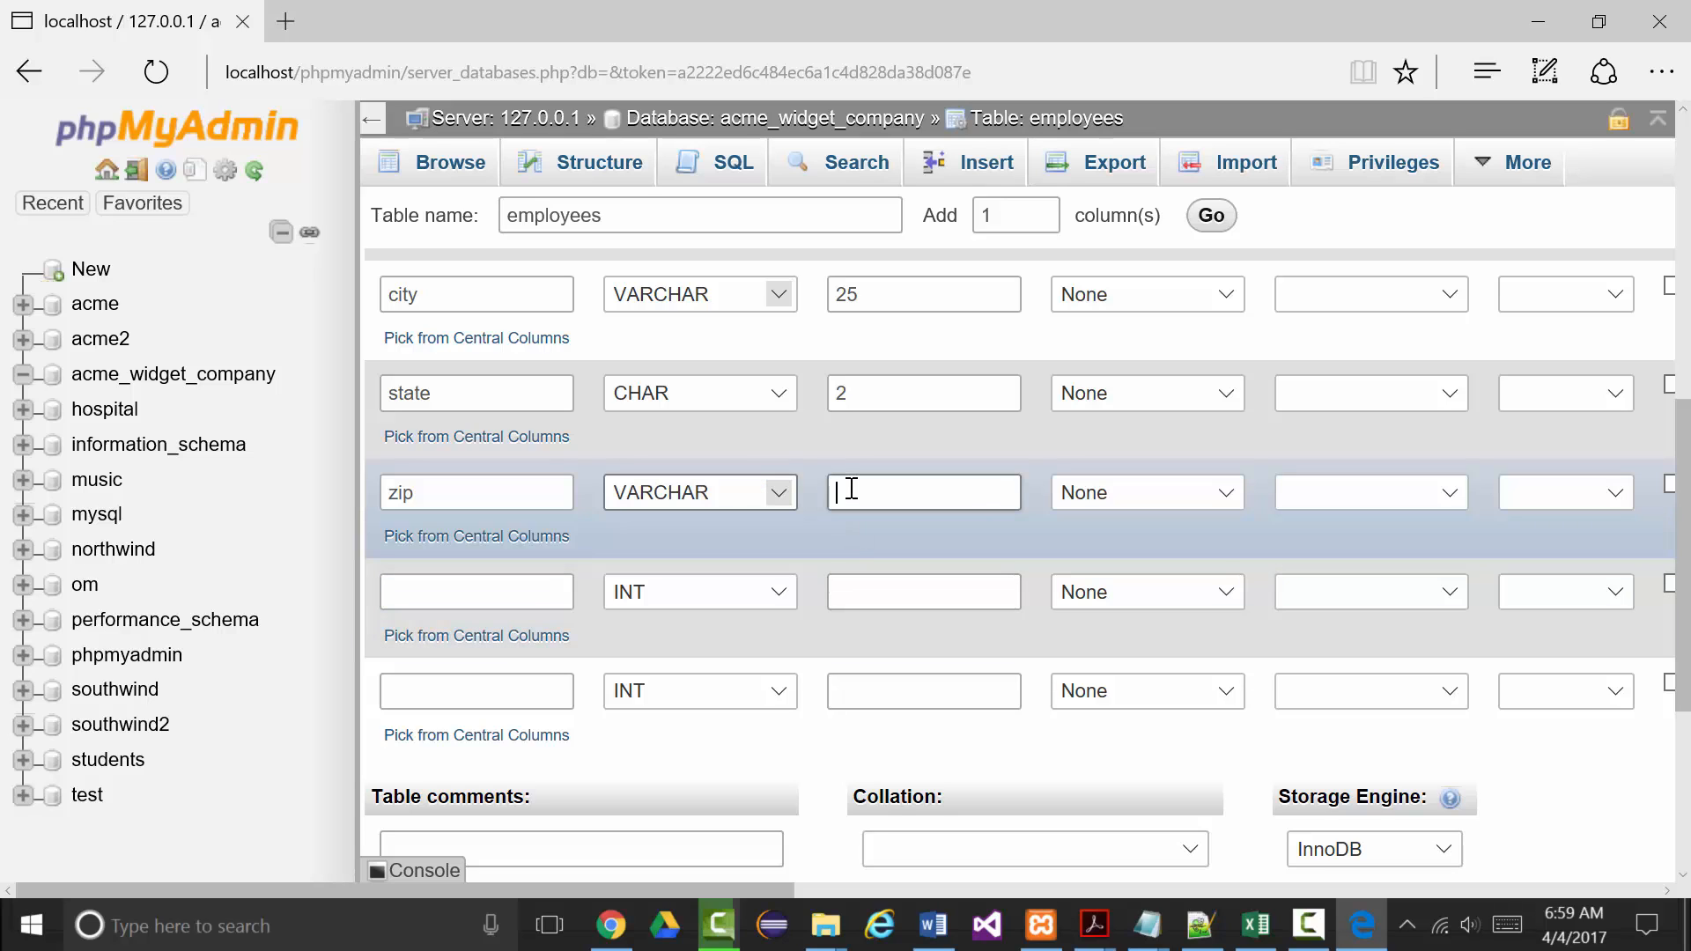
pyautogui.write('10')
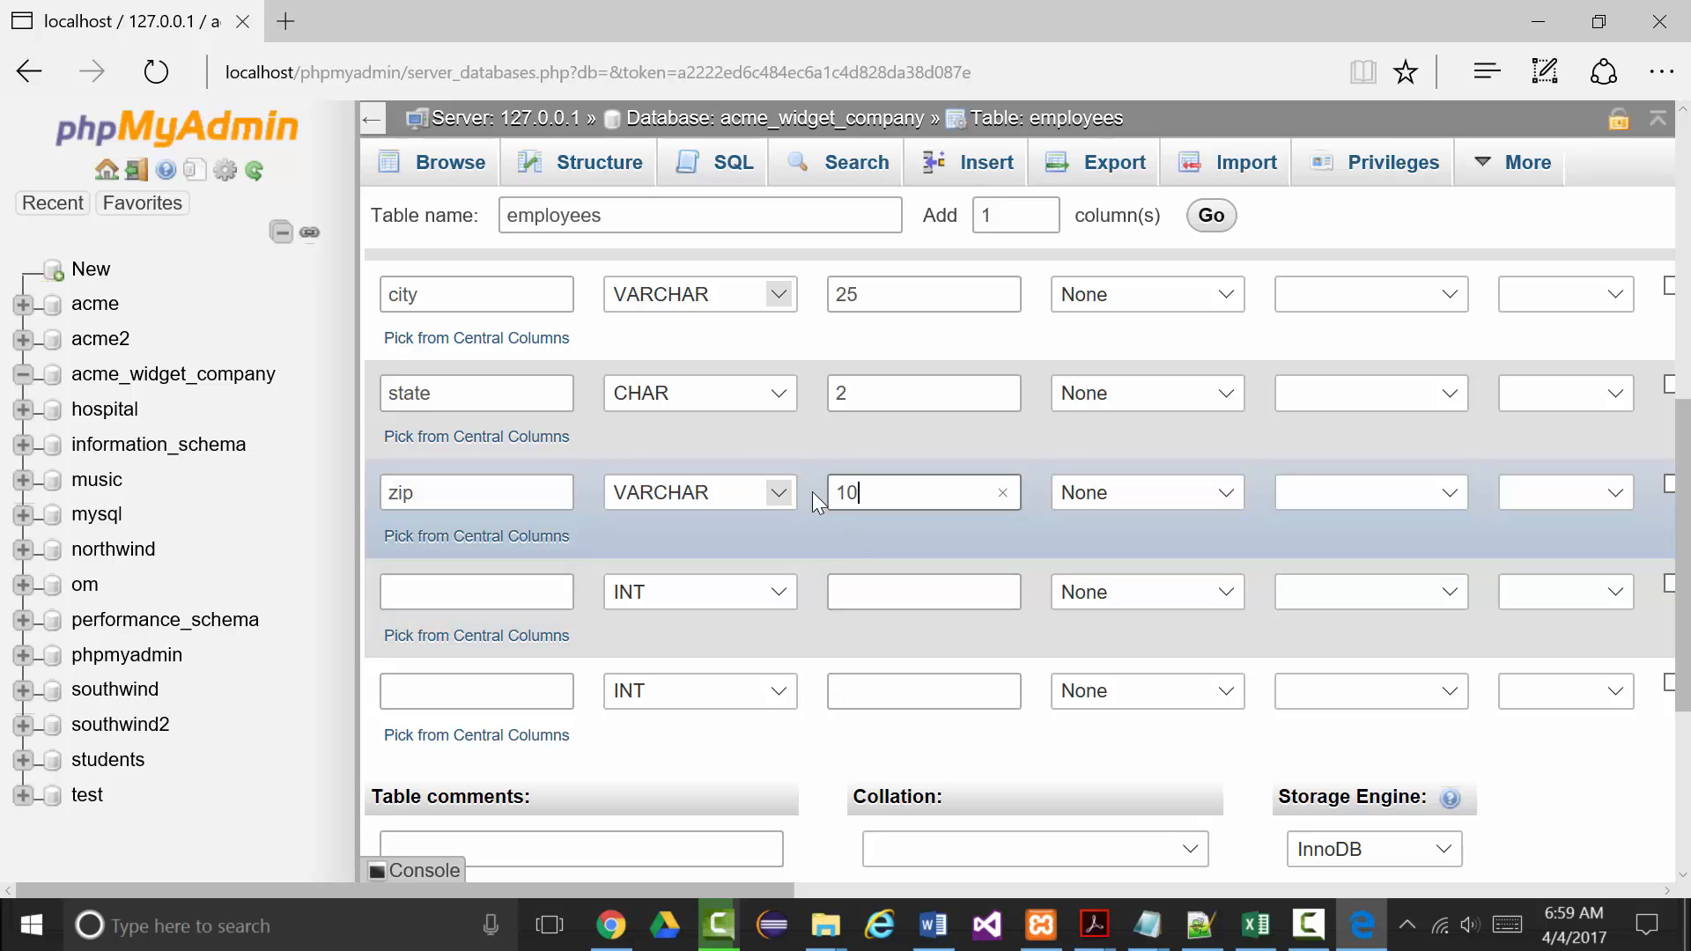
# Add deptName as VARCHAR 25 and name the last column deptNumber.
pyautogui.click(483, 588)
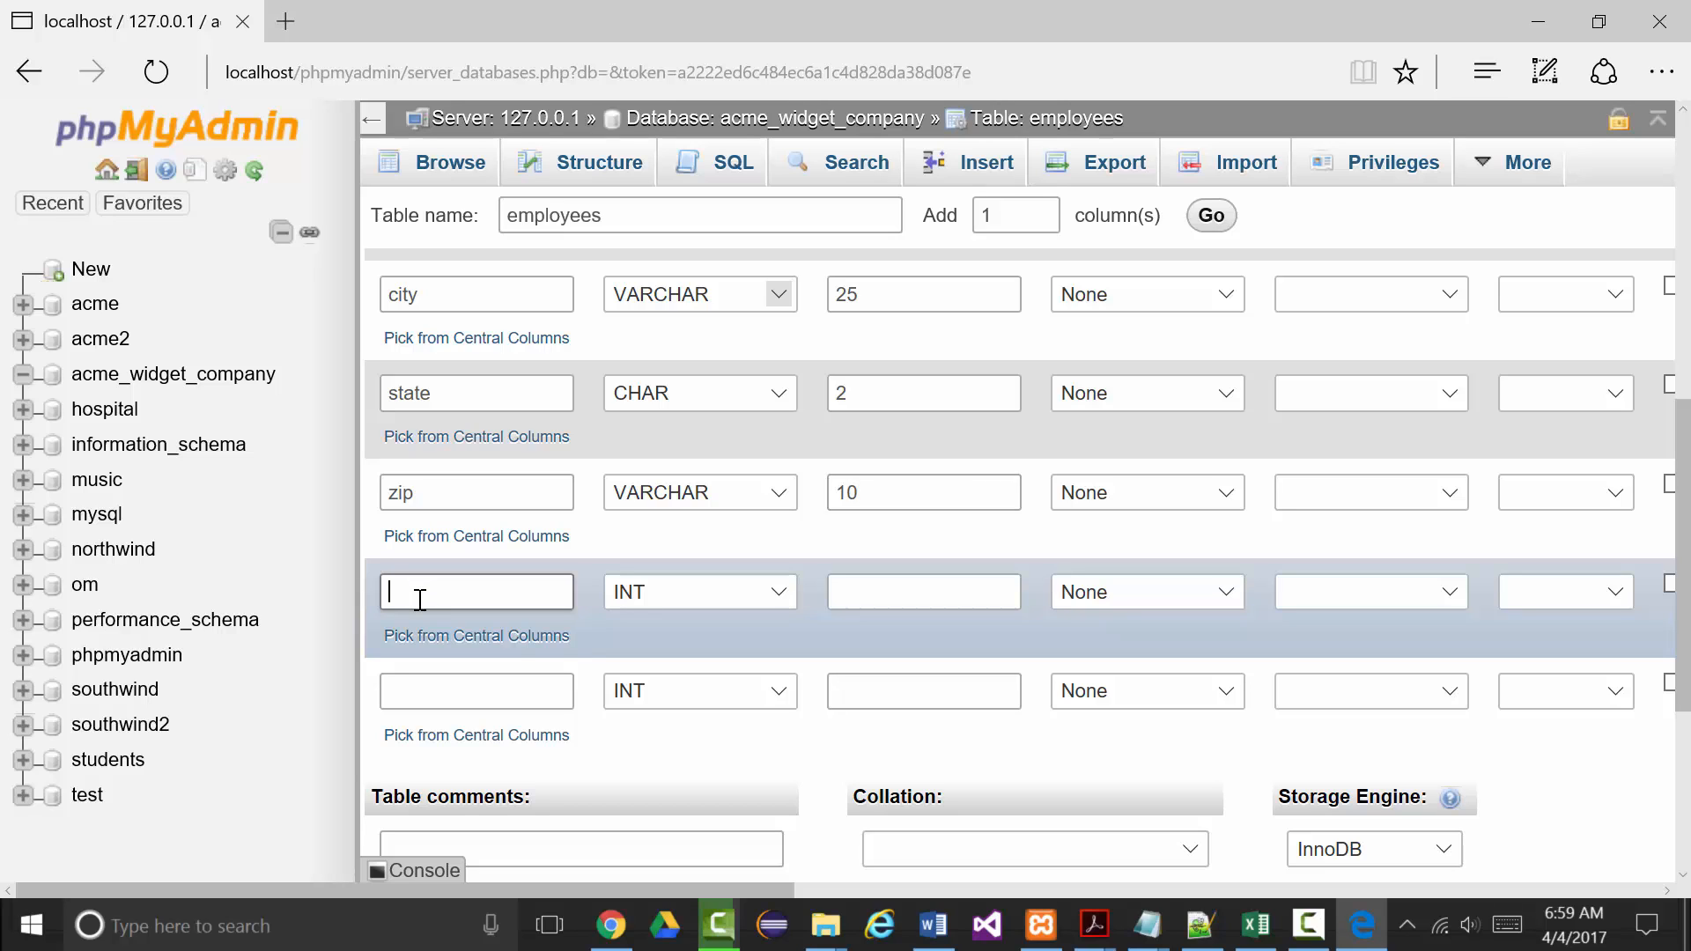
pyautogui.write('deptName')
pyautogui.click(769, 583)
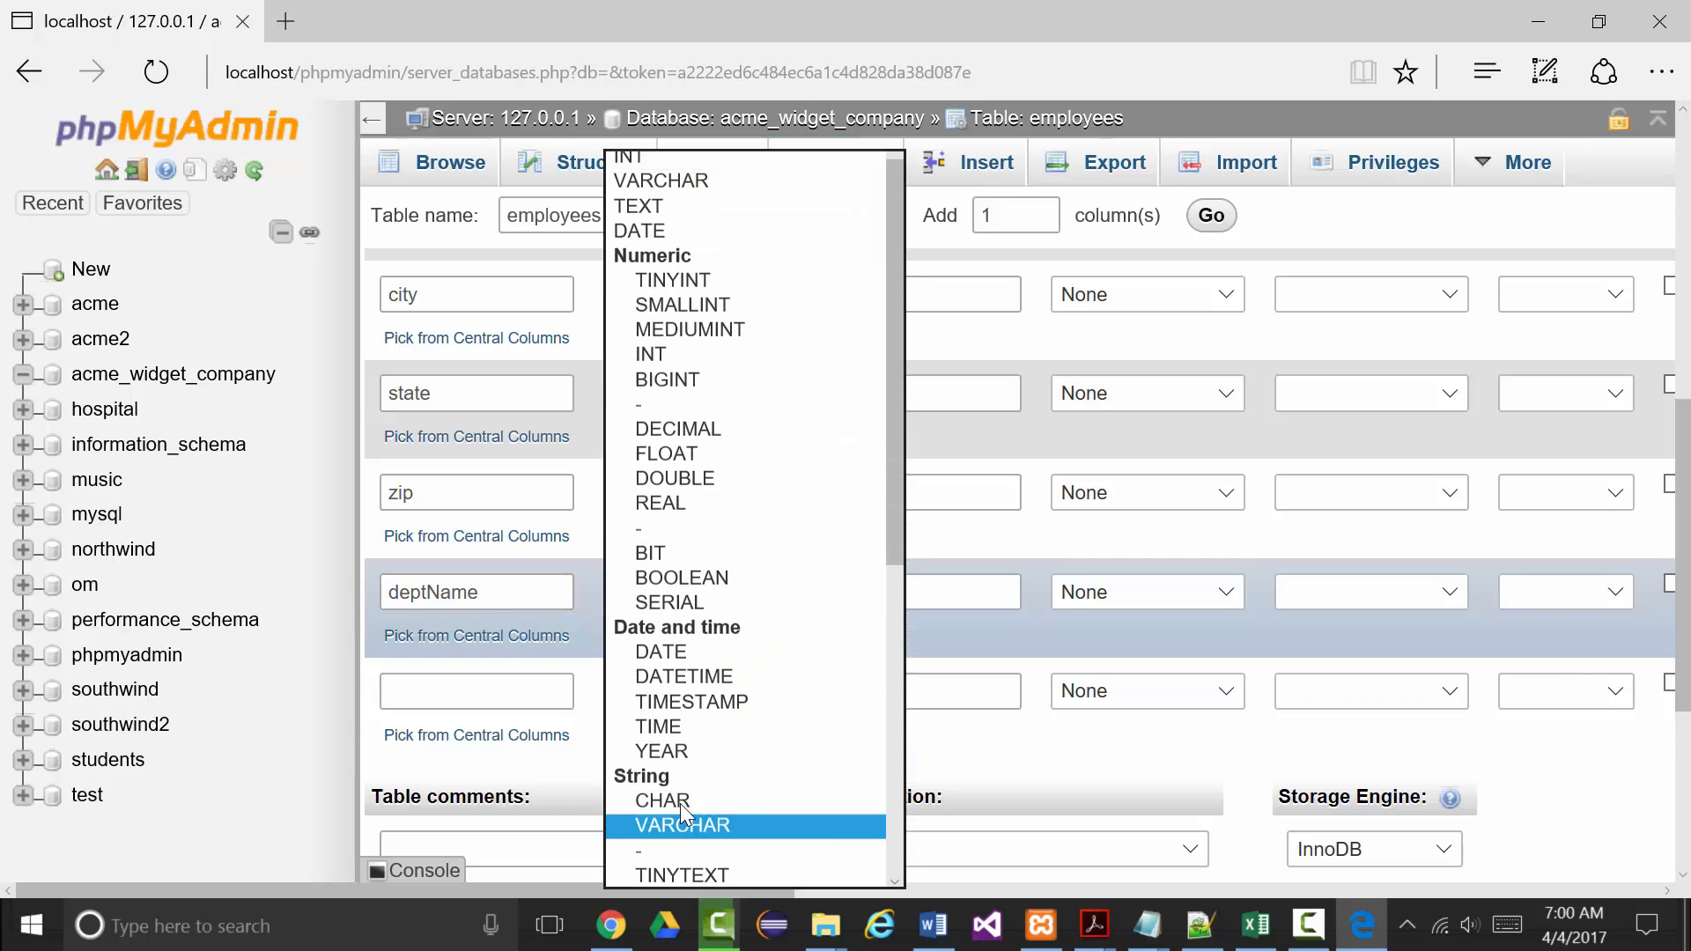
pyautogui.click(681, 826)
pyautogui.click(851, 595)
pyautogui.write('25')
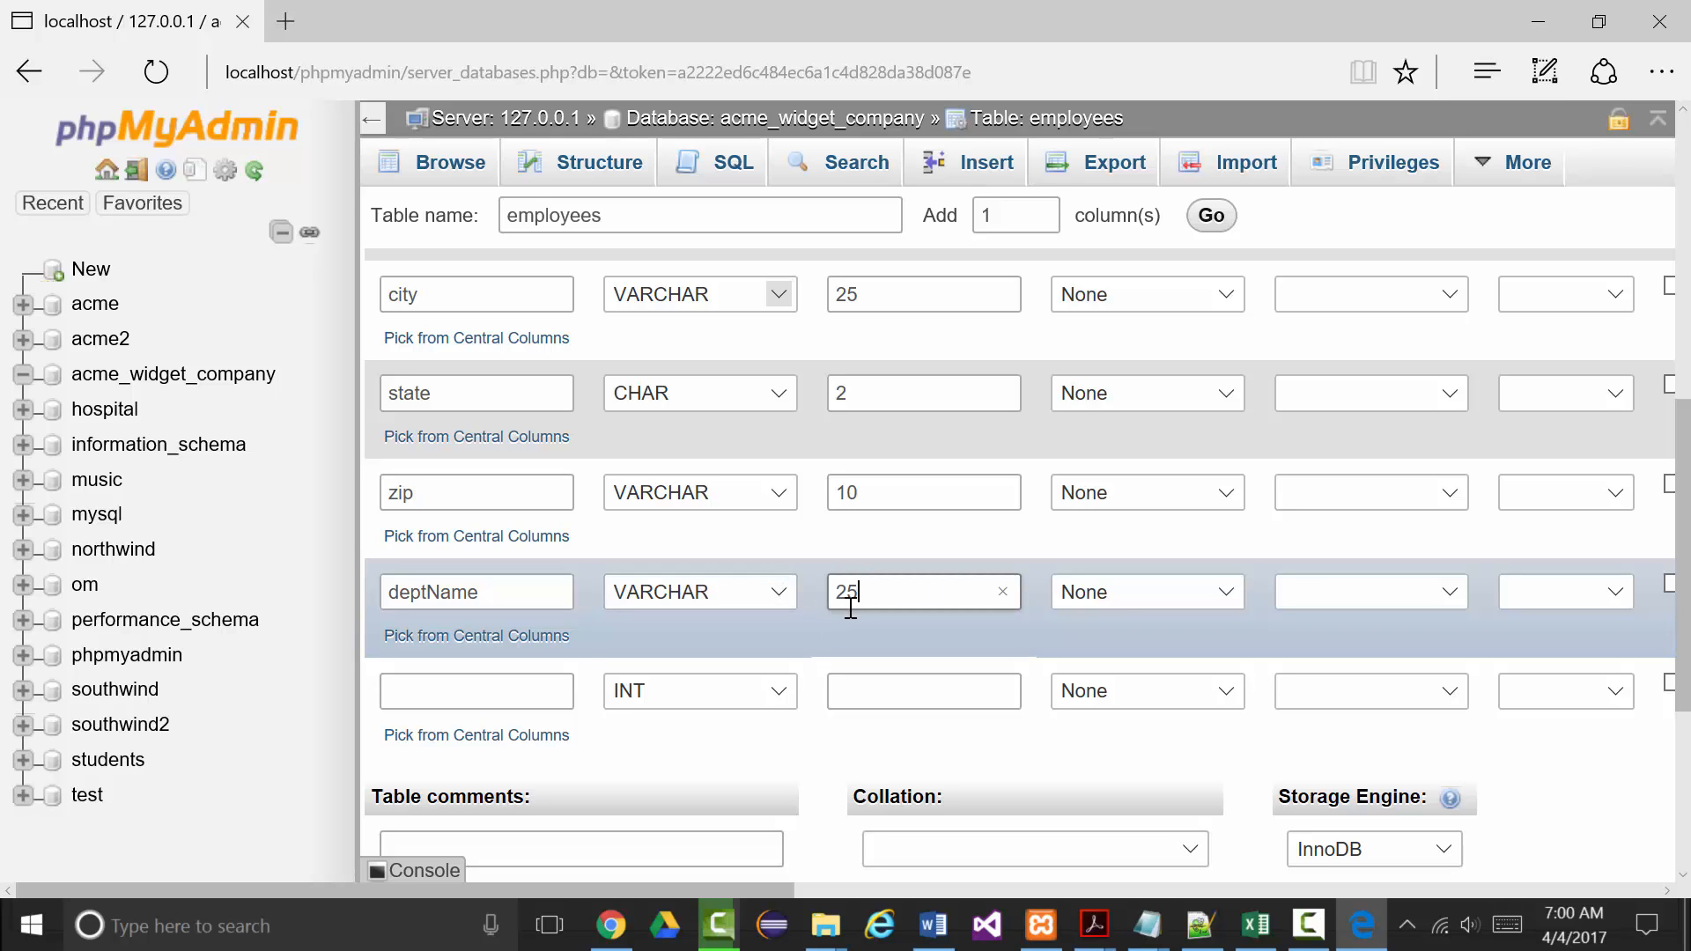
pyautogui.click(473, 680)
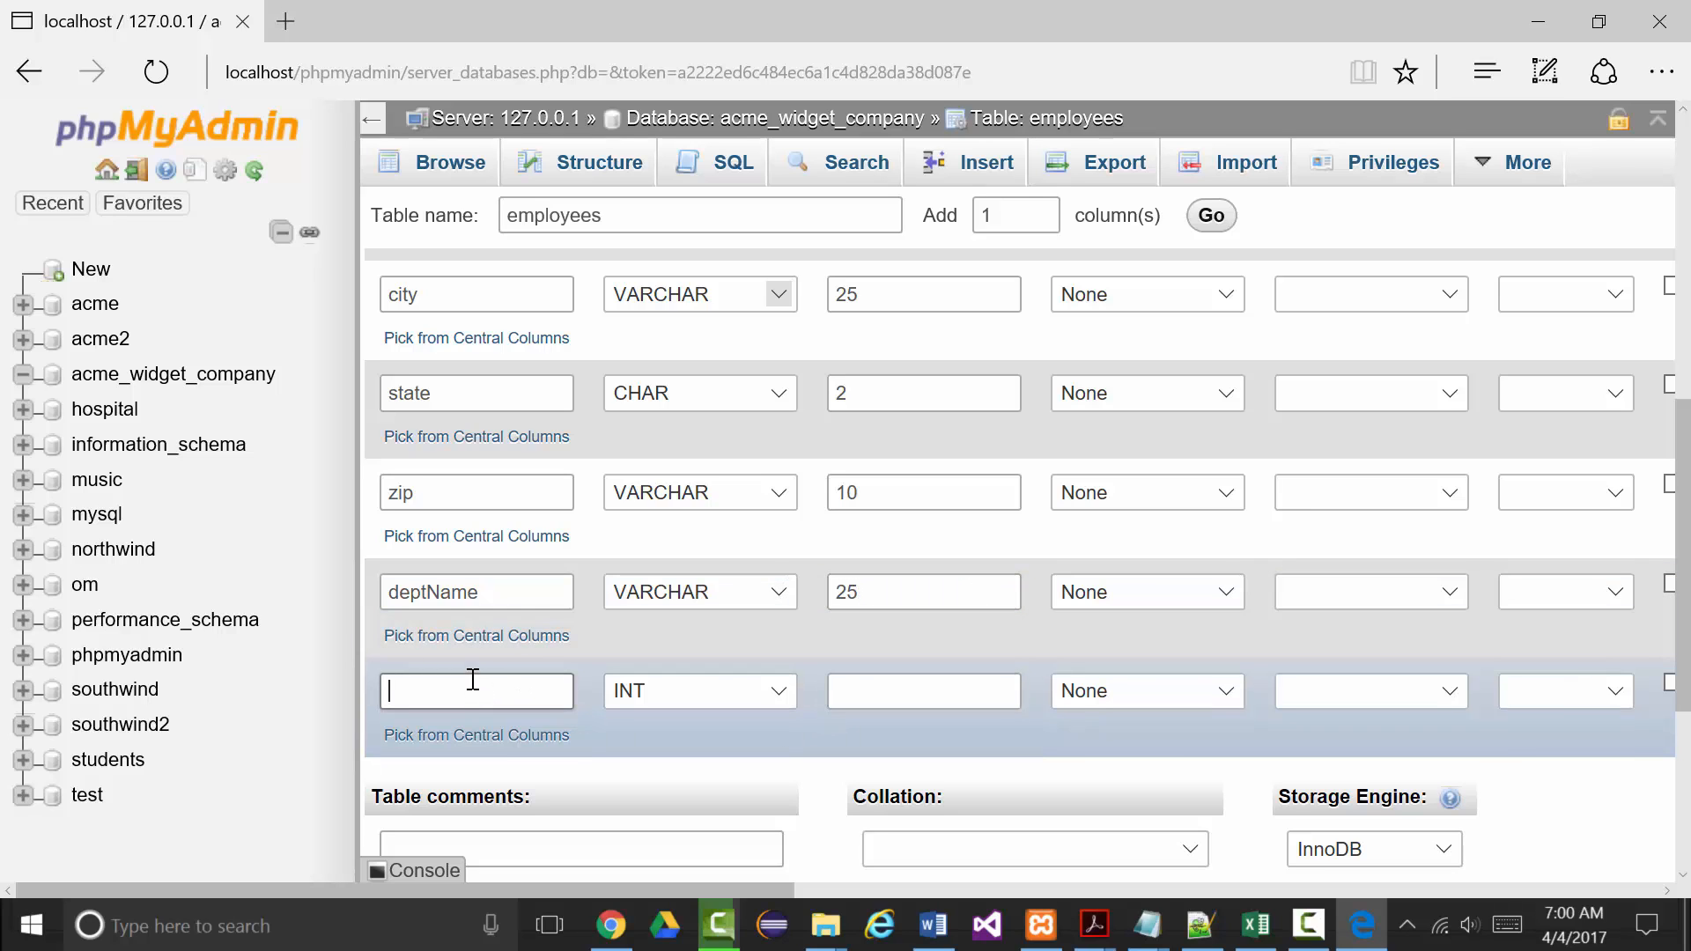
pyautogui.write('deptNumber')
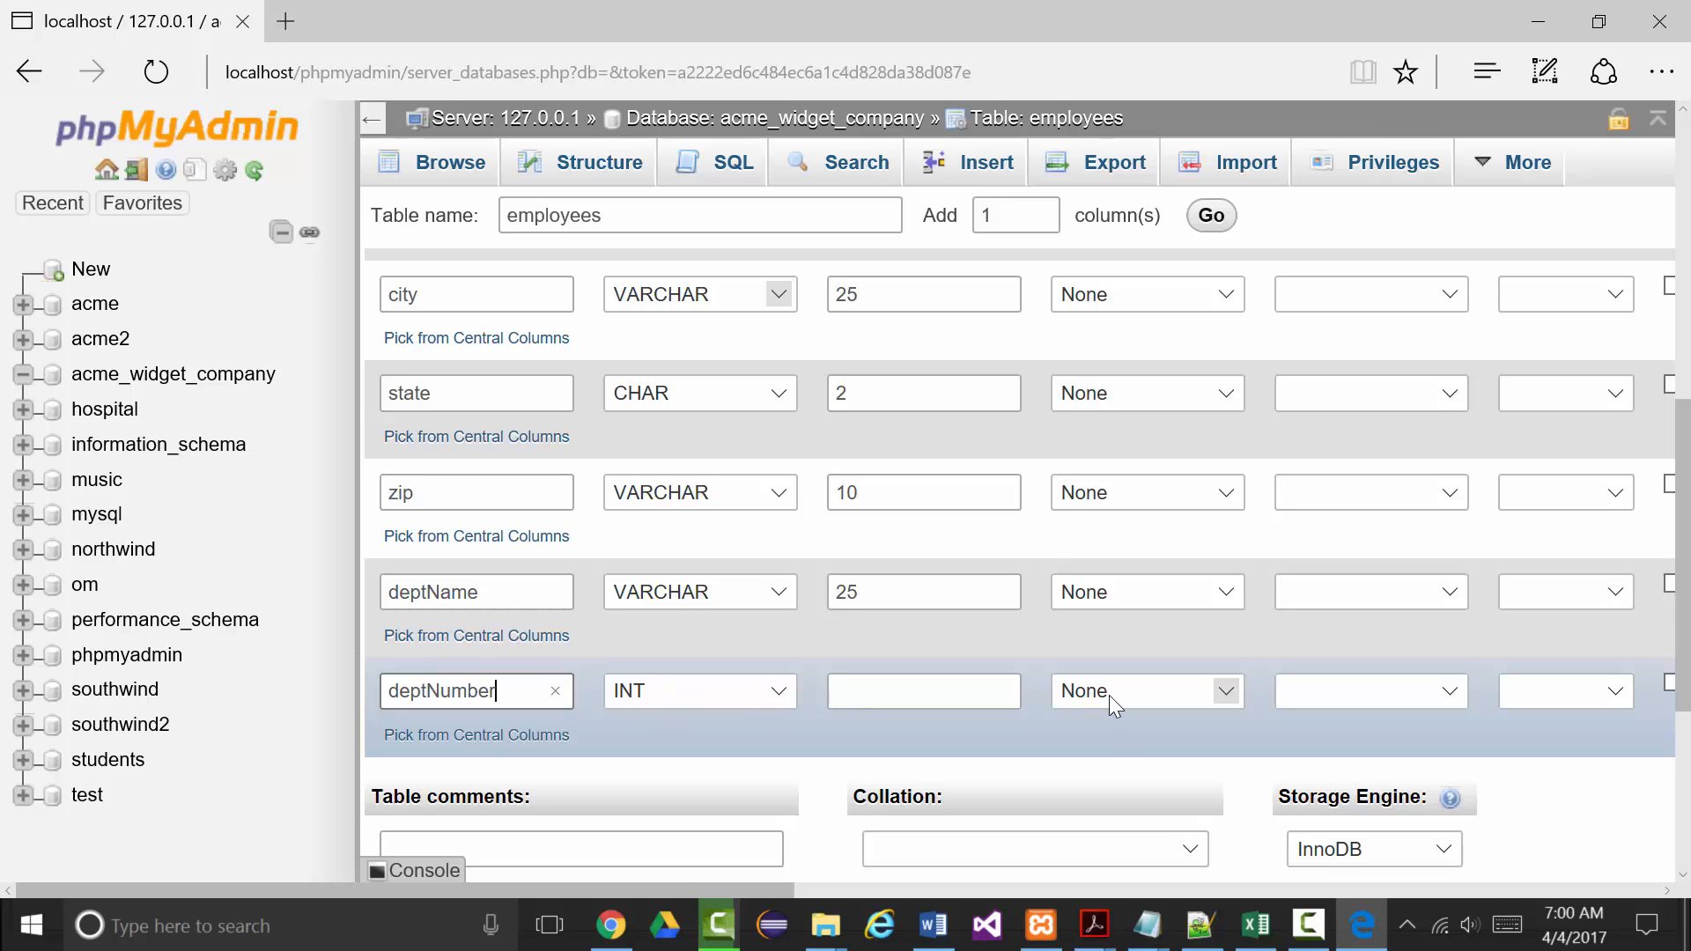
# Save the new employees table with its eleven columns, id through deptNumber.
pyautogui.scroll(-2, 1150, 728)
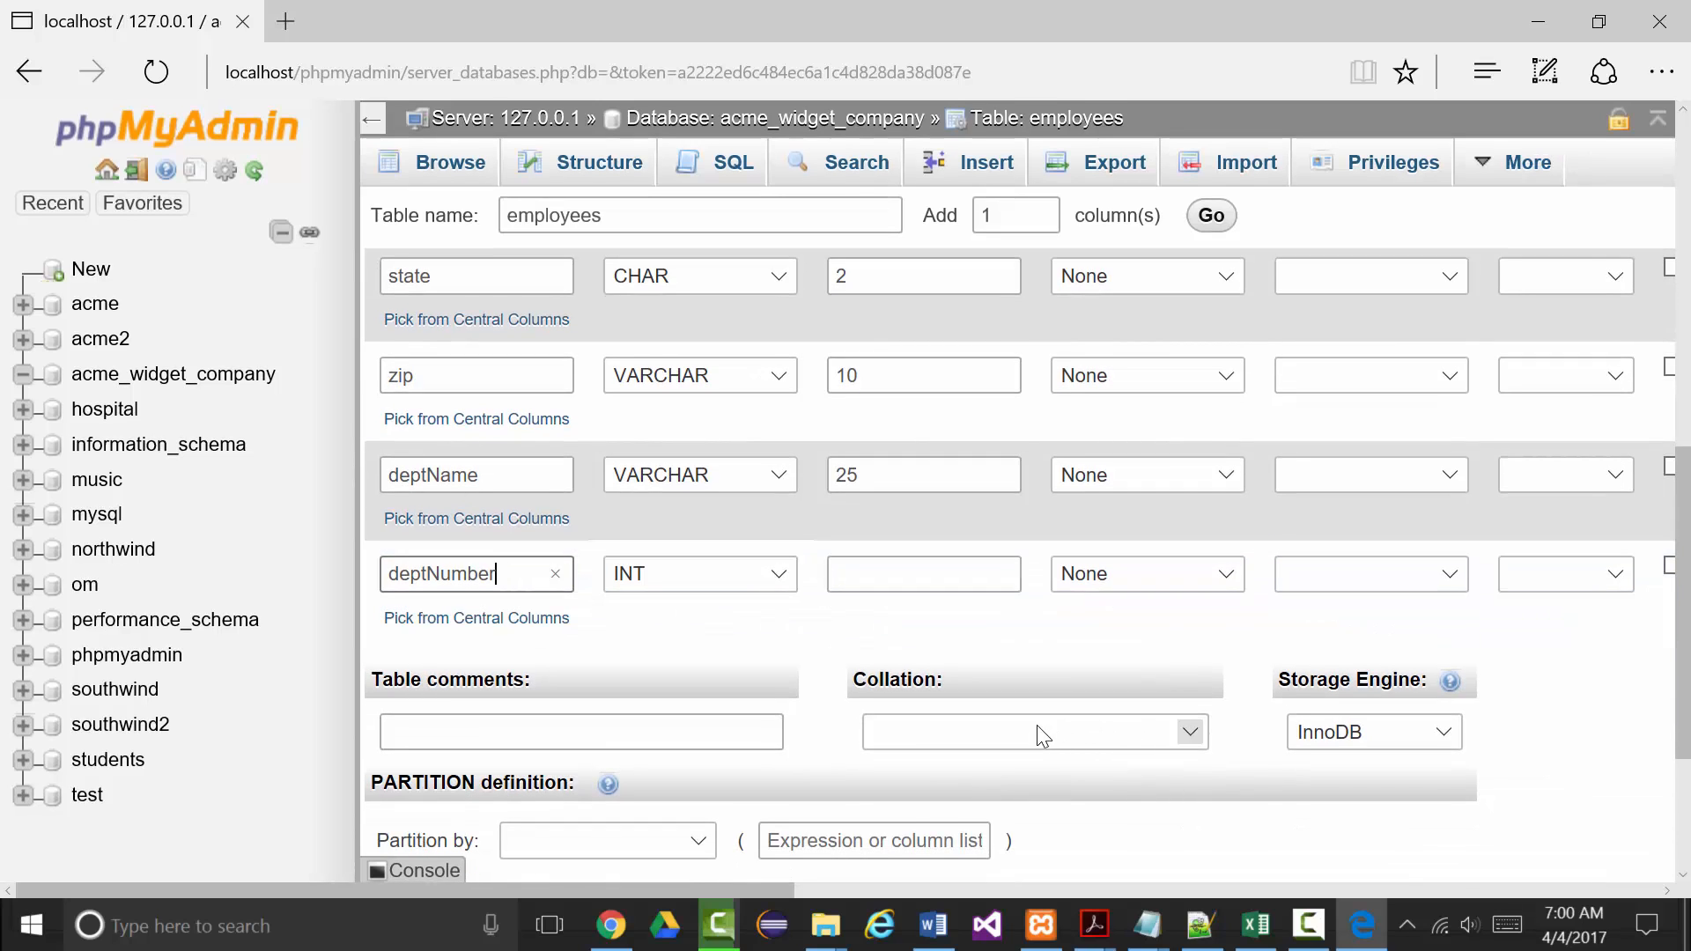
pyautogui.scroll(-3, 687, 709)
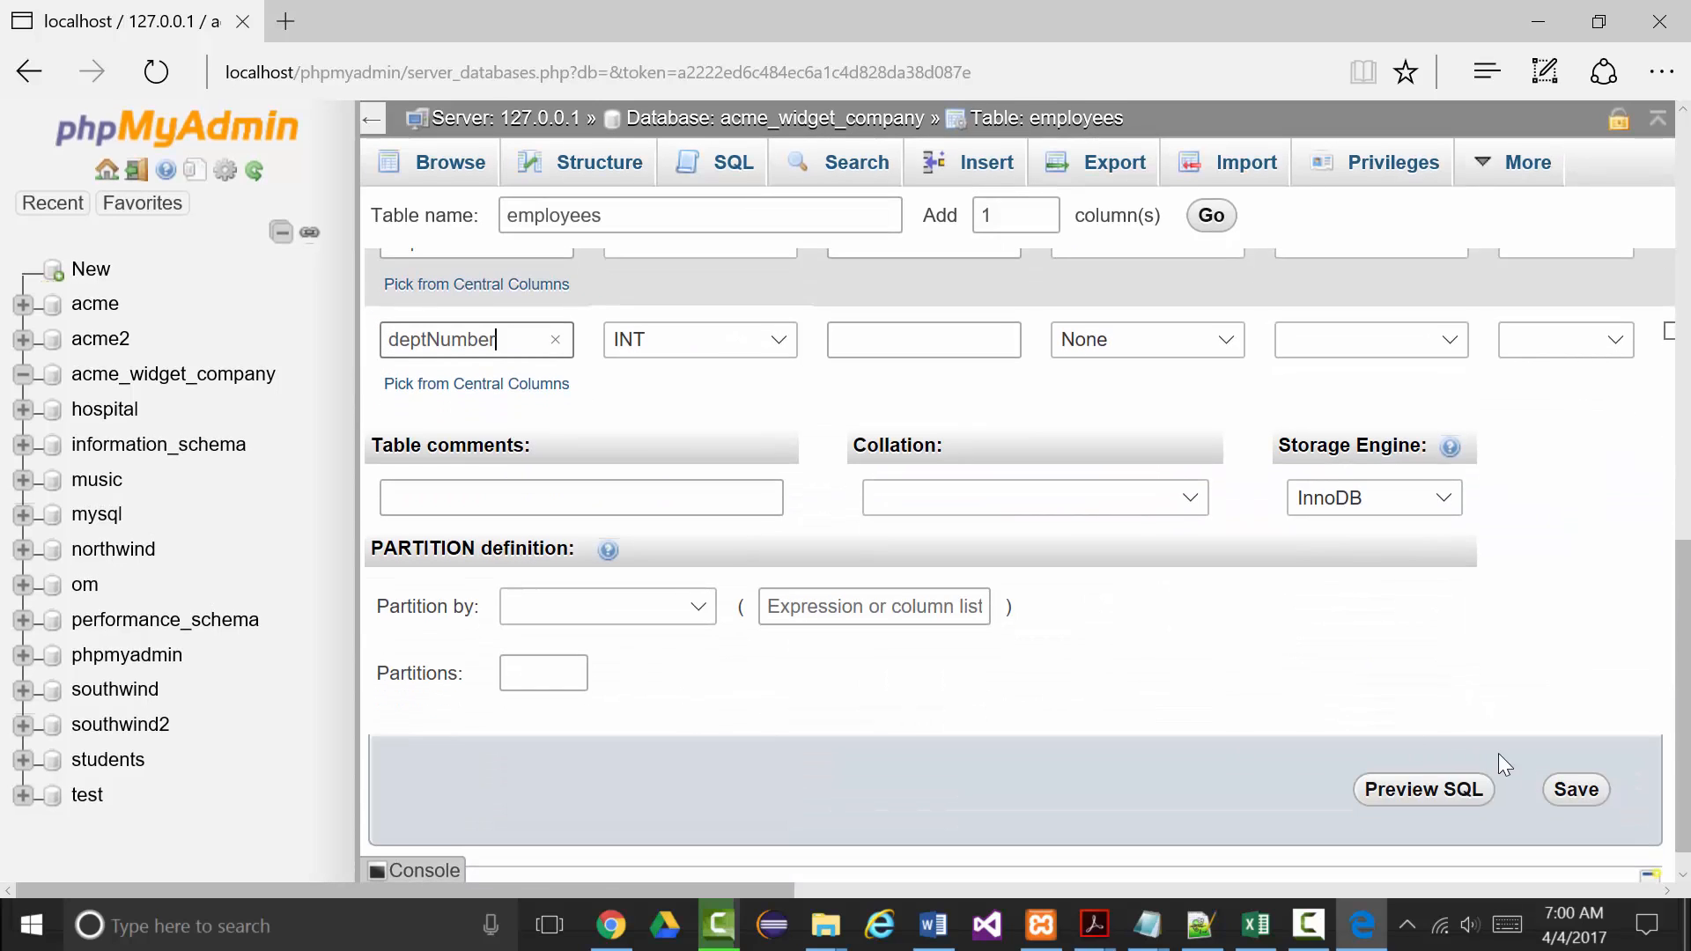
pyautogui.scroll(-1, 1581, 809)
pyautogui.scroll(3, 1069, 555)
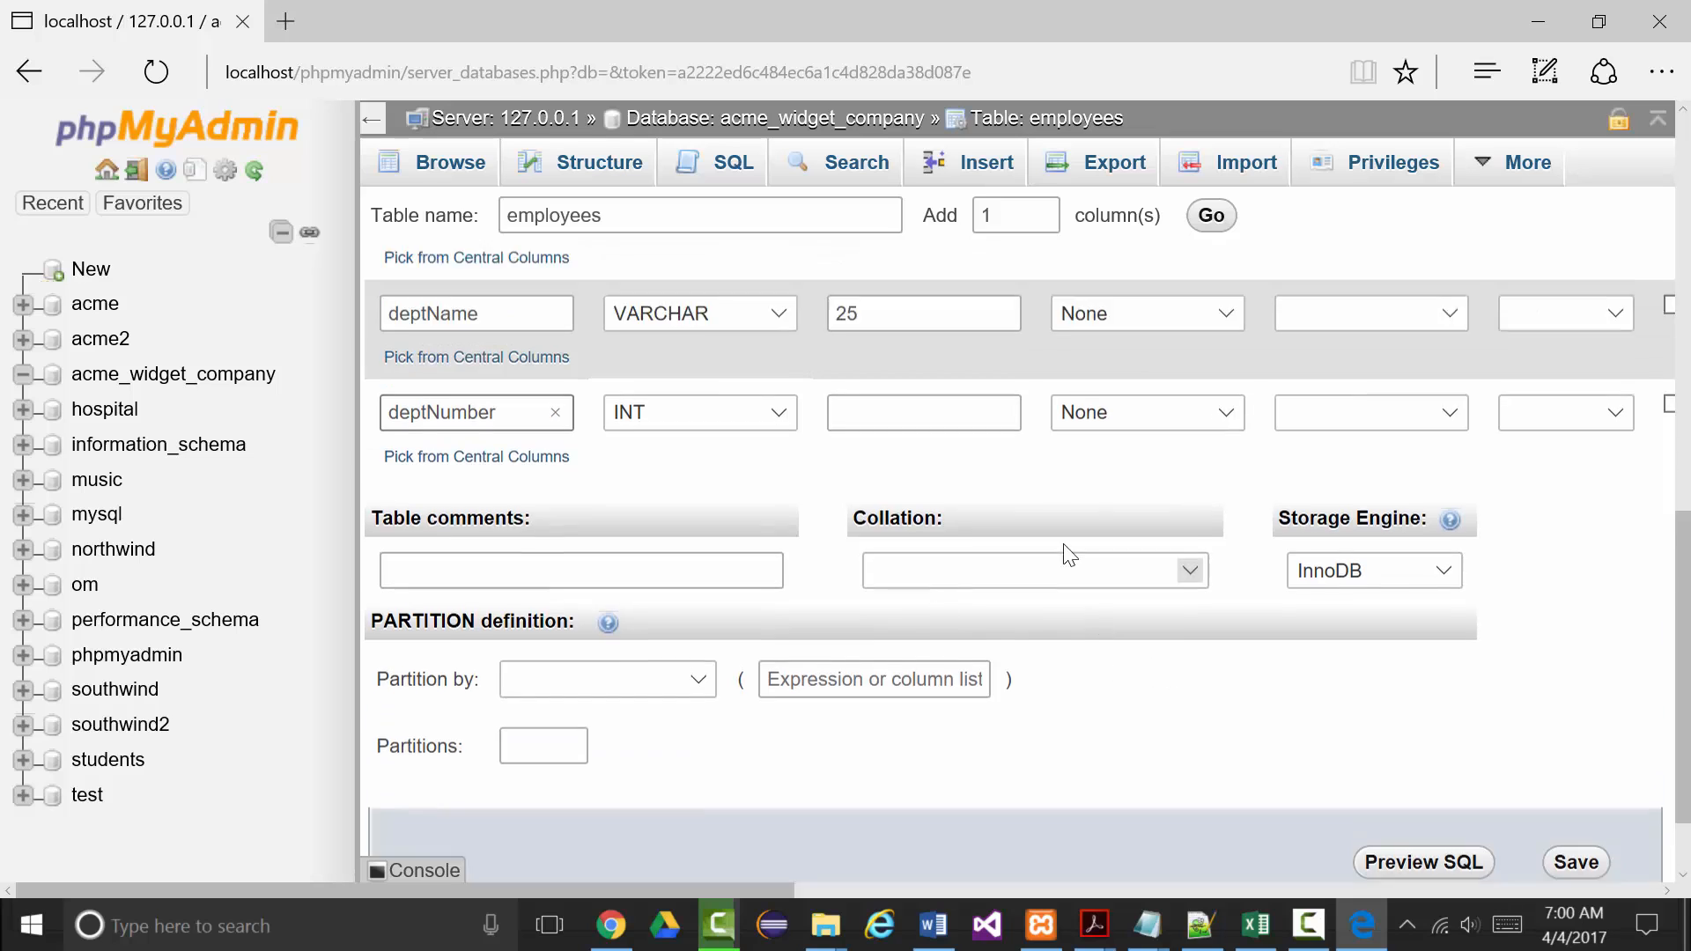
pyautogui.scroll(-3, 1409, 648)
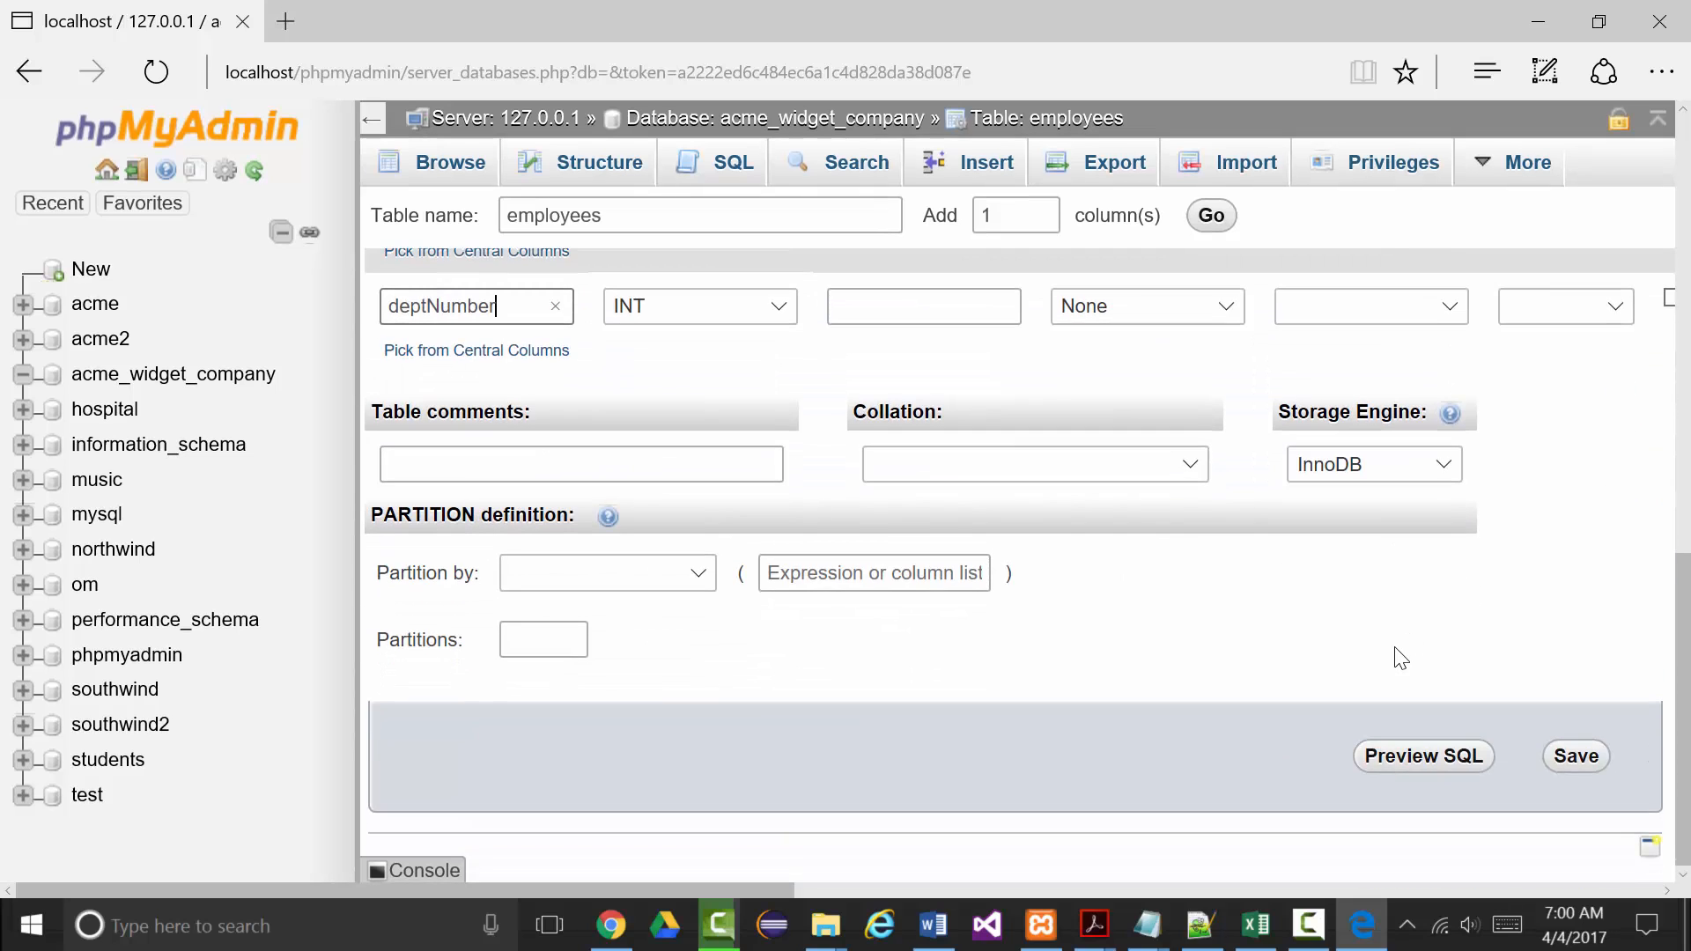
pyautogui.click(1568, 765)
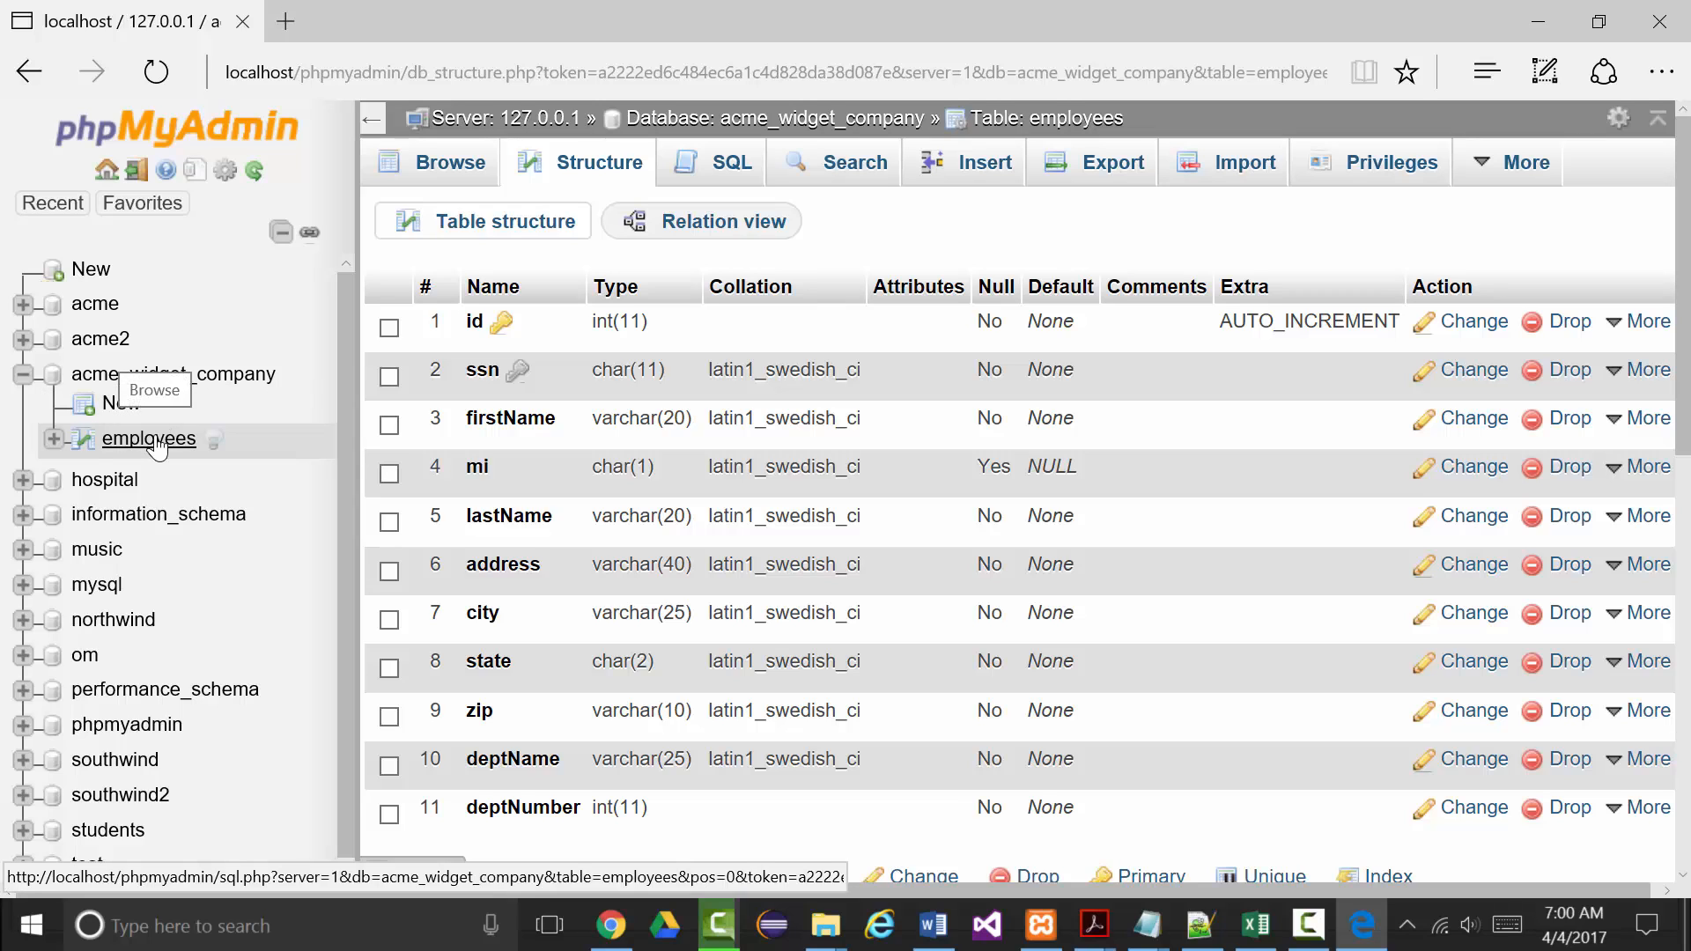
# Open the employees Insert form and enter id 1001 and the employee's SSN.
pyautogui.click(937, 194)
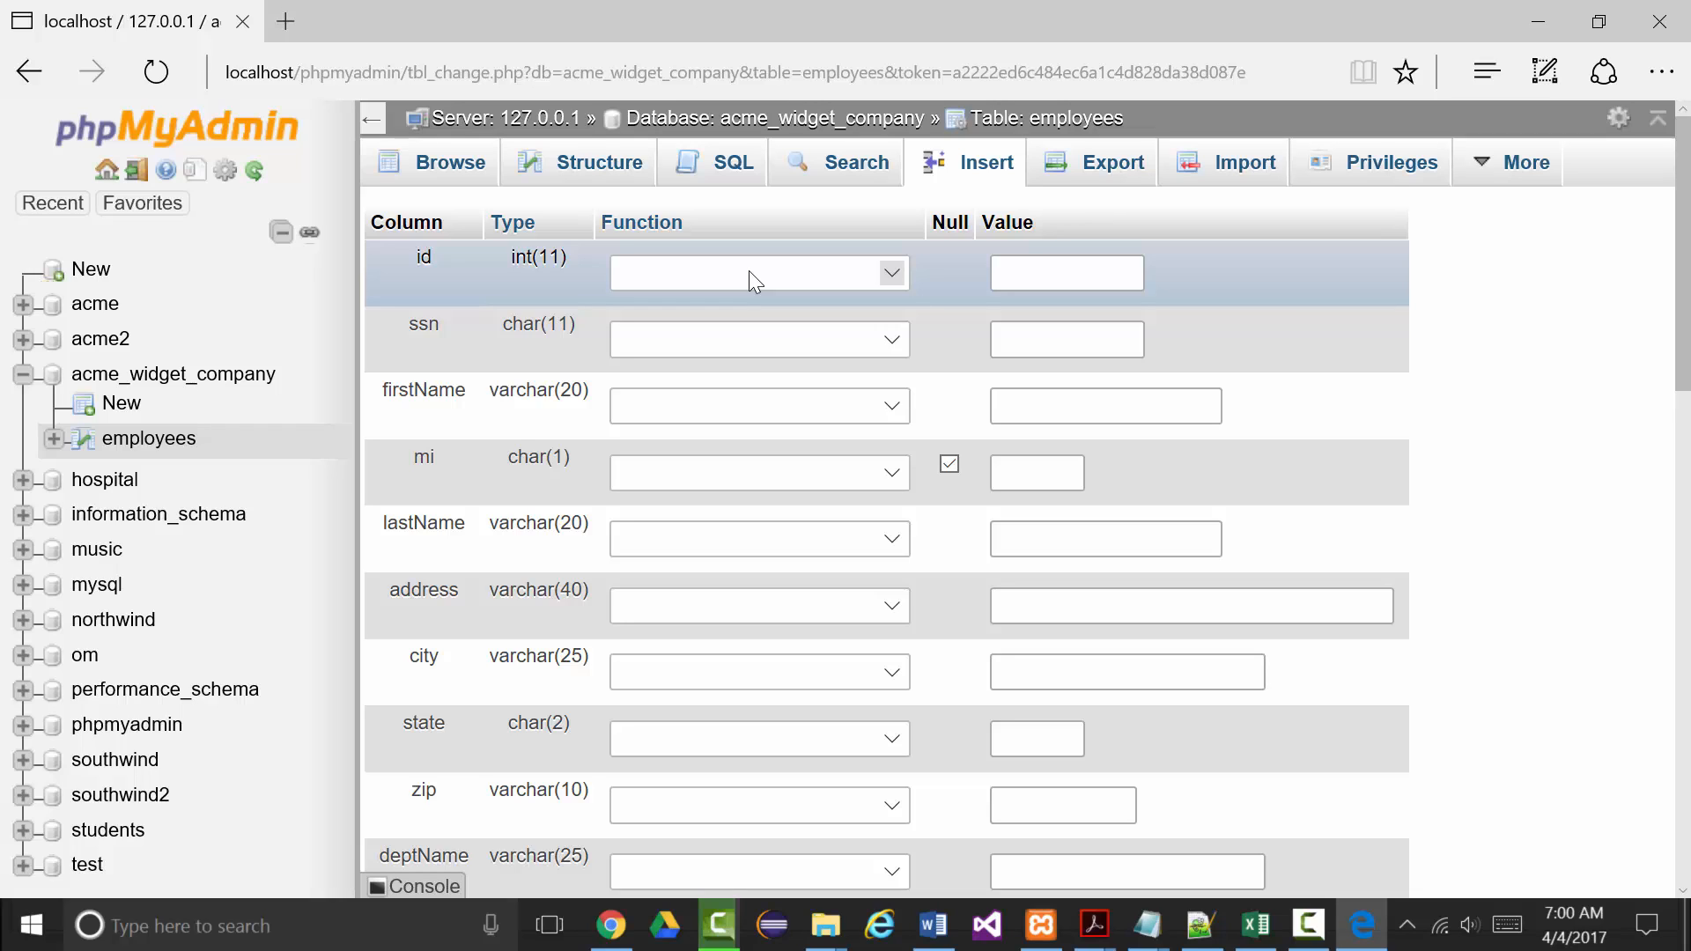
pyautogui.click(1040, 271)
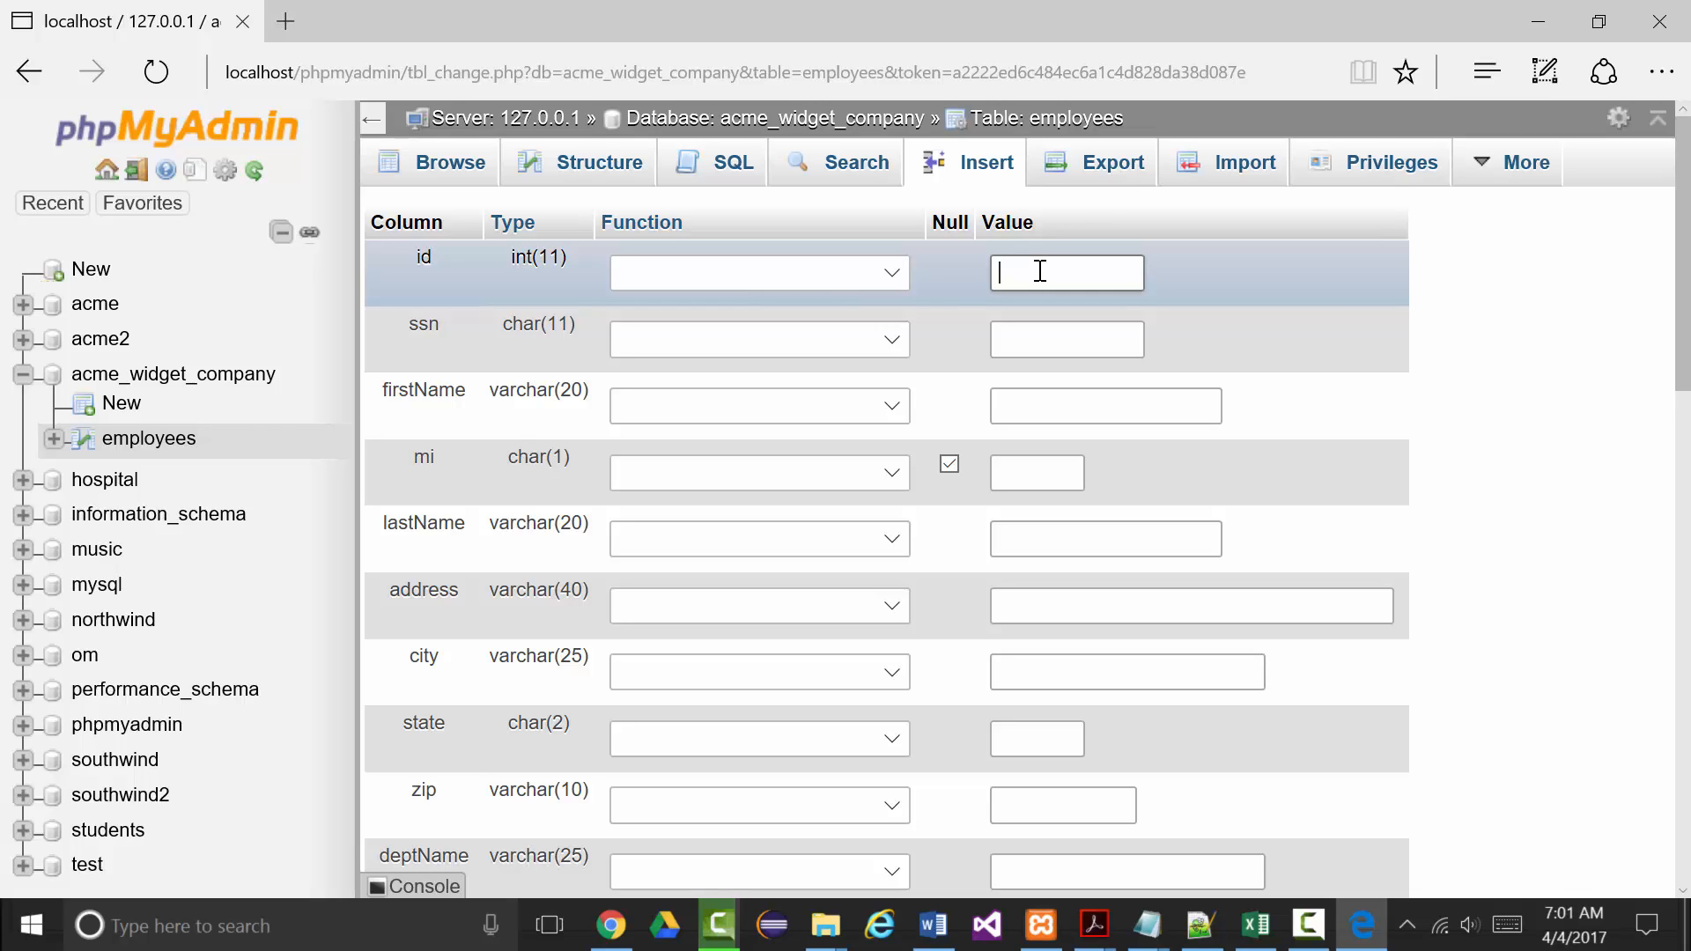
pyautogui.write('1001')
pyautogui.click(1114, 328)
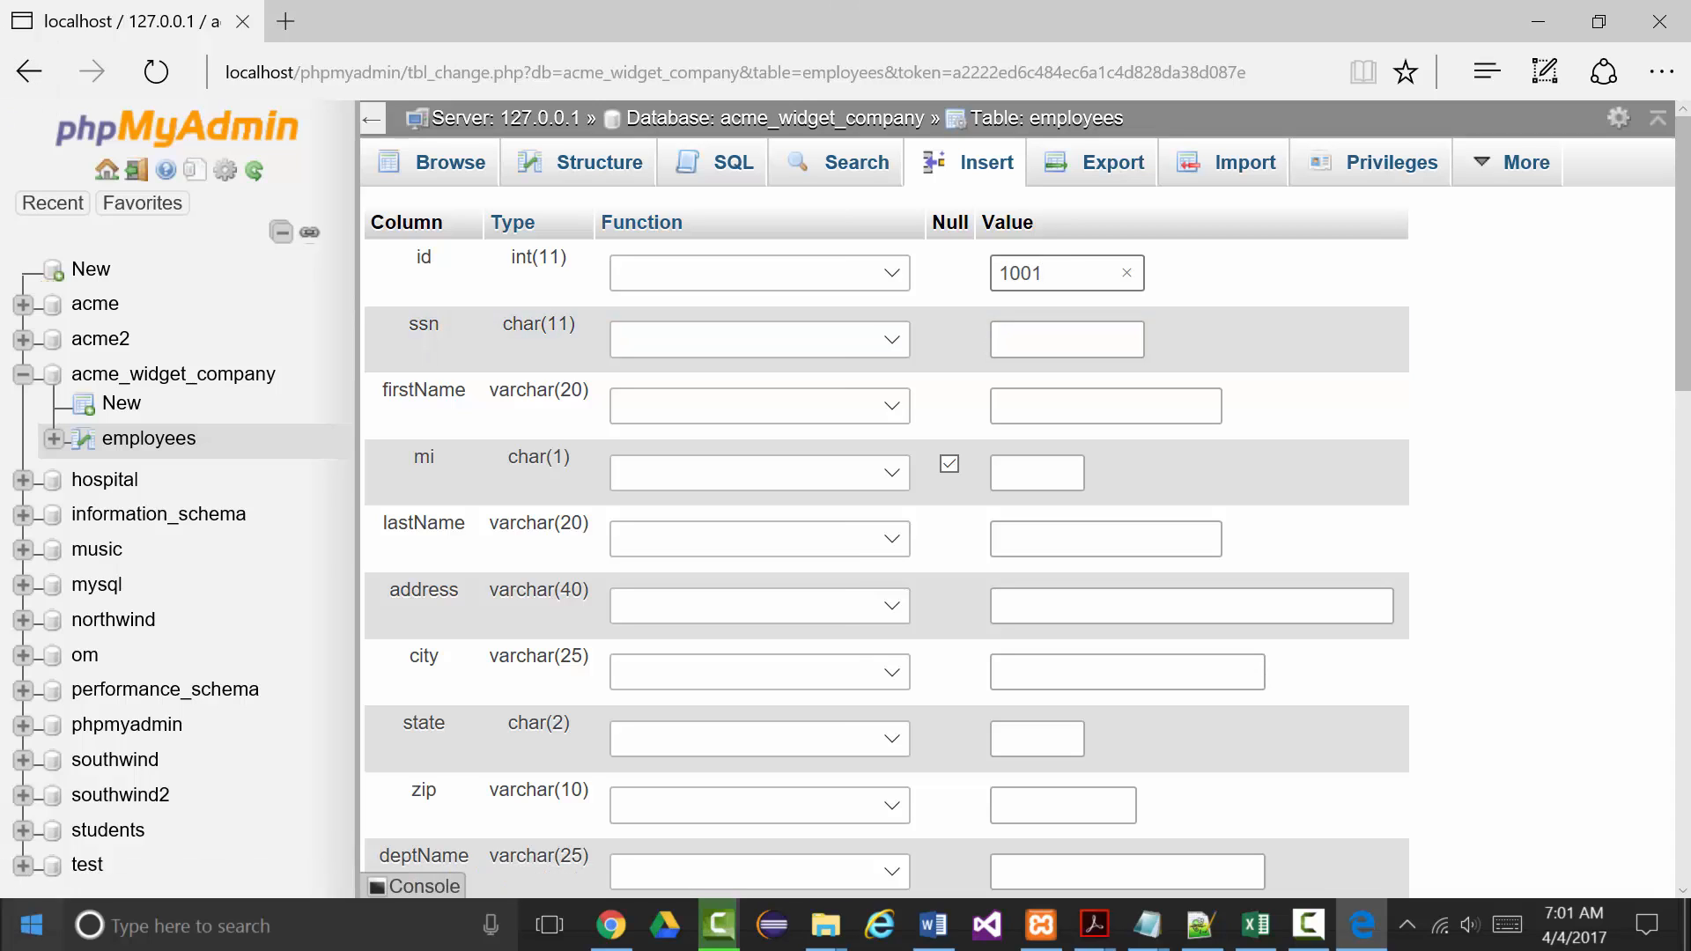
pyautogui.click(1038, 345)
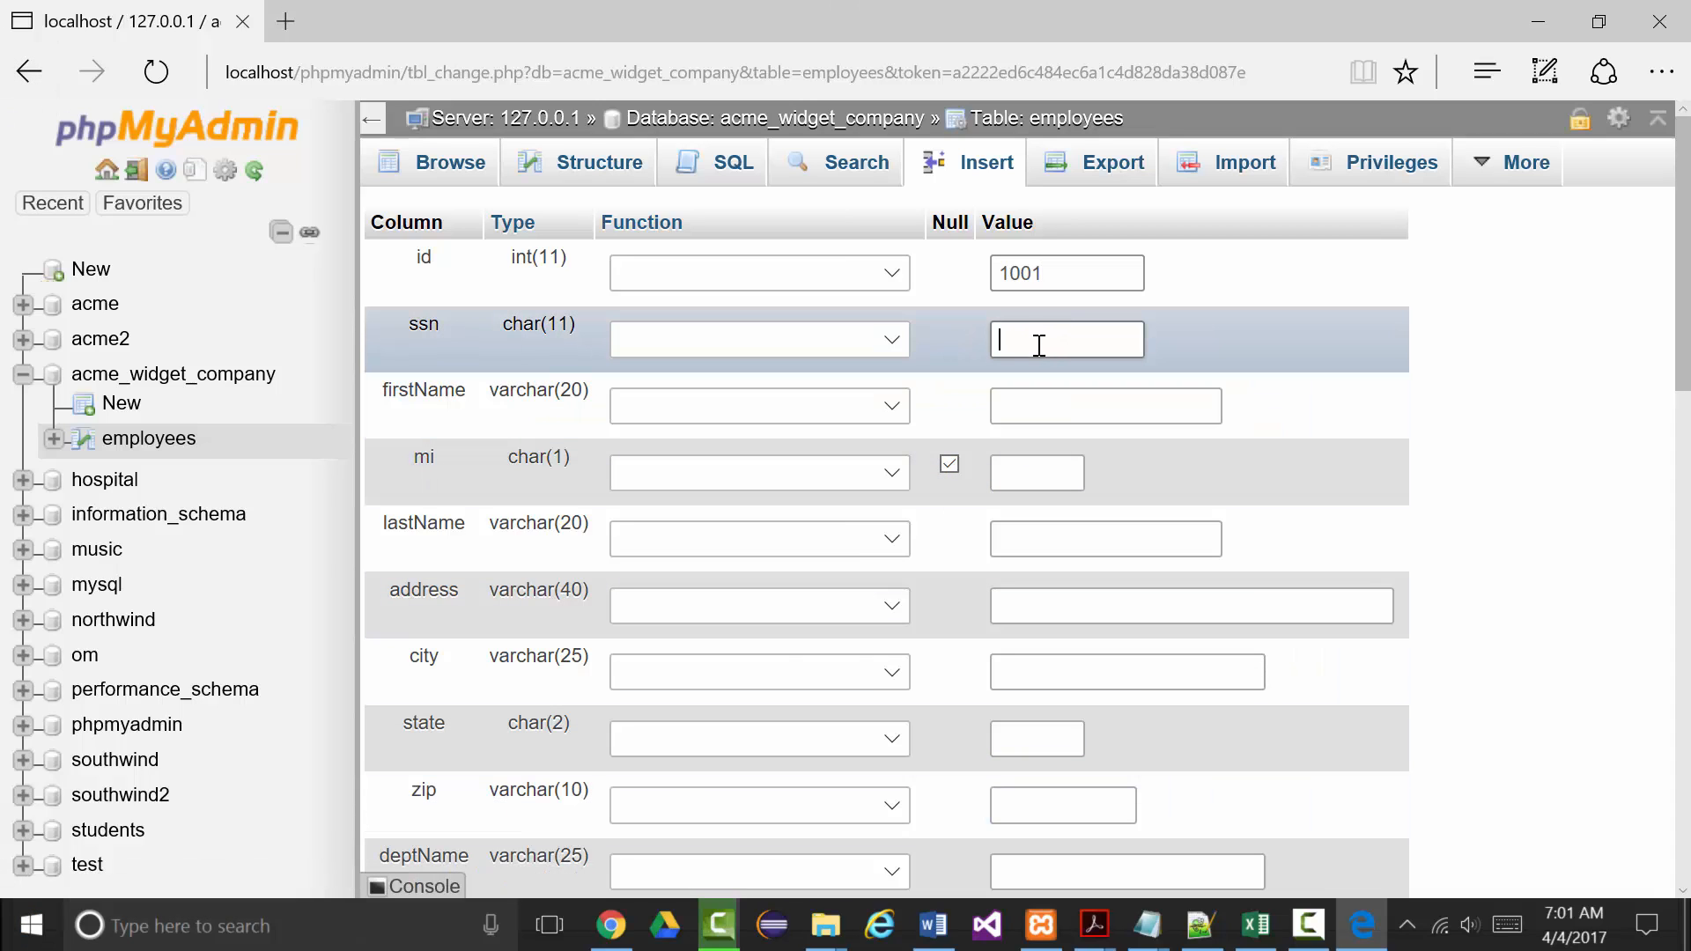
pyautogui.write('111-22-3333')
# Enter the employee's first name, middle initial, last name, street address and city.
pyautogui.click(1026, 414)
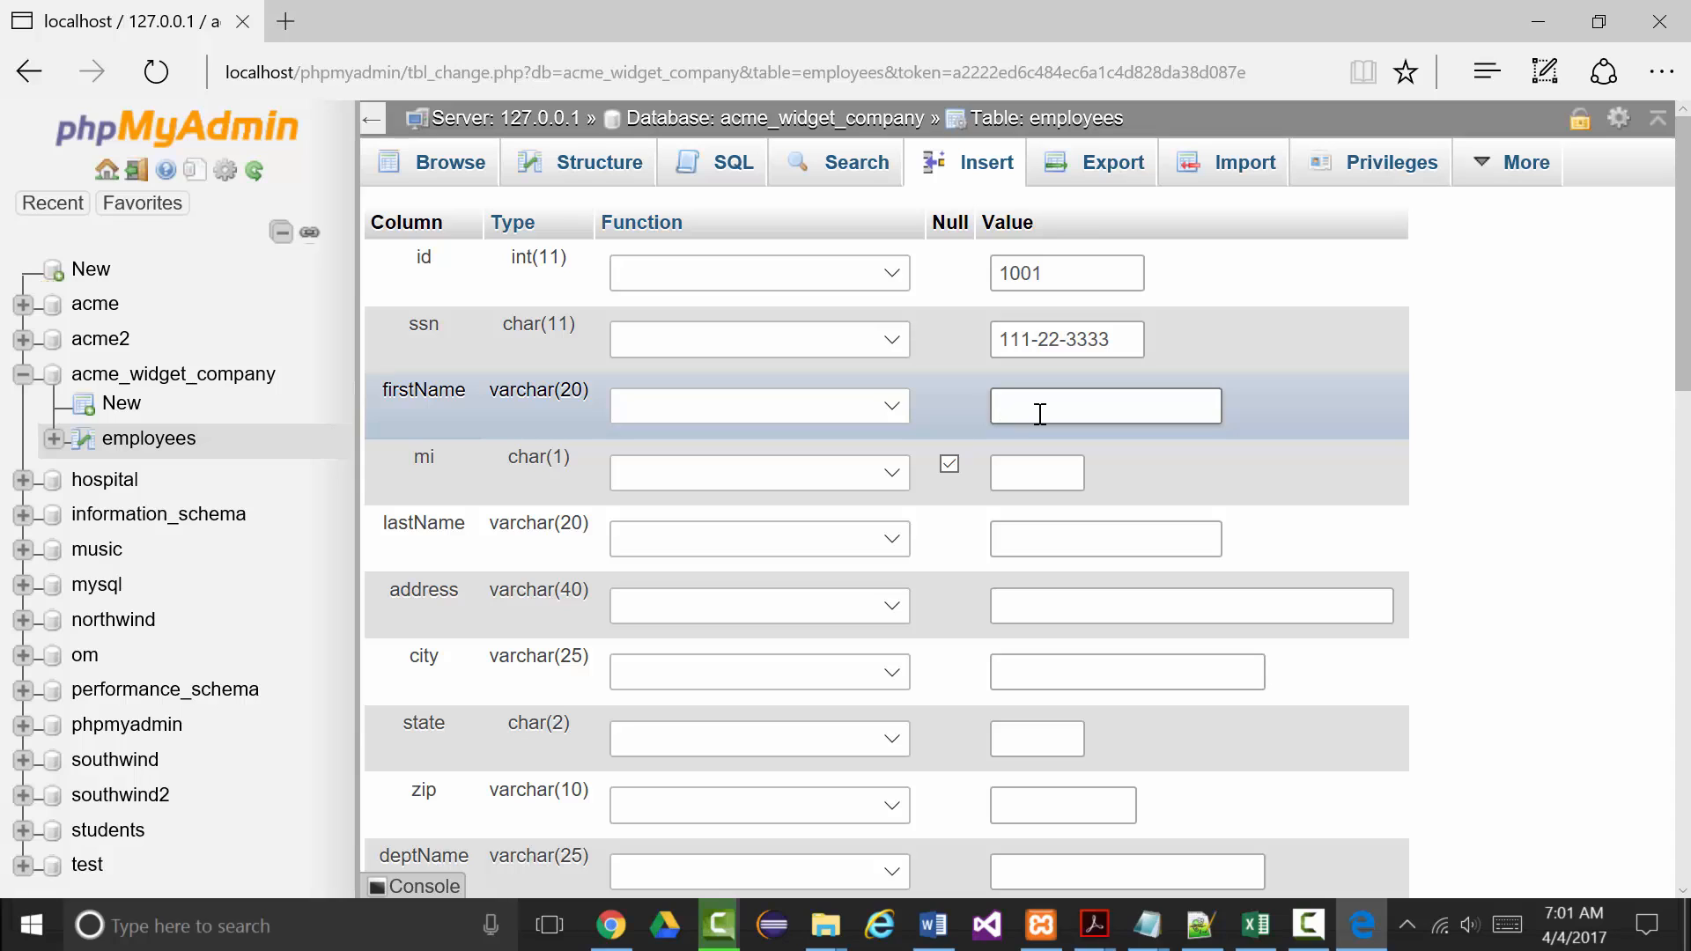
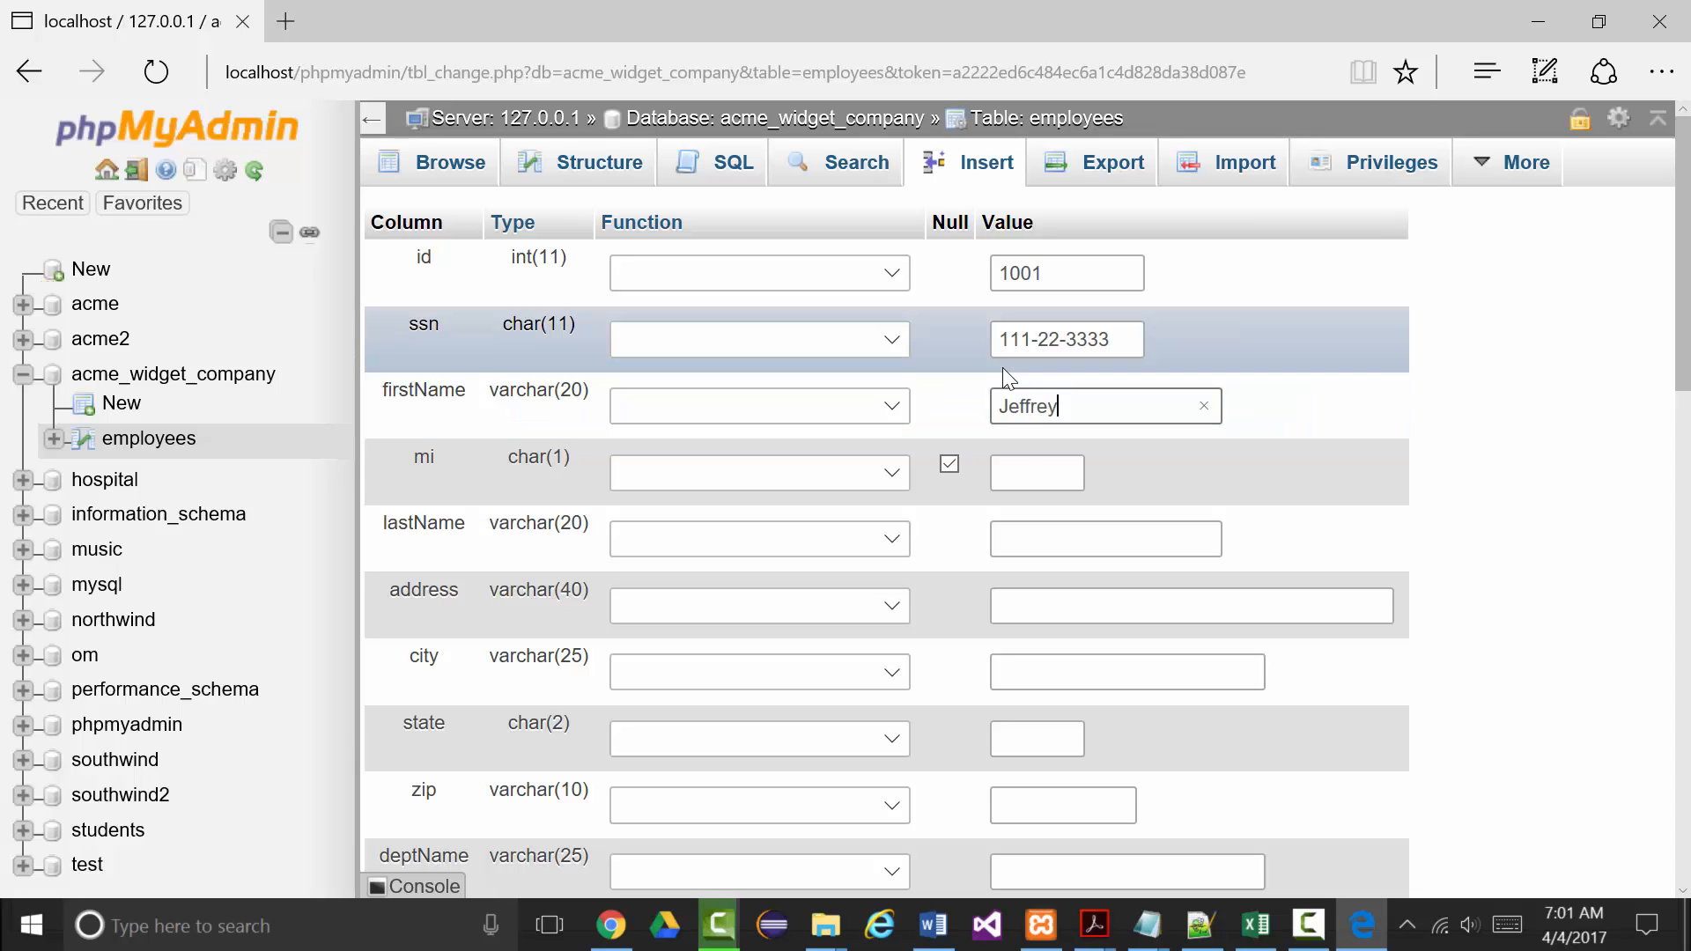
pyautogui.click(1016, 475)
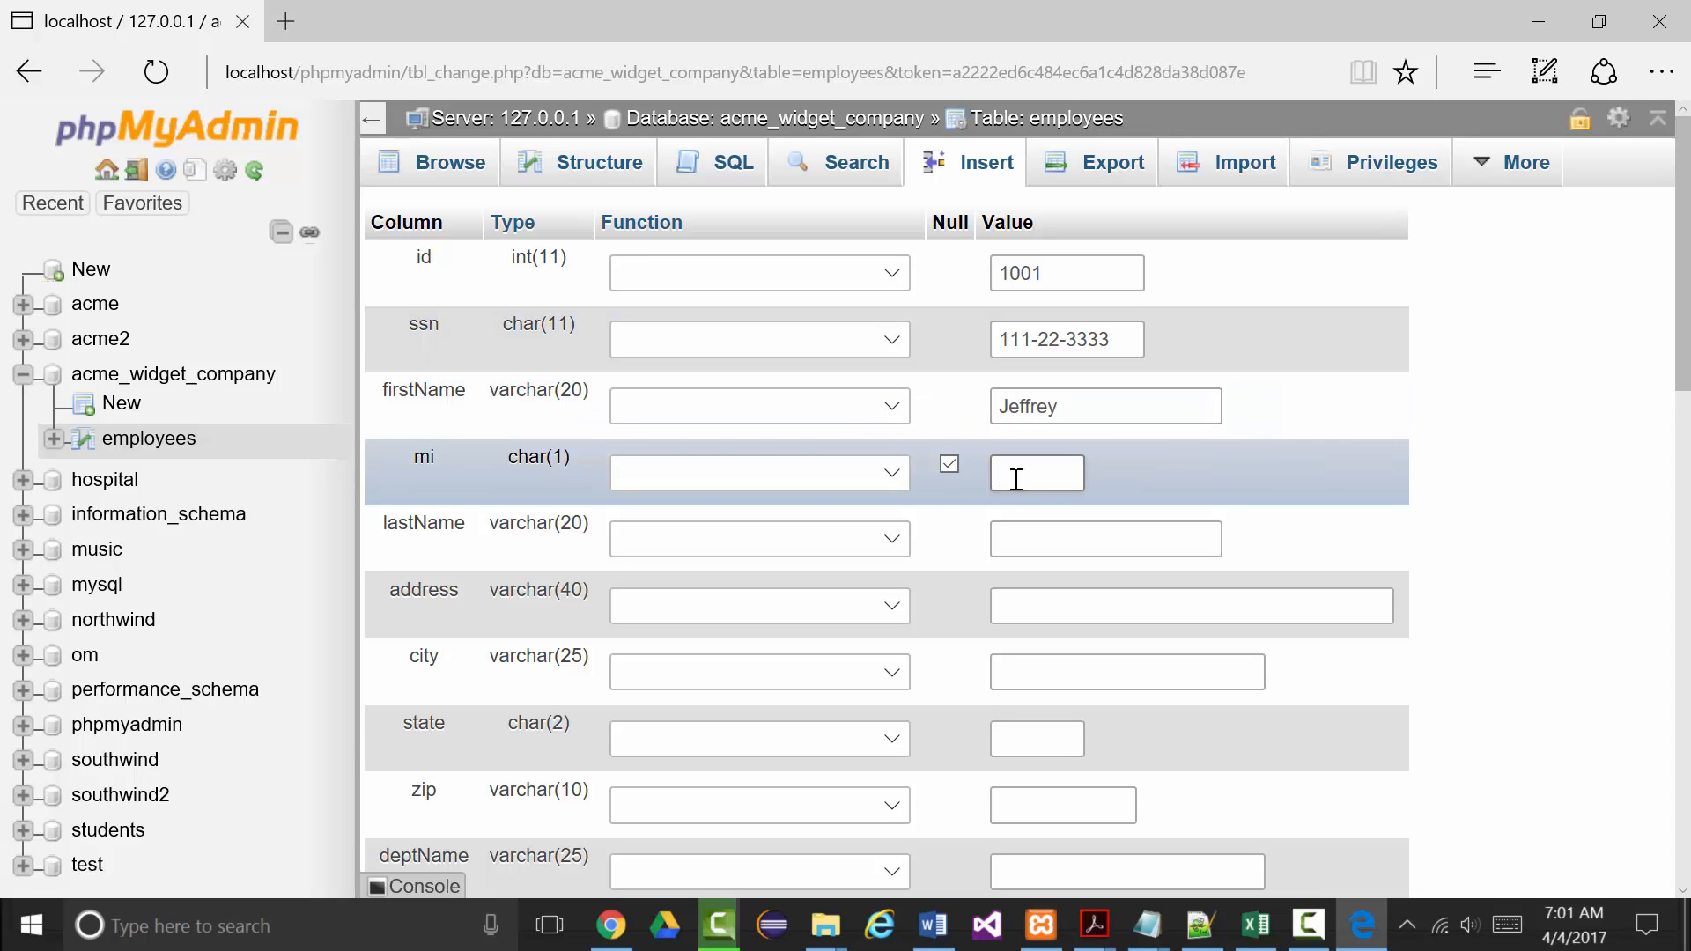
pyautogui.write('P')
pyautogui.click(1008, 528)
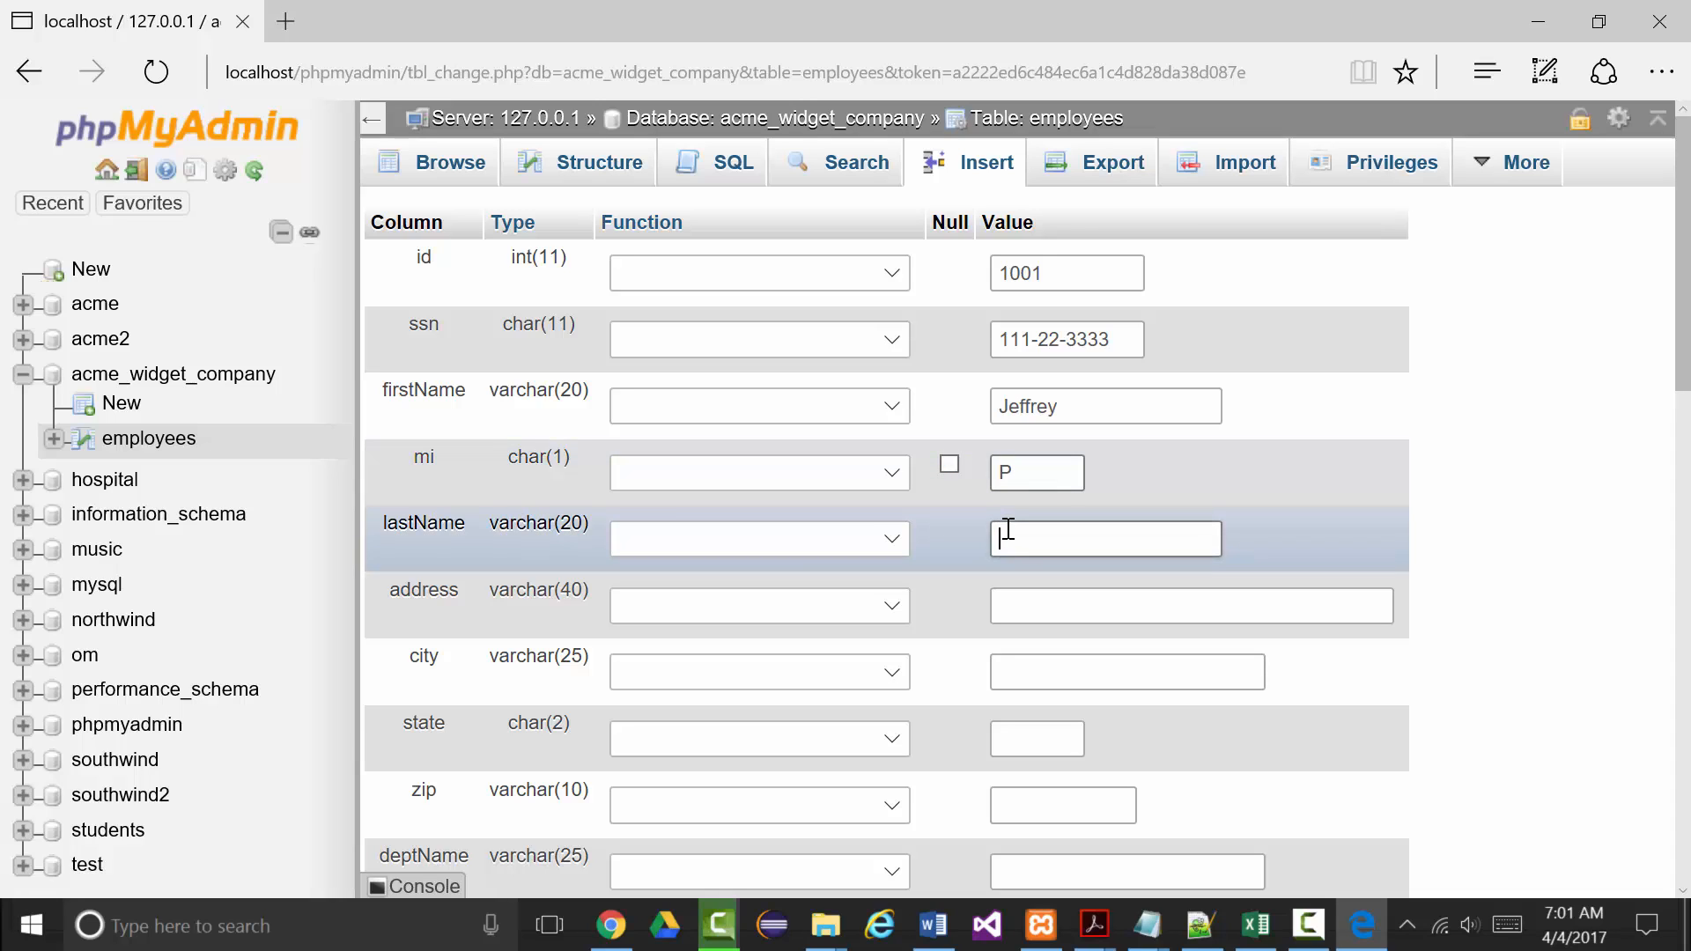
pyautogui.click(1022, 612)
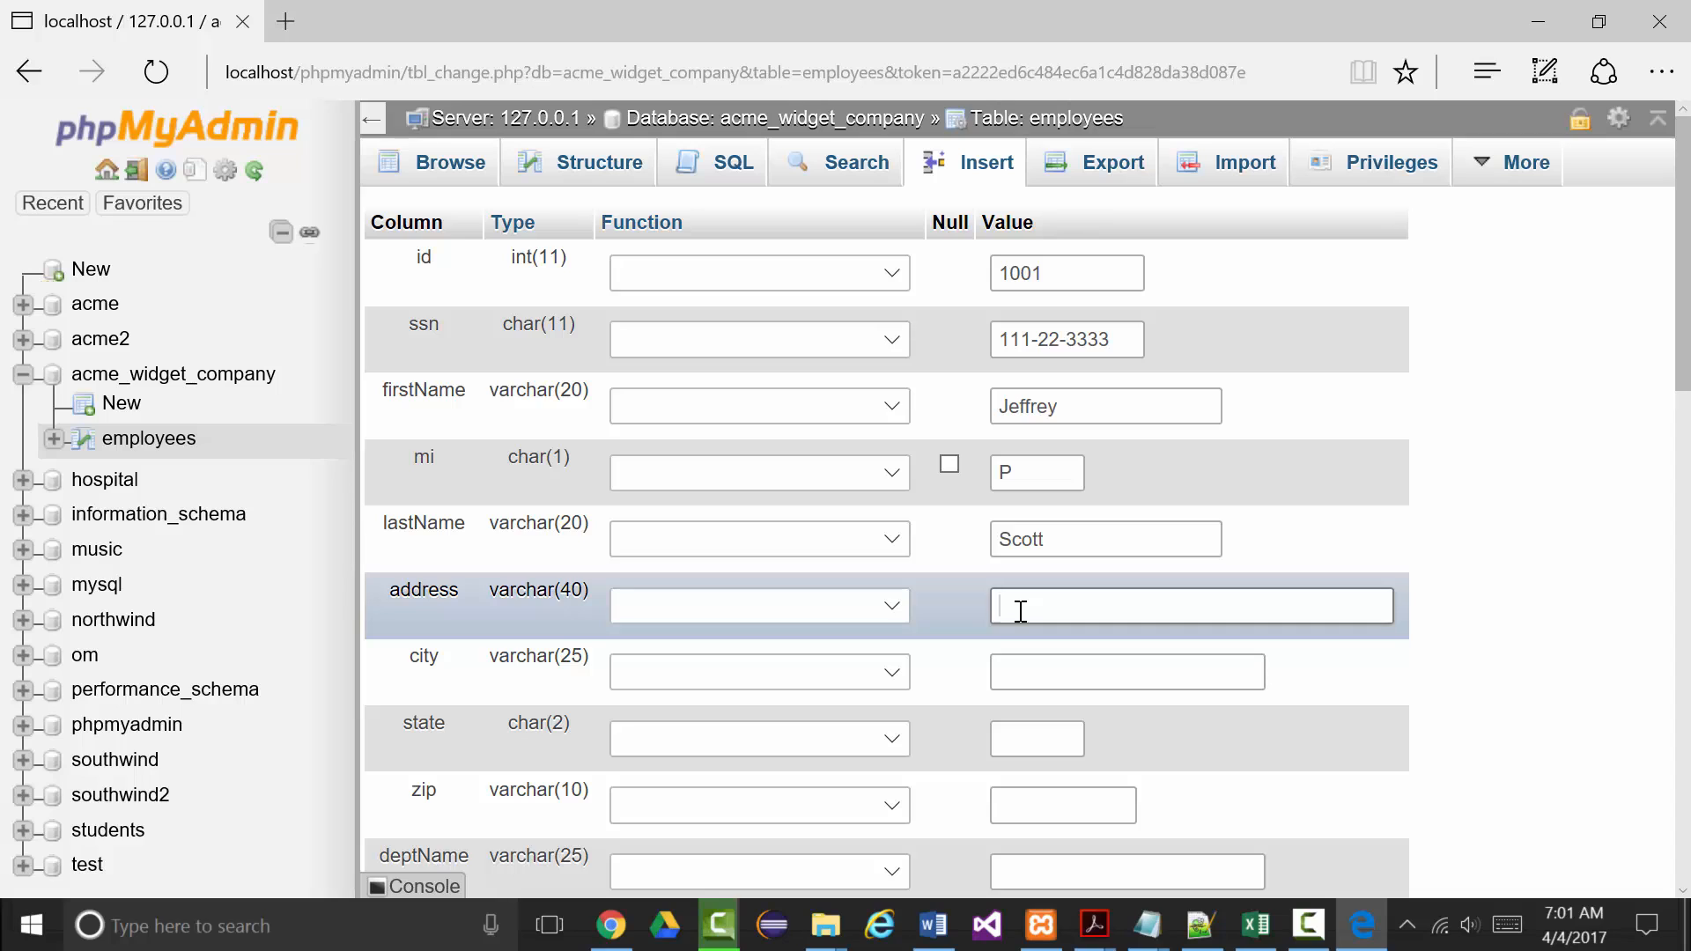
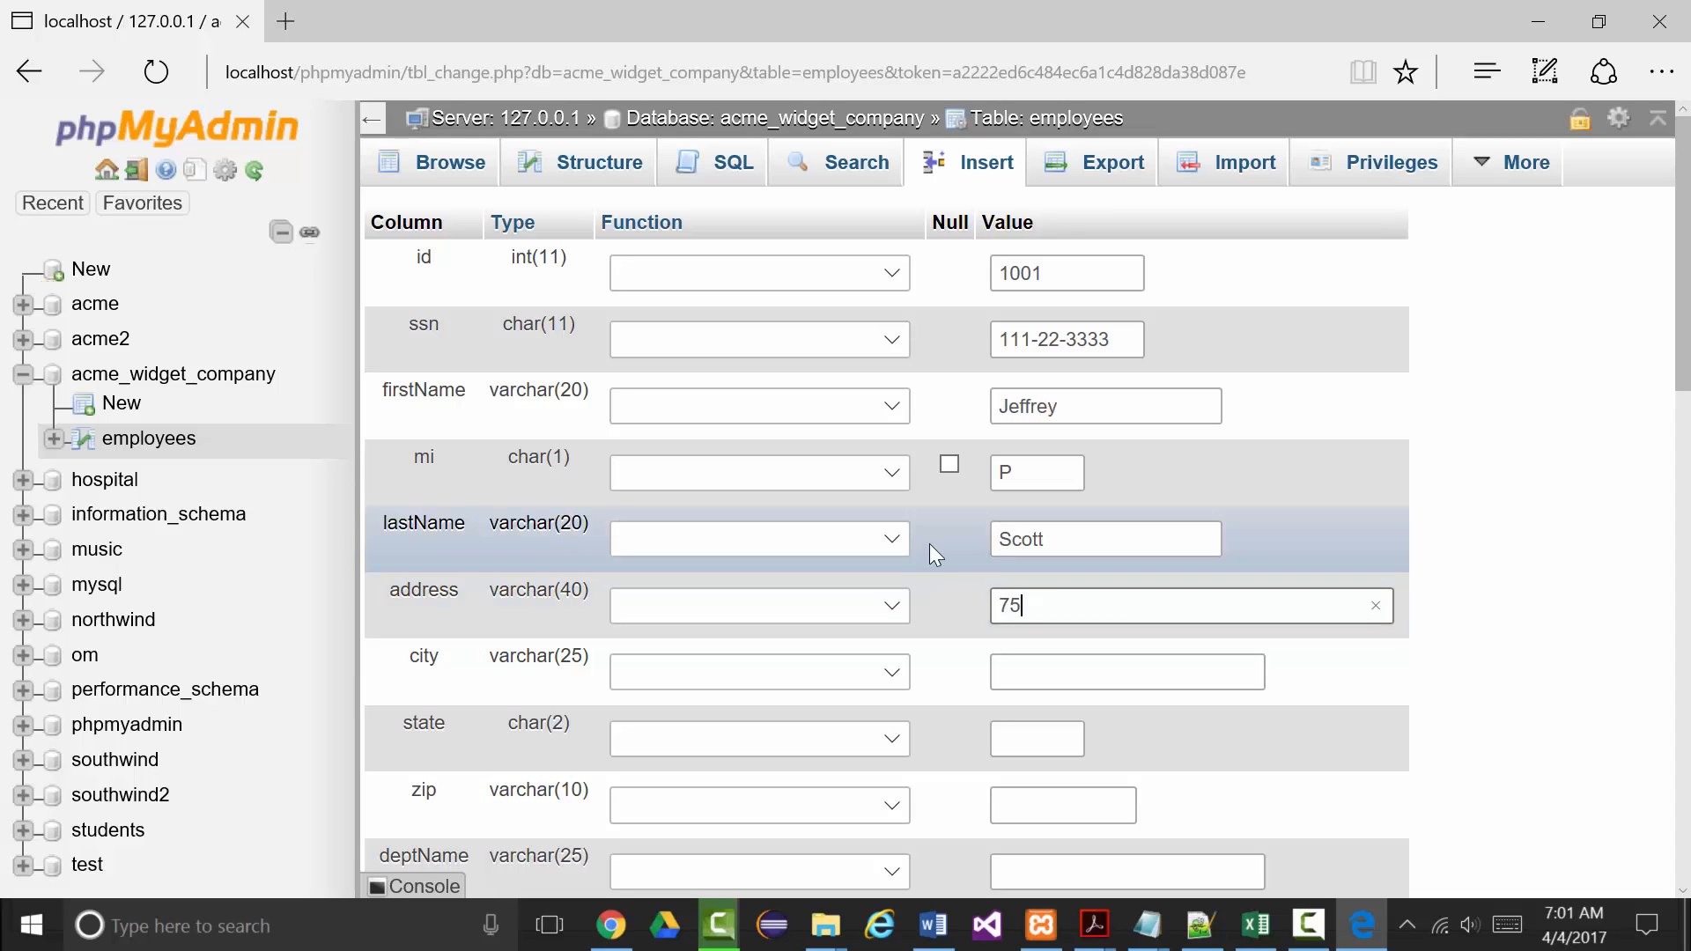
pyautogui.click(1038, 672)
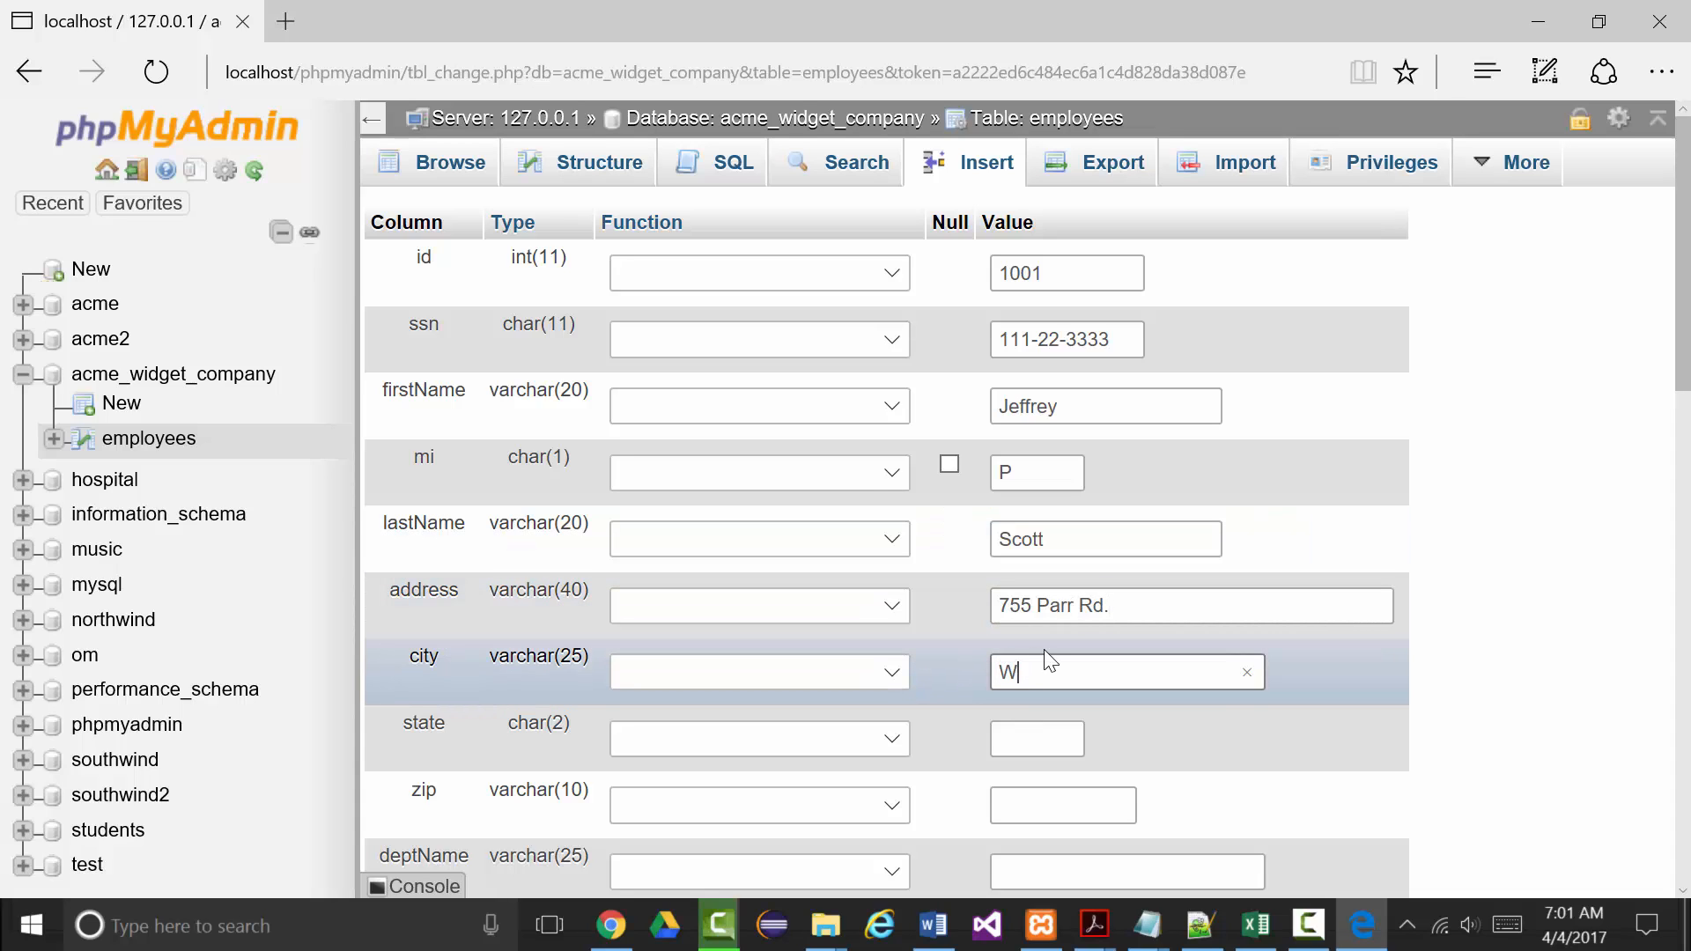
# Fill in state and zip, deptName Information Technology and deptNumber 1.
pyautogui.scroll(-1, 1050, 650)
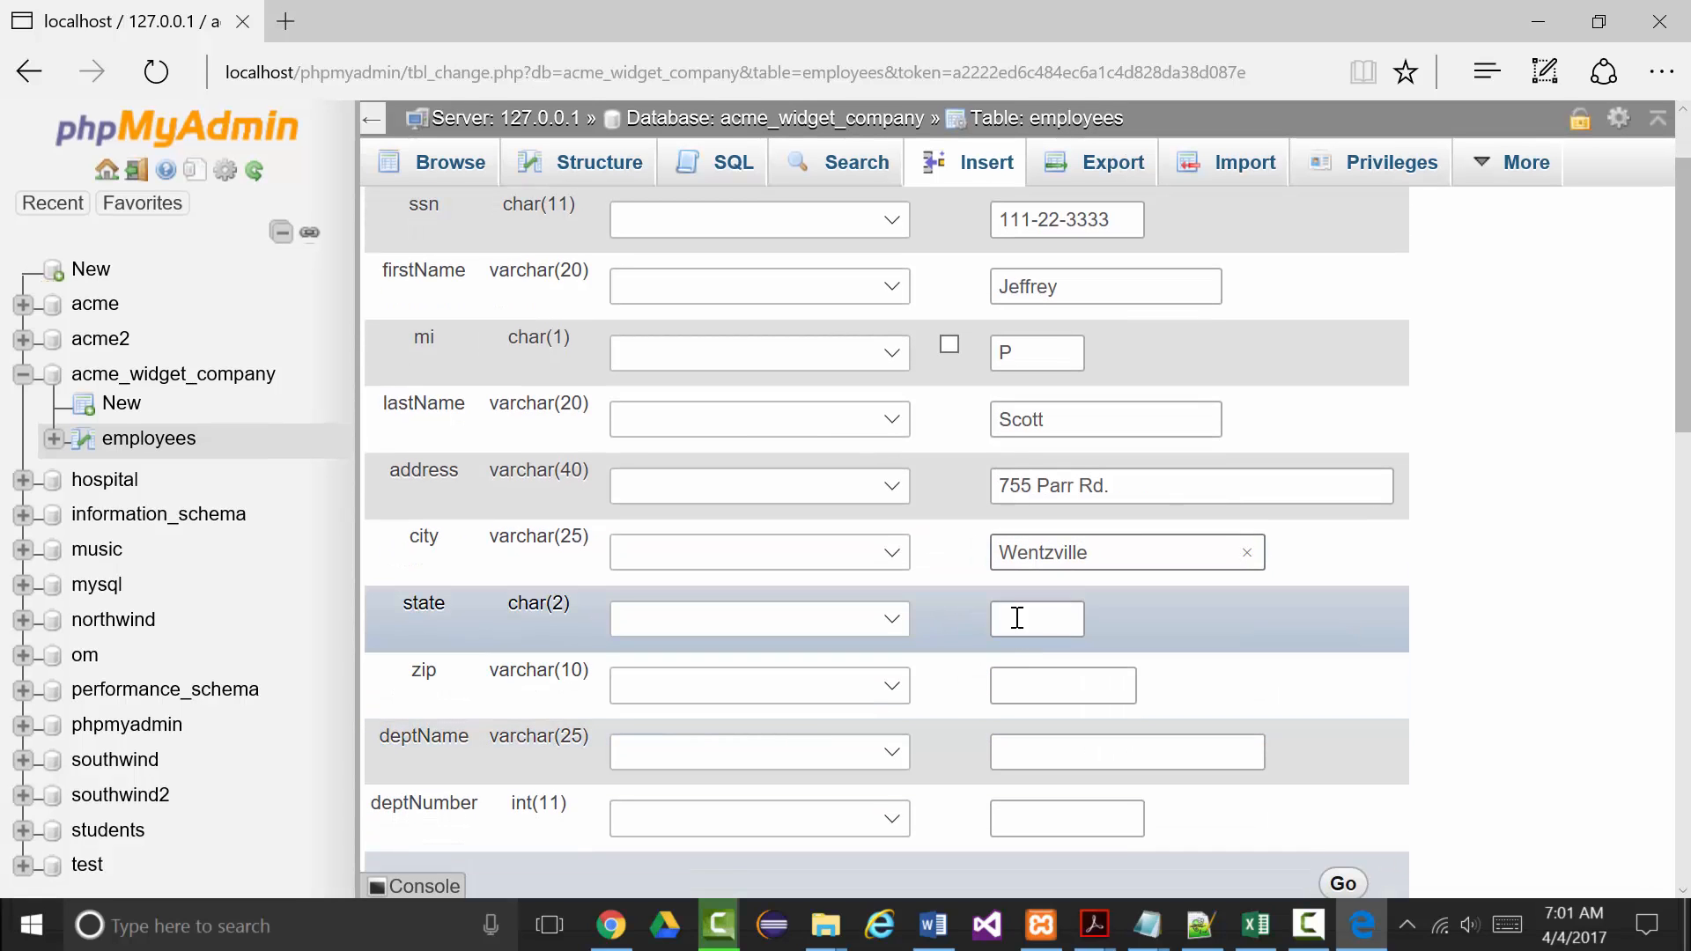
pyautogui.click(1018, 617)
pyautogui.write('MO')
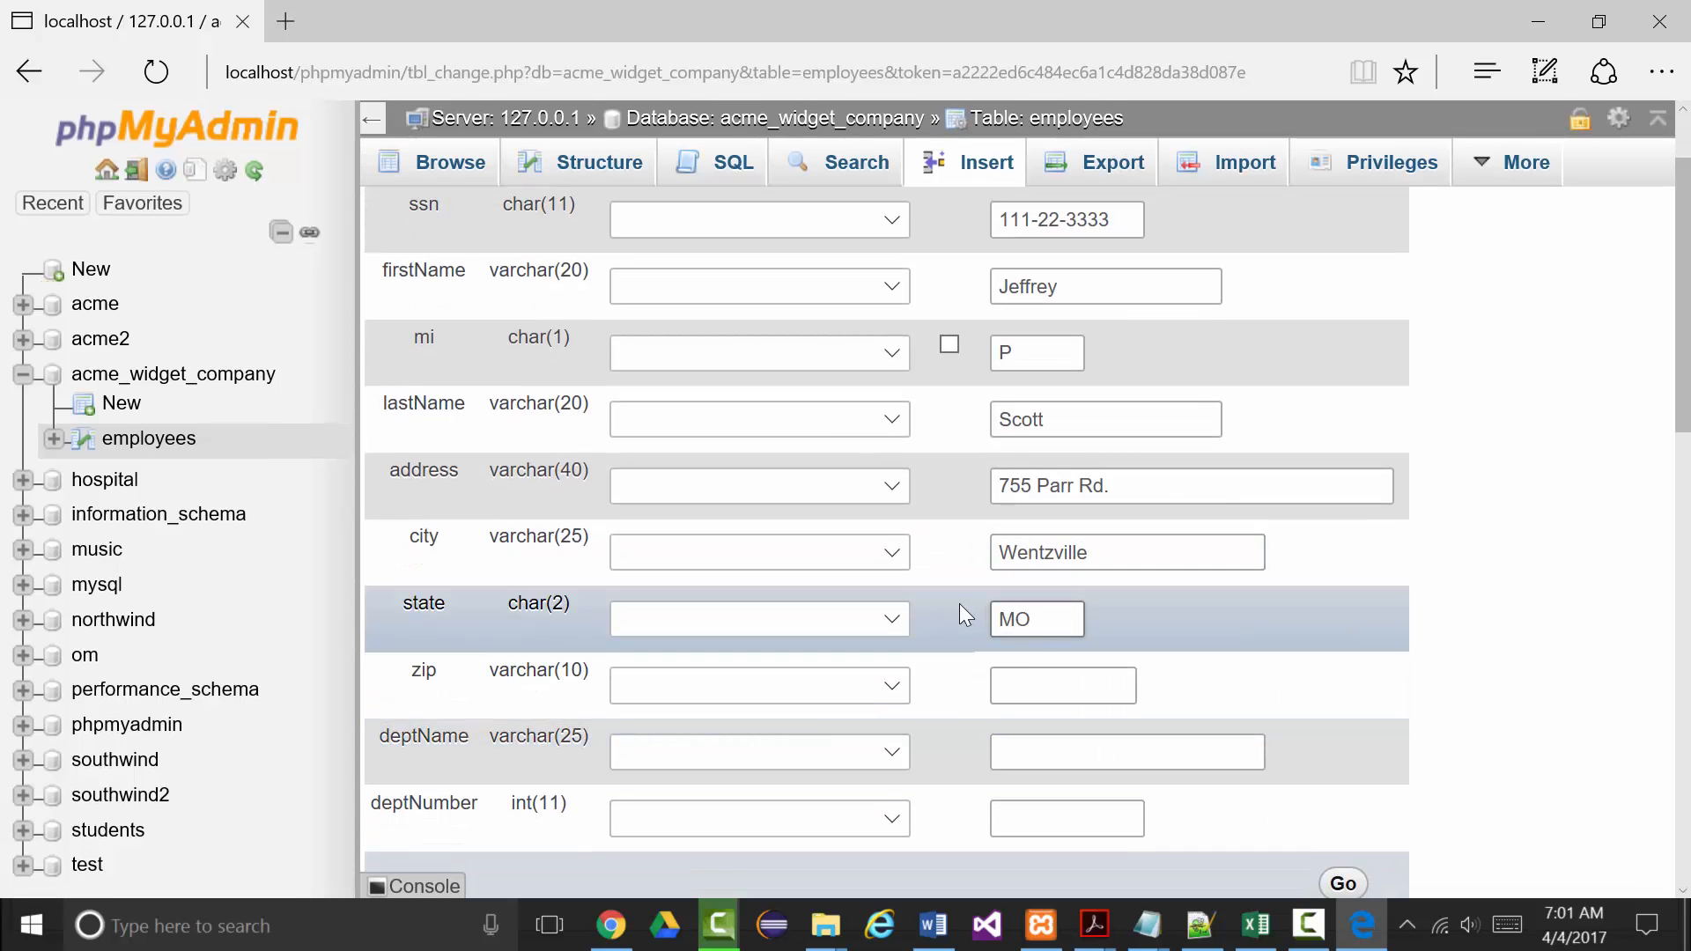
pyautogui.scroll(-1, 968, 695)
pyautogui.click(1016, 568)
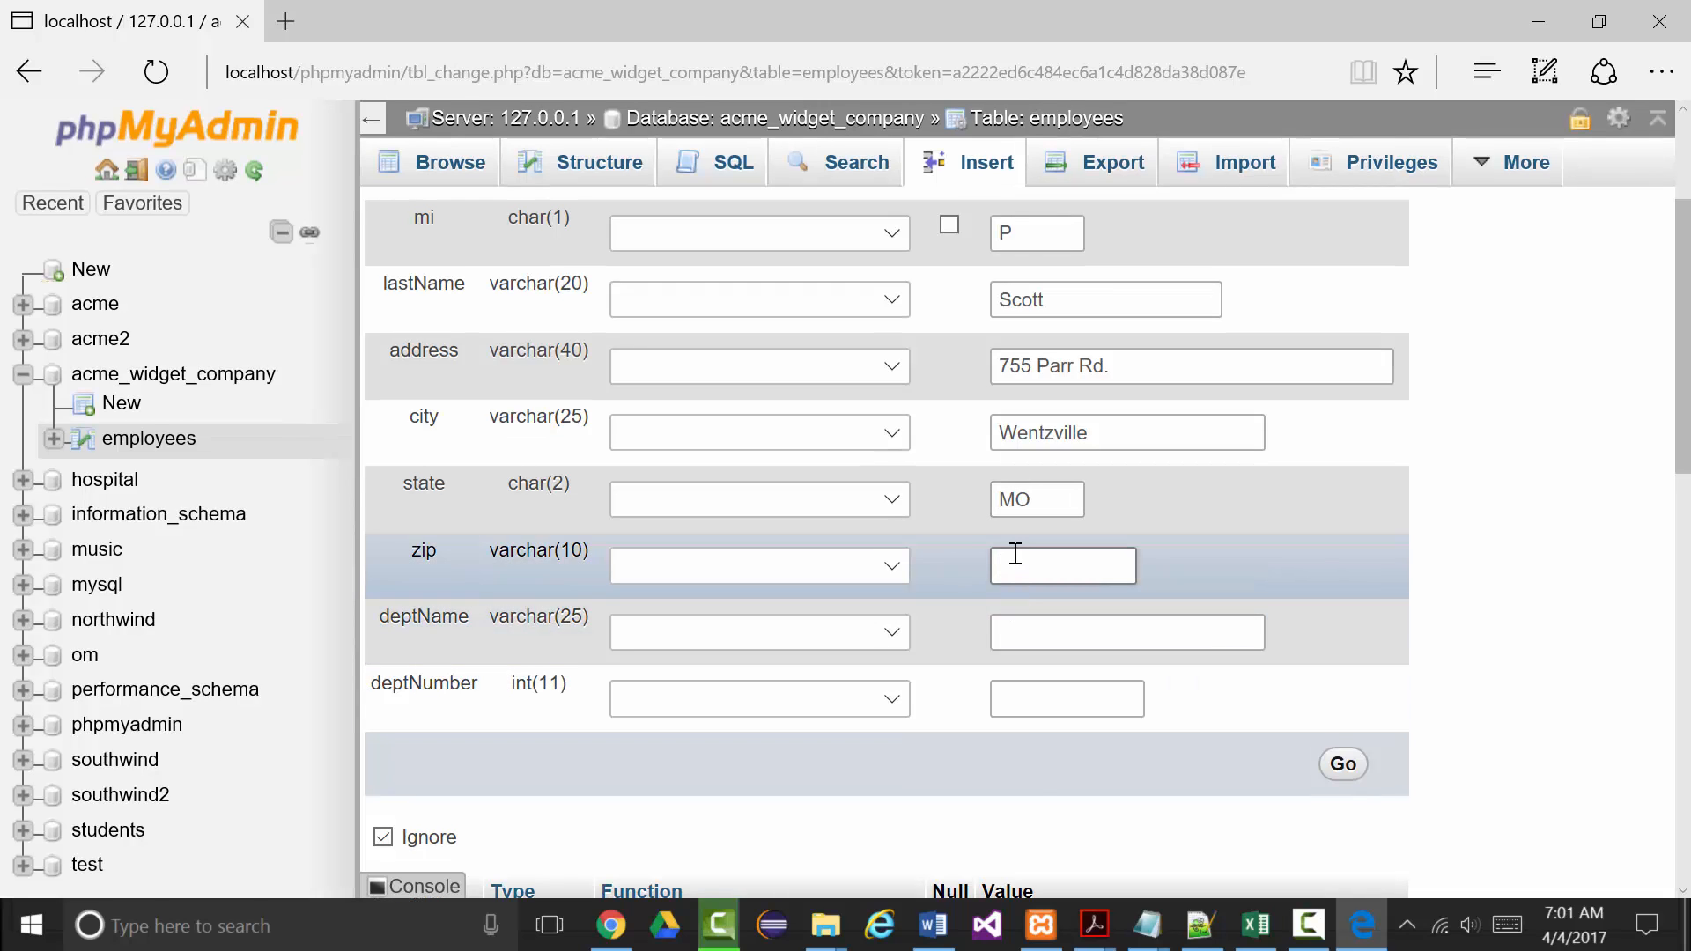
pyautogui.write('63385')
pyautogui.click(1001, 634)
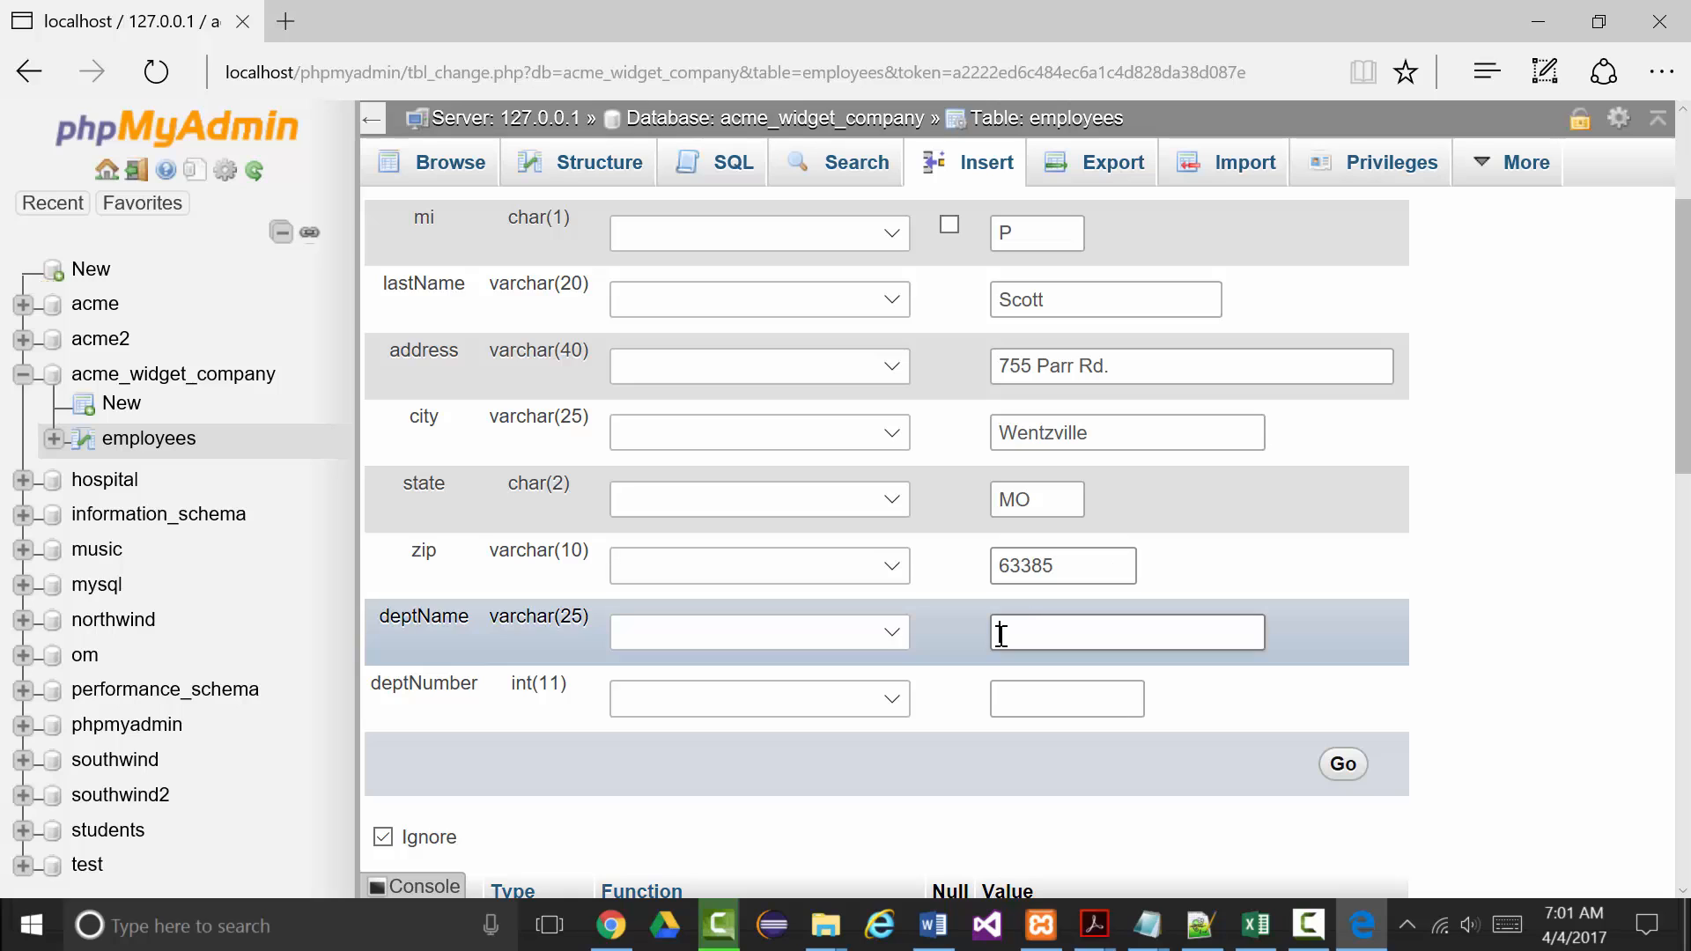
pyautogui.write('Info')
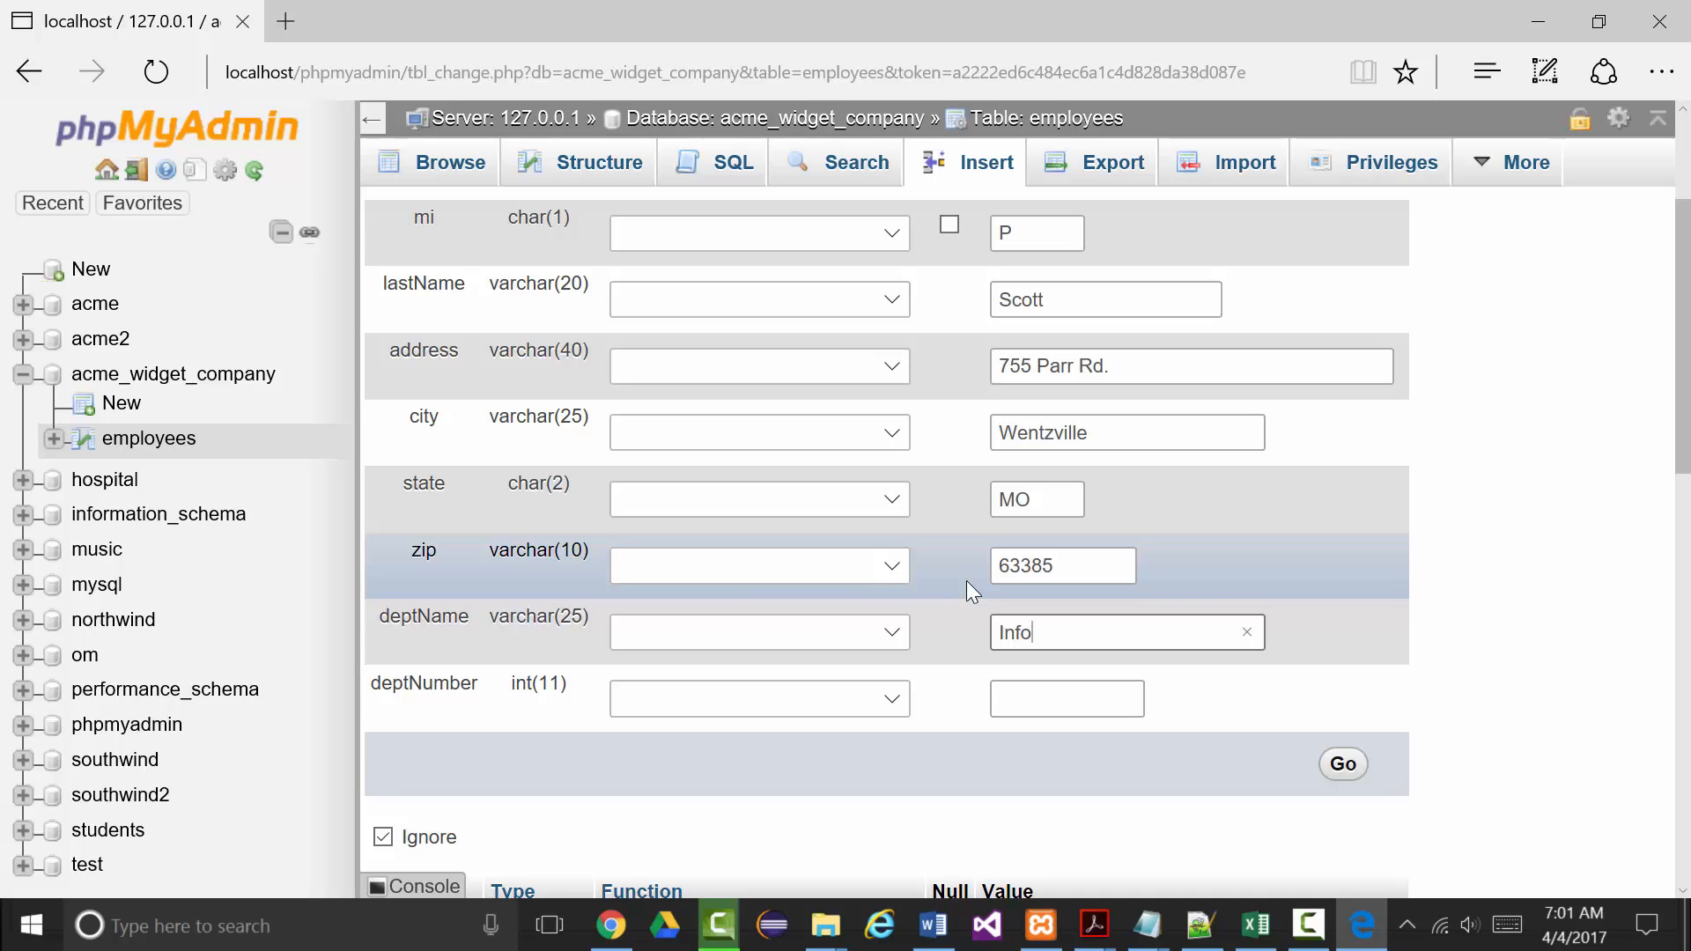
pyautogui.write('rmation Technology')
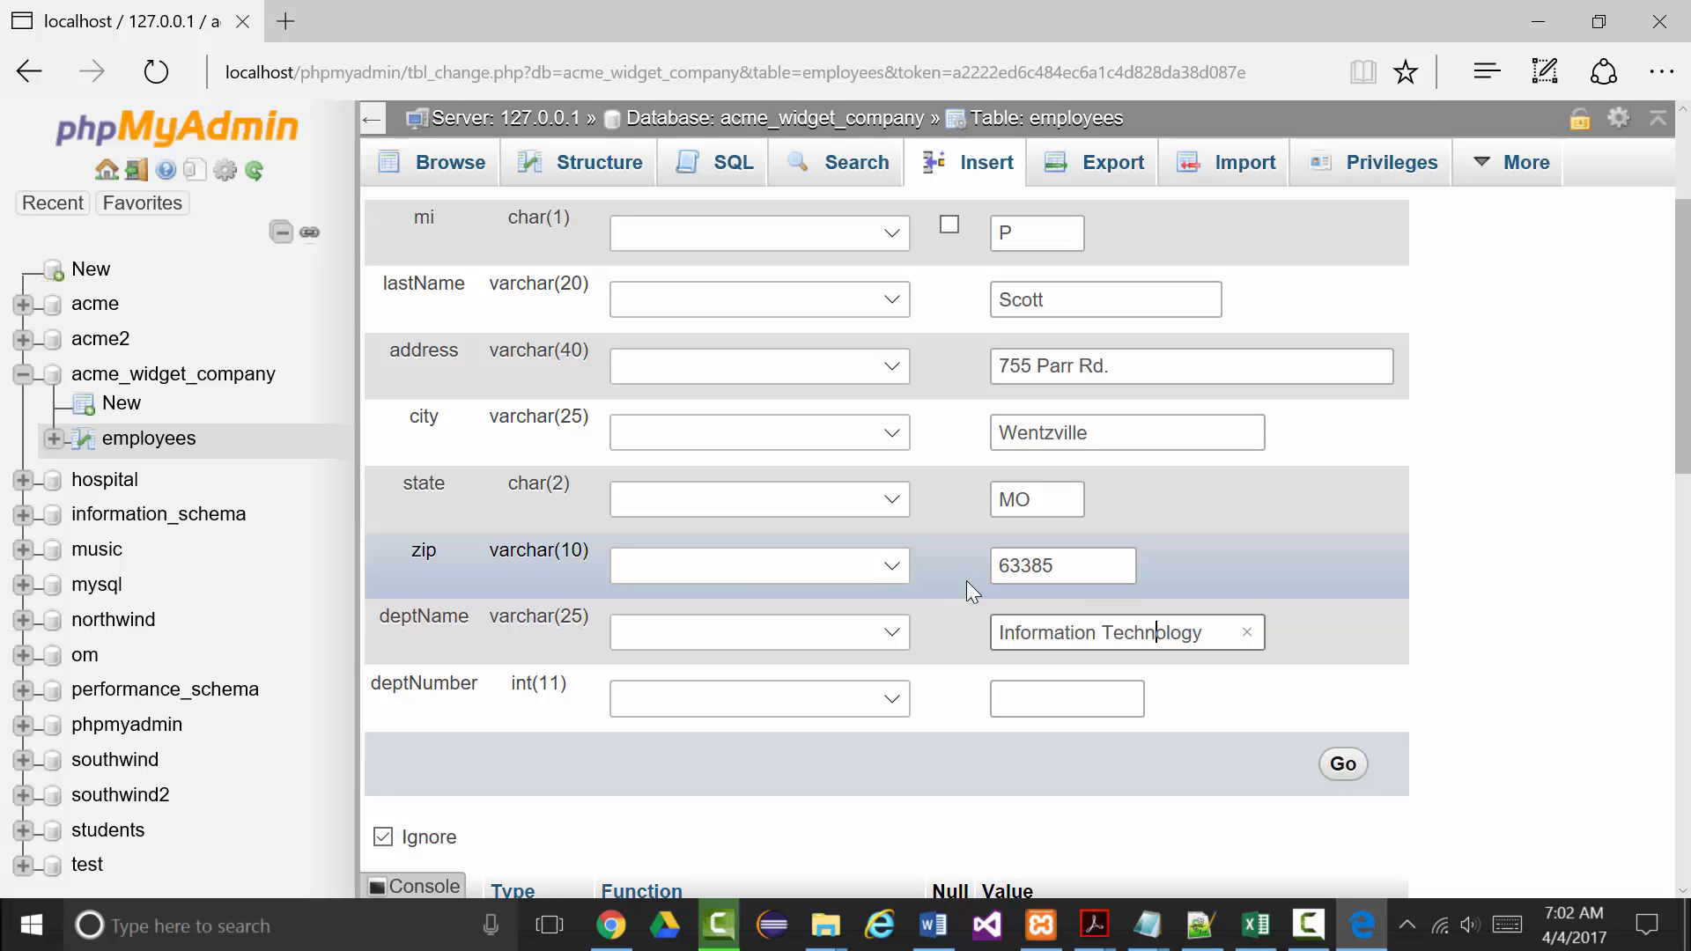
pyautogui.press('Left')
pyautogui.press('Left')
pyautogui.press('Left')
pyautogui.press('Left')
pyautogui.press('Left')
pyautogui.press('Left')
pyautogui.press('Left')
pyautogui.press('Left')
pyautogui.press('Left')
pyautogui.press('Left')
pyautogui.press('Left')
pyautogui.press('Left')
pyautogui.press('Left')
pyautogui.click(1002, 694)
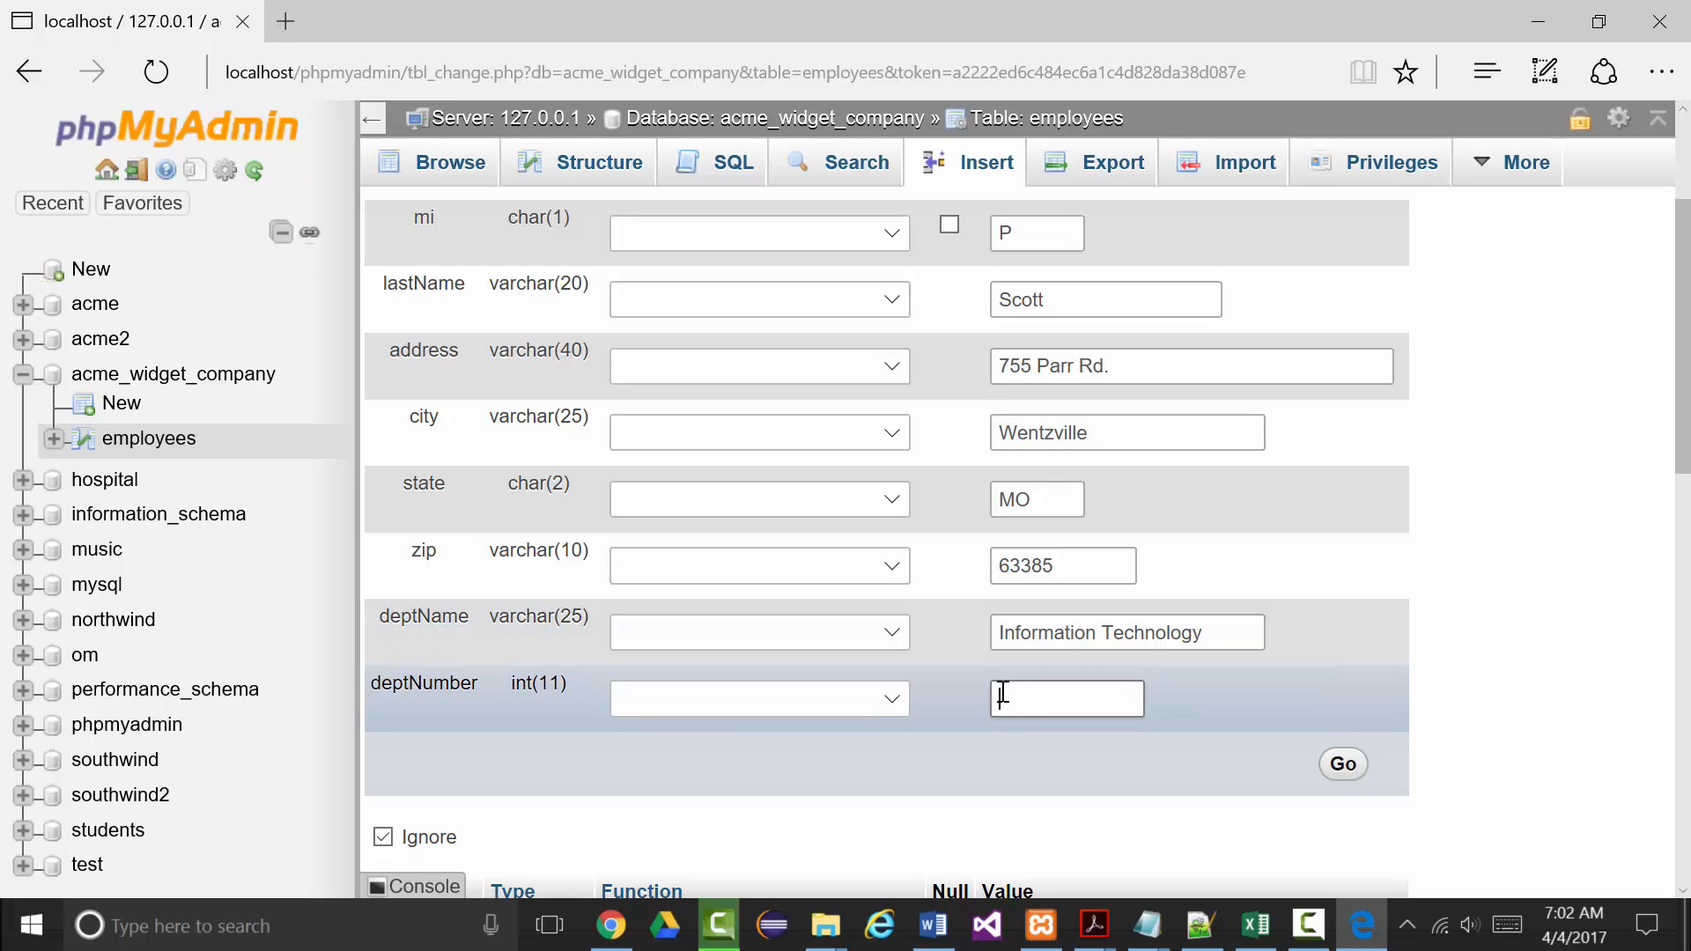
pyautogui.write('1')
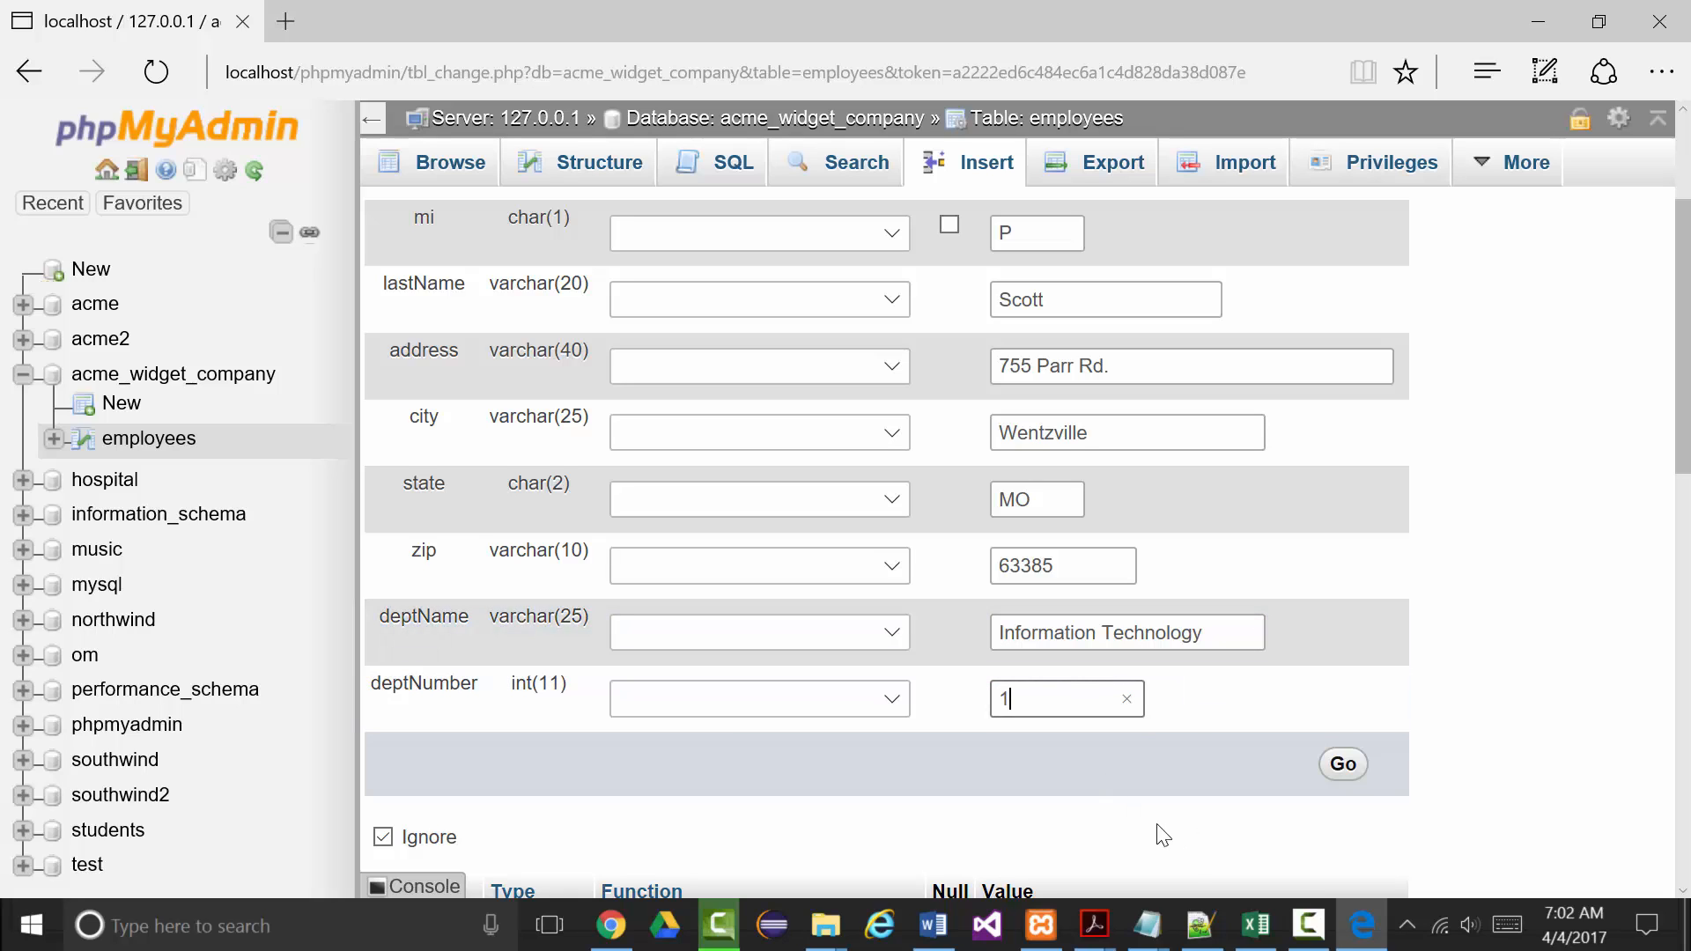
pyautogui.scroll(-2, 1105, 859)
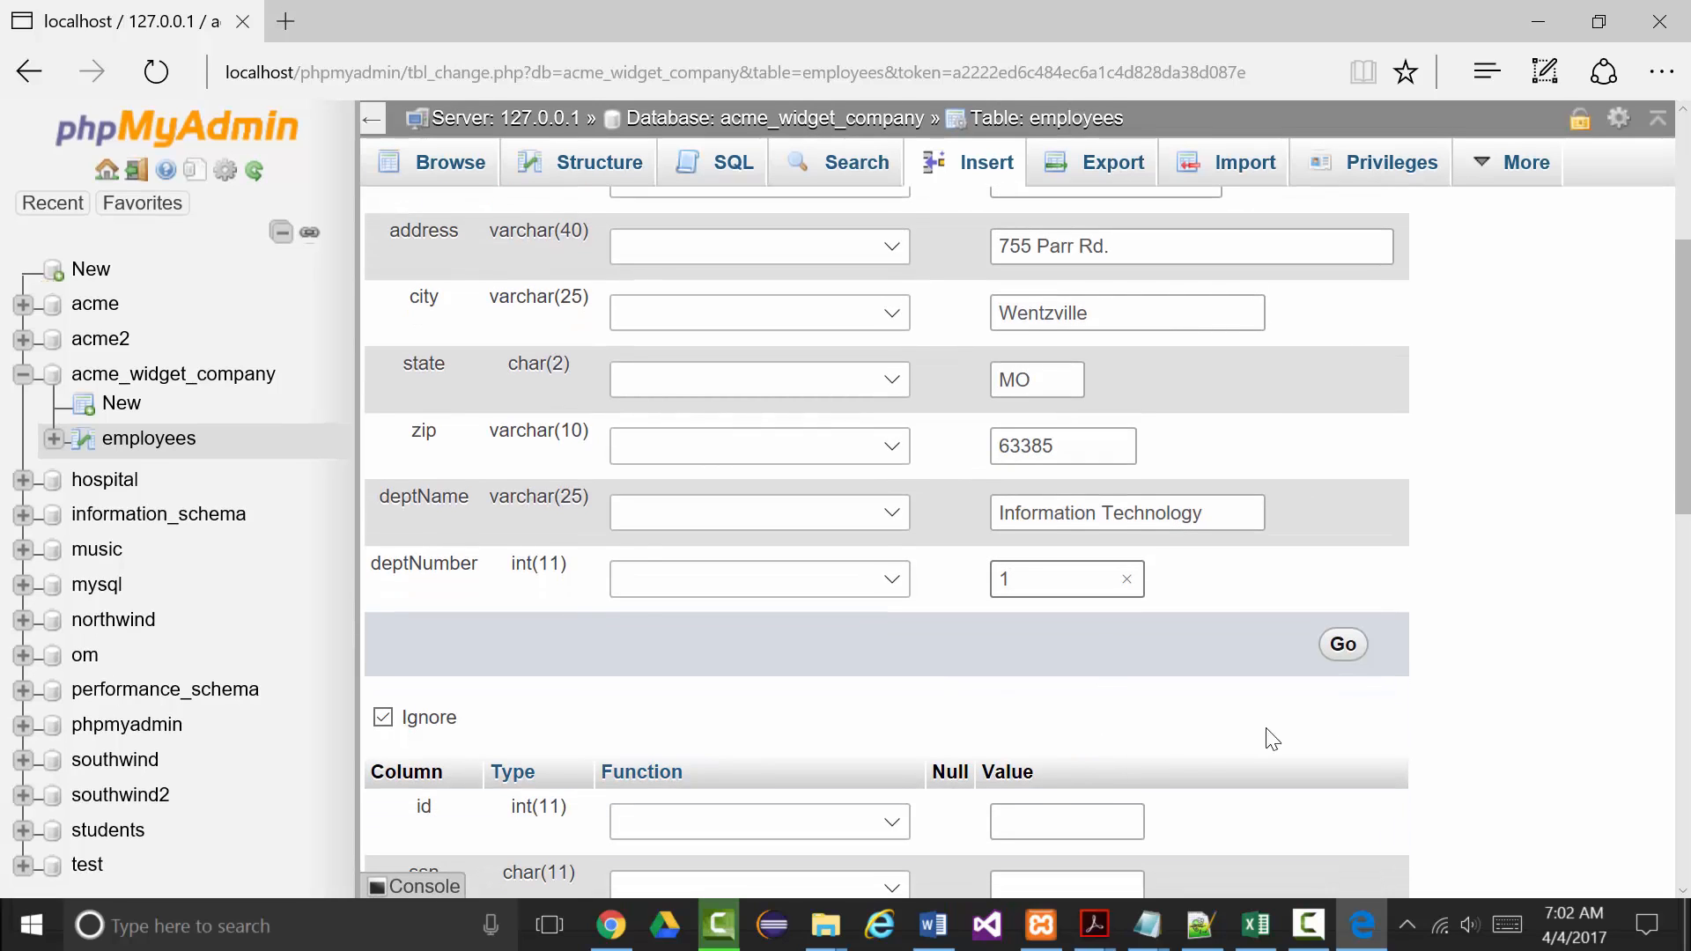
# Insert the first employee row and select the whole generated INSERT query for copying.
pyautogui.click(1342, 647)
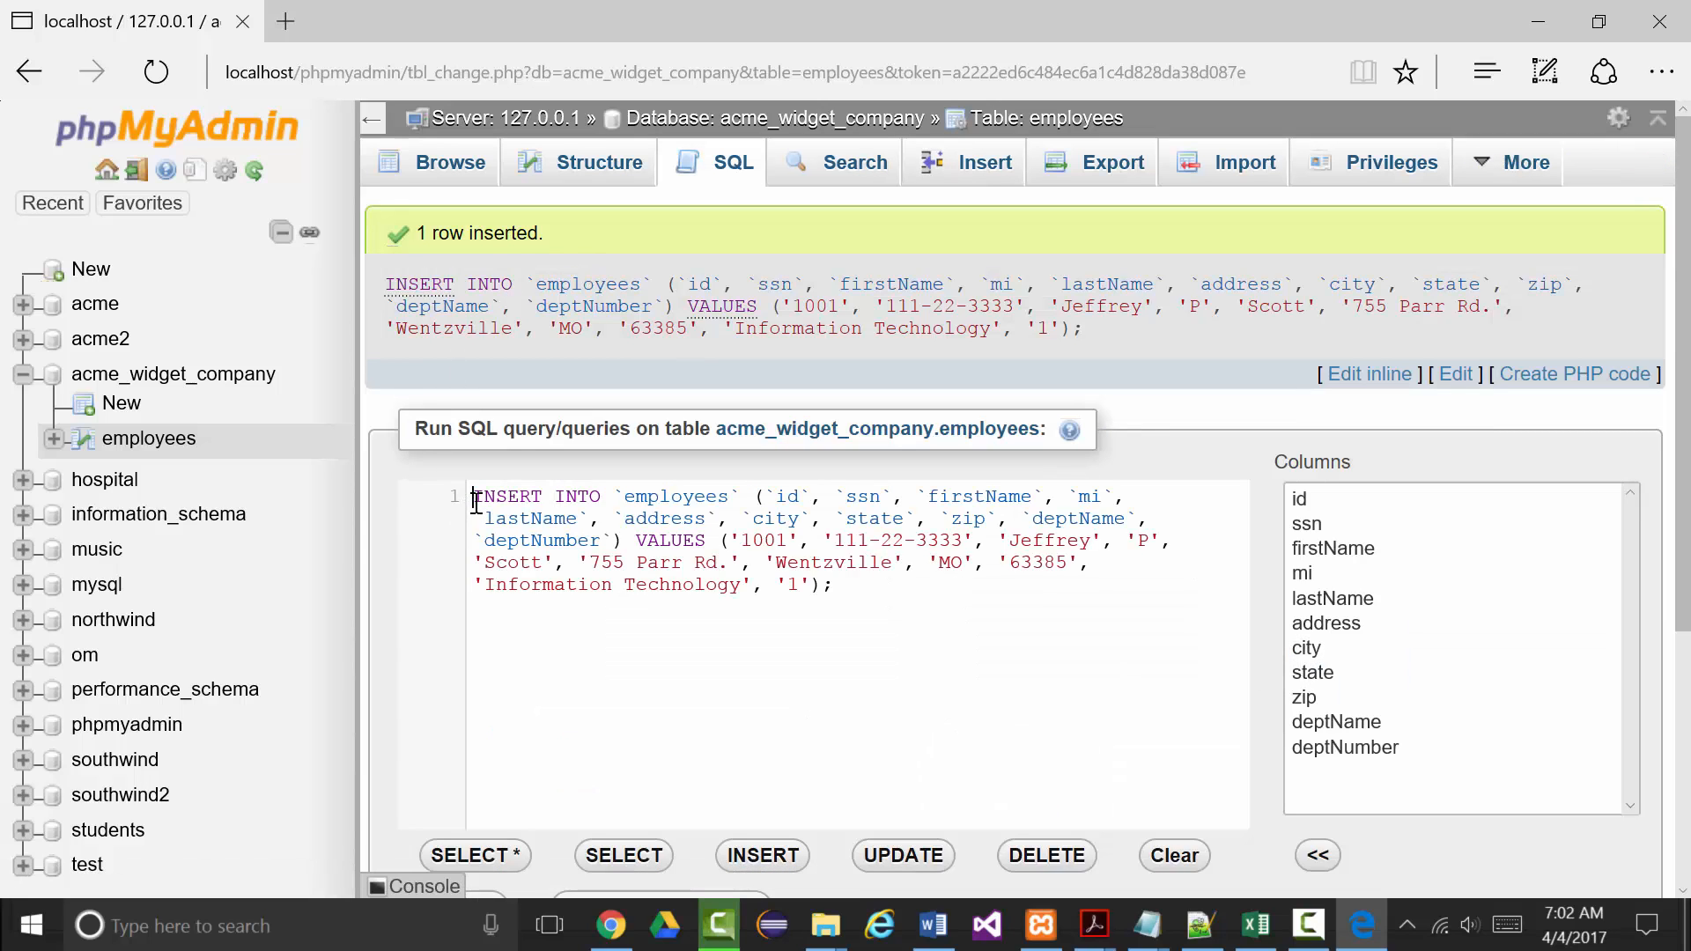
pyautogui.moveTo(476, 502); pyautogui.dragTo(855, 585)
pyautogui.rightClick(741, 543)
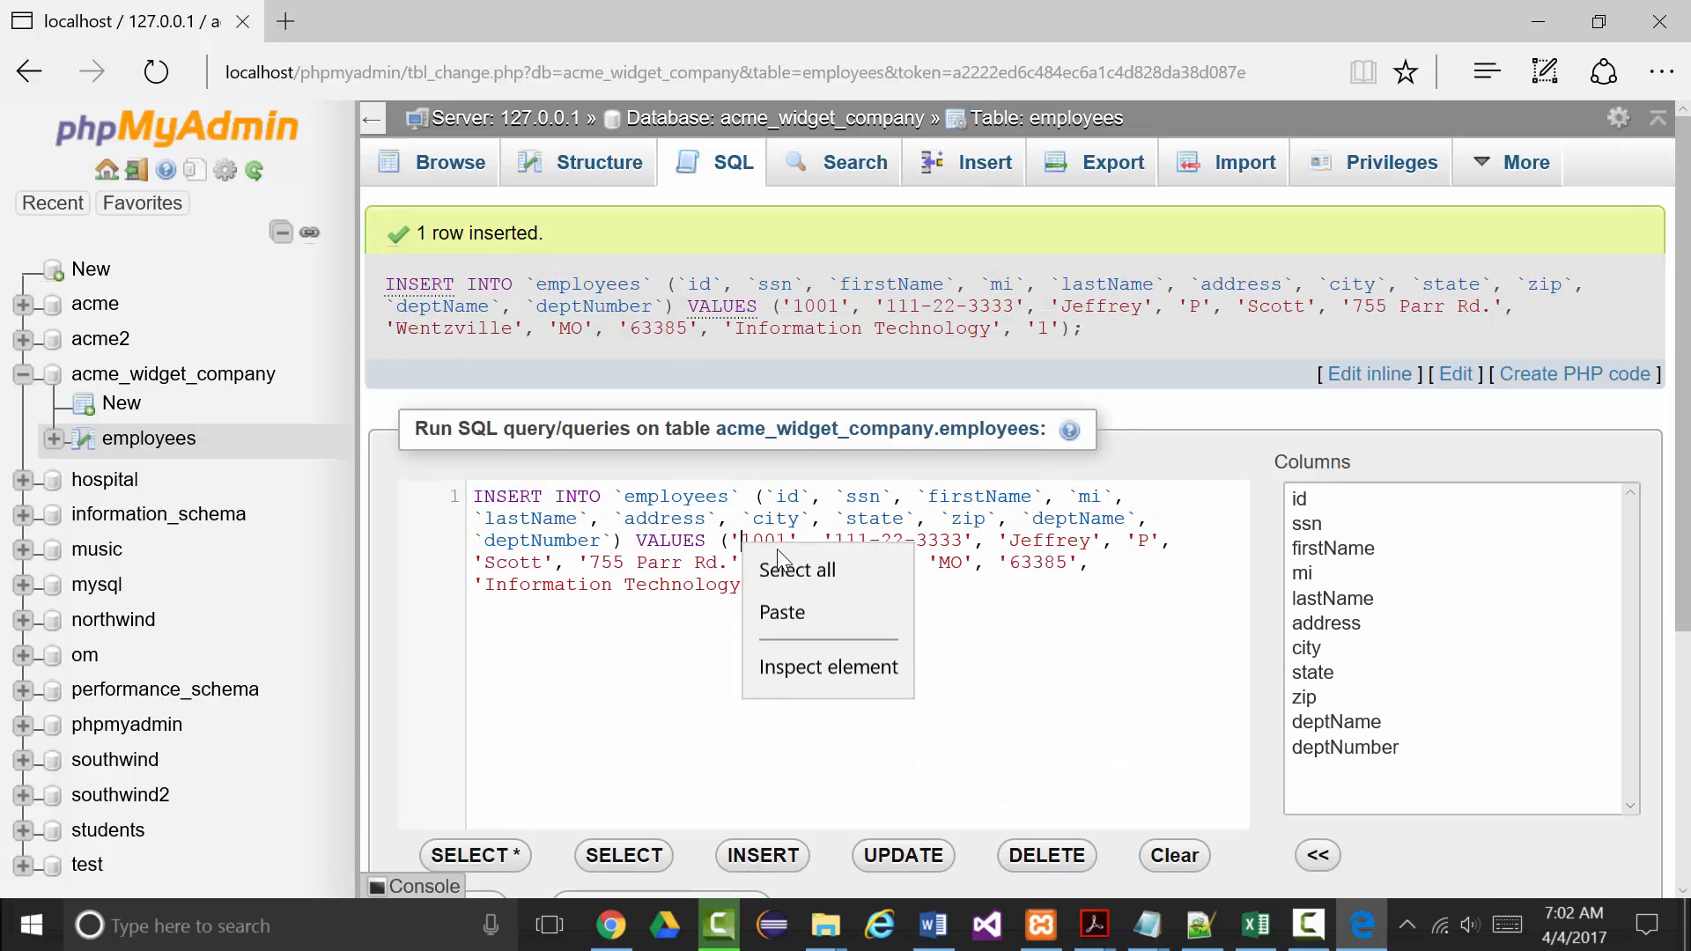
pyautogui.click(774, 576)
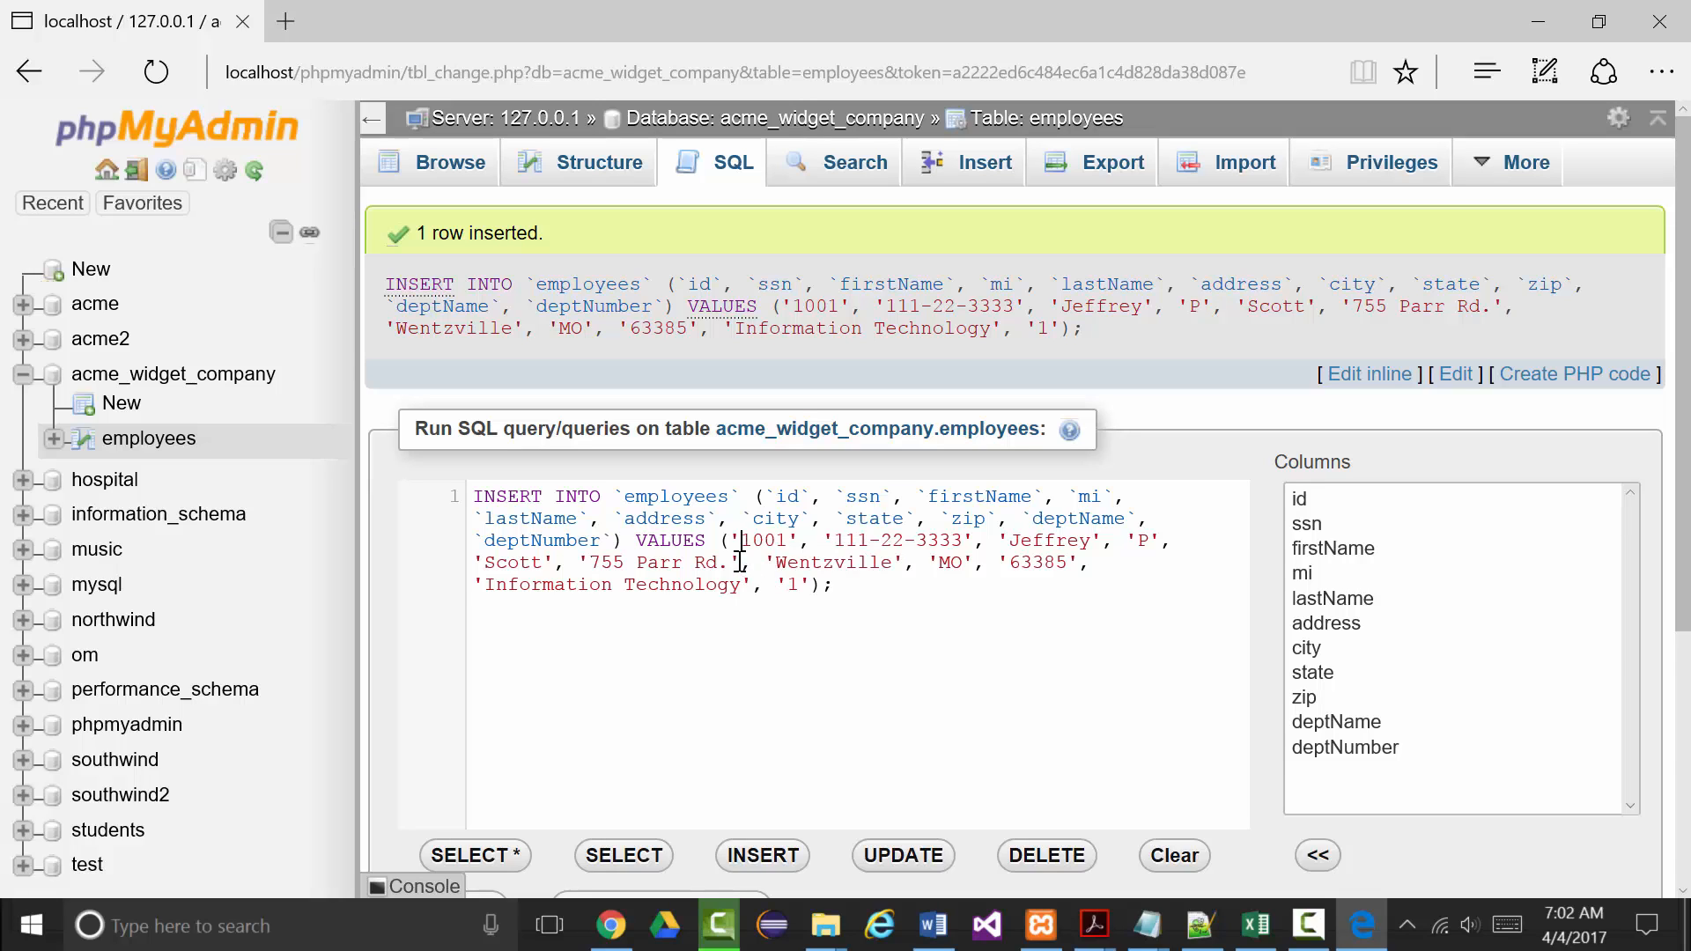
pyautogui.rightClick(554, 513)
pyautogui.click(614, 539)
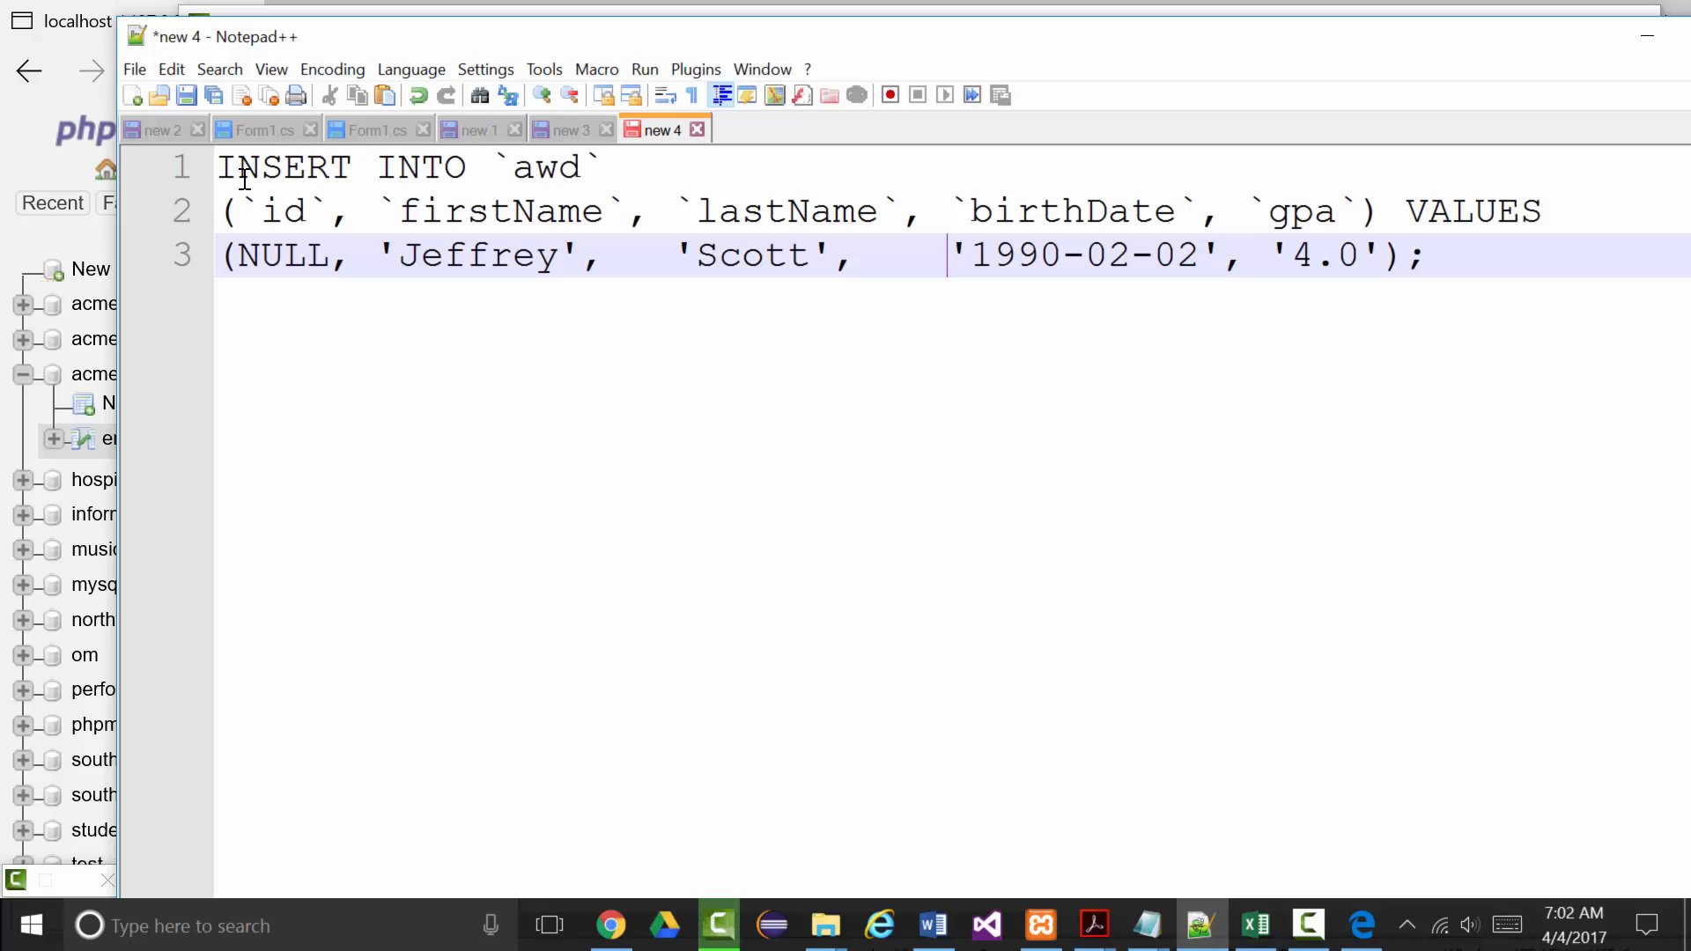
# Paste the INSERT query over the old notes and split its column list onto two lines.
pyautogui.moveTo(228, 176); pyautogui.dragTo(1264, 347)
pyautogui.hotkey('ctrl', 'v')
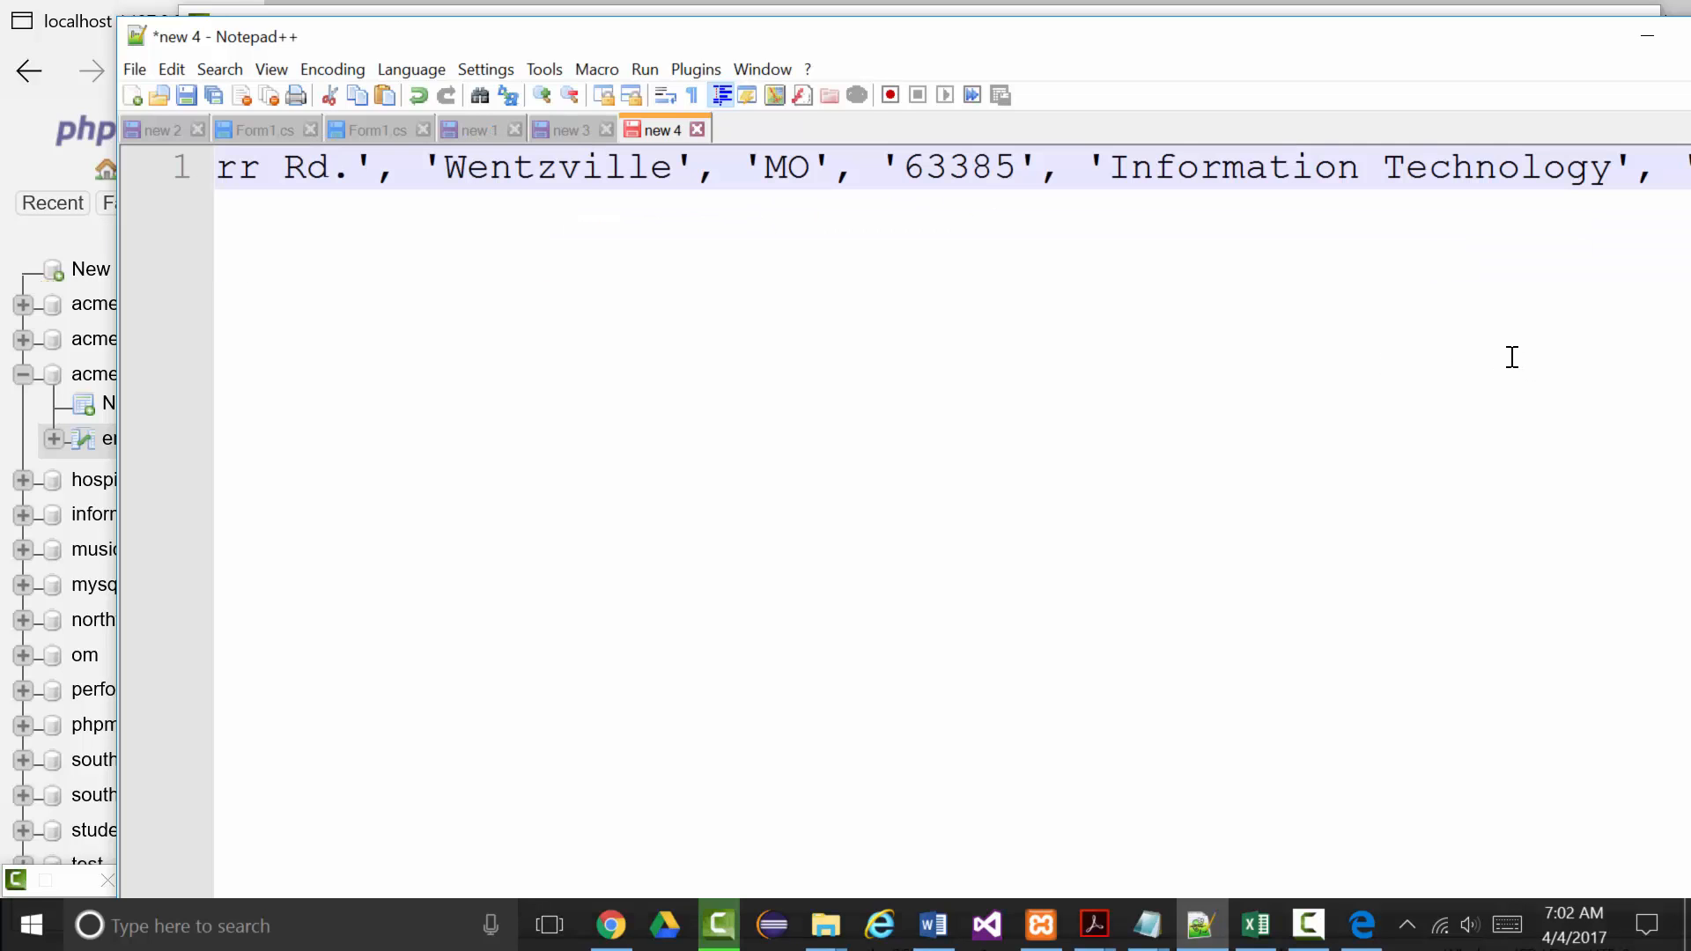
pyautogui.hotkey('ctrl', 'Home')
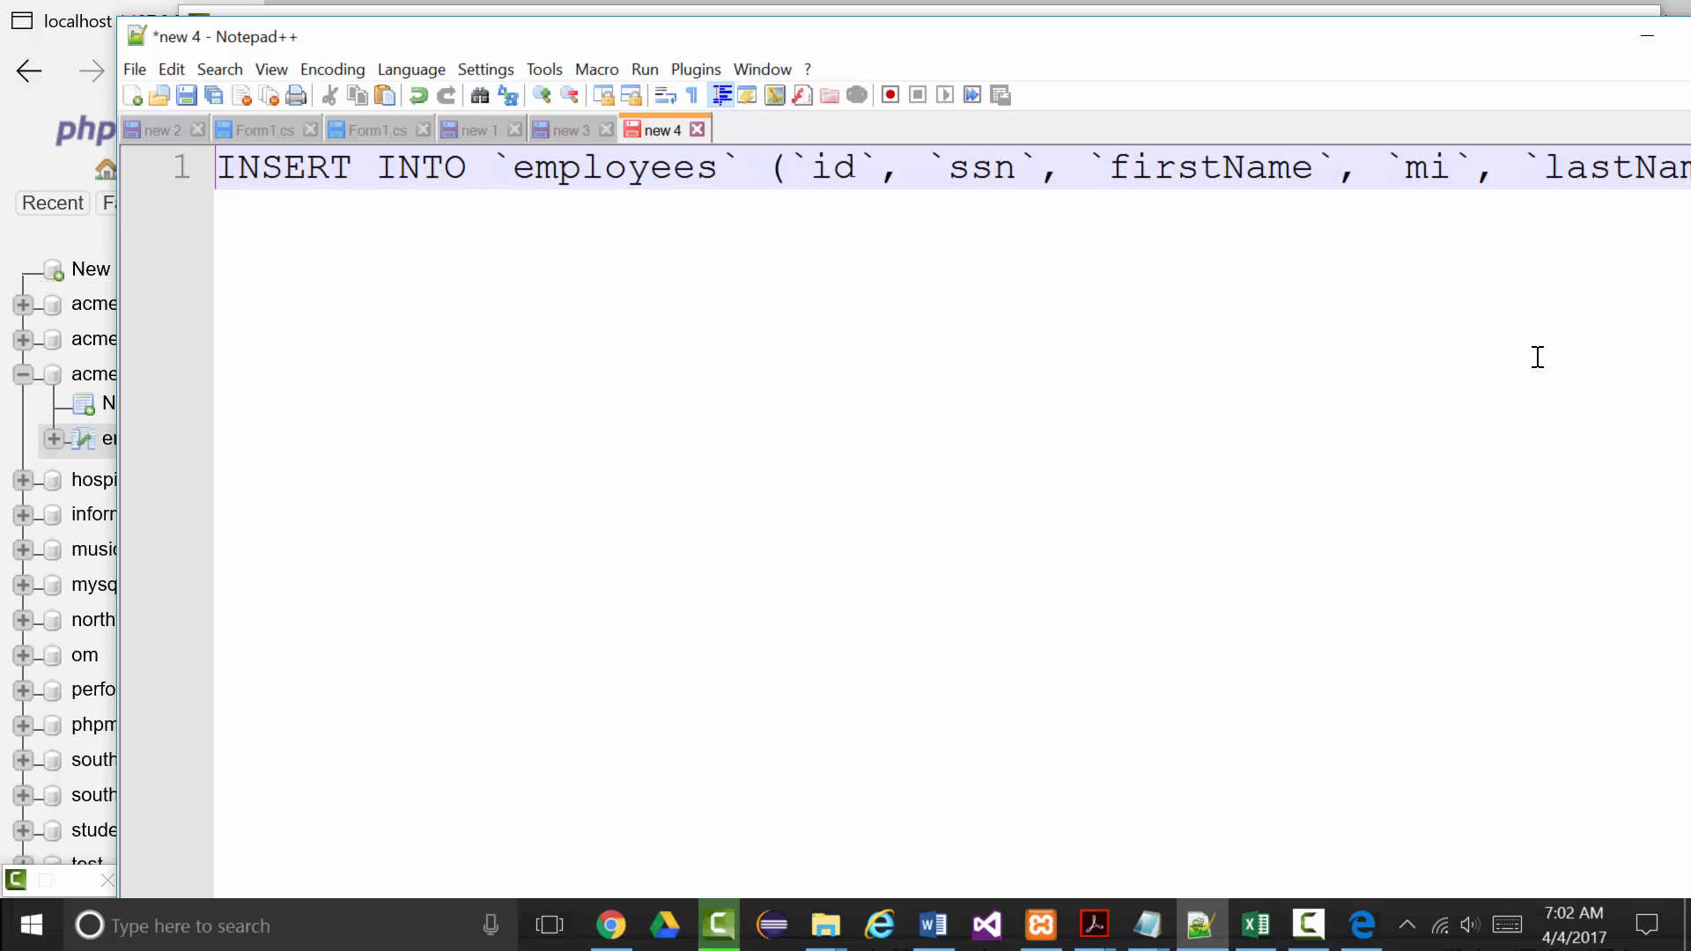
pyautogui.click(779, 170)
pyautogui.press('Return')
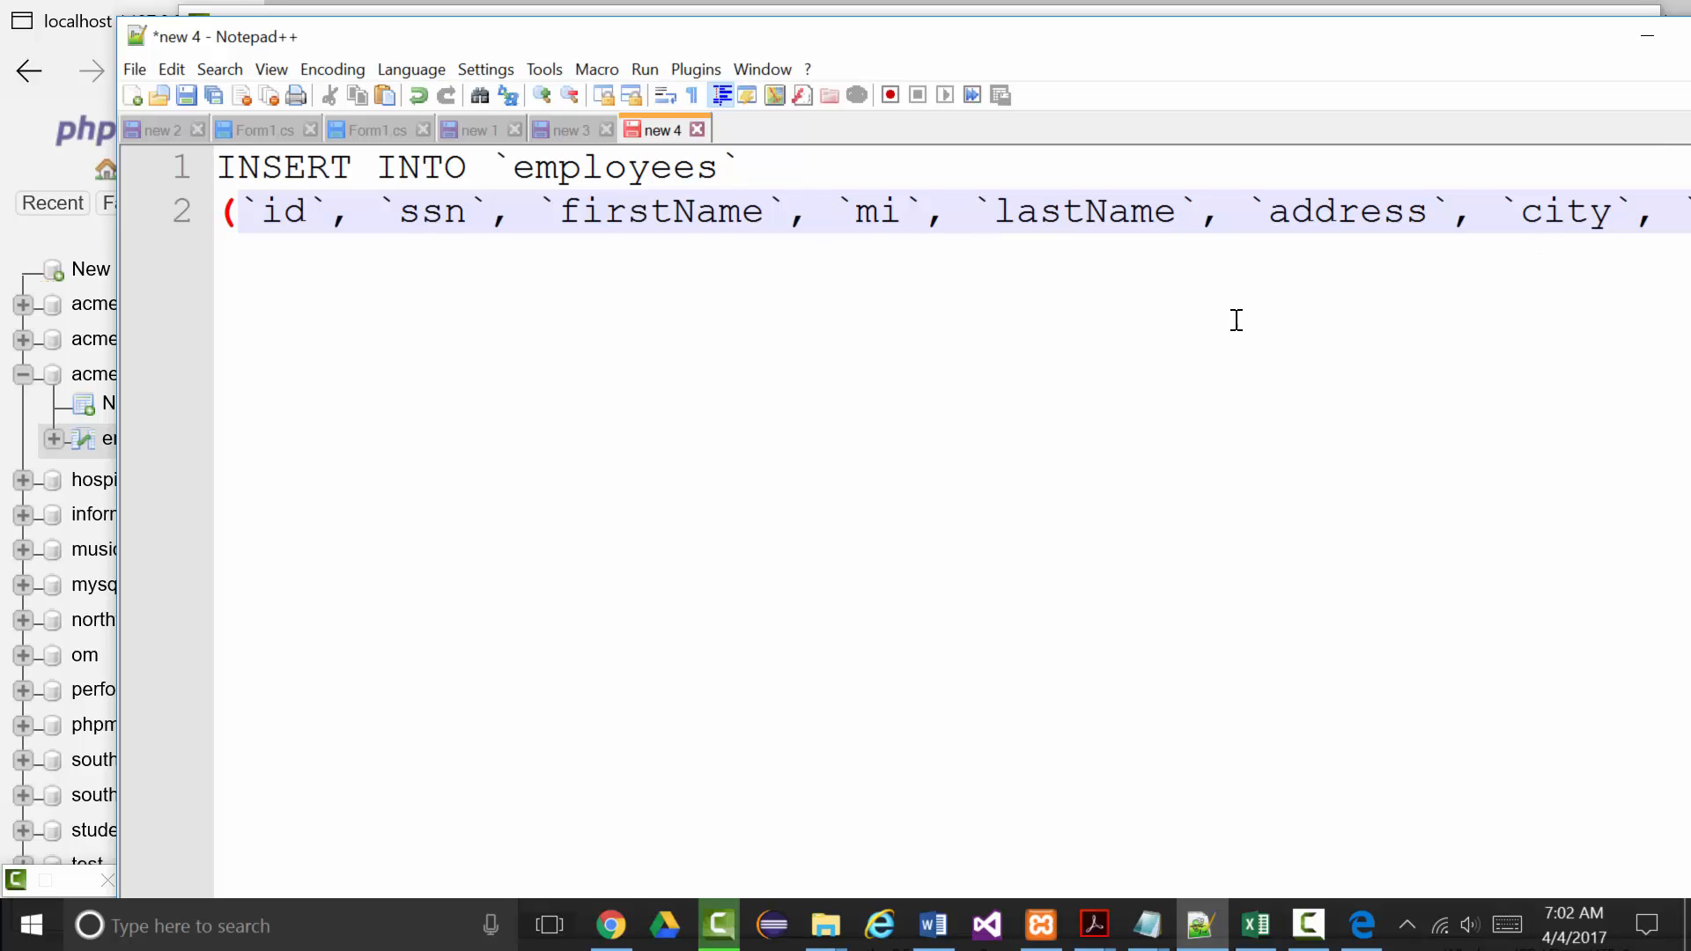
pyautogui.click(1243, 214)
pyautogui.press('Return')
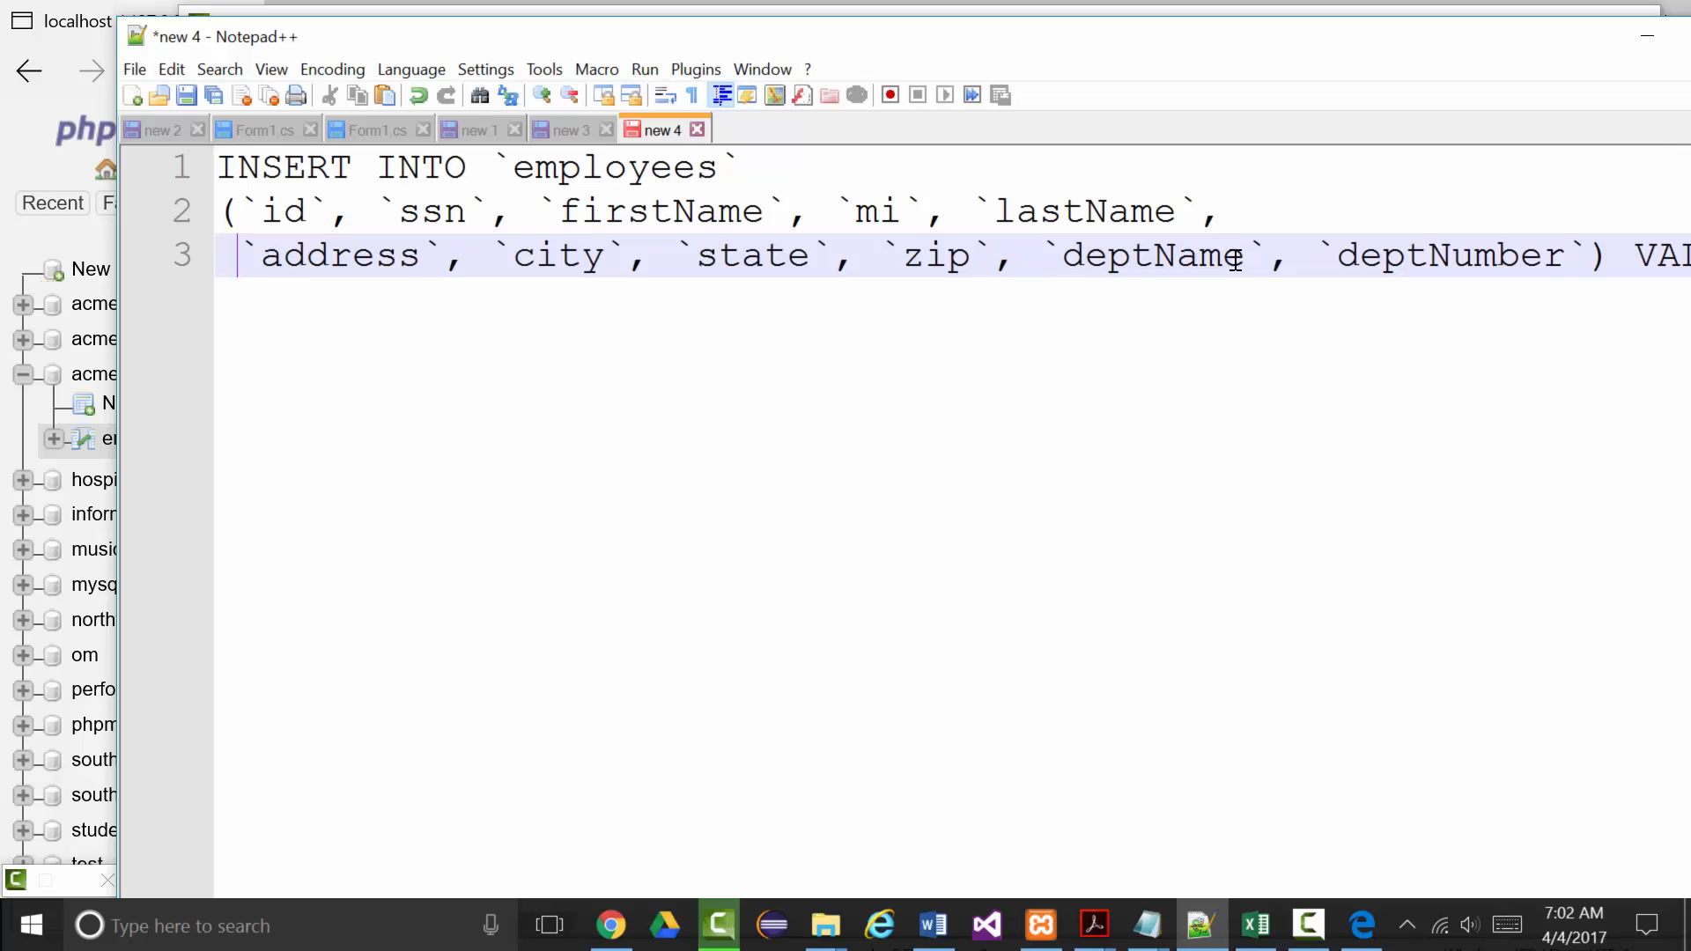
# Put VALUES and the three value groups on their own lines, then minimize Notepad++.
pyautogui.click(1626, 256)
pyautogui.press('Return')
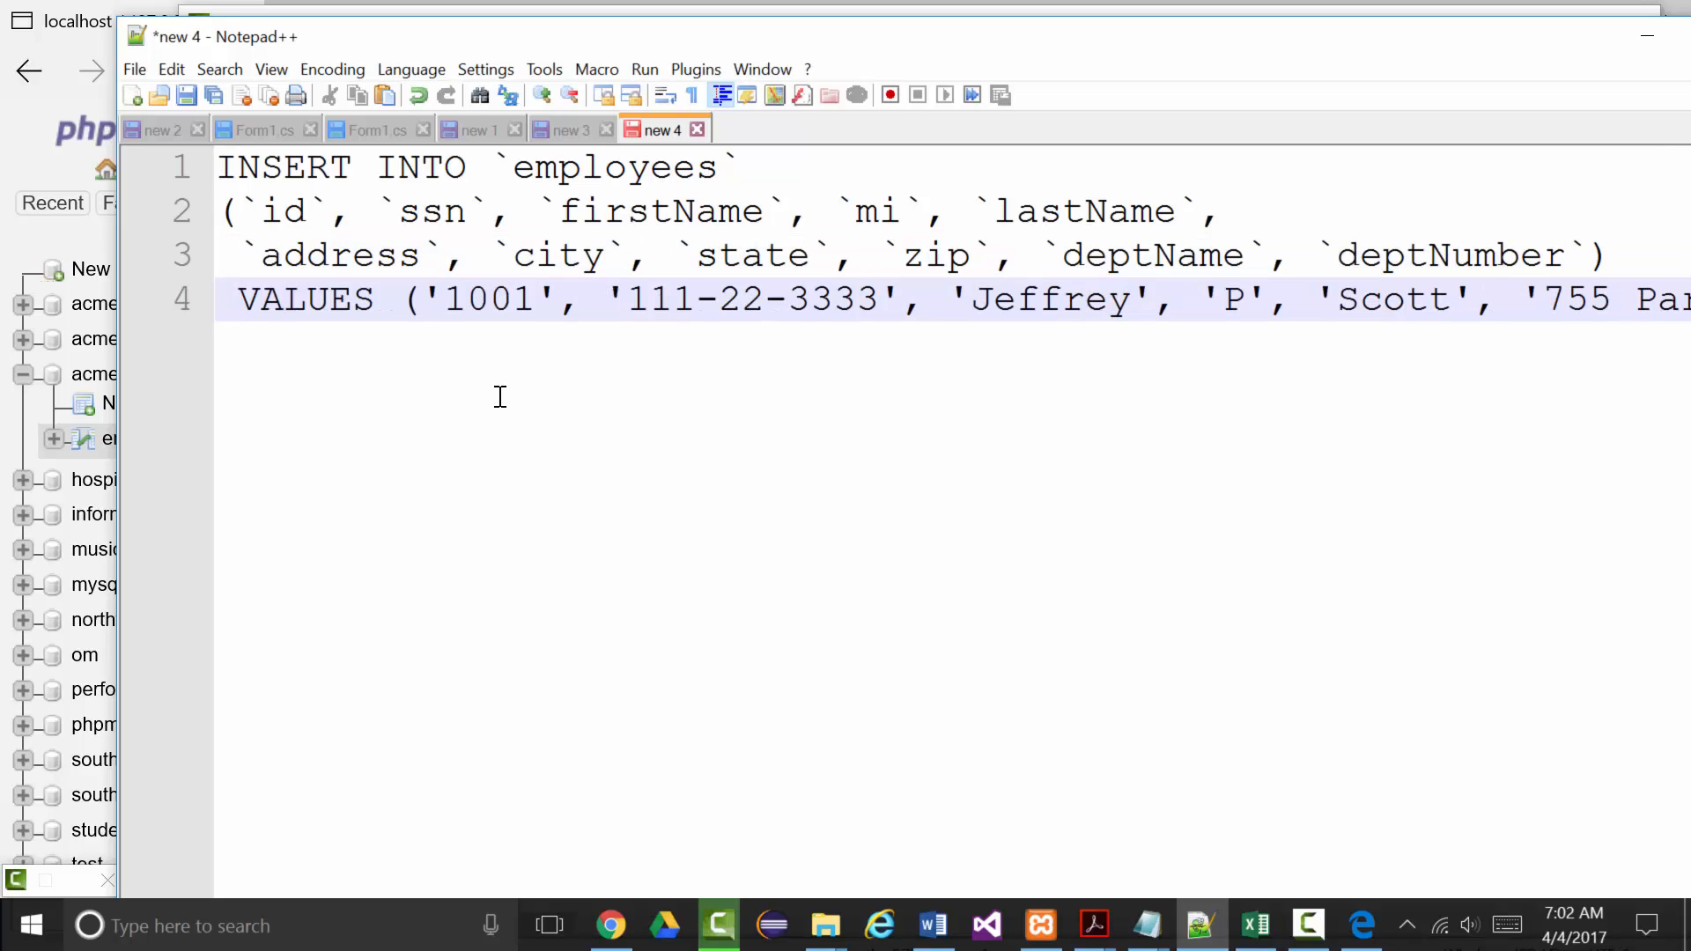
pyautogui.click(400, 302)
pyautogui.press('Return')
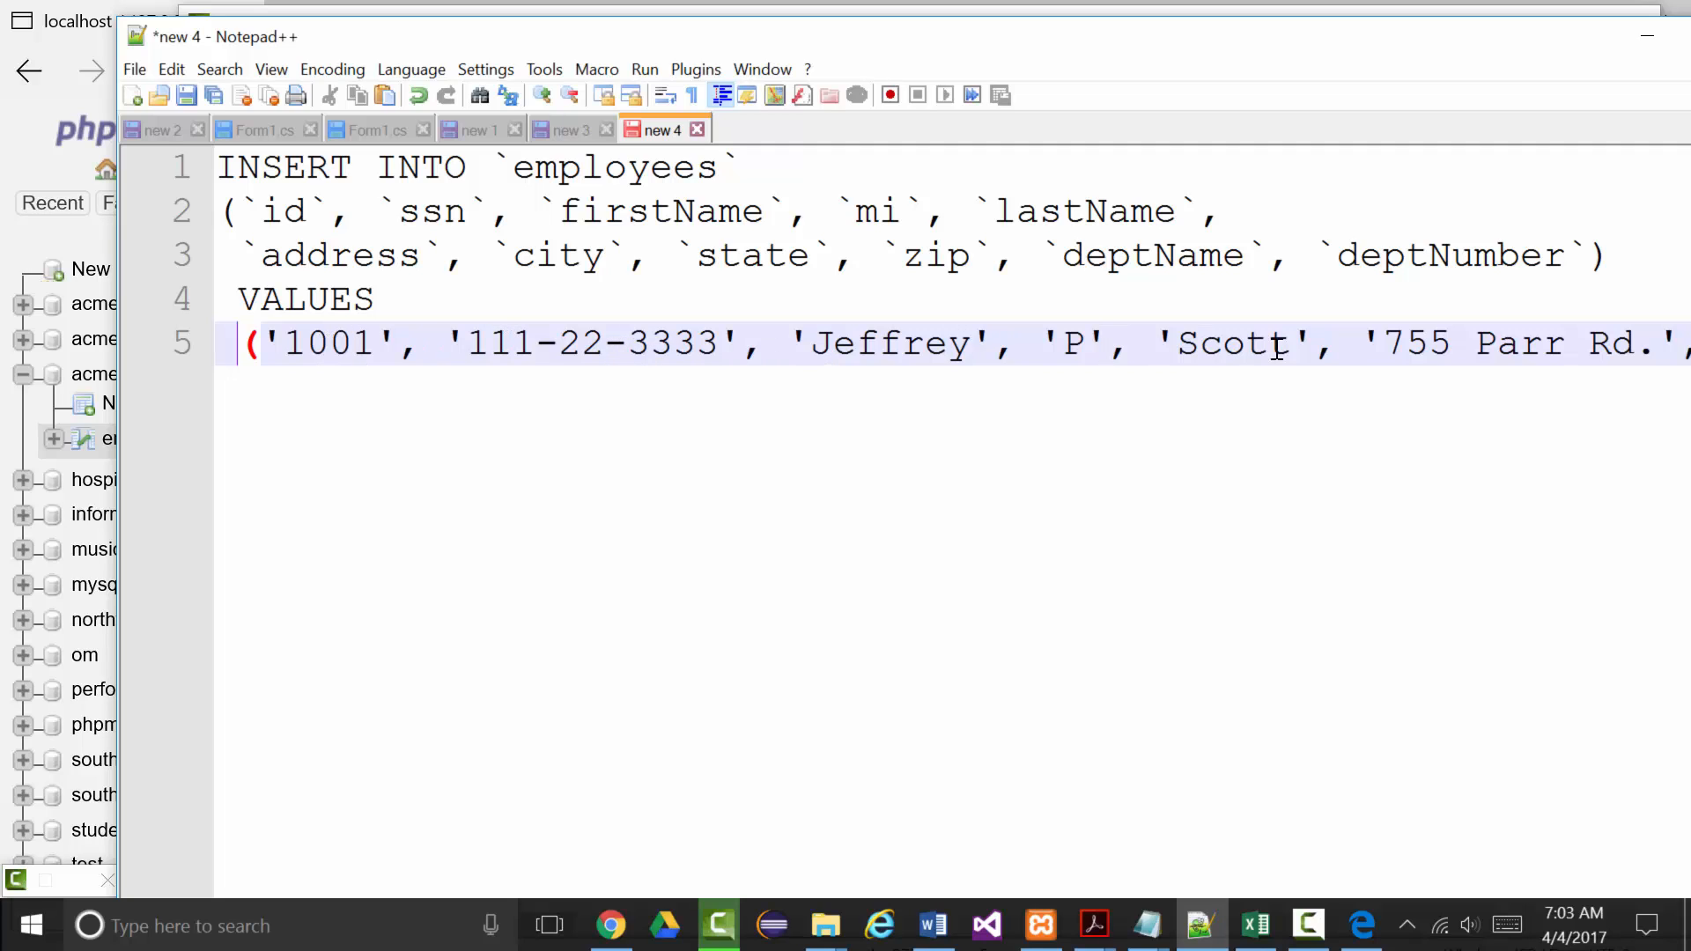
pyautogui.click(1354, 343)
pyautogui.press('Return')
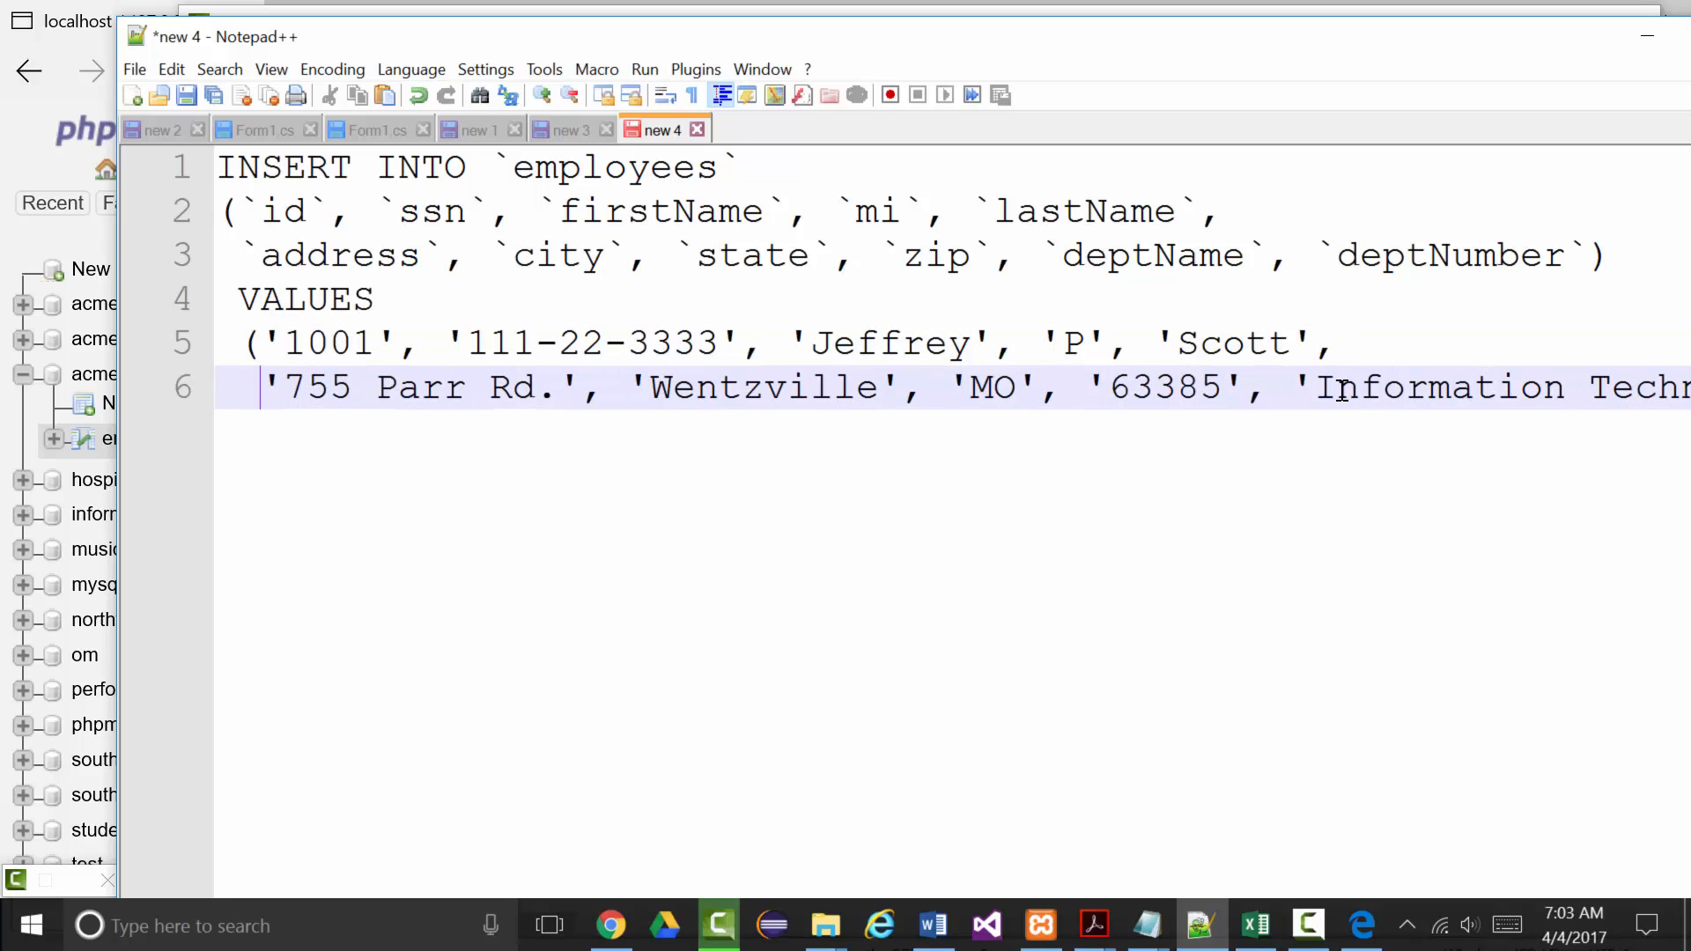
pyautogui.click(1292, 388)
pyautogui.press('Return')
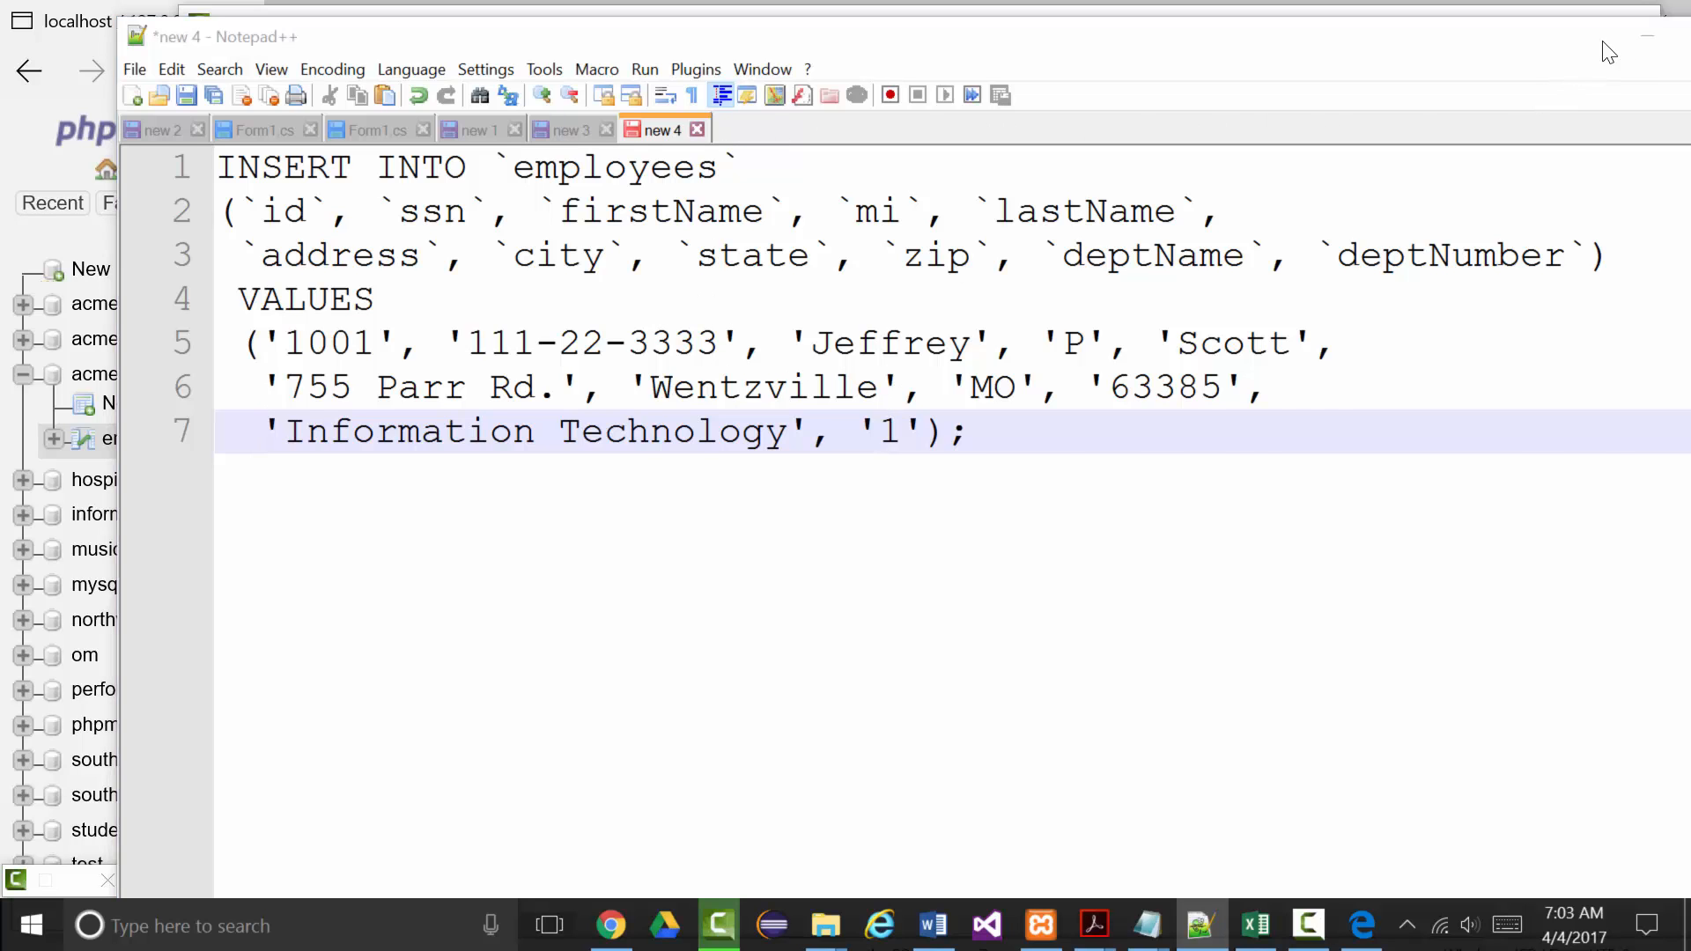
pyautogui.click(1637, 37)
# Close Production Results, maximize Camtasia Studio and enlarge the timeline area.
pyautogui.click(1027, 663)
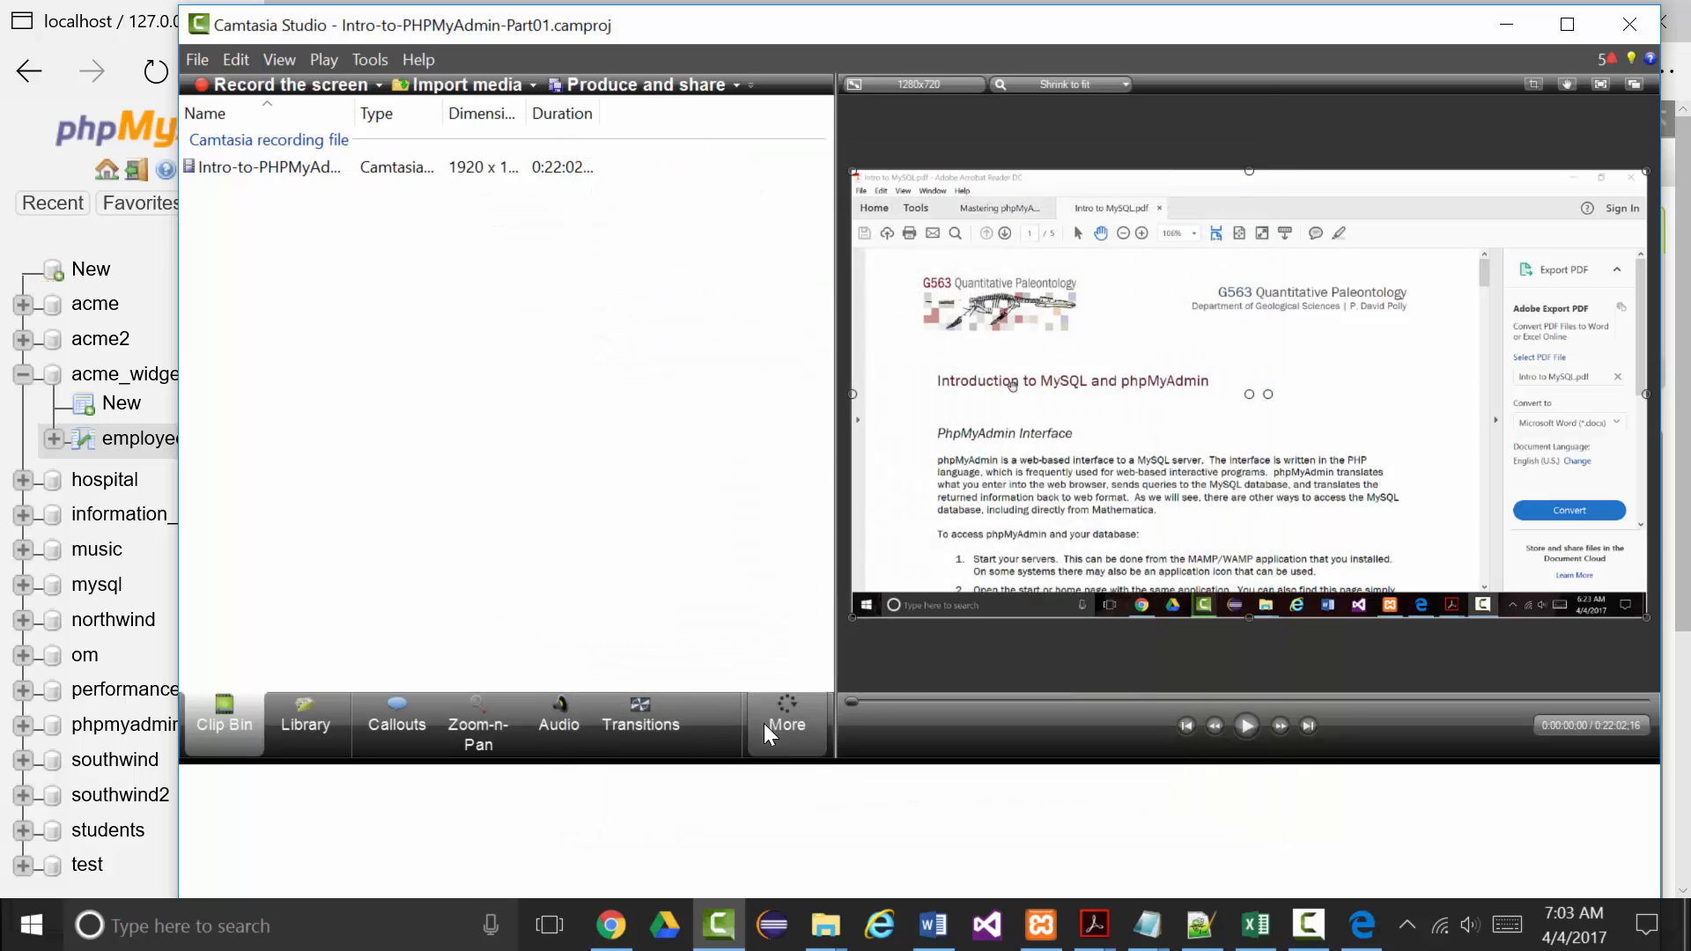
pyautogui.doubleClick(859, 764)
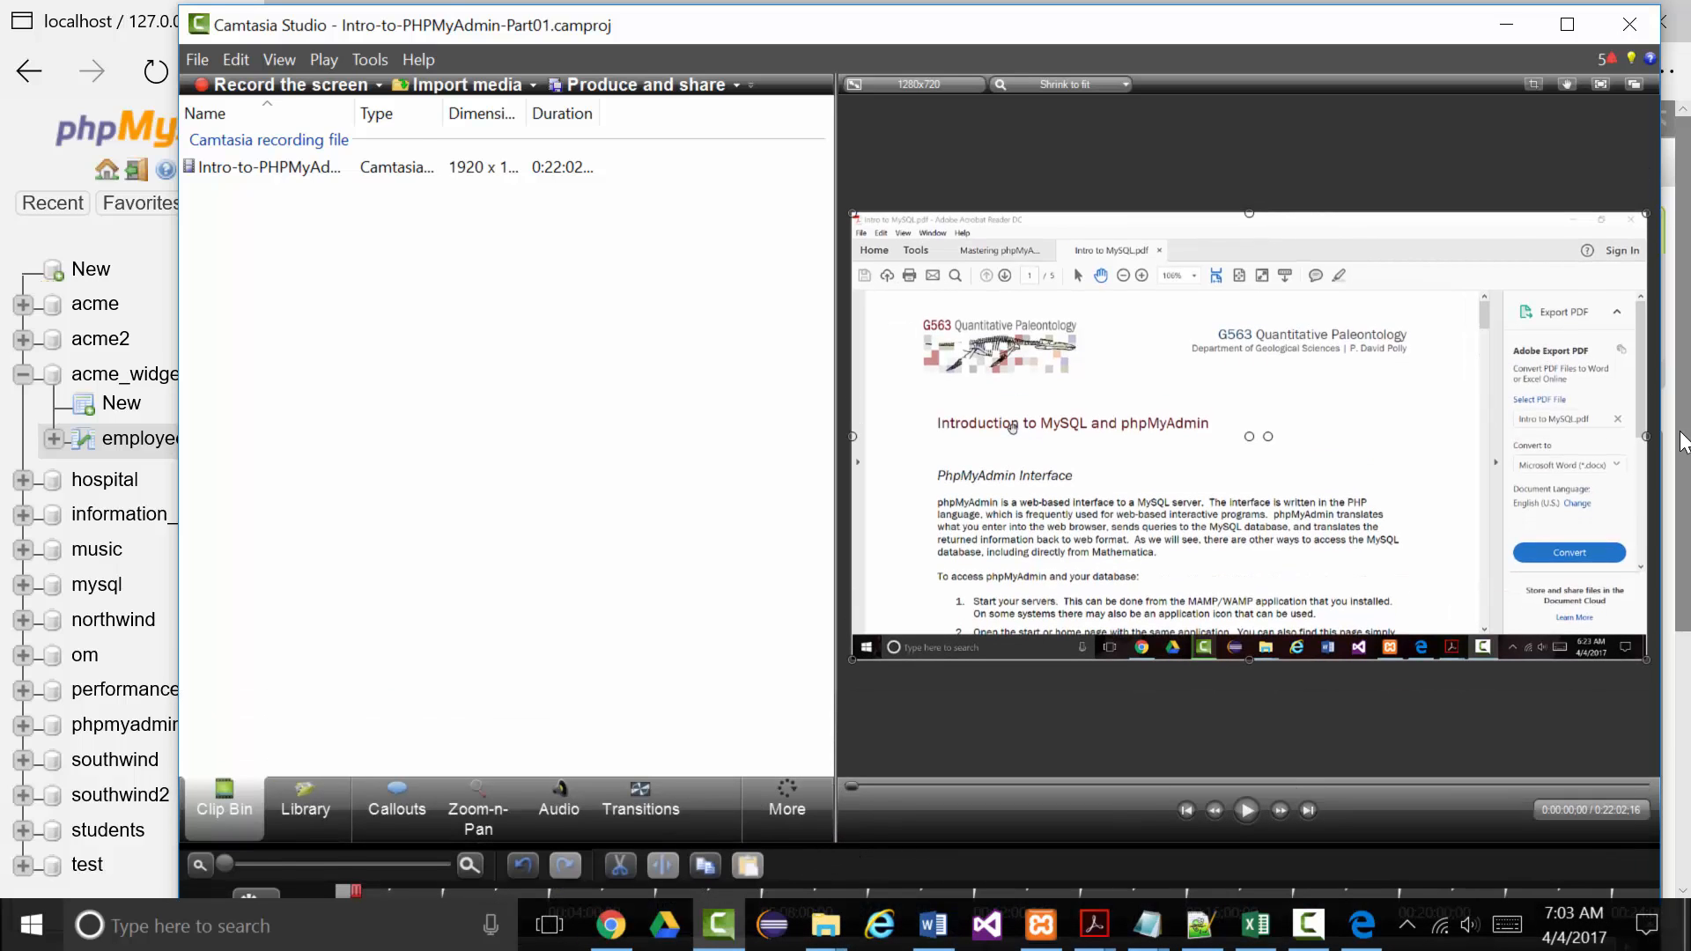
pyautogui.click(1678, 546)
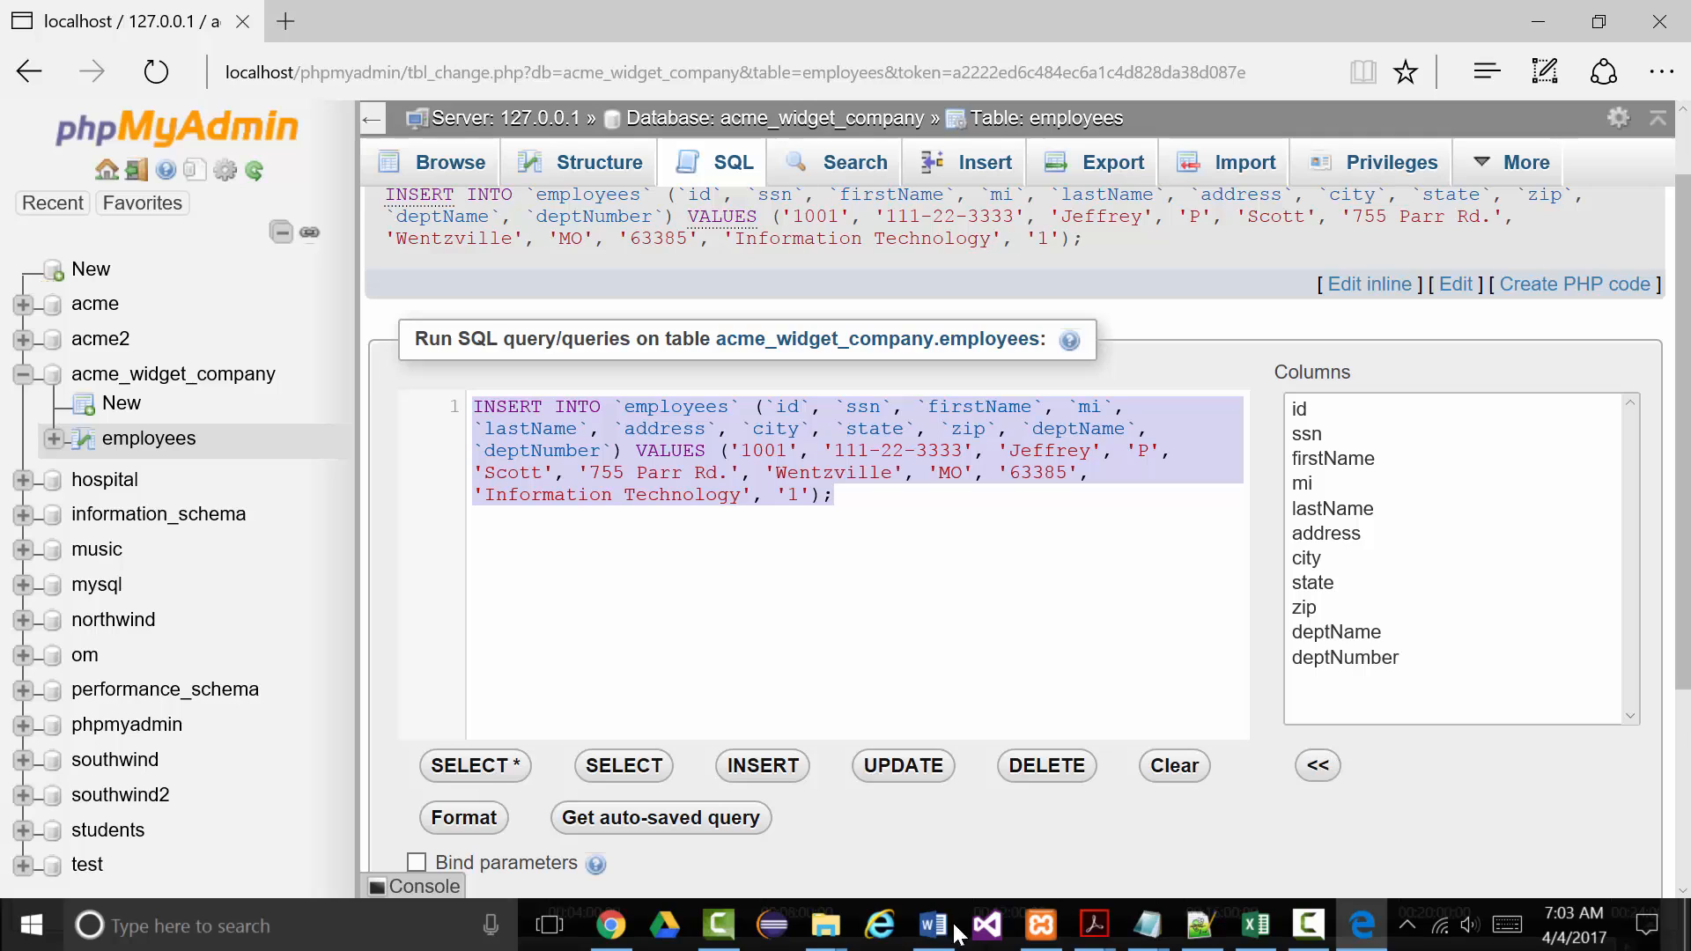
pyautogui.click(719, 925)
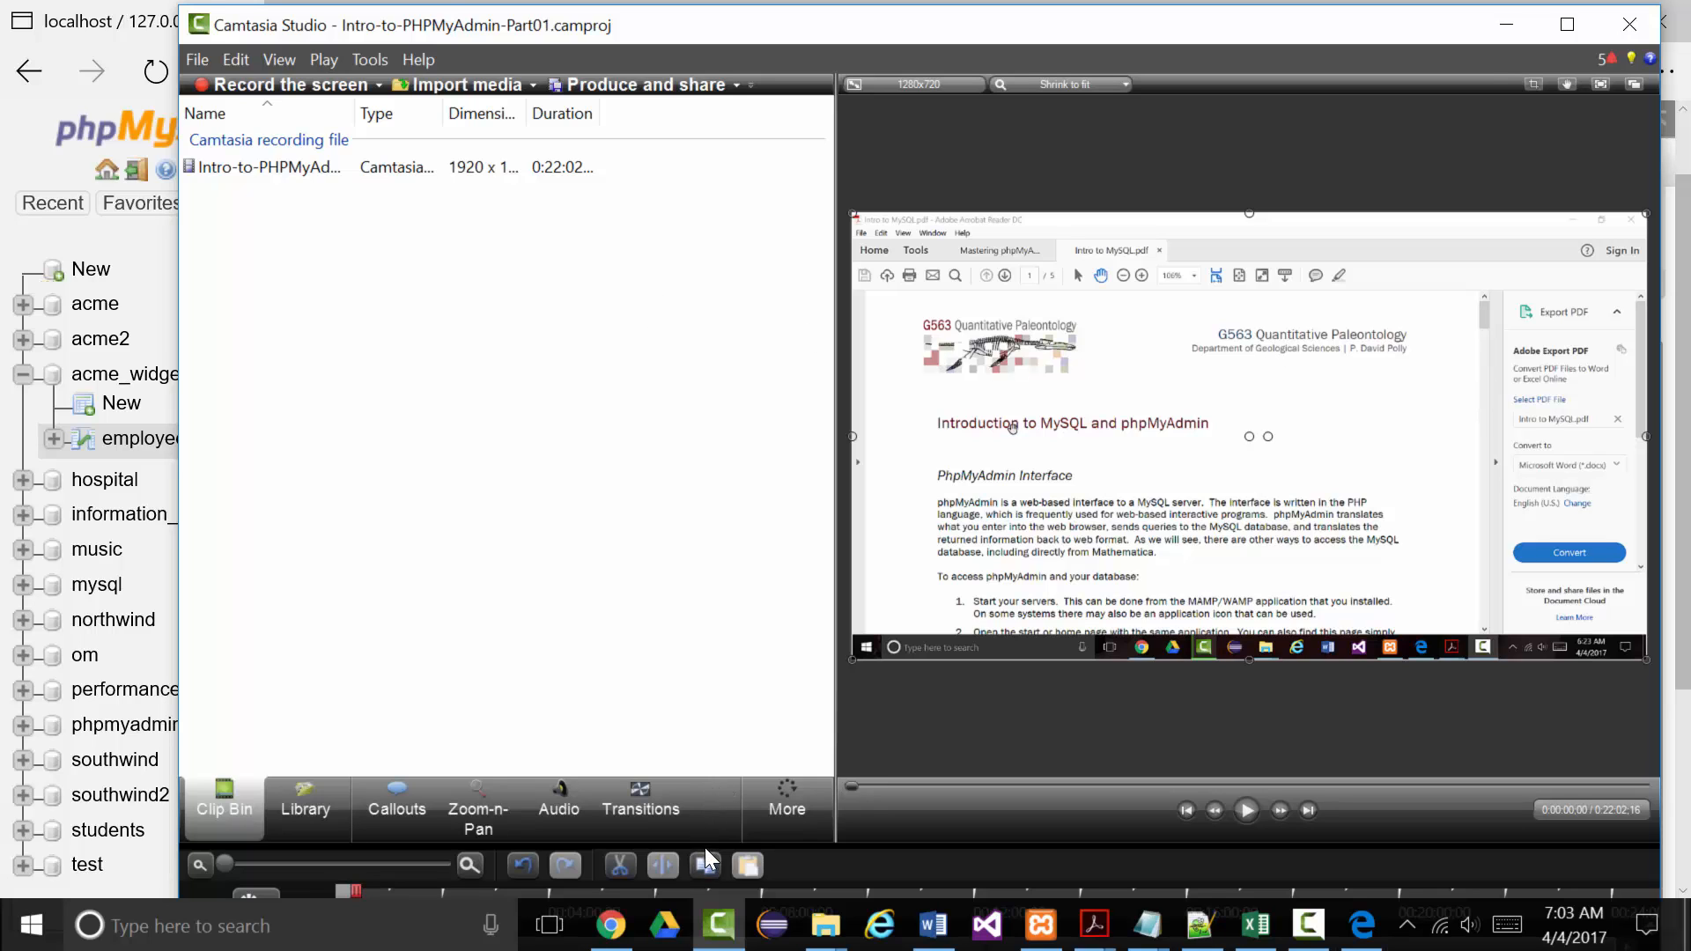
pyautogui.moveTo(705, 847); pyautogui.dragTo(692, 773)
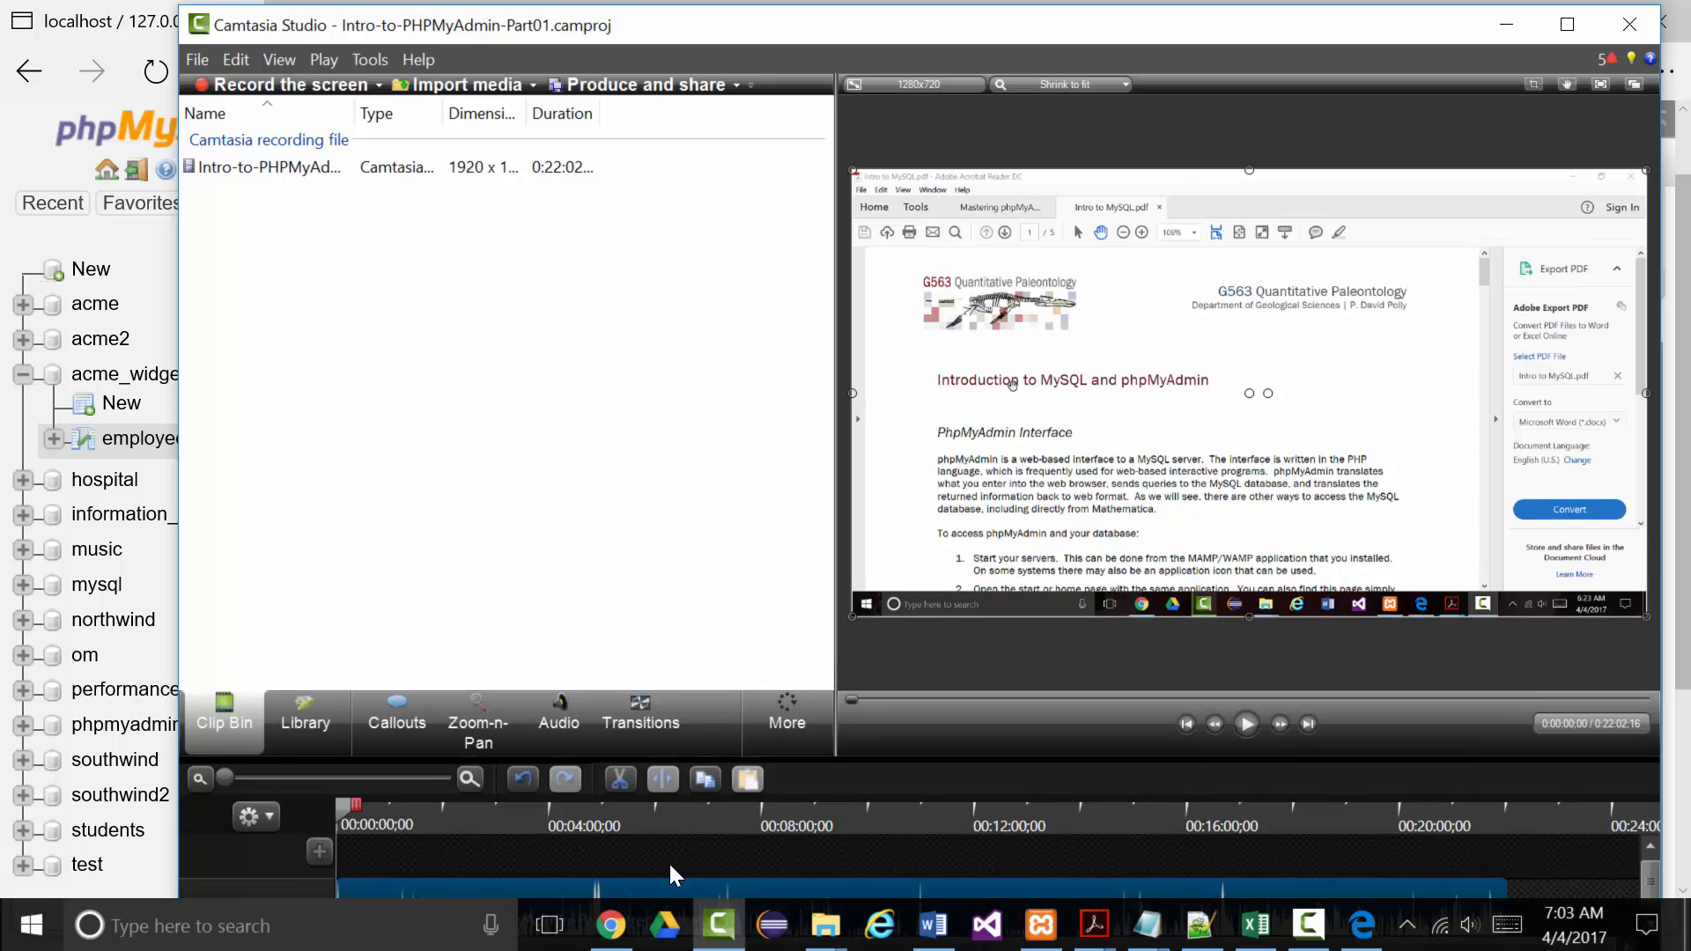
# Delete the old clip from the timeline and the Clip Bin, then minimize Camtasia.
pyautogui.rightClick(668, 881)
pyautogui.click(752, 461)
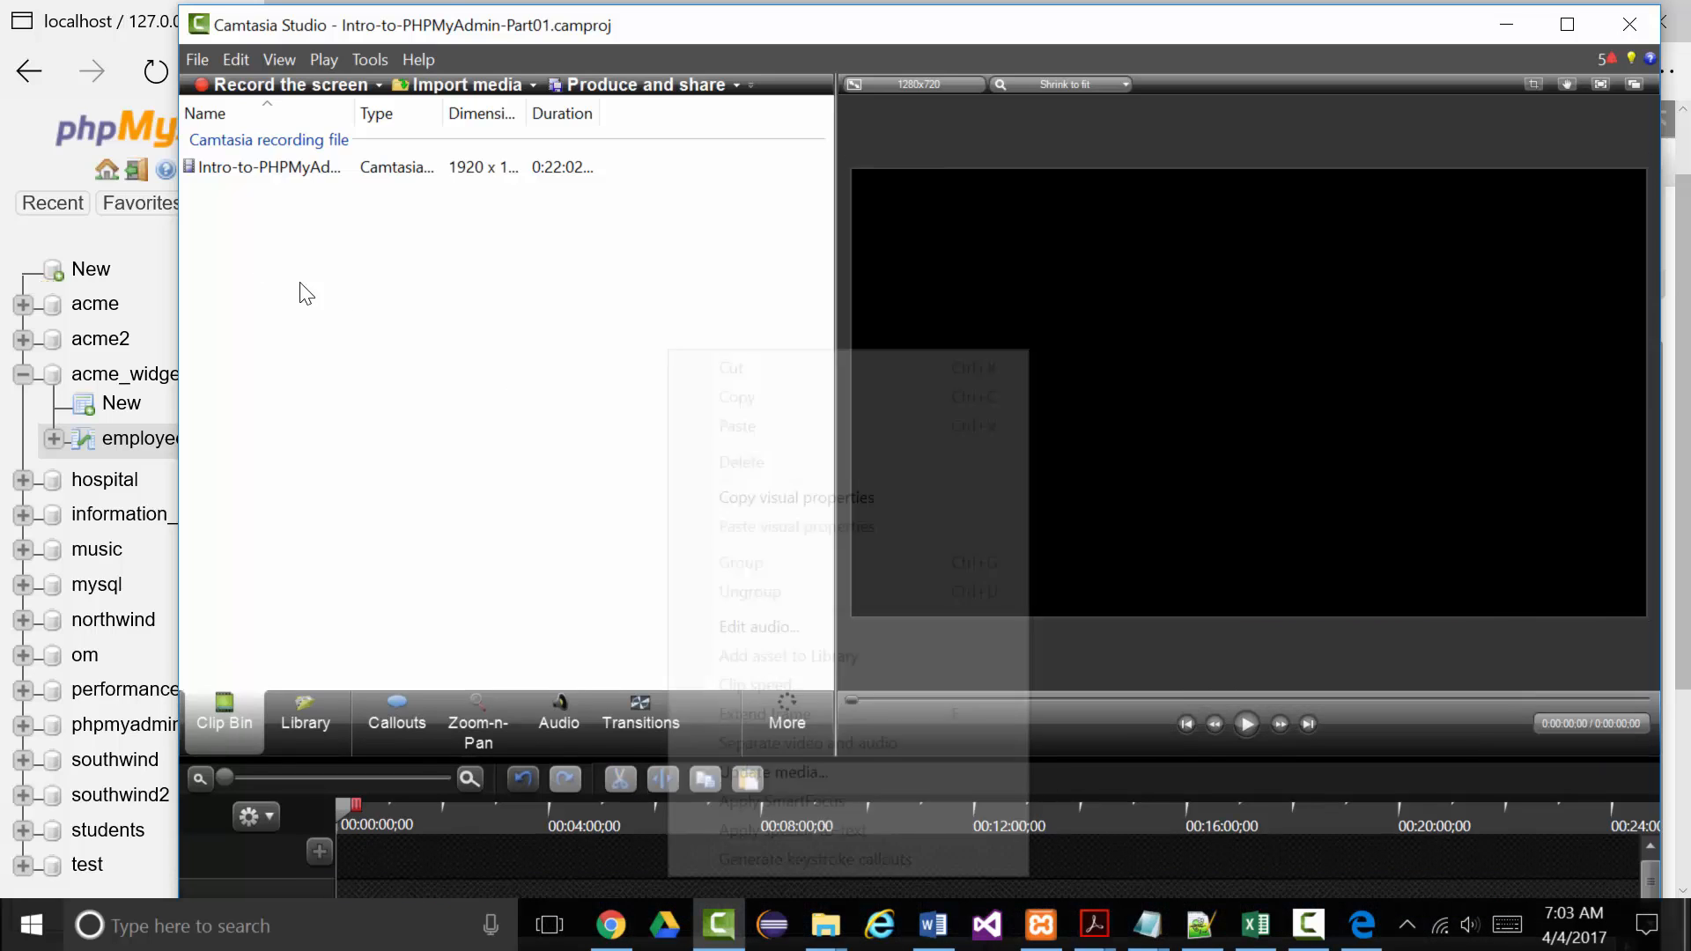
pyautogui.rightClick(218, 173)
pyautogui.click(335, 234)
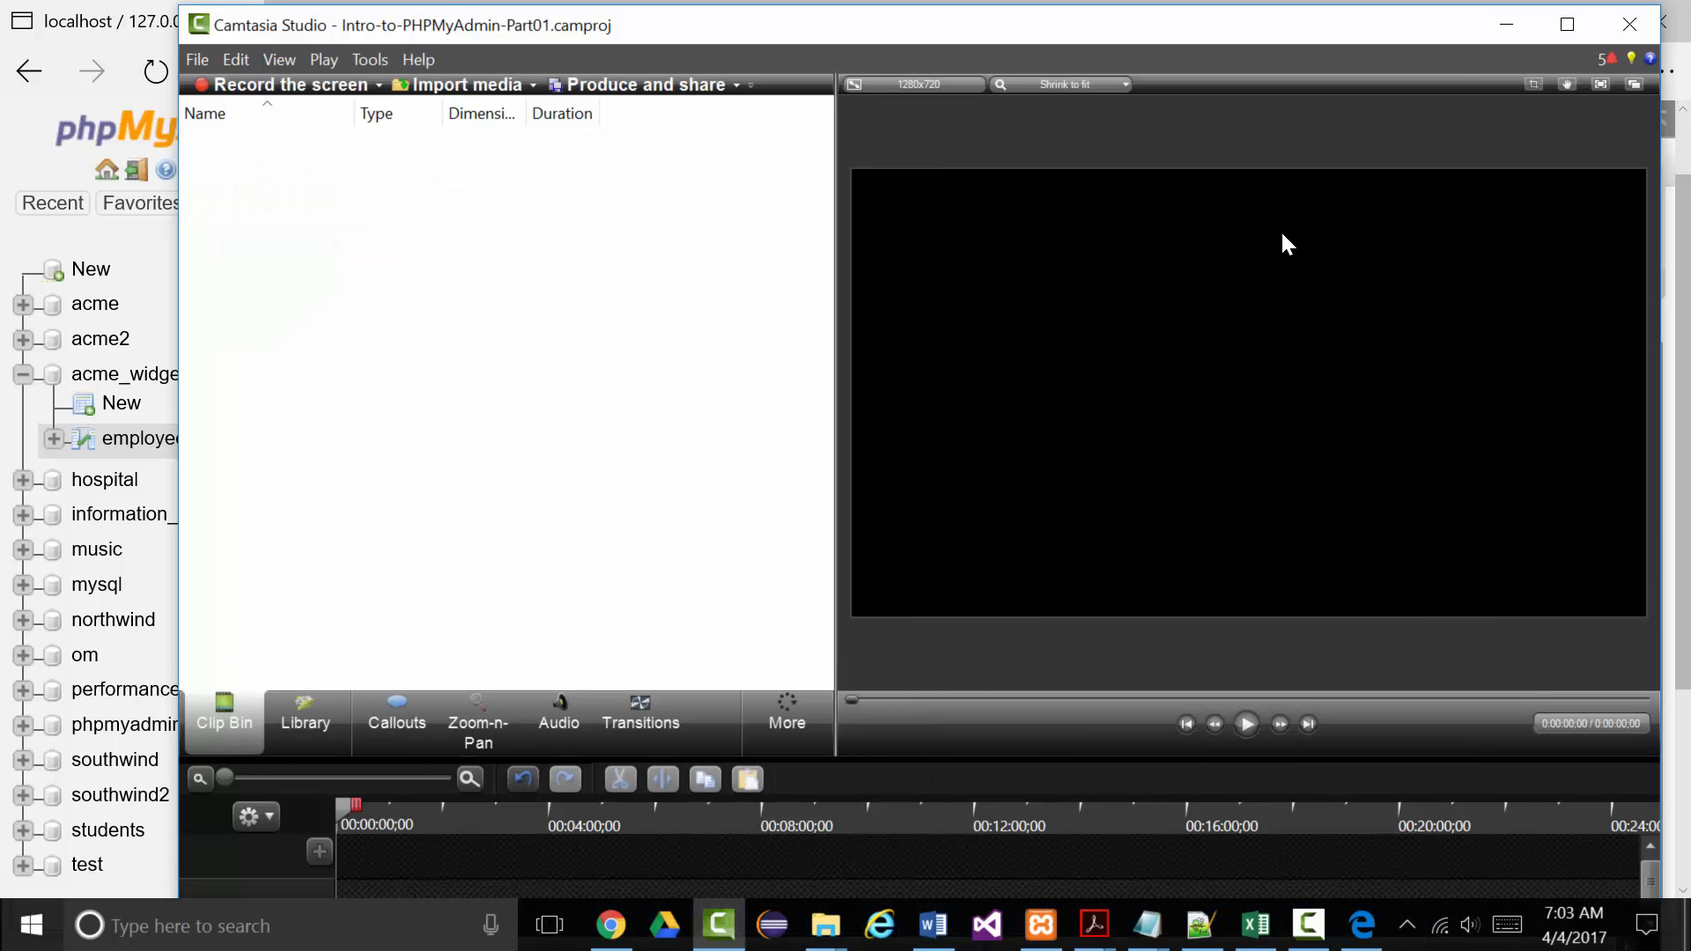
pyautogui.click(1509, 29)
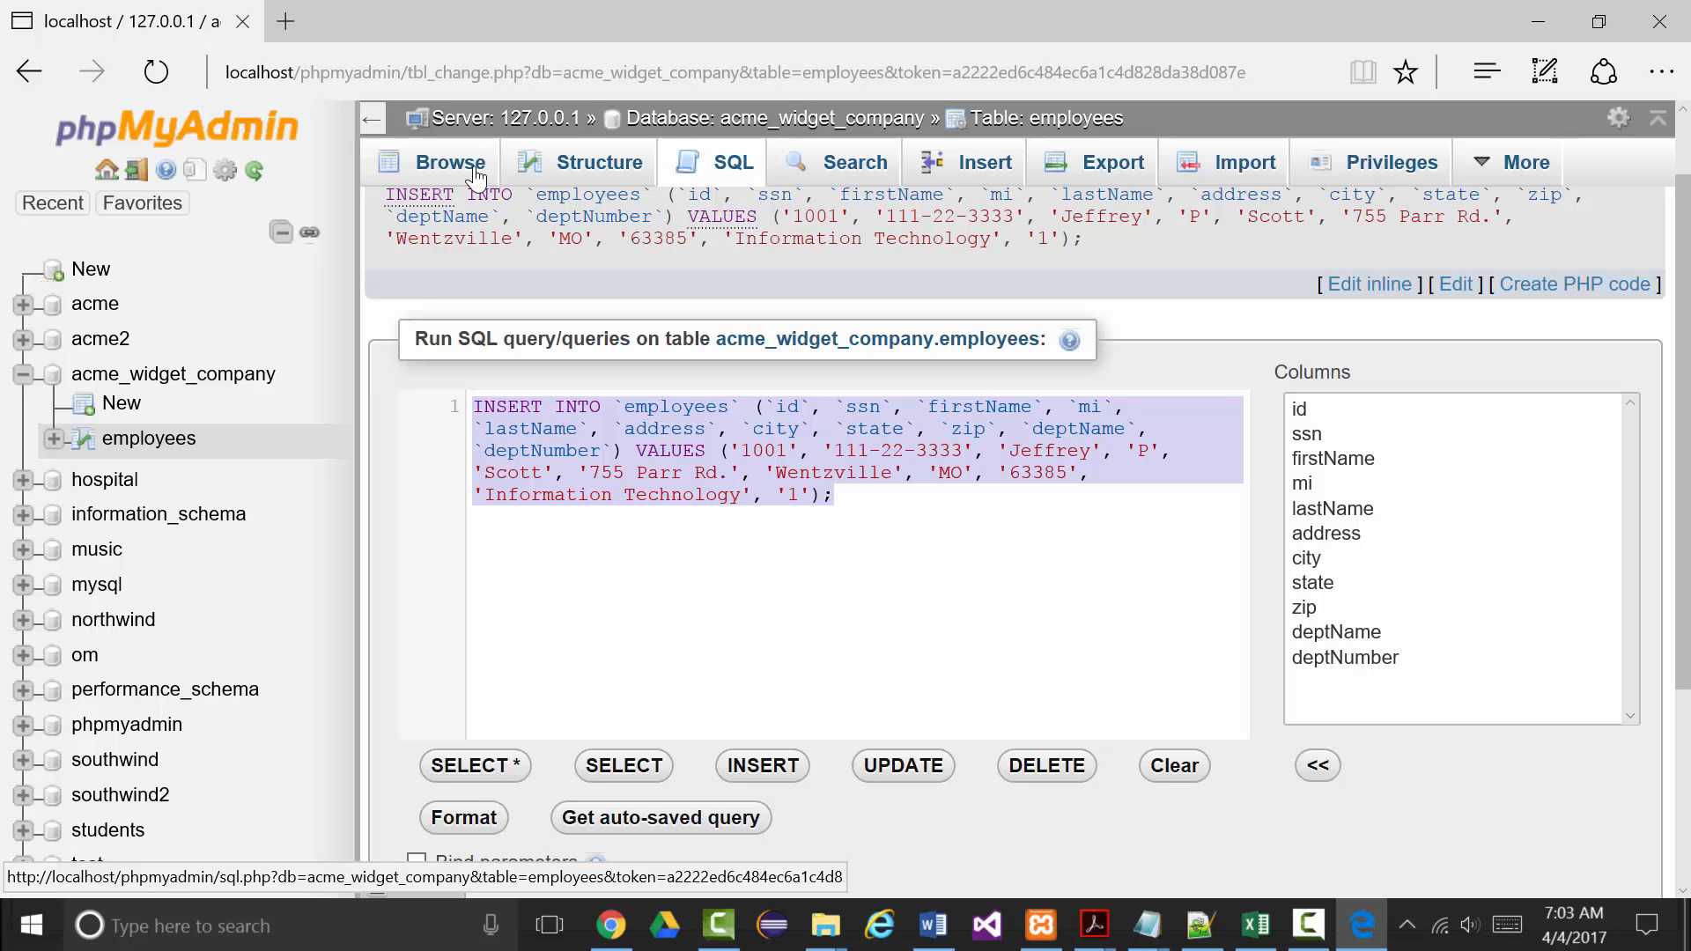
# Browse the employees table's single row, id 1001, and narrow the navigation panel.
pyautogui.click(450, 172)
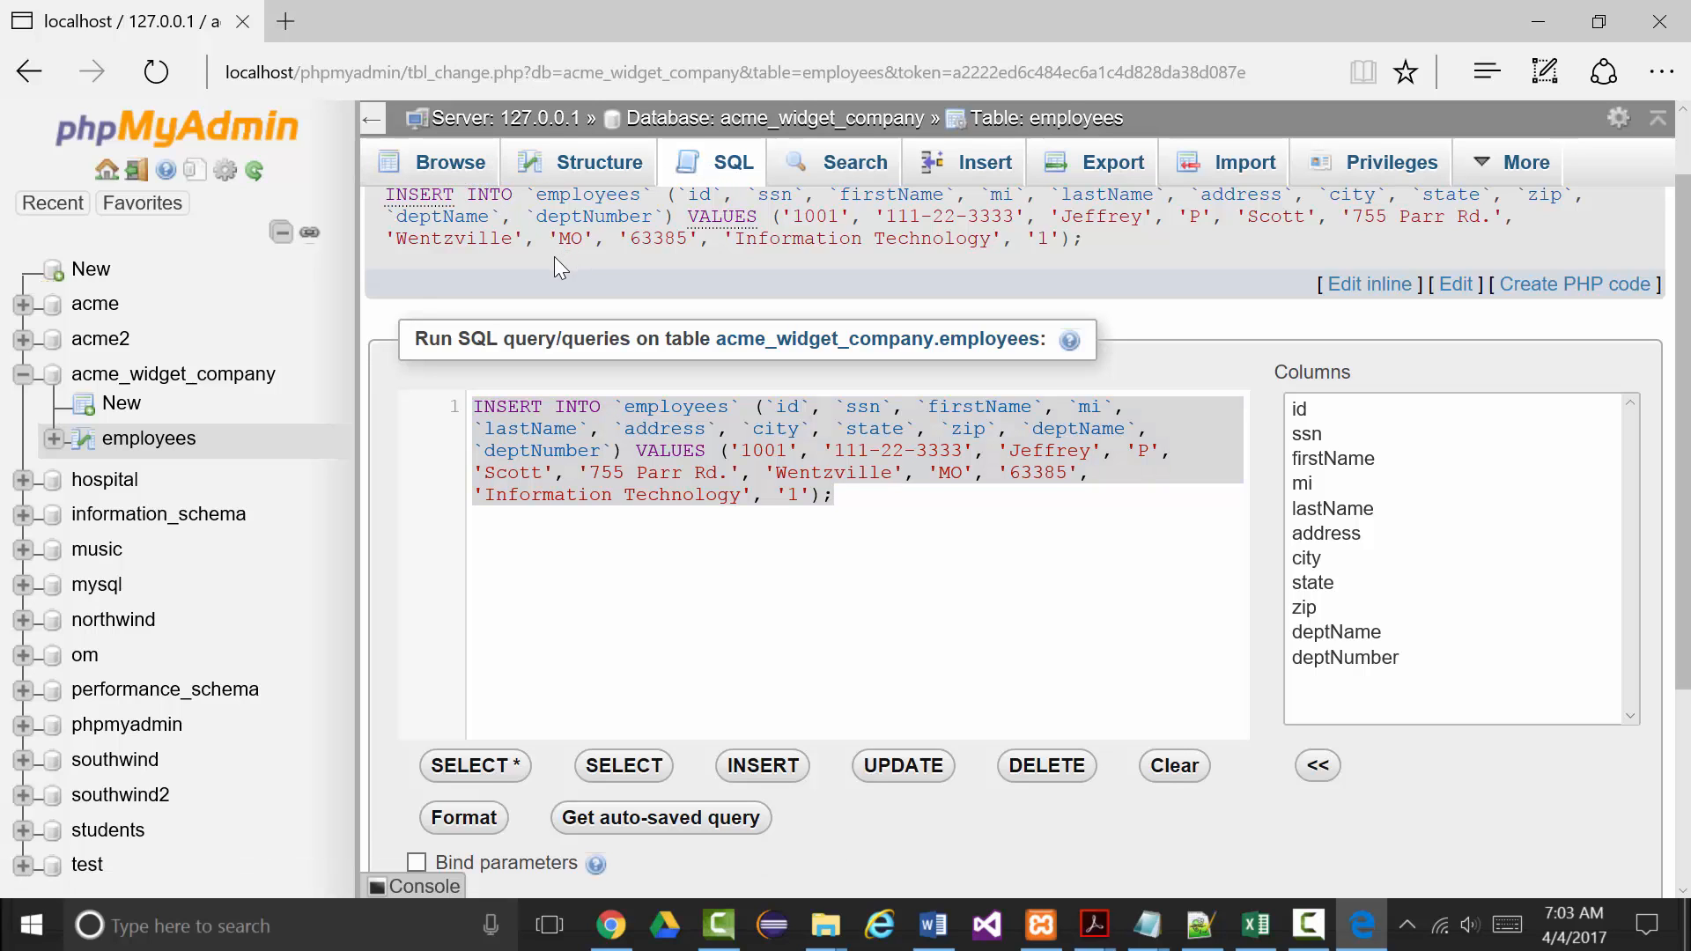
pyautogui.click(448, 166)
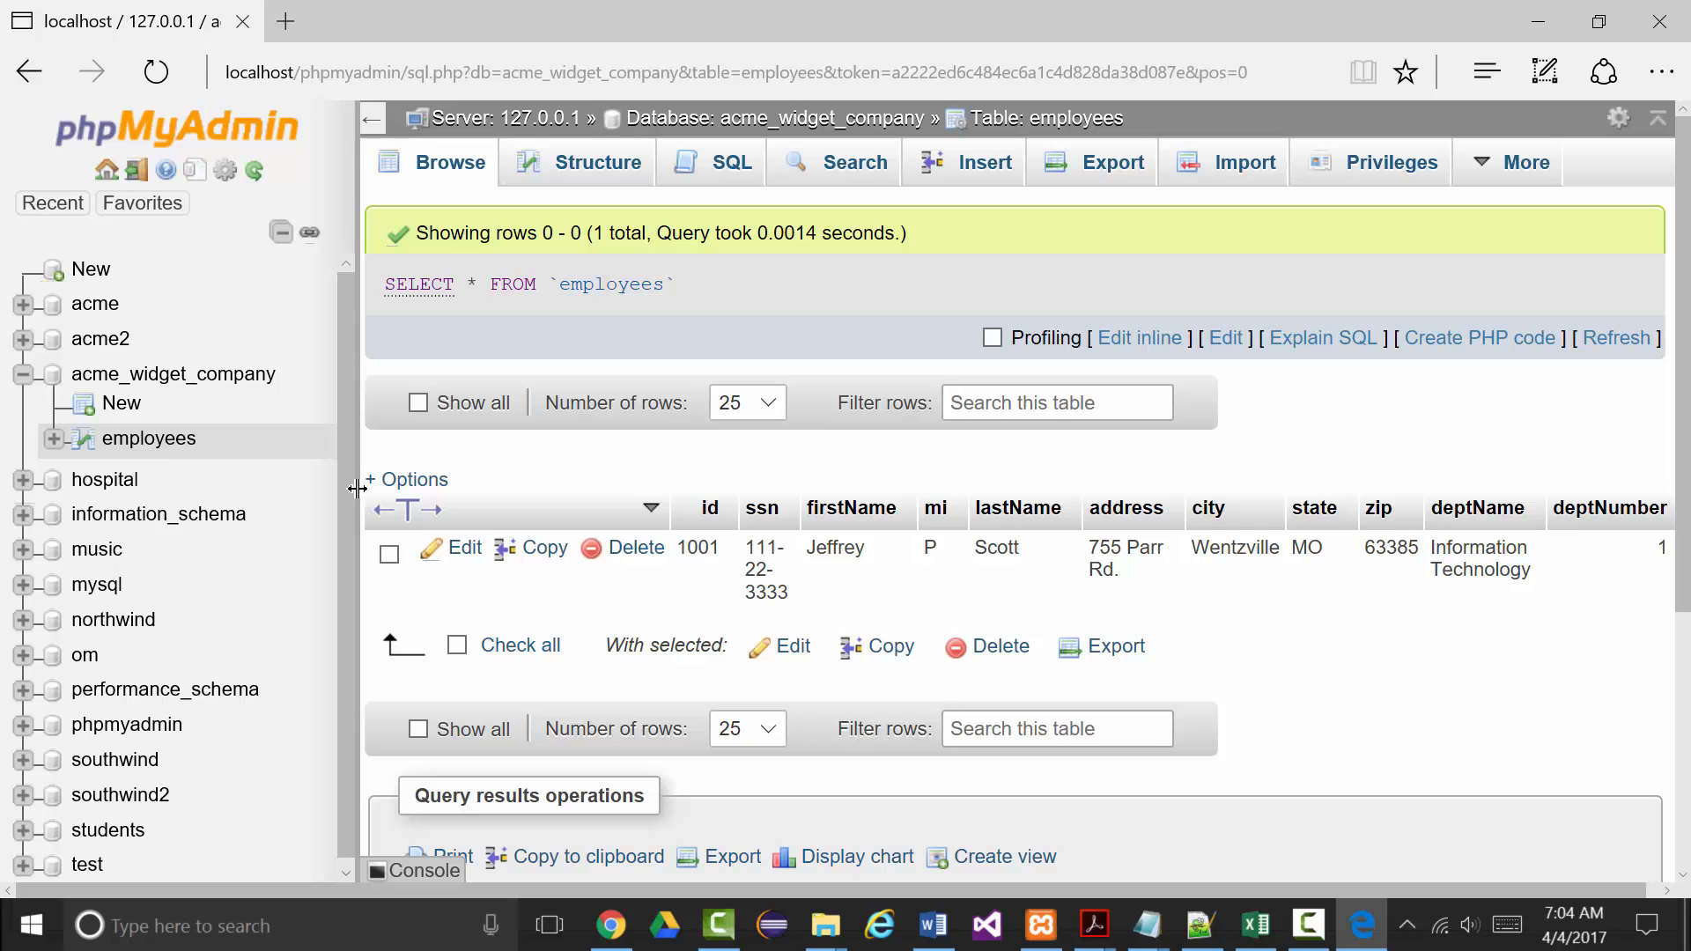
pyautogui.moveTo(362, 497); pyautogui.dragTo(164, 491)
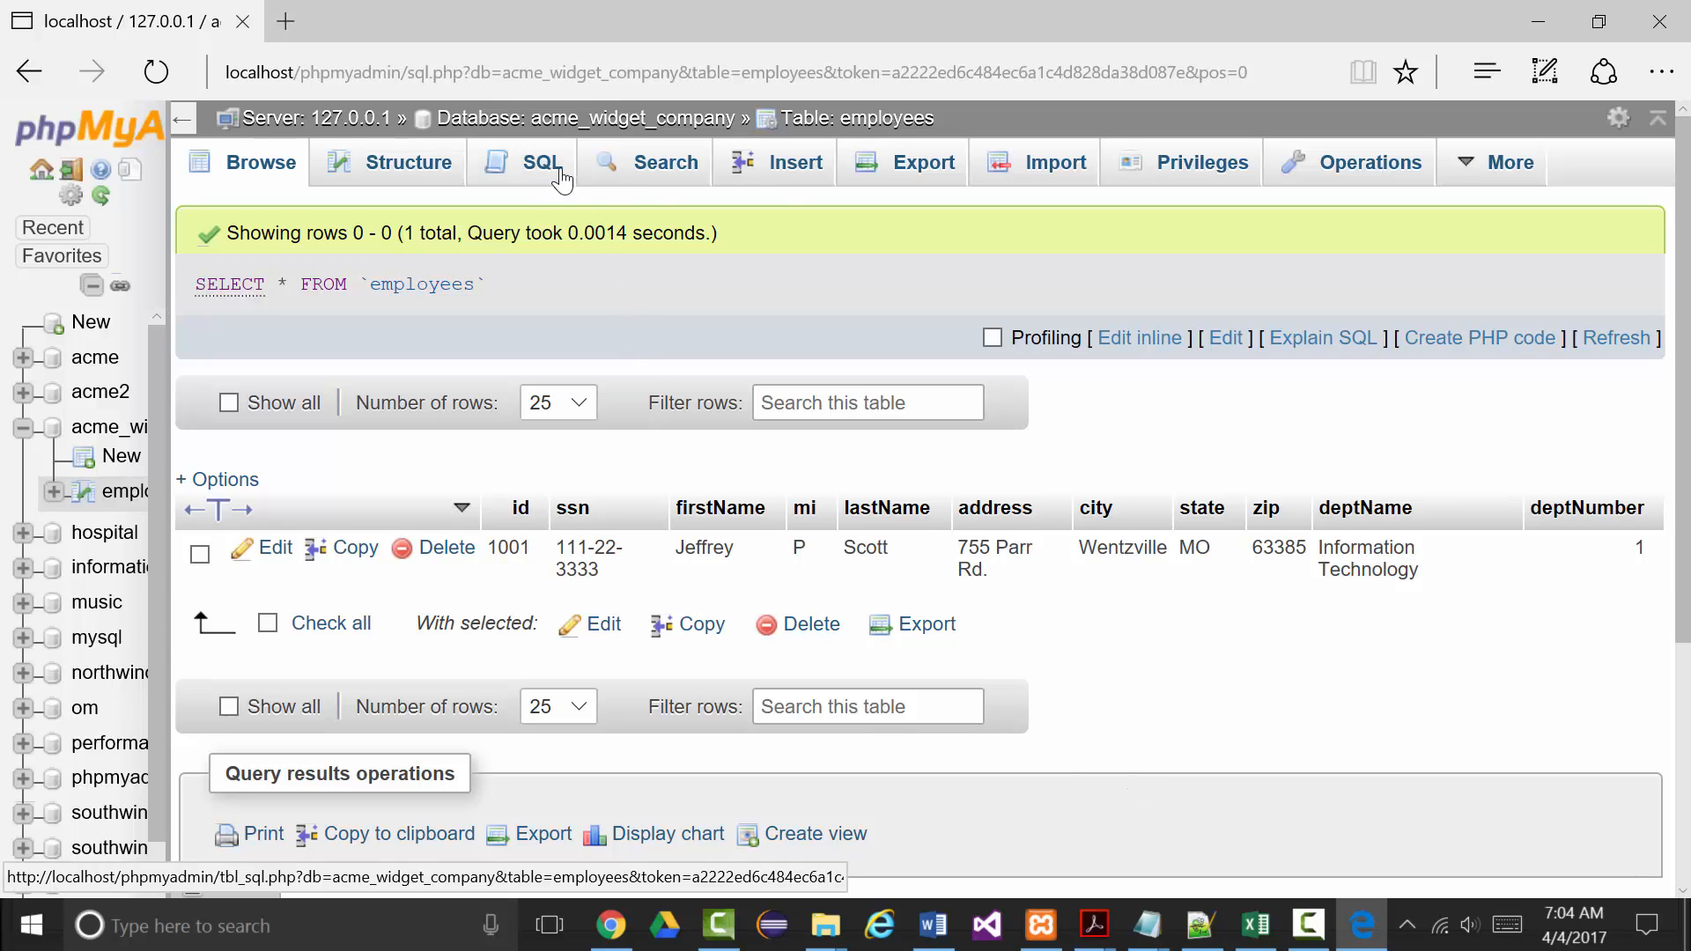
# Open the employees Insert form, then pause and resume the screen recorder.
pyautogui.click(780, 174)
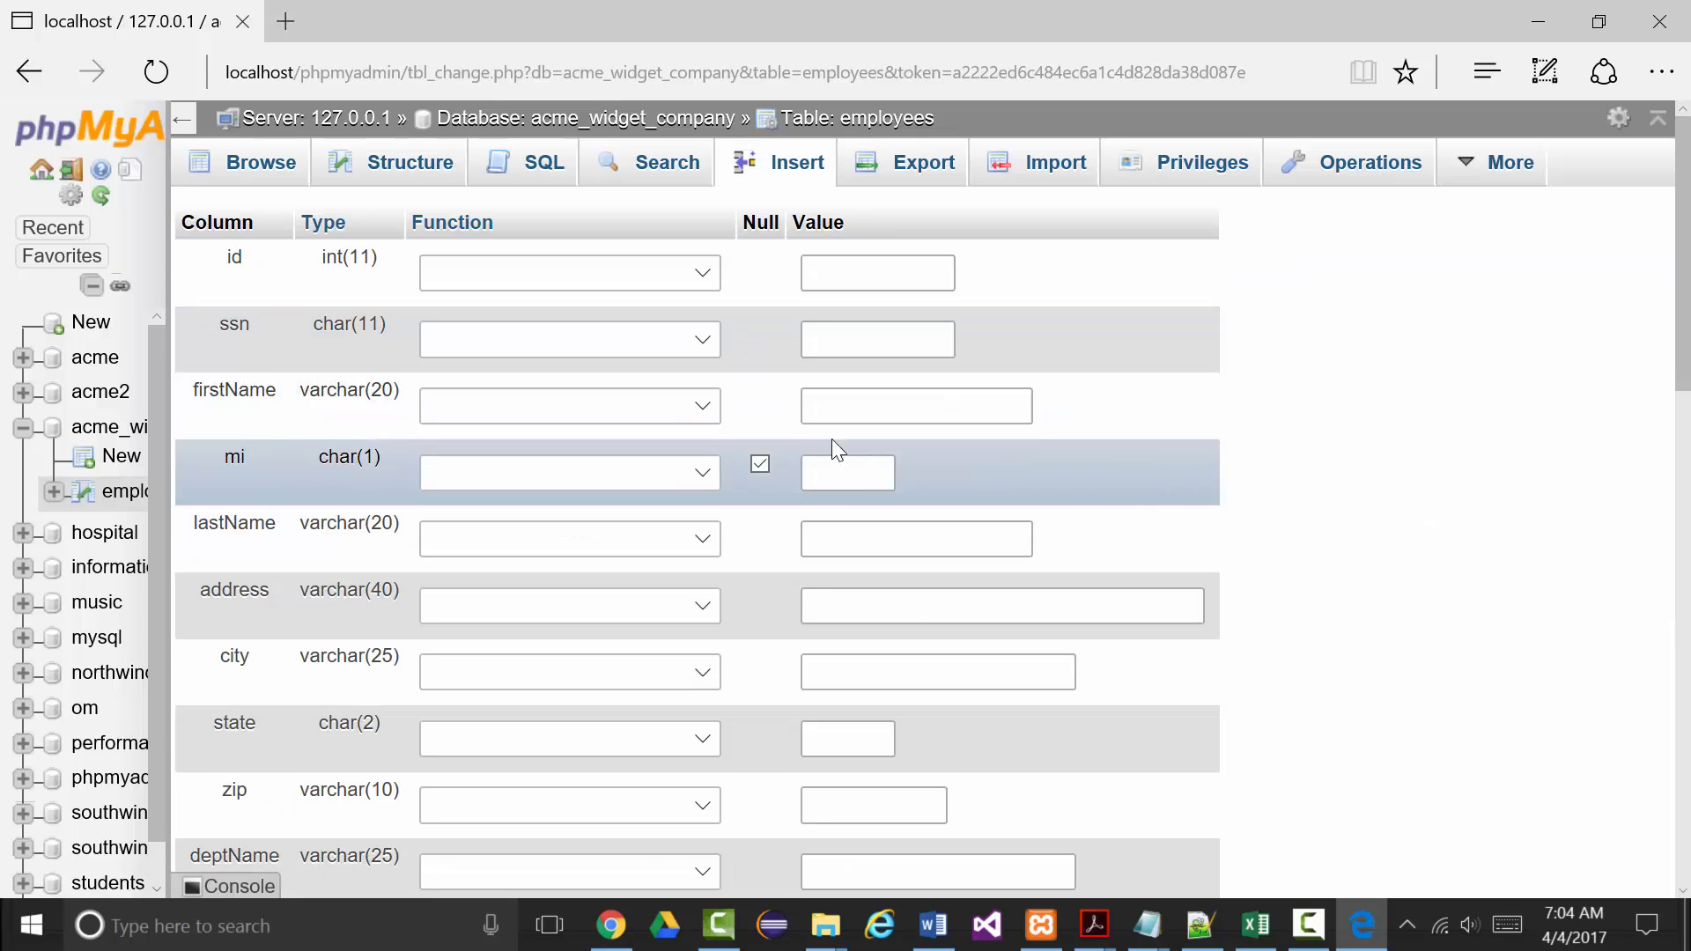
pyautogui.click(850, 271)
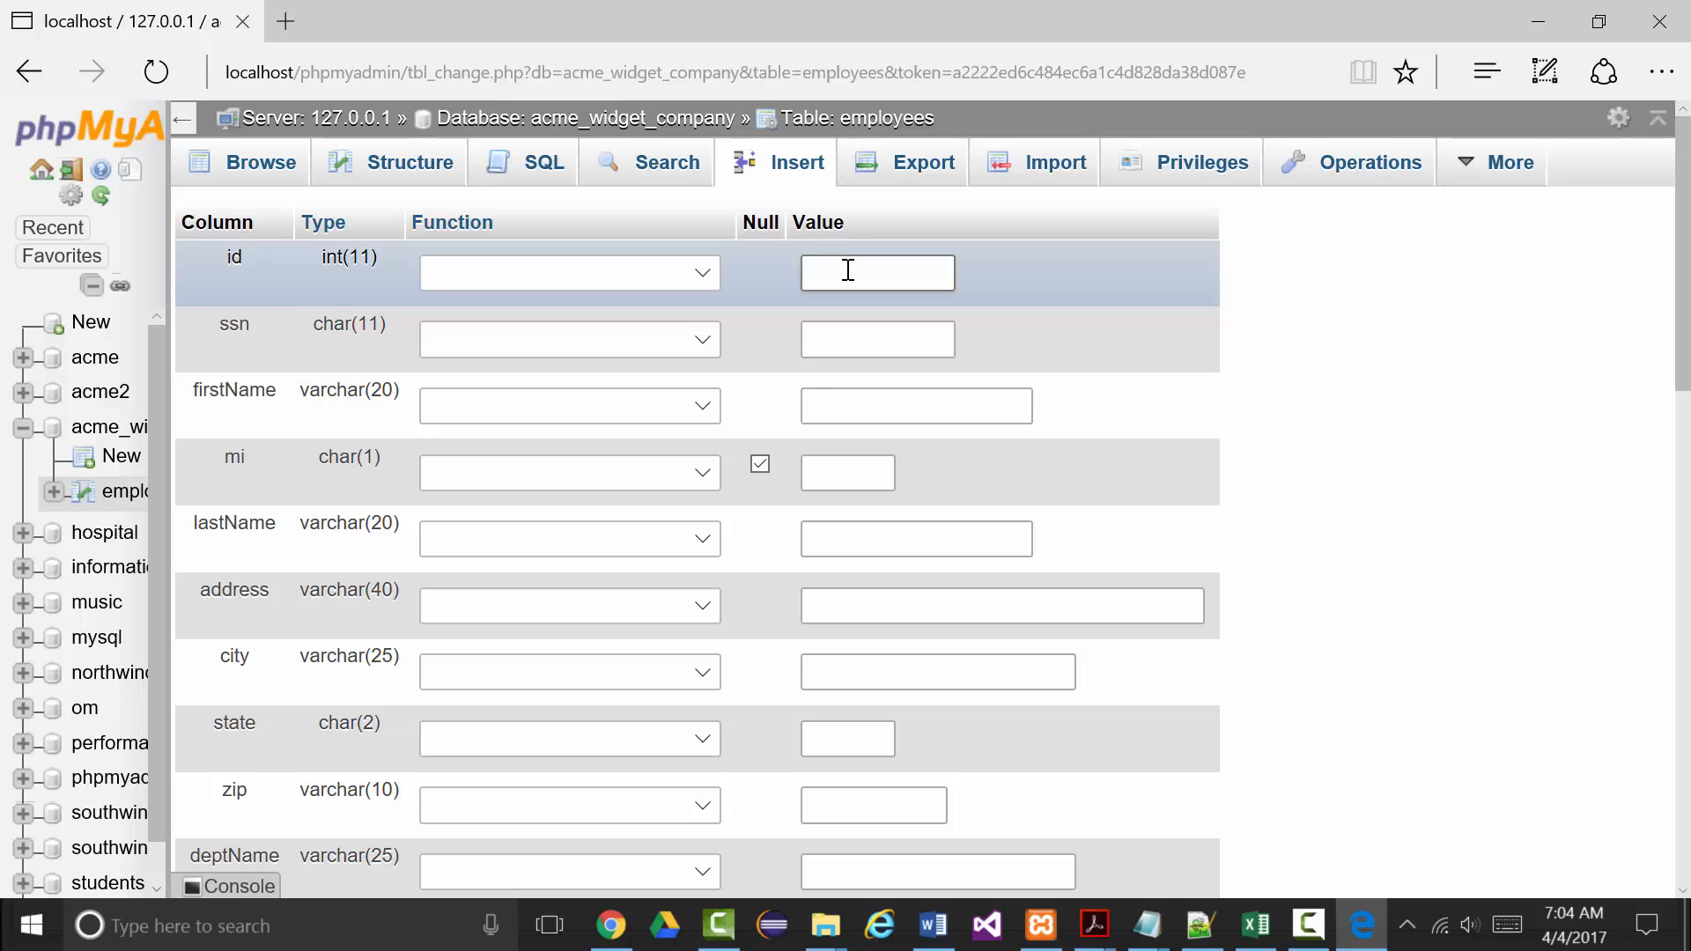
pyautogui.click(1295, 928)
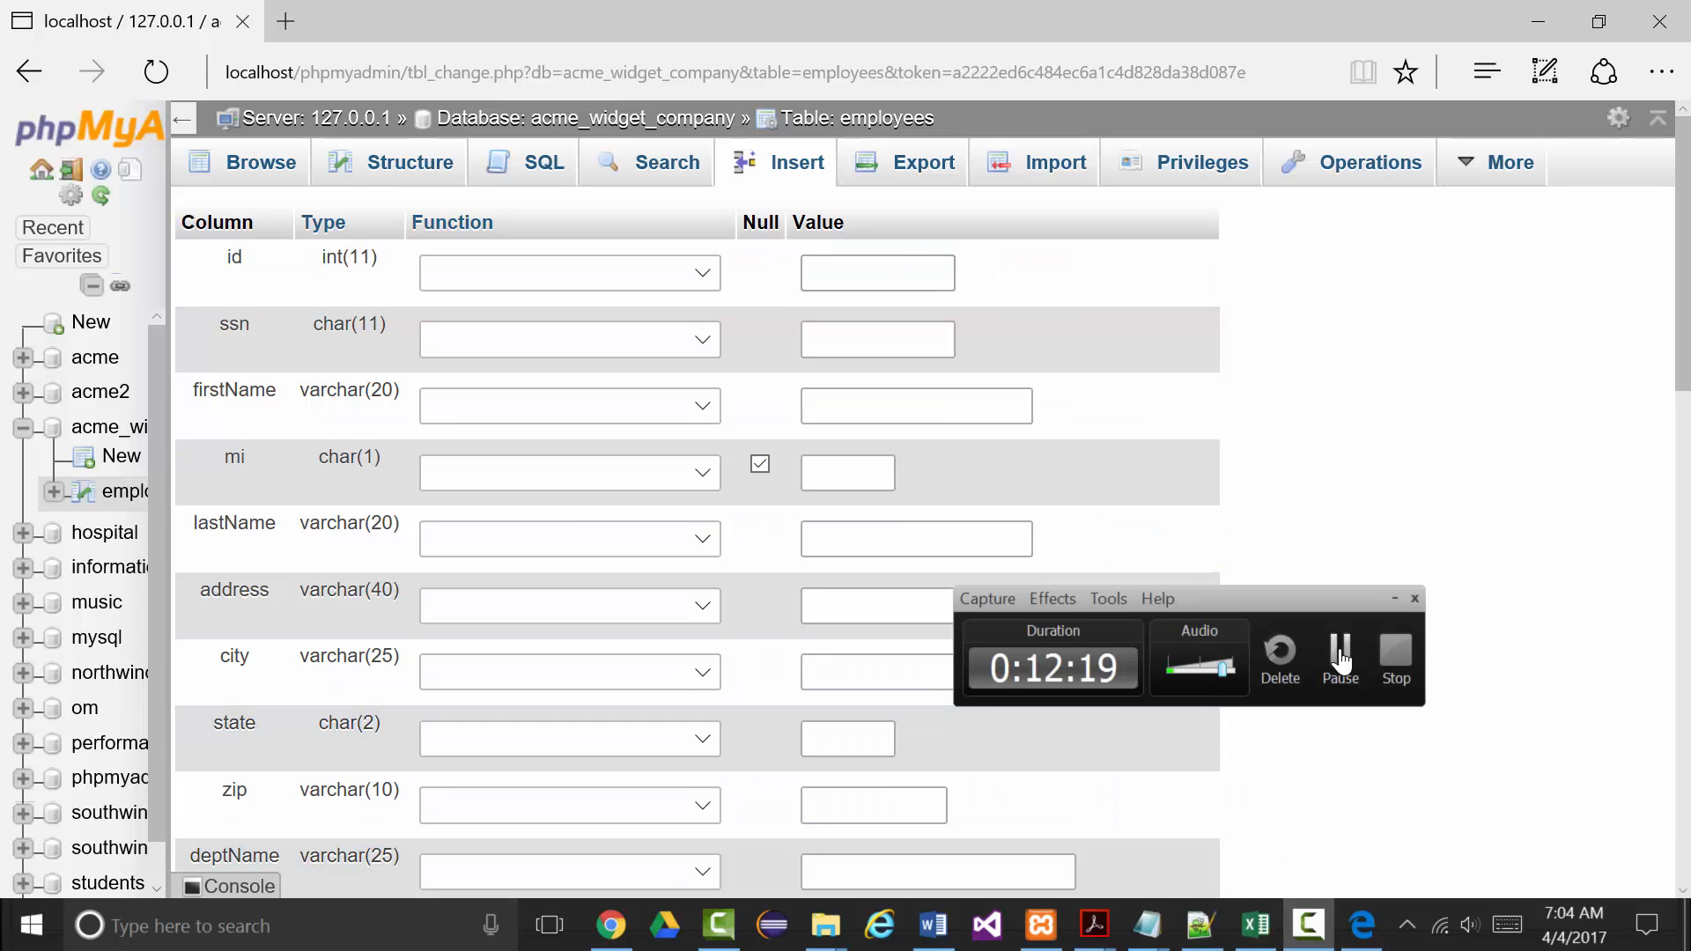
pyautogui.click(1390, 599)
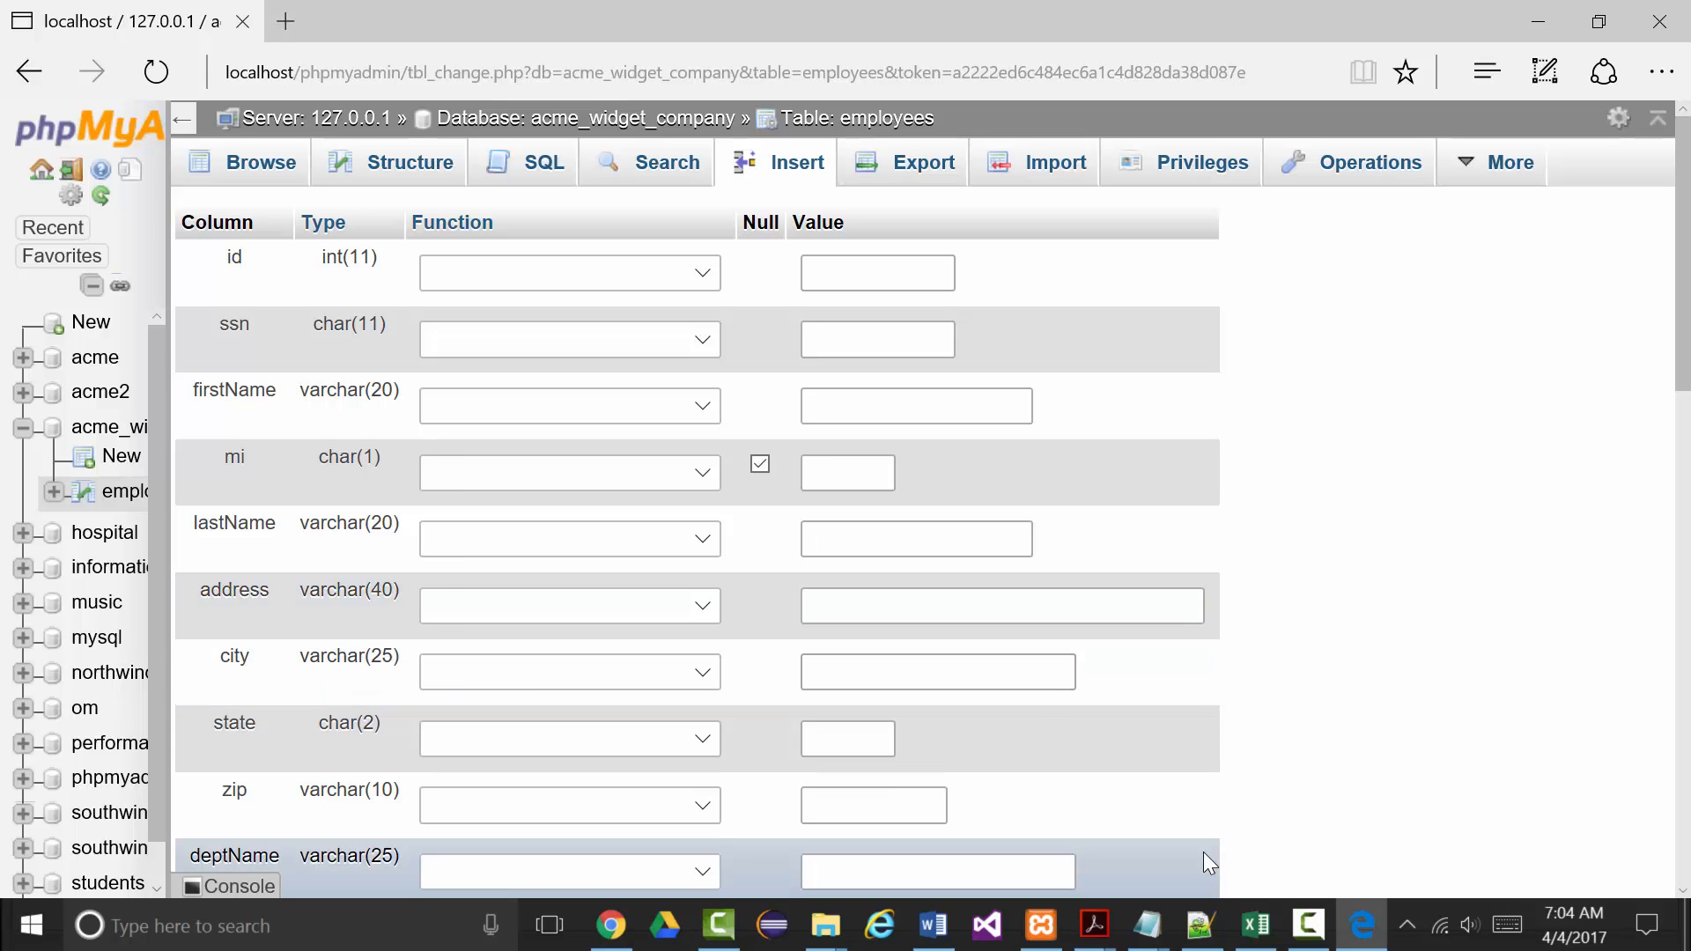
pyautogui.click(1309, 926)
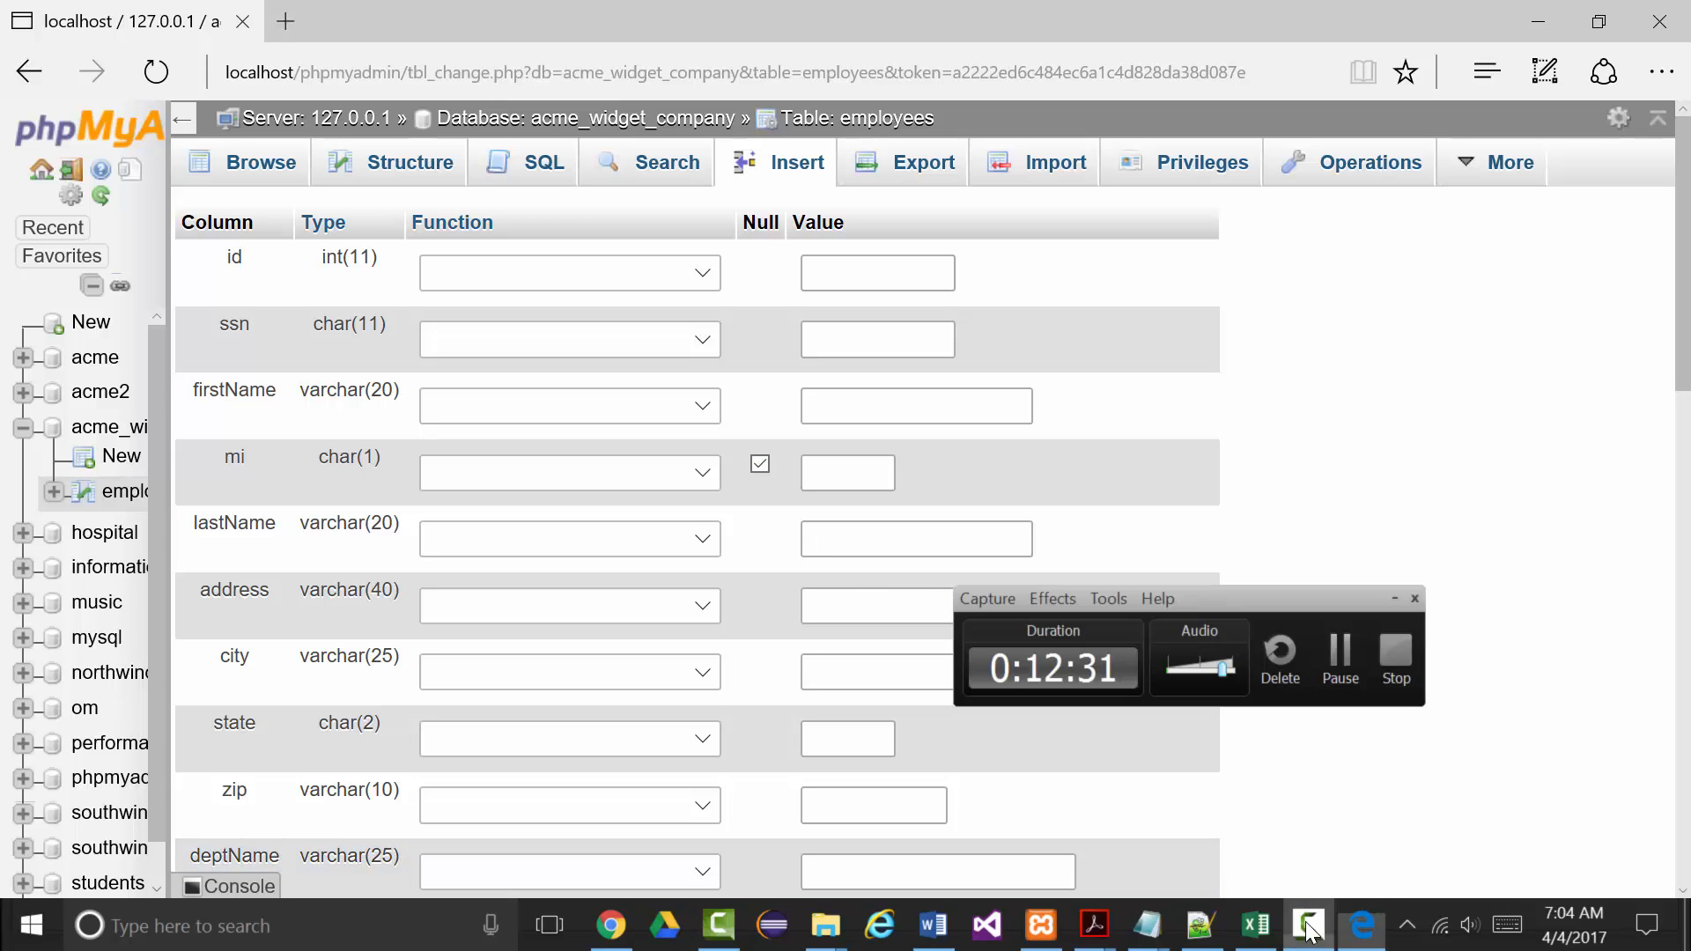
pyautogui.click(1339, 665)
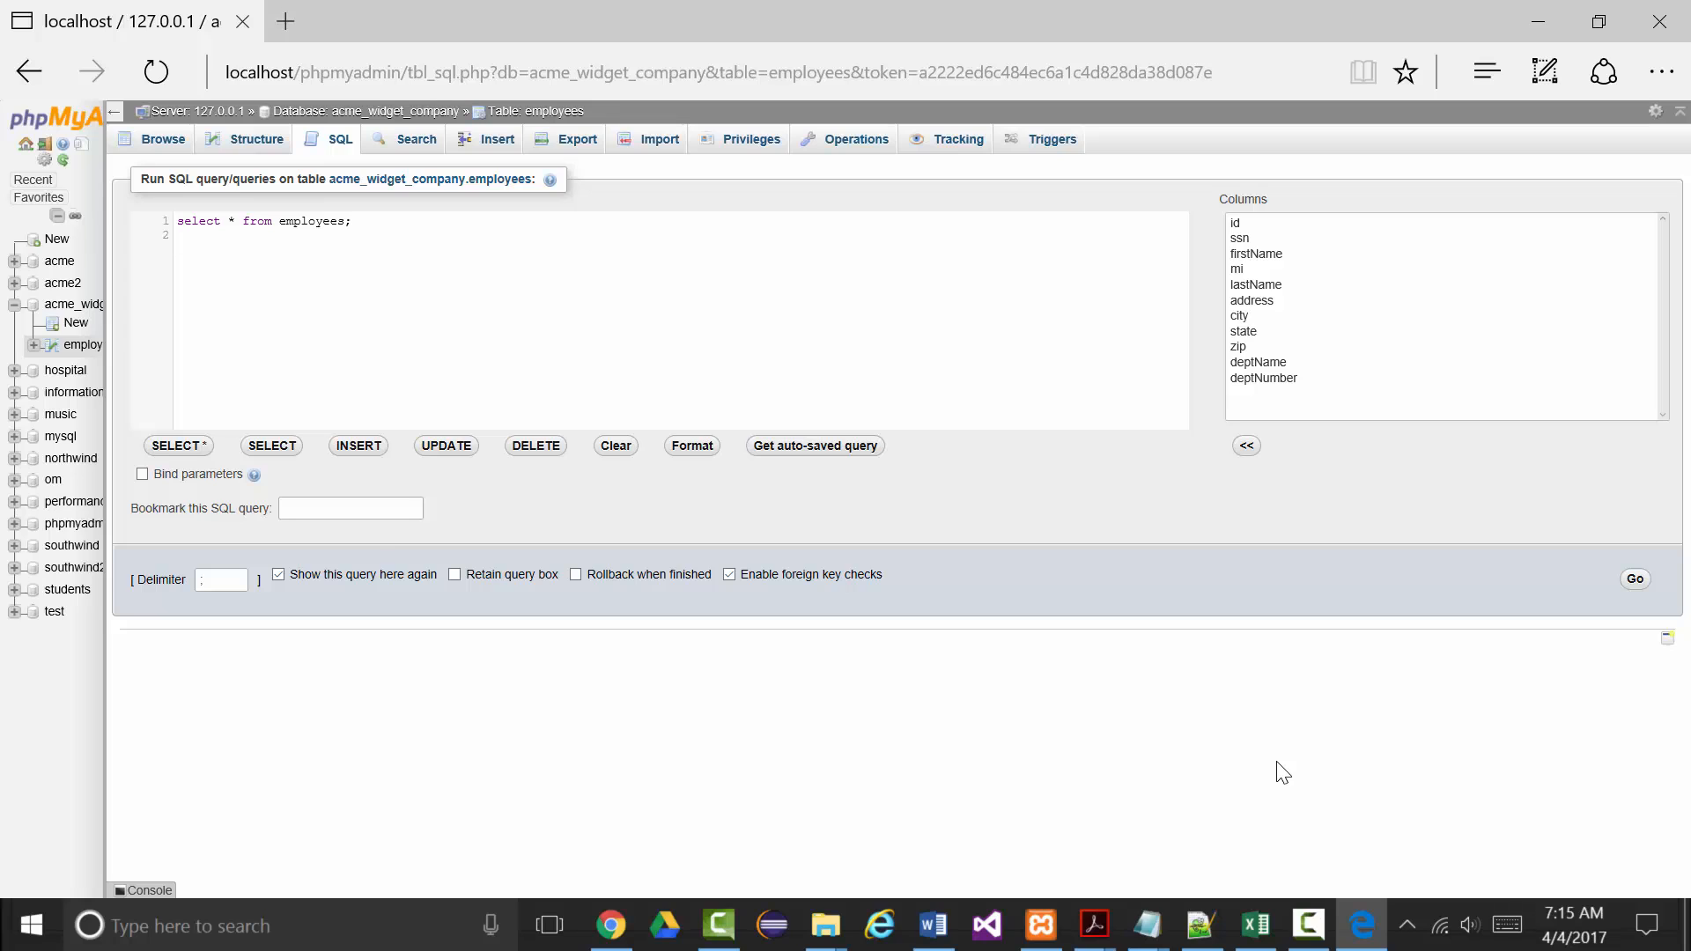
# Run select * from employees and scroll through rows 1001 to 1010.
pyautogui.click(1310, 924)
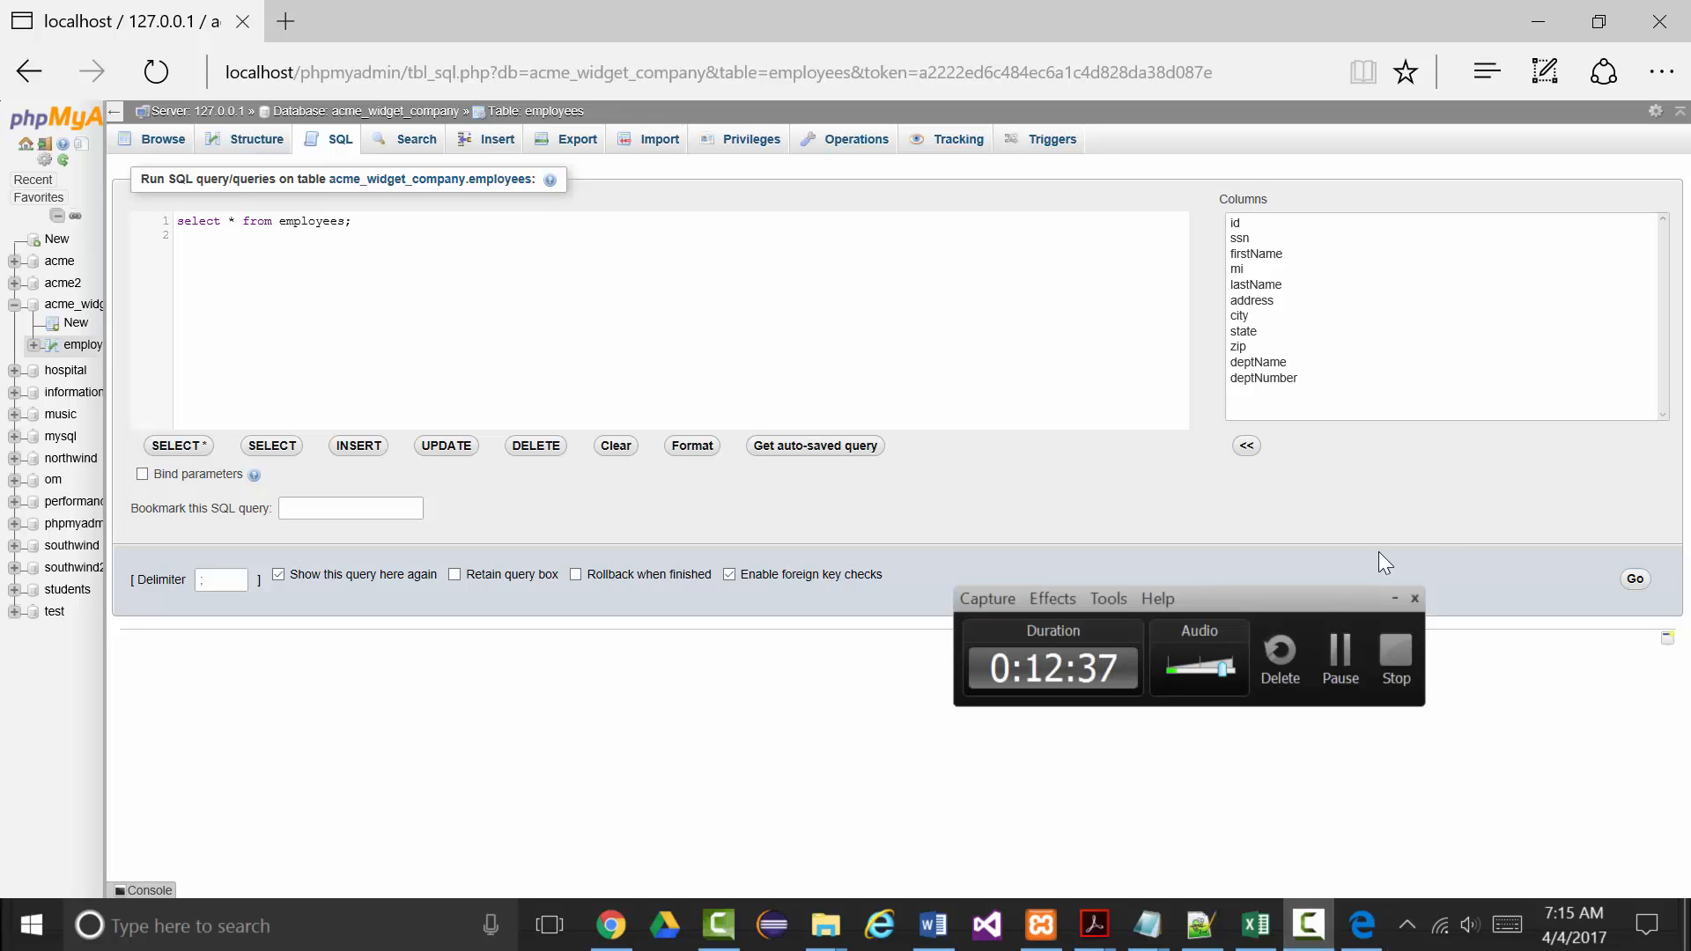
pyautogui.click(1413, 598)
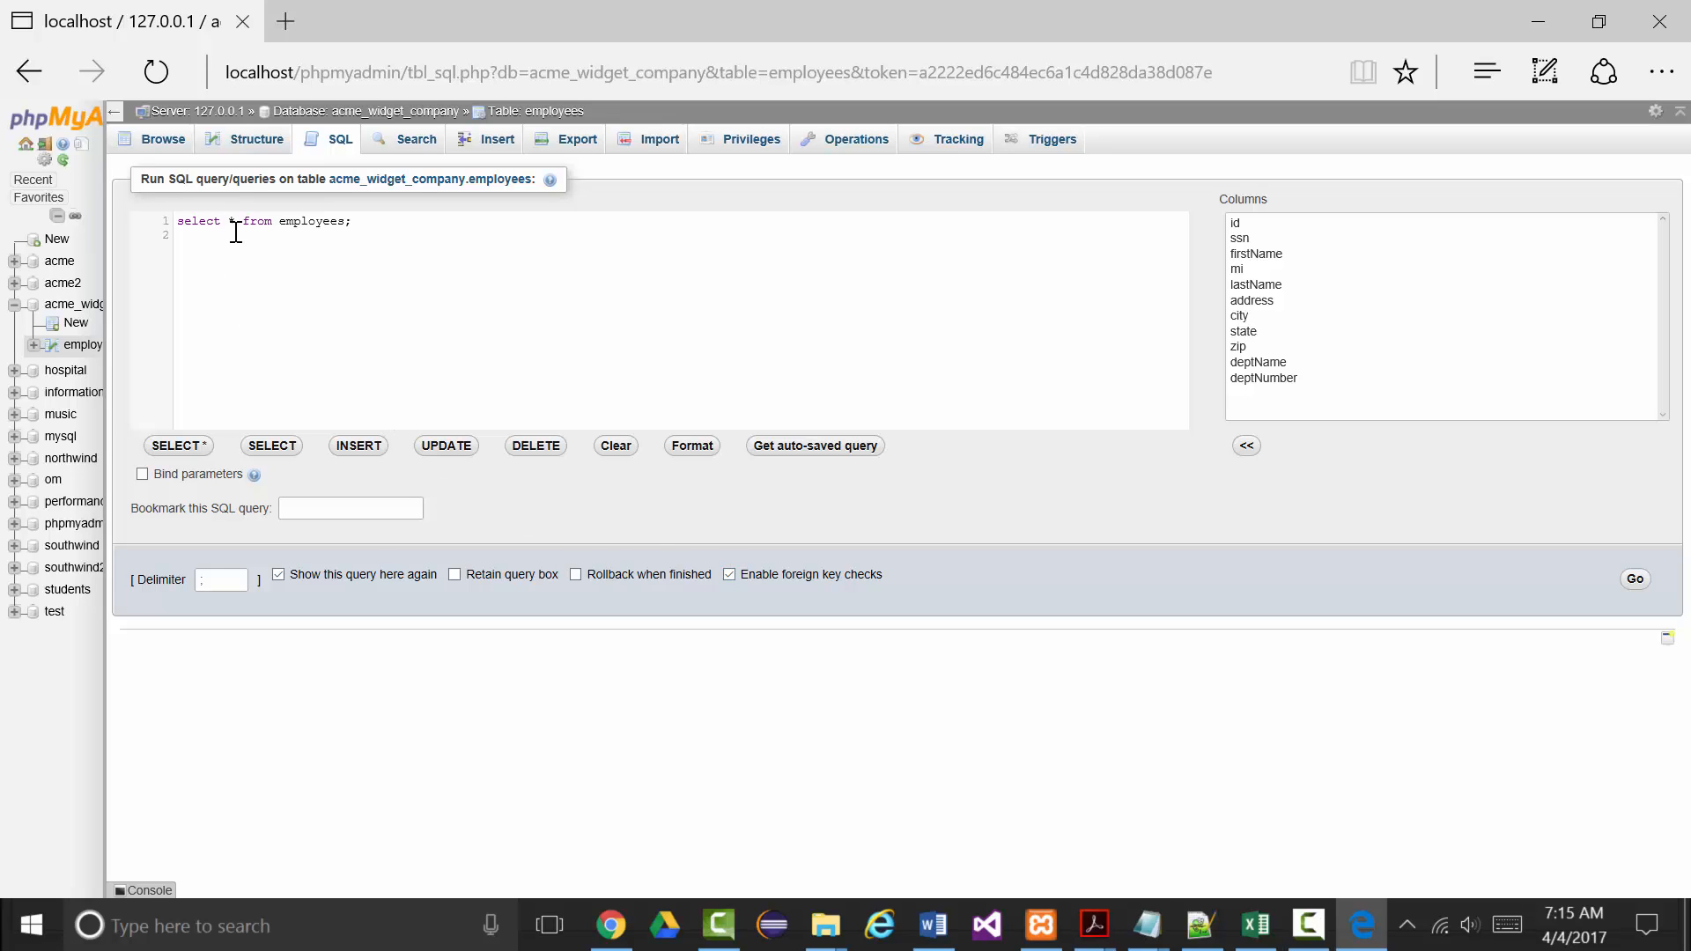
pyautogui.click(1637, 580)
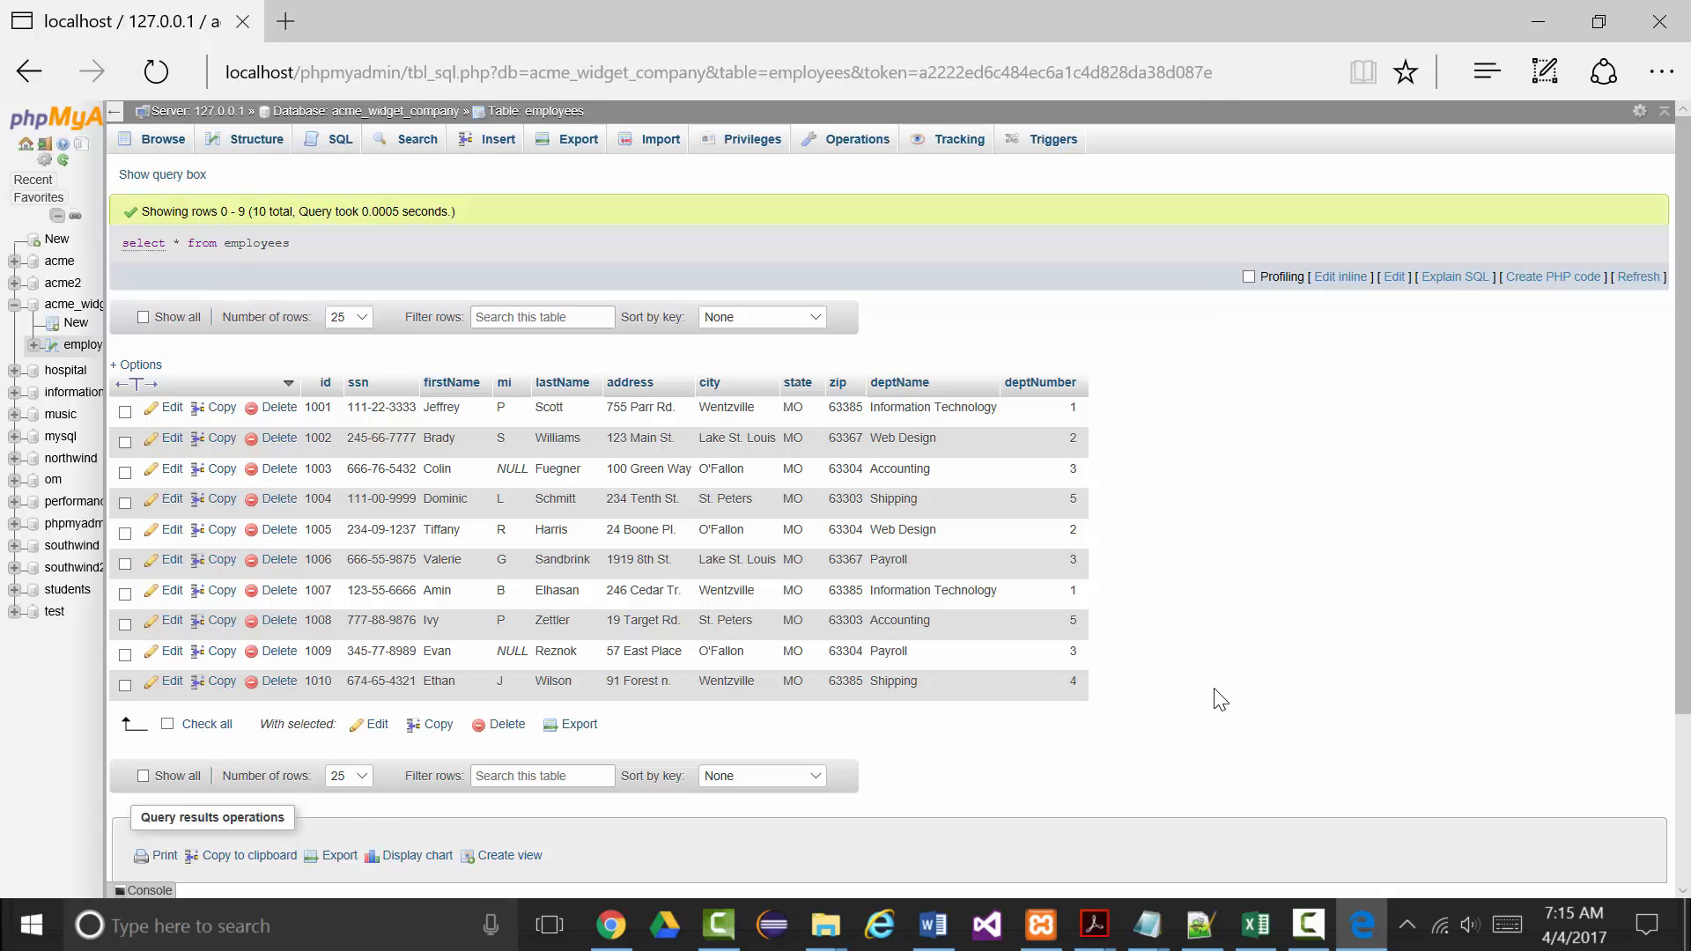
pyautogui.scroll(-2, 1219, 699)
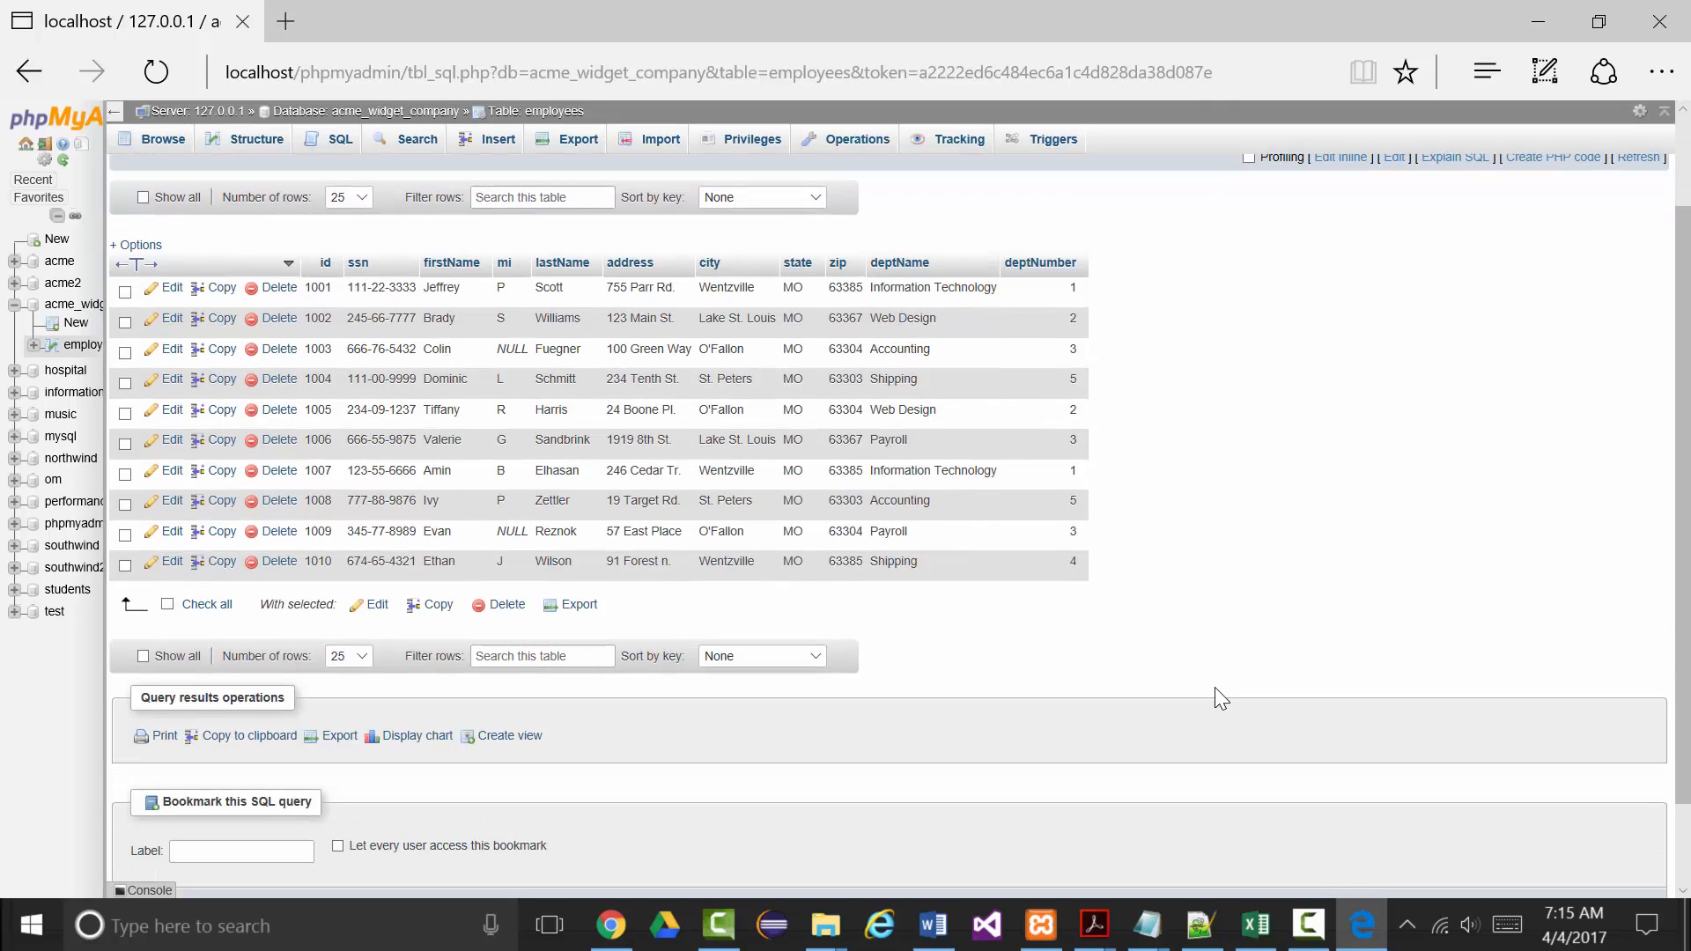